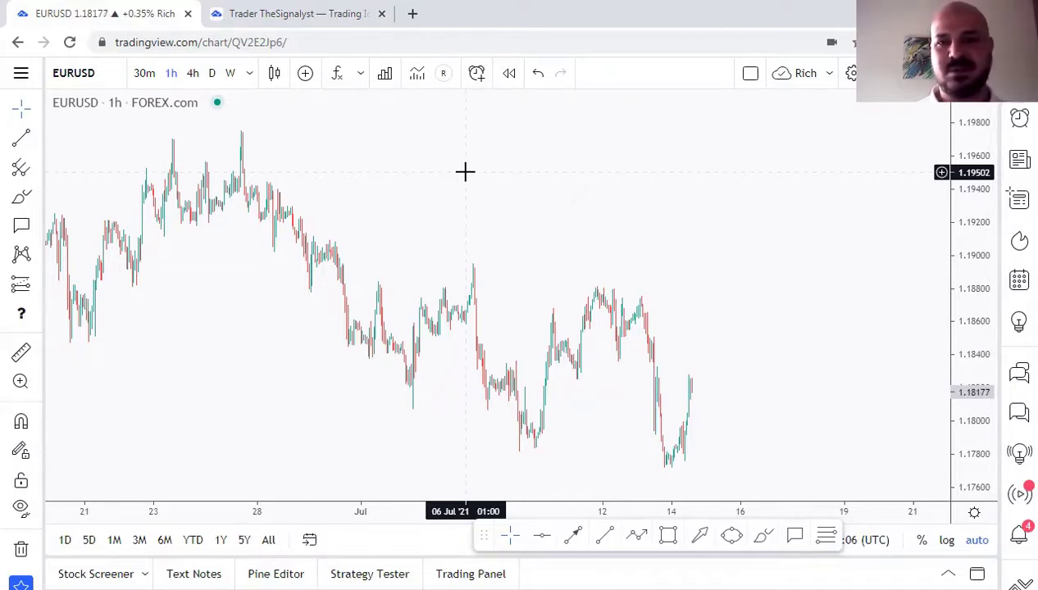
Open TheSignalyst's TradingView profile page and examine its web address and header details
click(331, 22)
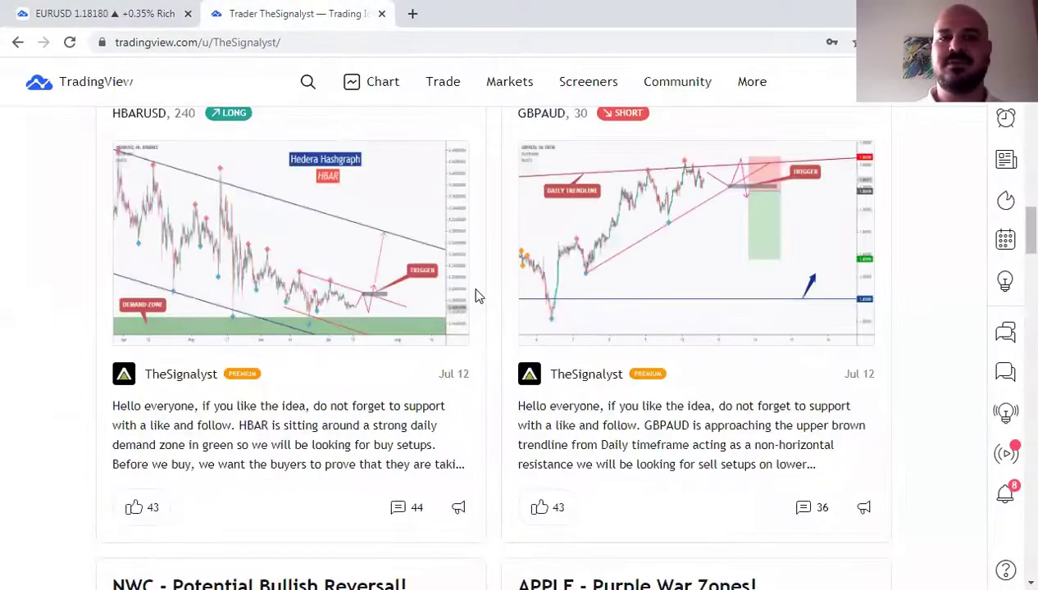
scroll(480, 297, up, 20)
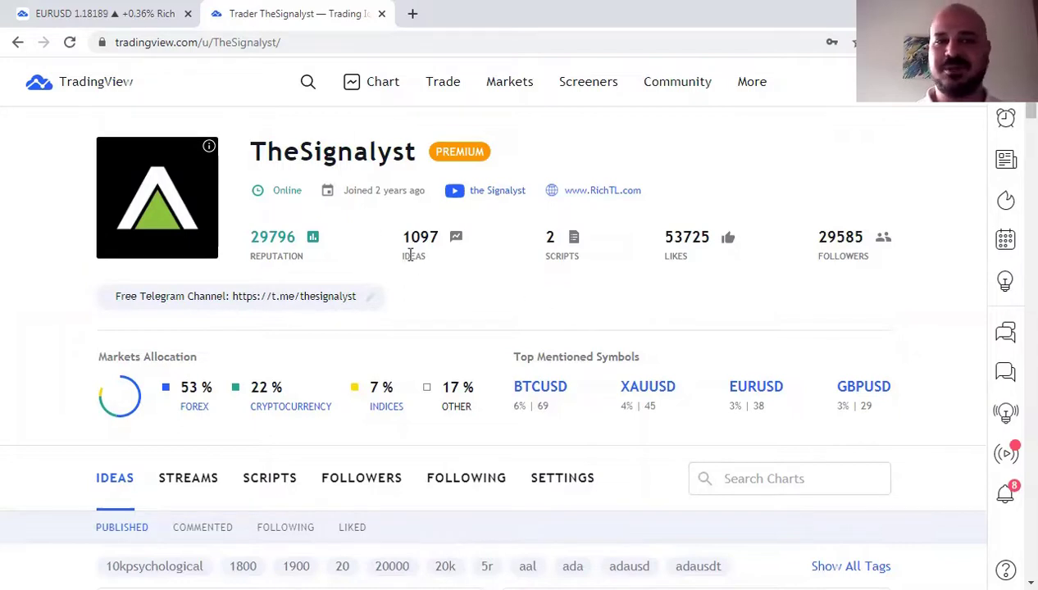
click(207, 42)
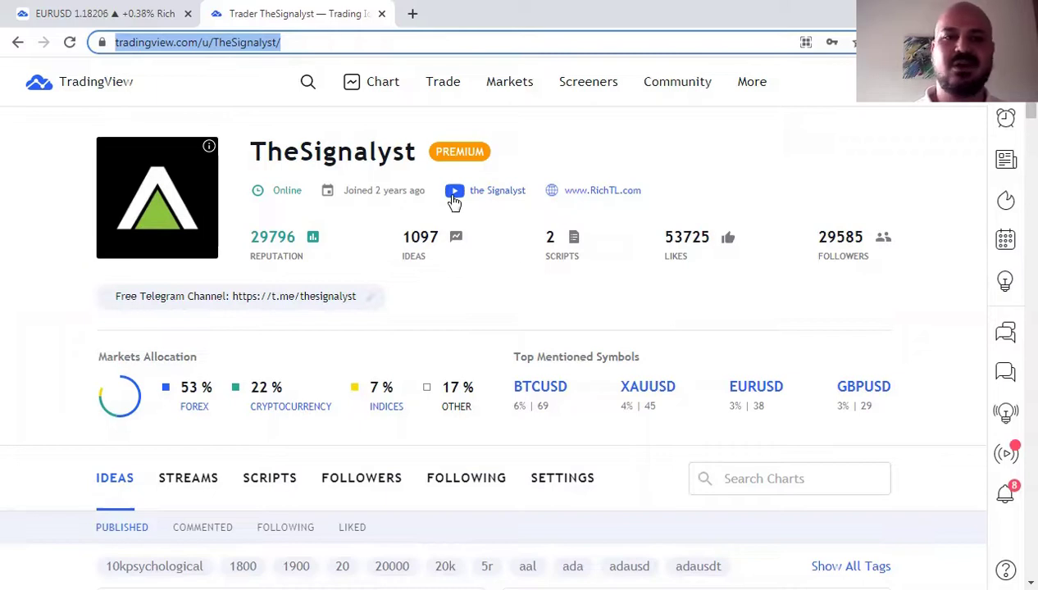
click(492, 238)
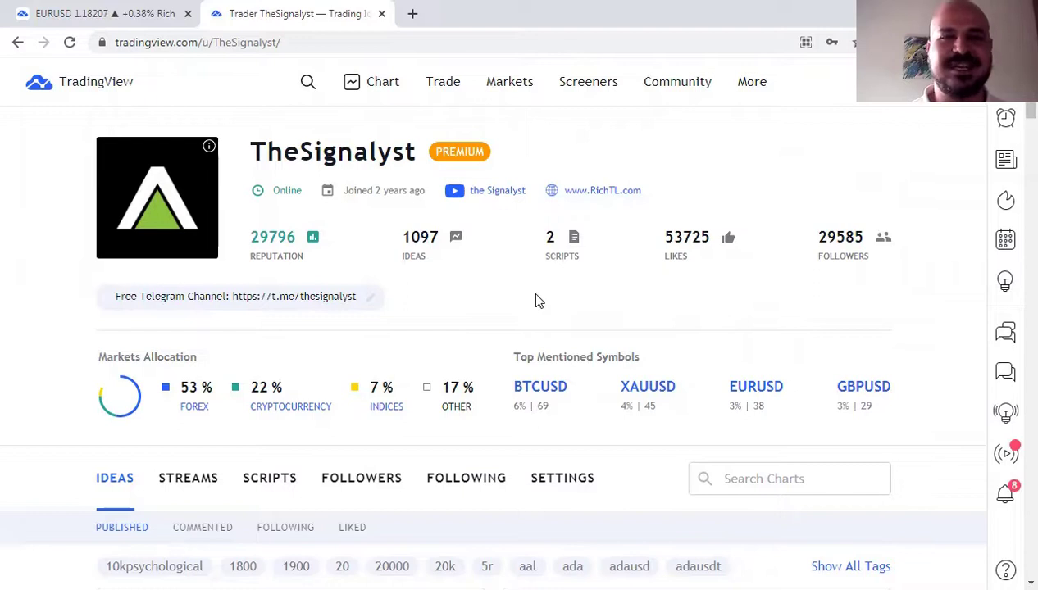
Browse the published trading ideas on TheSignalyst's profile and return to the profile header
scroll(525, 300, down, 5)
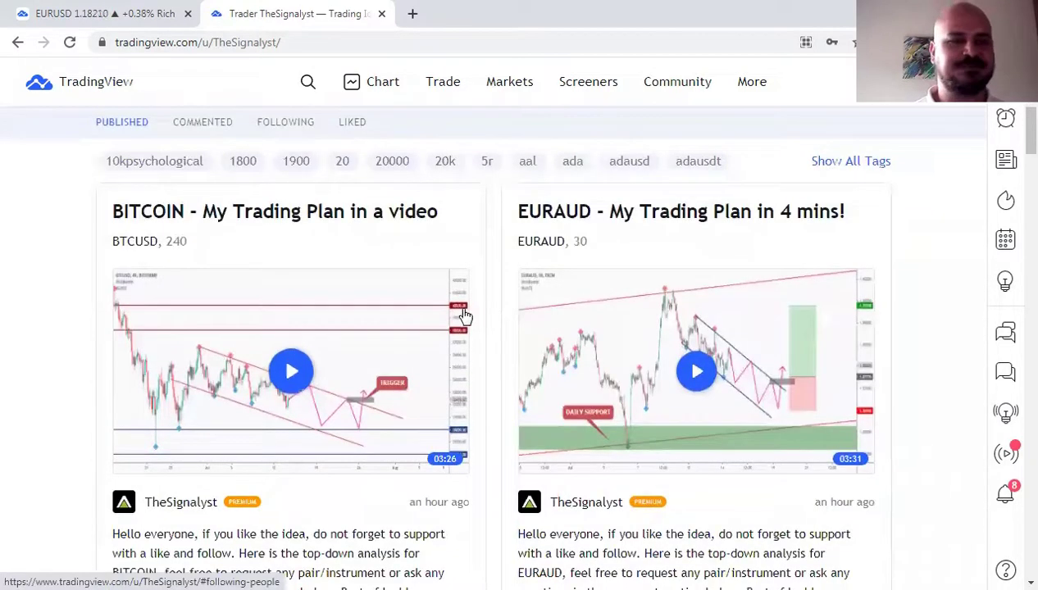
scroll(490, 256, down, 17)
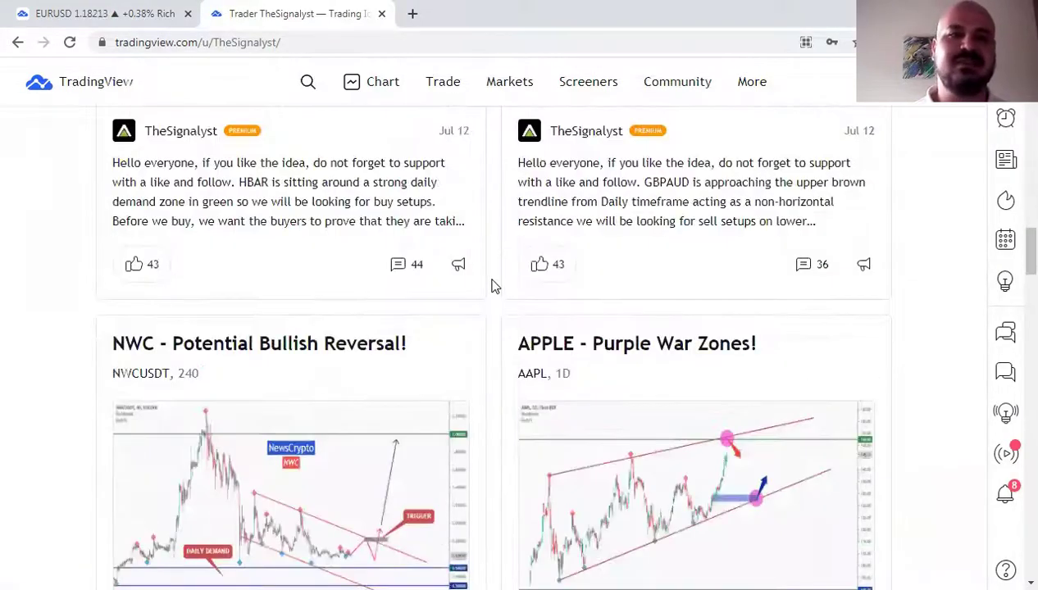
scroll(493, 284, down, 3)
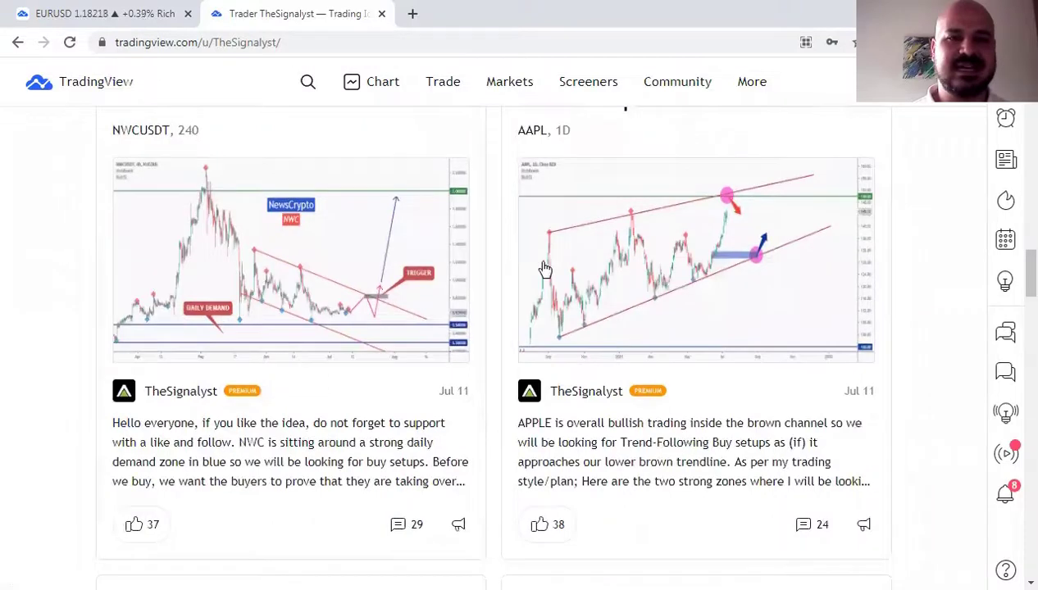
scroll(460, 291, up, 4)
scroll(478, 288, up, 9)
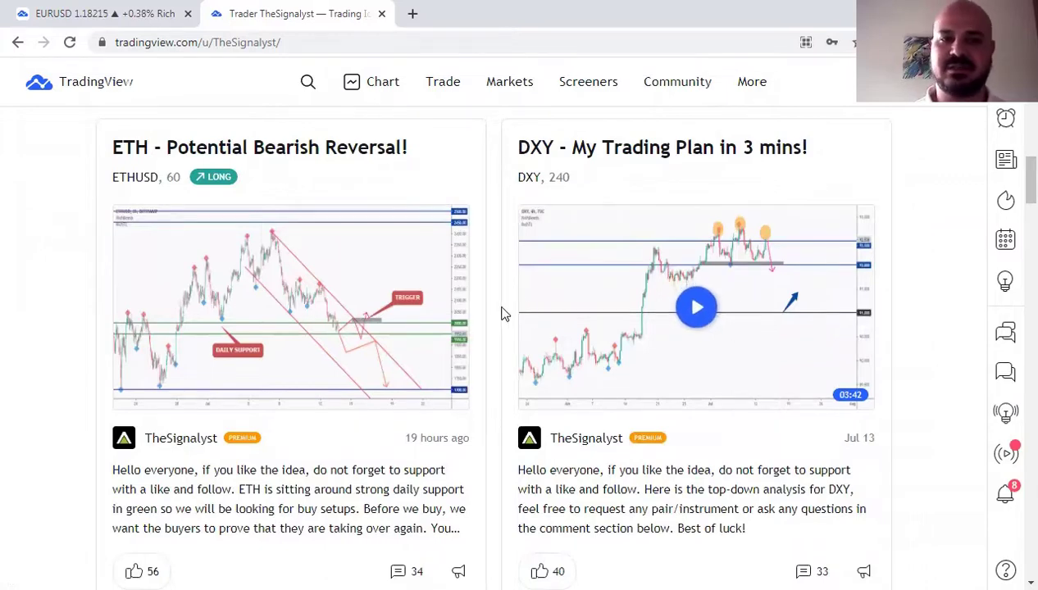
scroll(493, 320, down, 10)
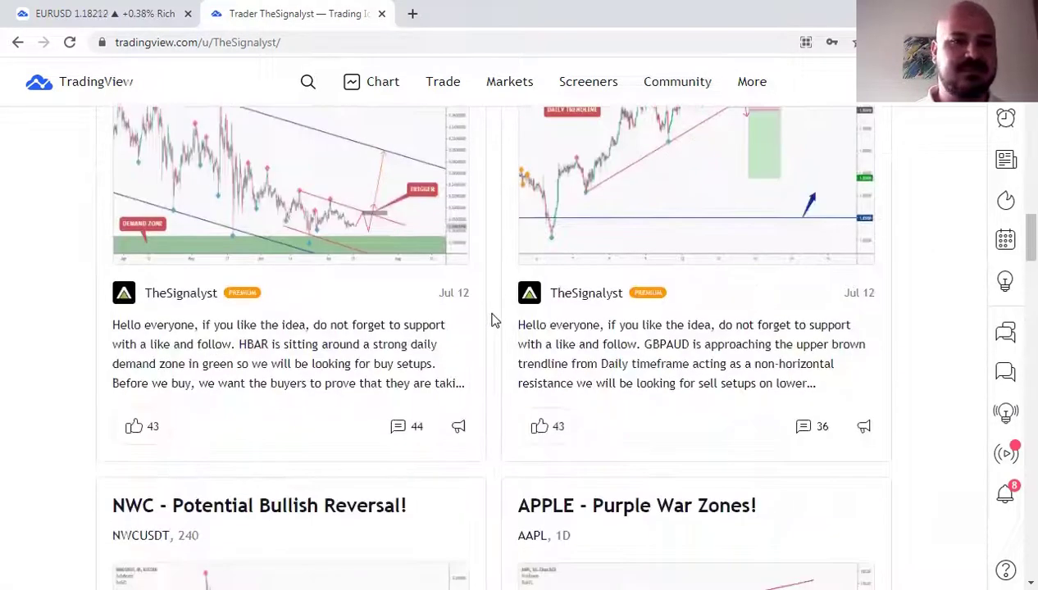
scroll(488, 318, down, 1)
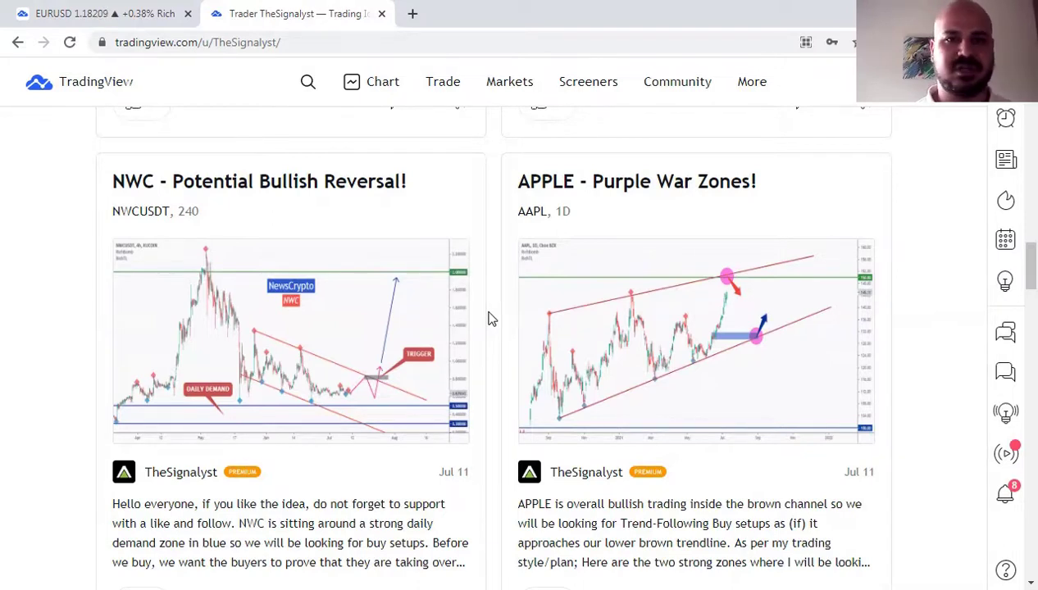
scroll(490, 319, up, 7)
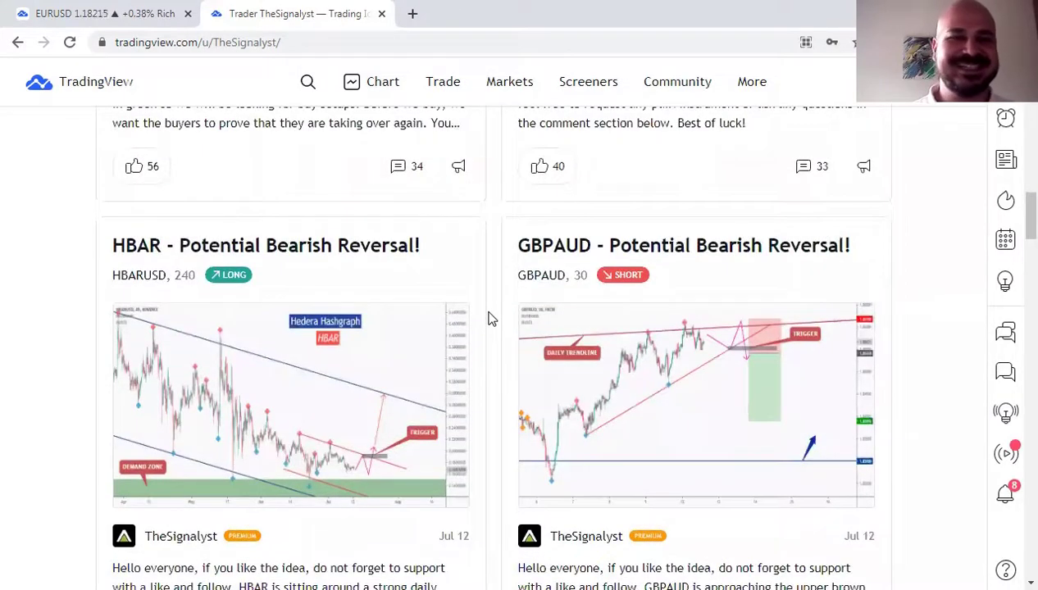
scroll(490, 319, up, 10)
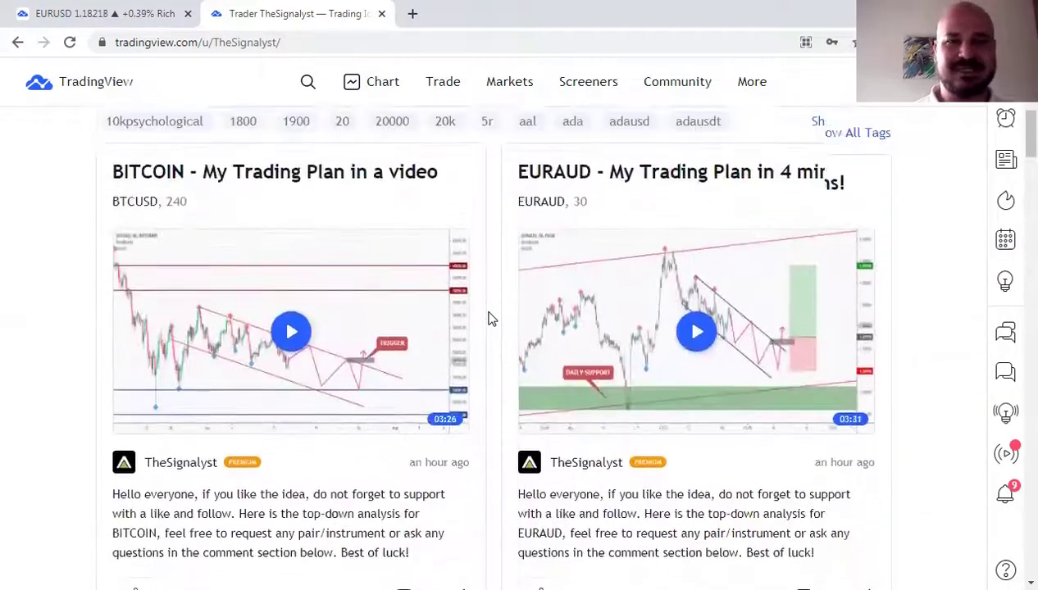
scroll(489, 319, up, 2)
scroll(489, 319, up, 3)
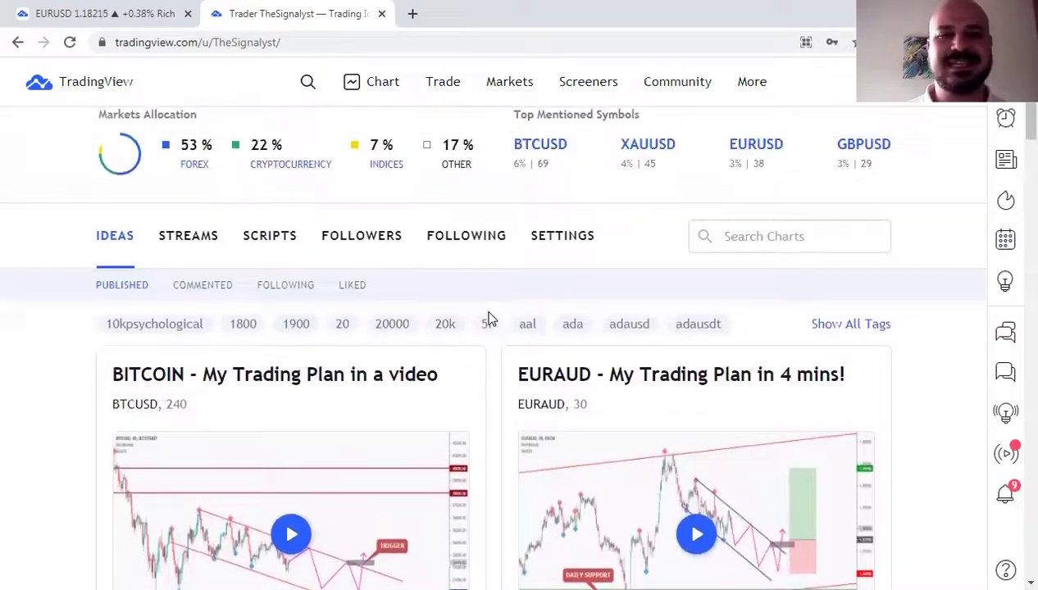
scroll(490, 319, up, 1)
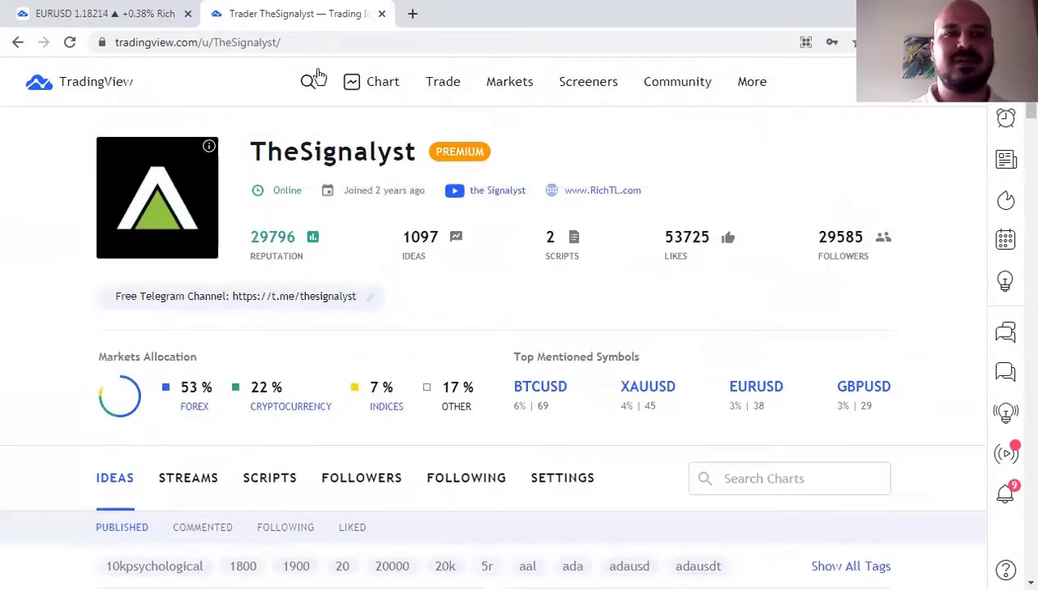
Return to the EURUSD chart from the profile page
click(78, 11)
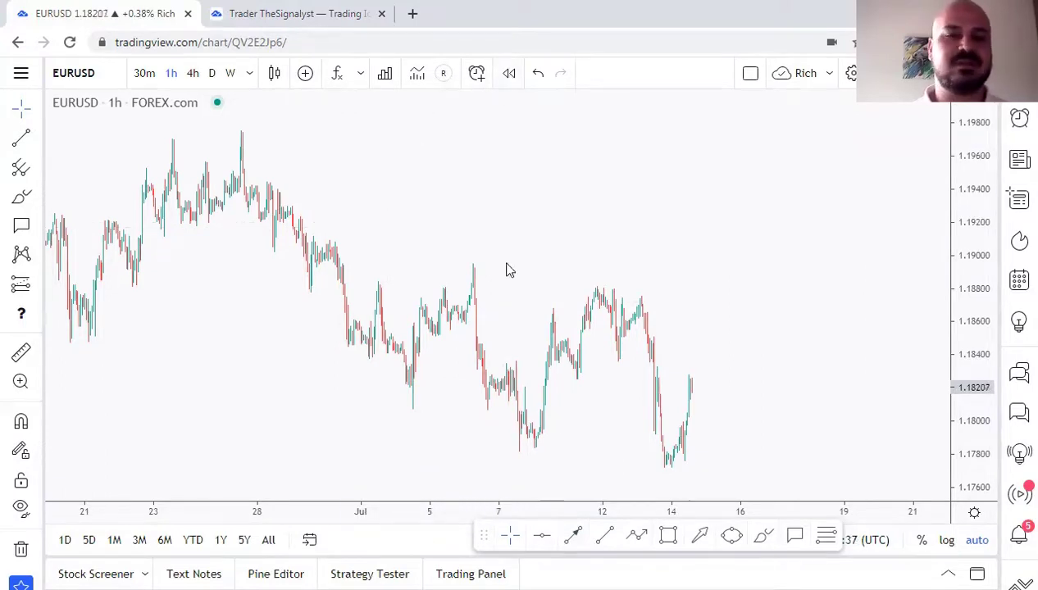
key(ctrl+Tab)
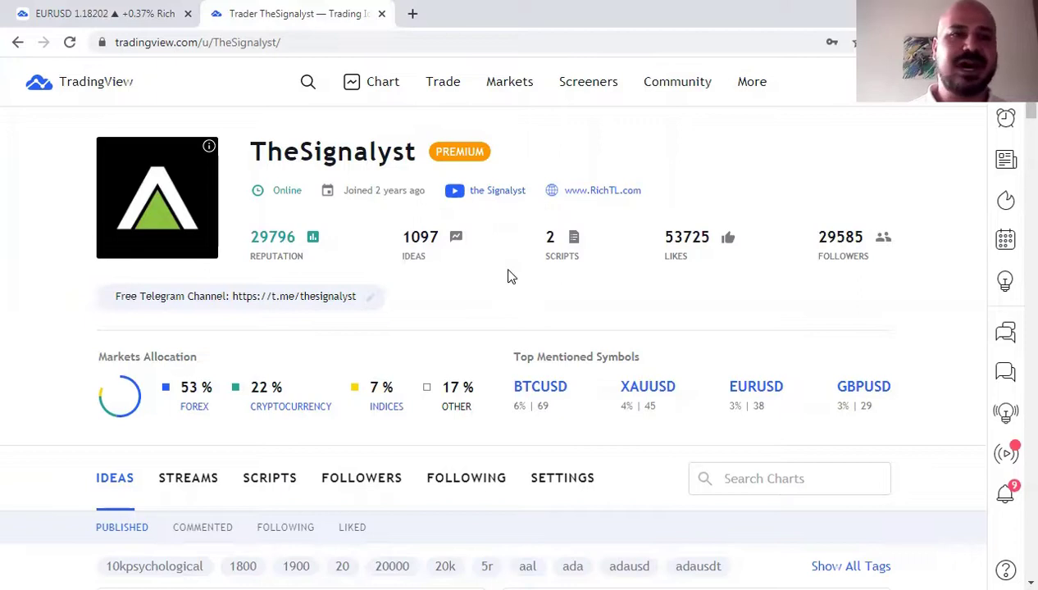
click(123, 14)
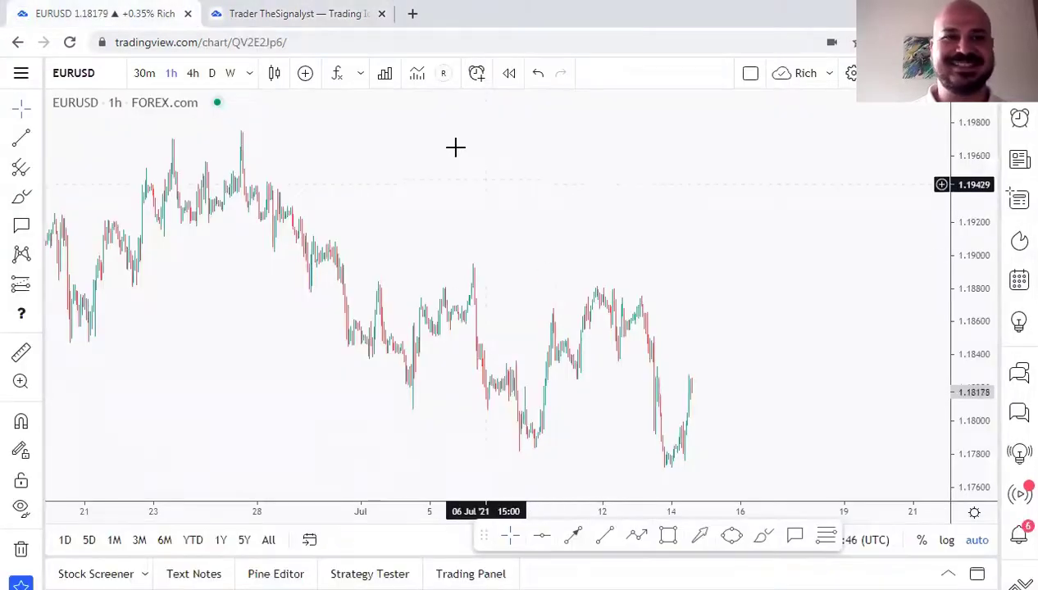
Open the chart workspace from the TradingView home page, view its EURUSD chart, and close that duplicate browser tab
click(292, 18)
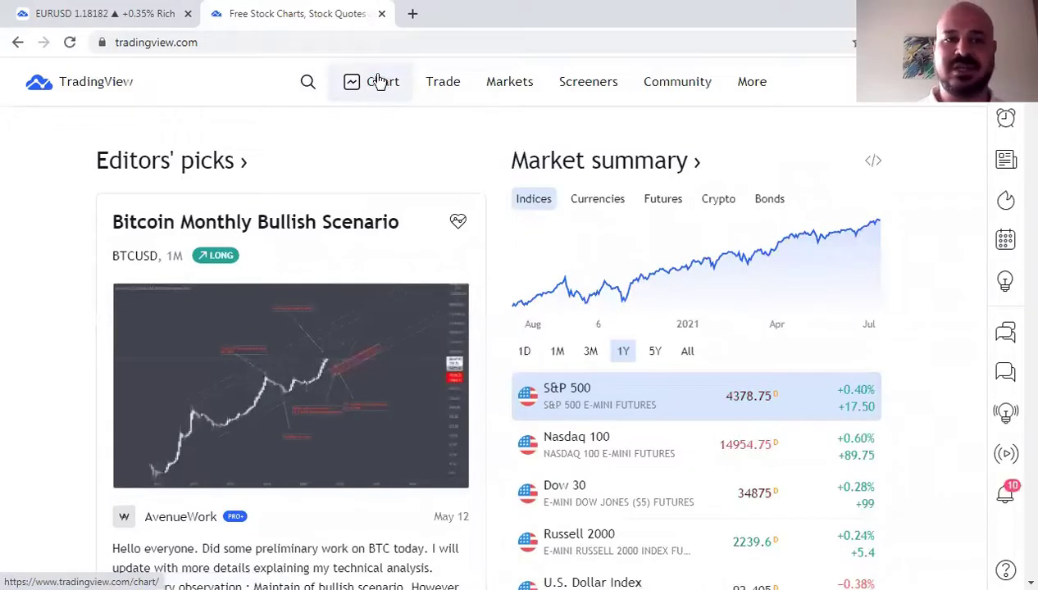
click(378, 85)
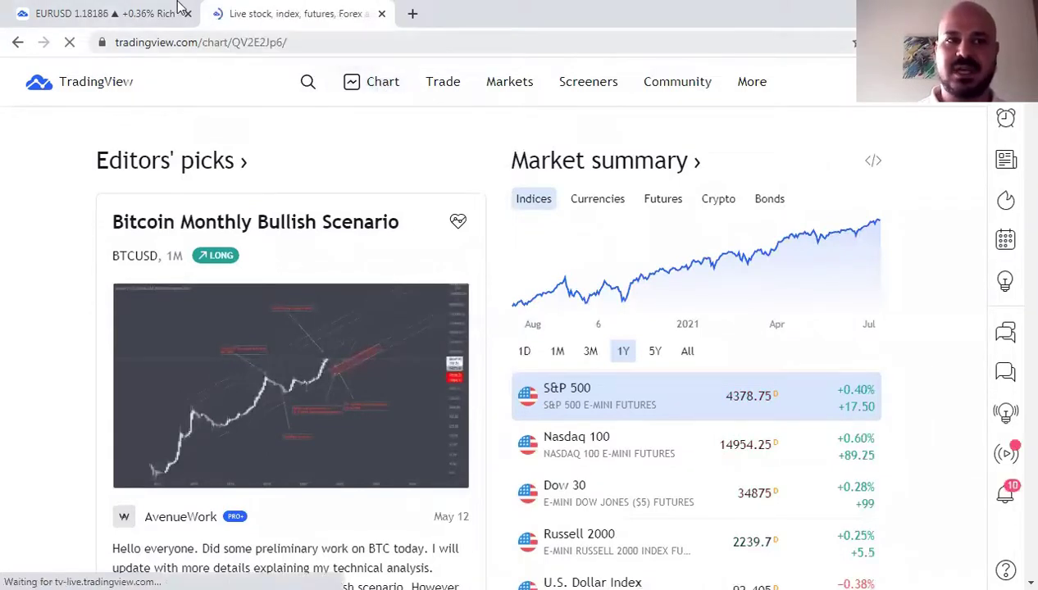
click(116, 11)
click(353, 13)
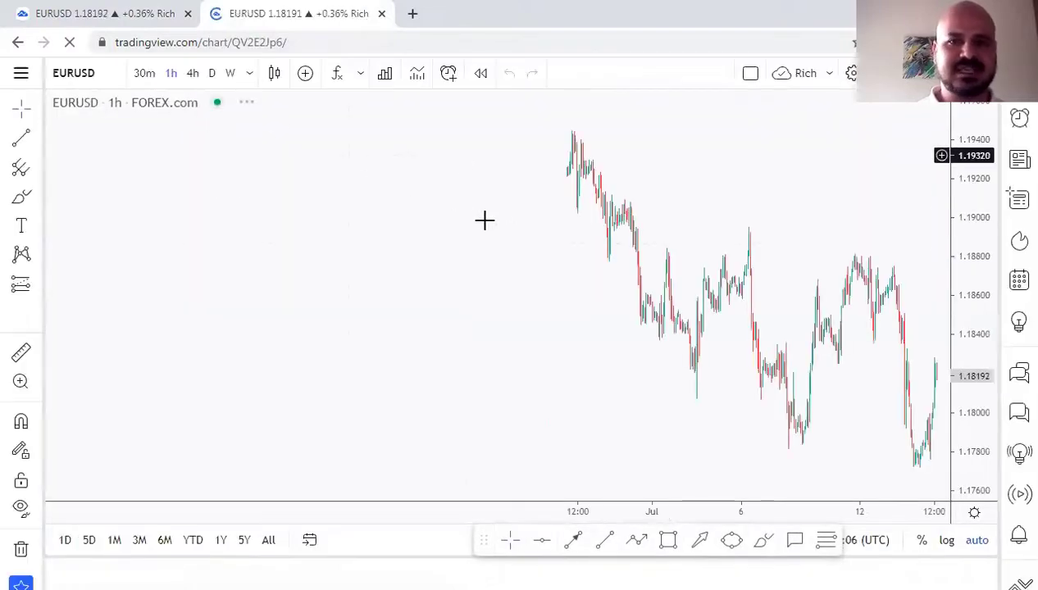
click(121, 17)
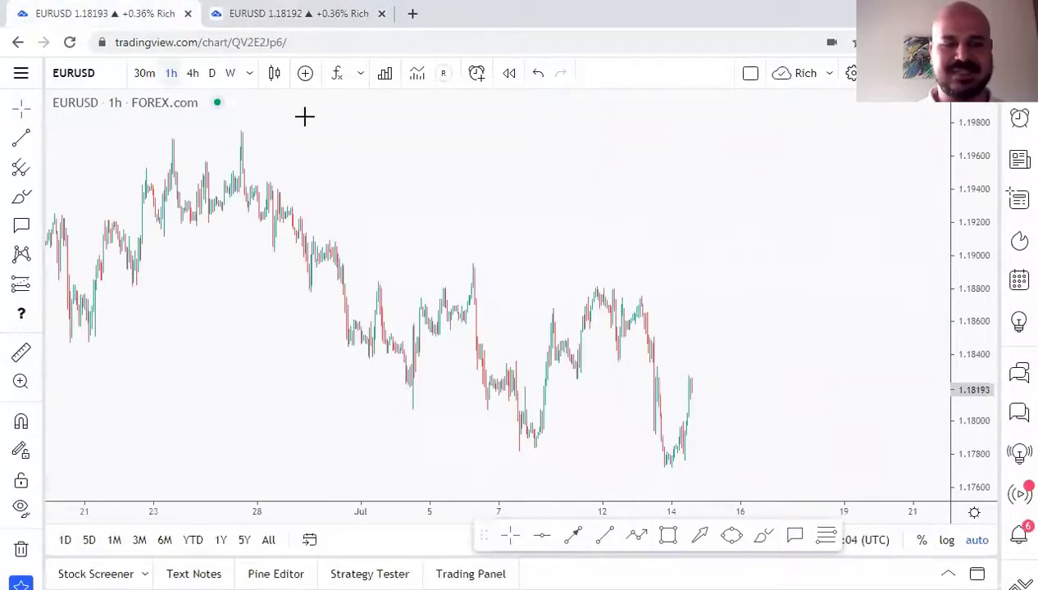
click(279, 26)
drag(542, 216, 396, 213)
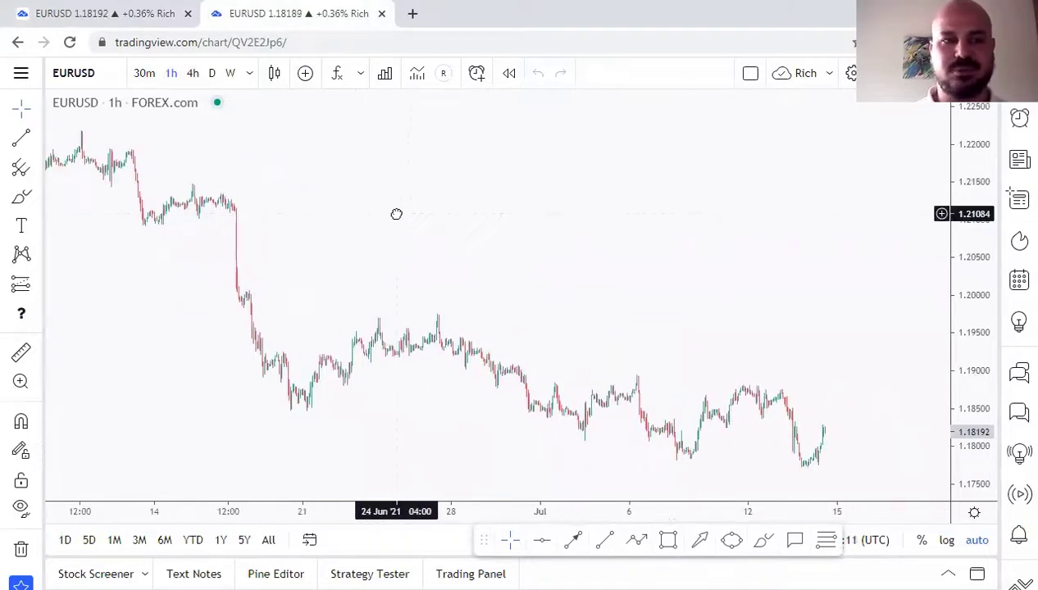
click(381, 13)
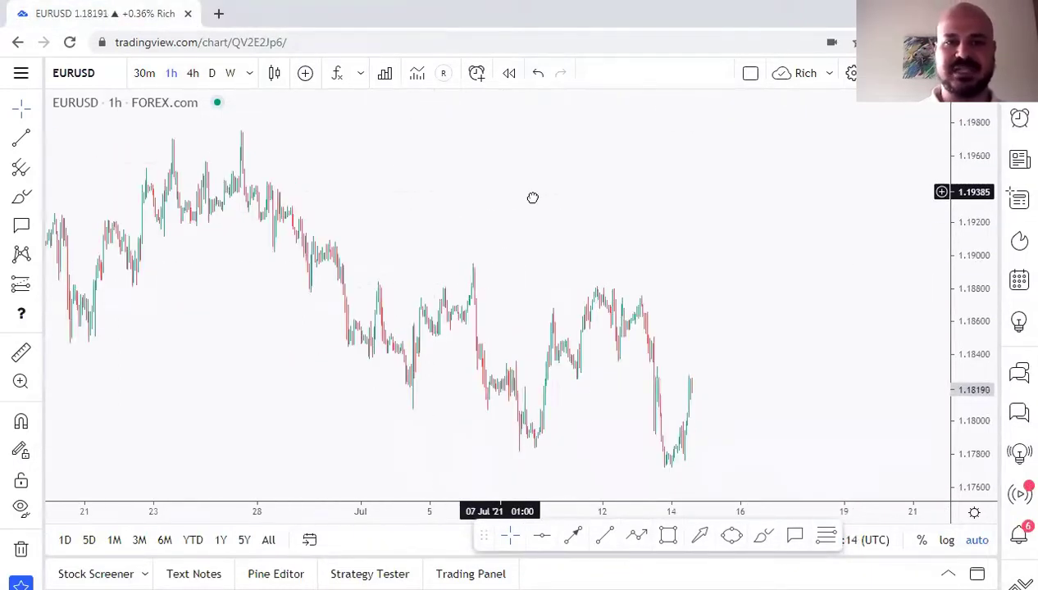
Apply the default template to the EURUSD chart's settings
scroll(377, 216, up, 3)
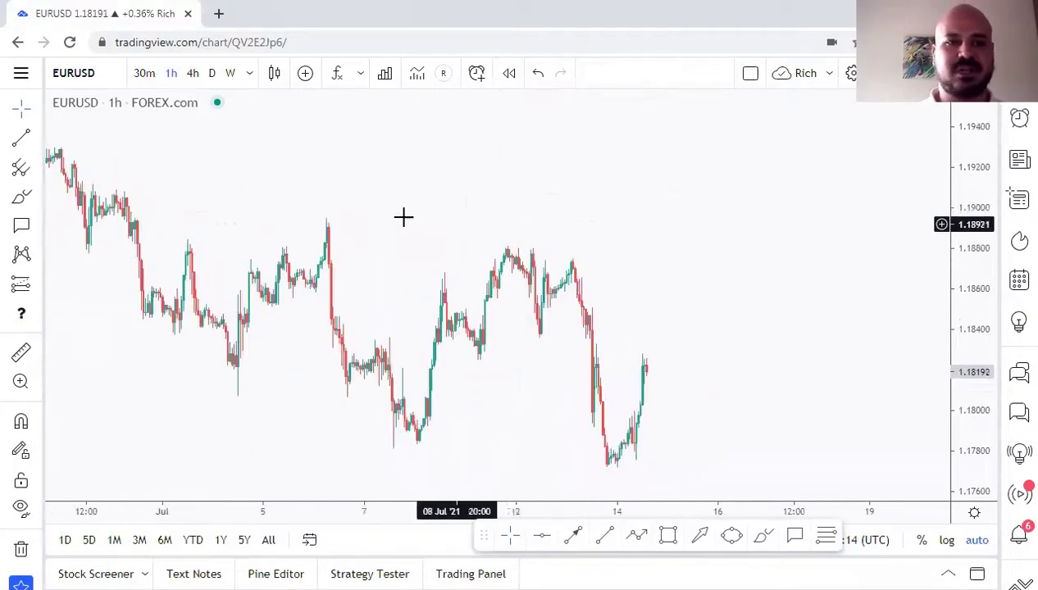
drag(536, 238, 573, 243)
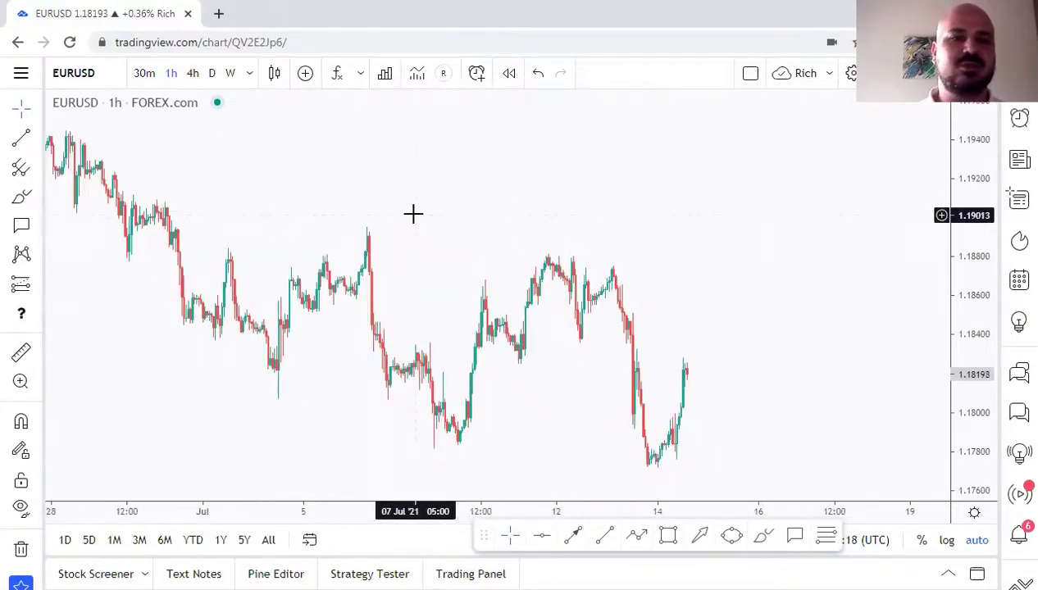
right_click(397, 137)
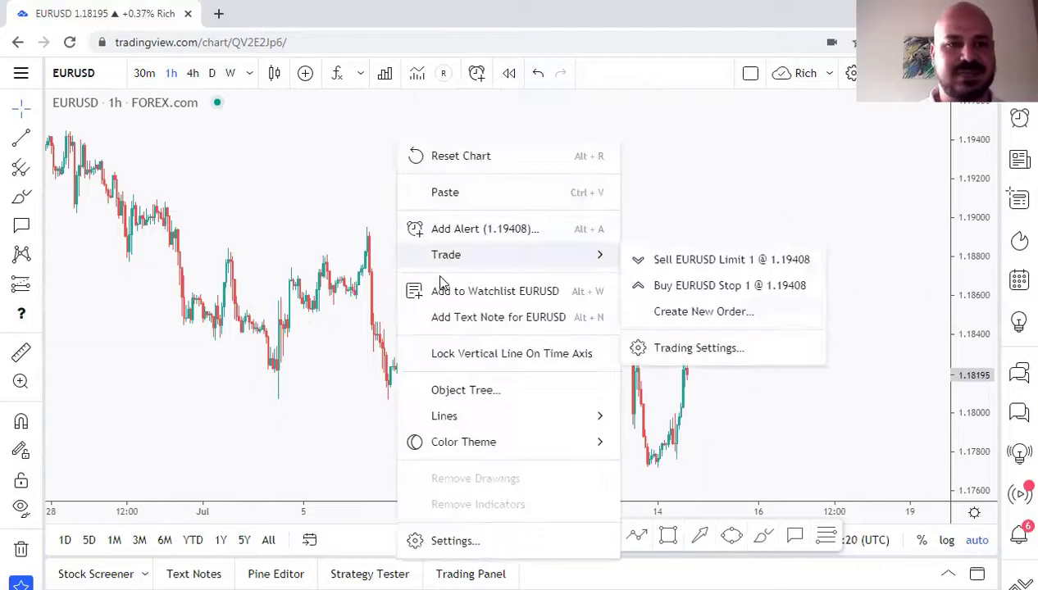
click(452, 539)
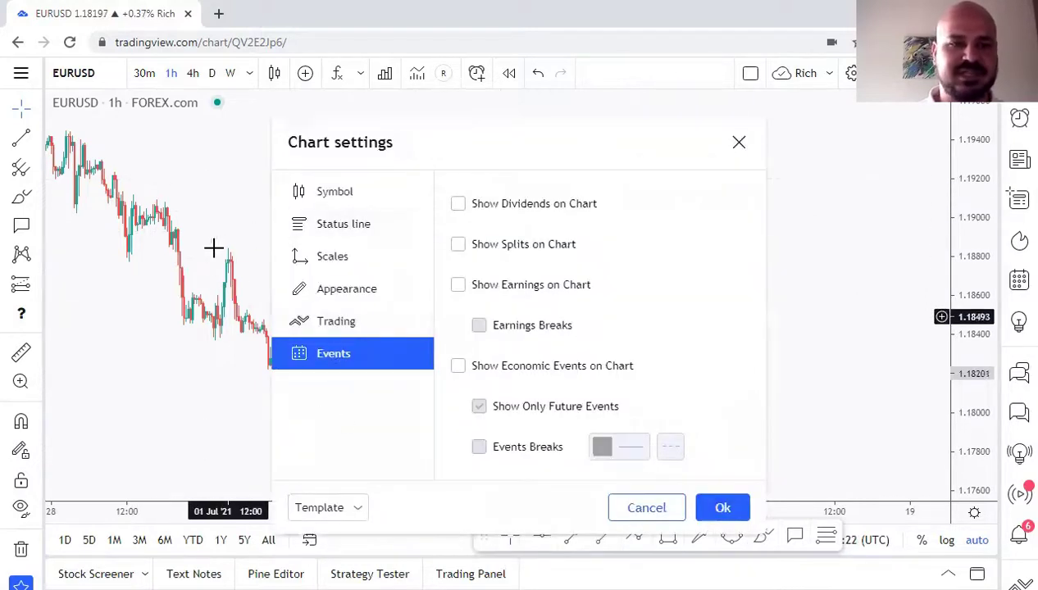
click(353, 508)
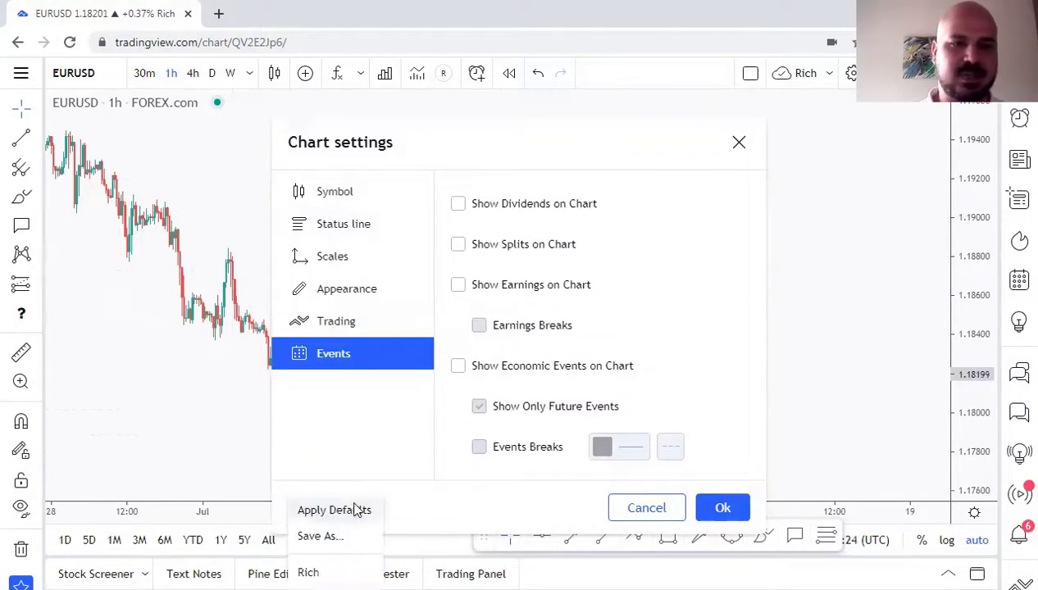
click(336, 513)
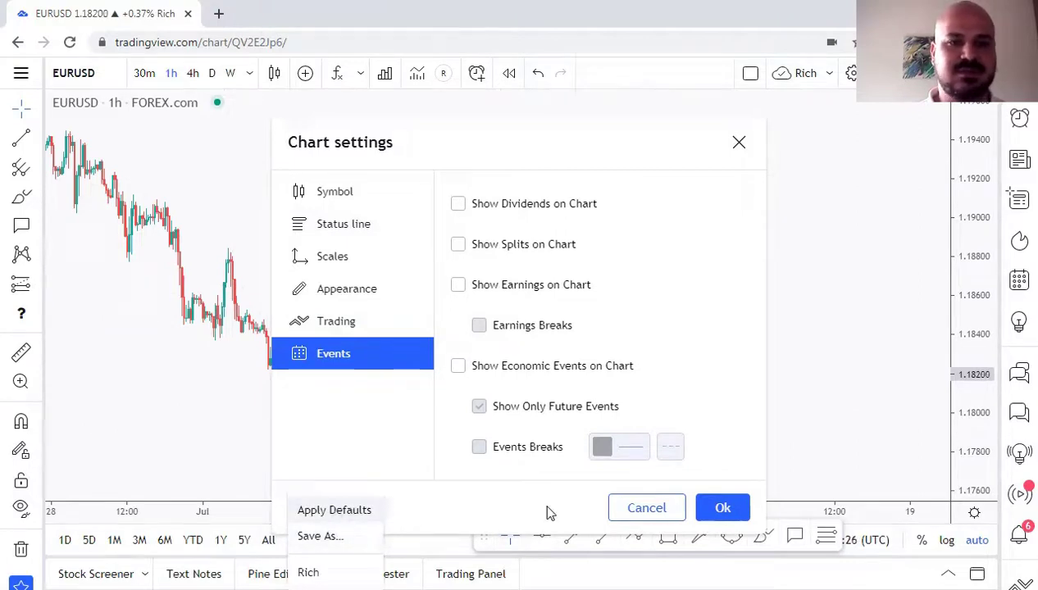
click(723, 508)
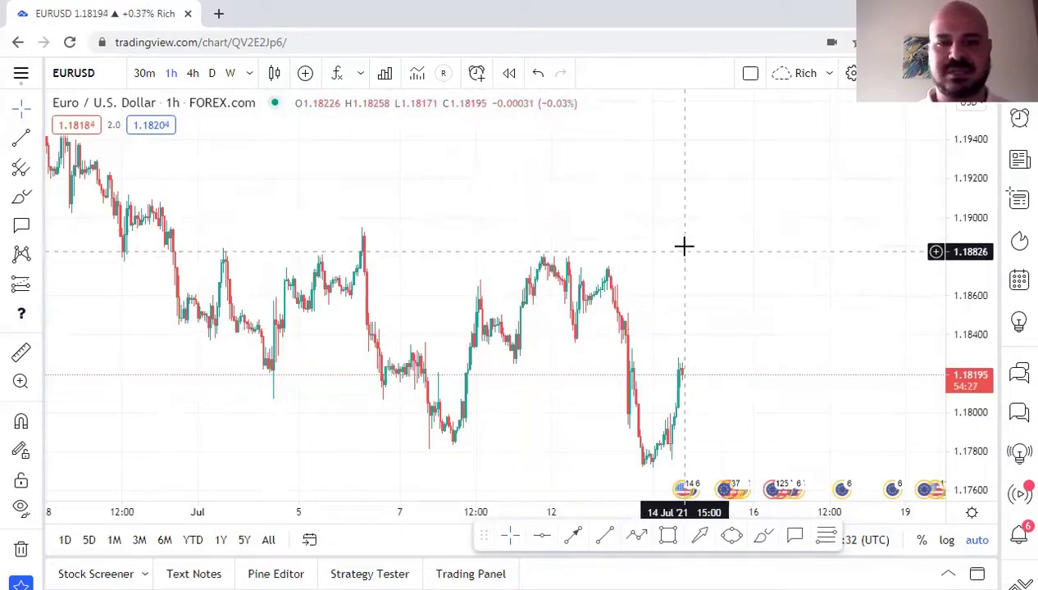
Undo the default template change on the chart and redo it
drag(470, 220, 516, 213)
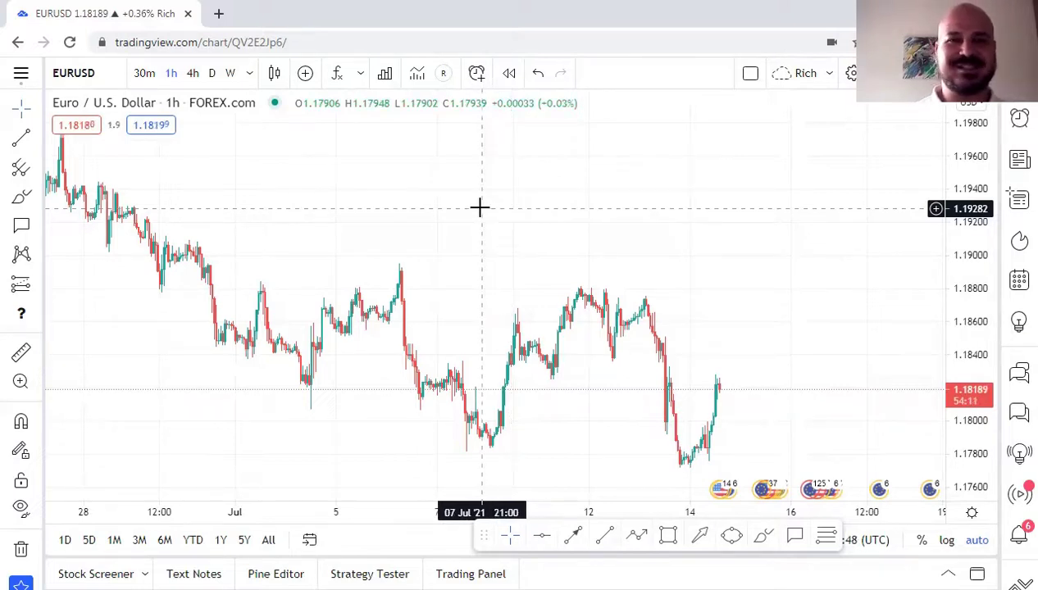
key(ctrl+z)
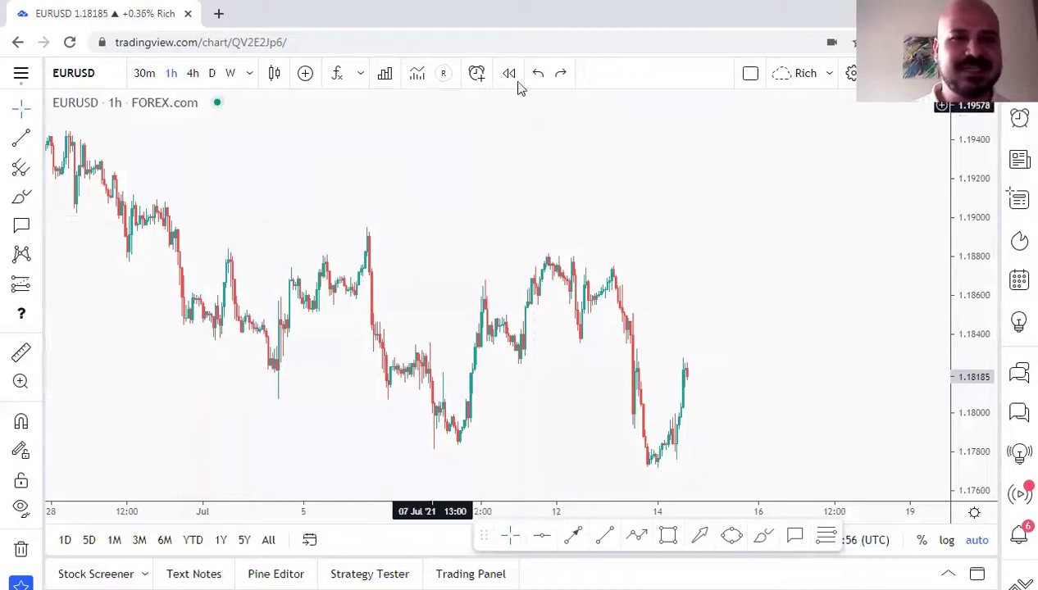
click(562, 74)
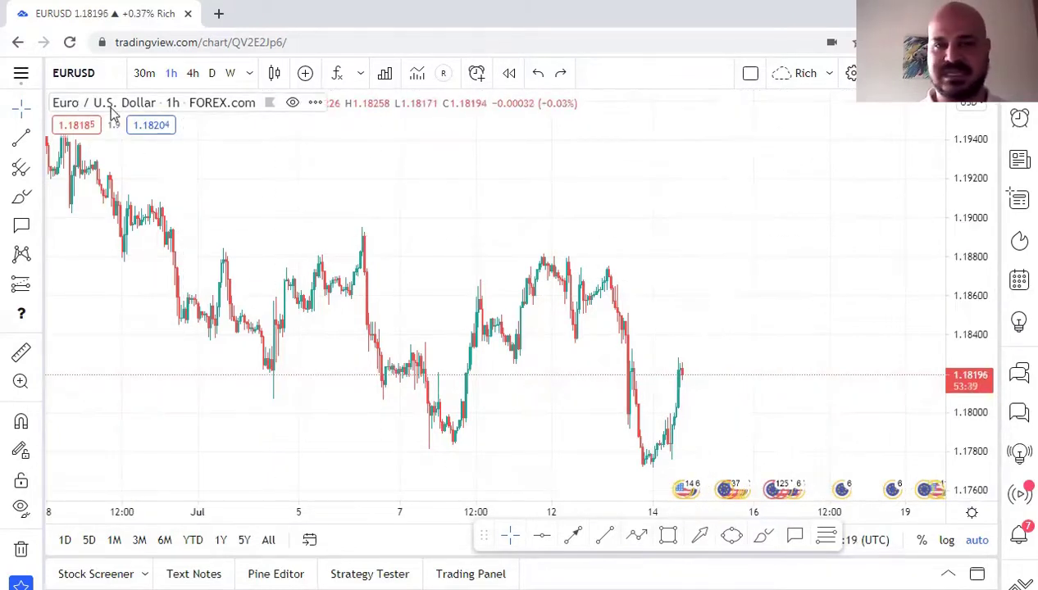
Change the chart symbol to the FOREX.com GBPUSD pair
click(97, 73)
text(GBP)
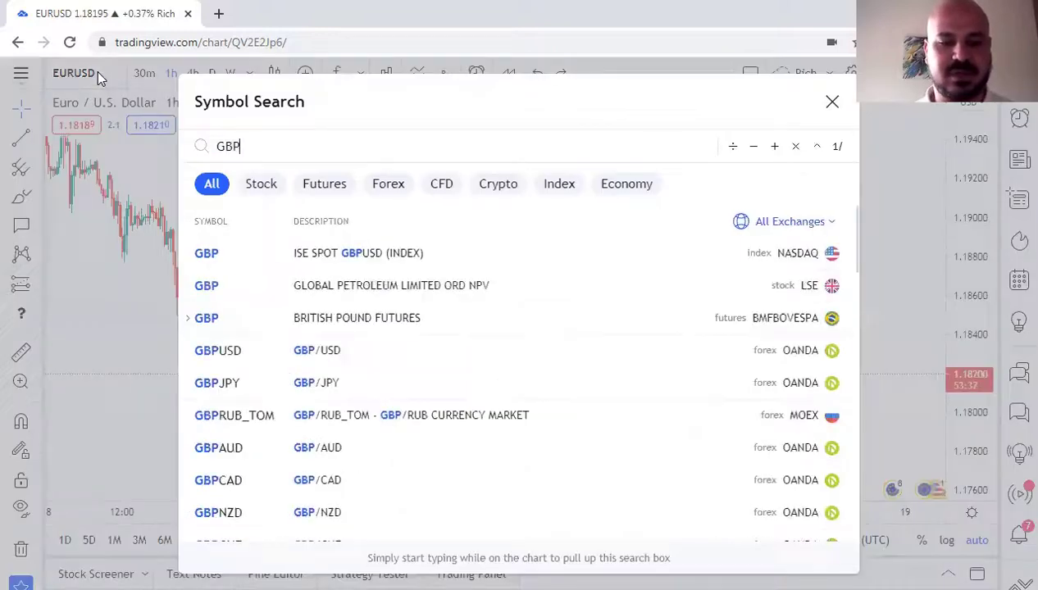
text(USD)
click(443, 317)
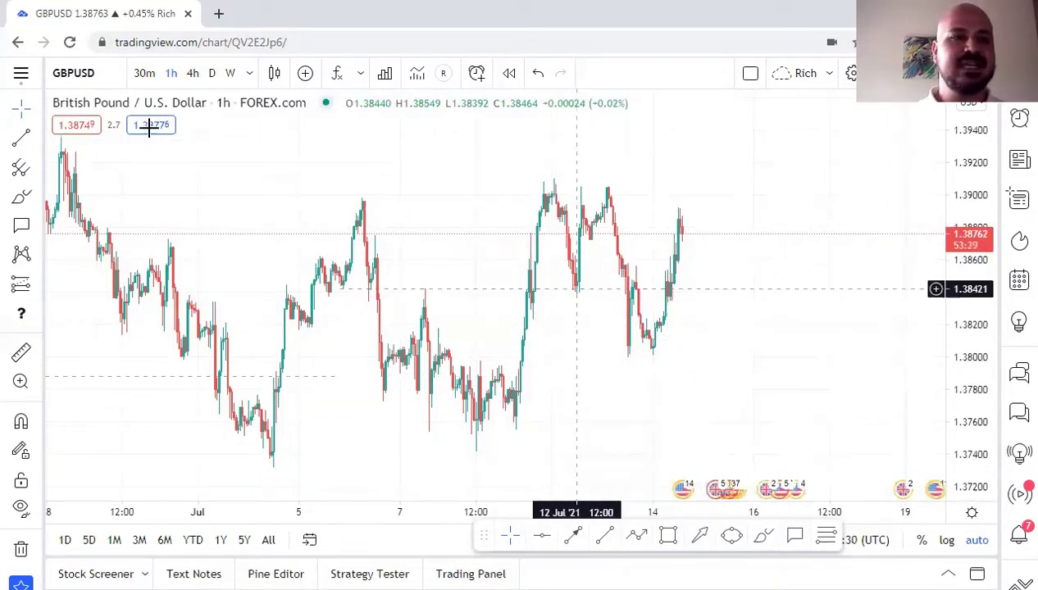
Change the chart symbol to the FOREX.com EURUSD pair
click(91, 75)
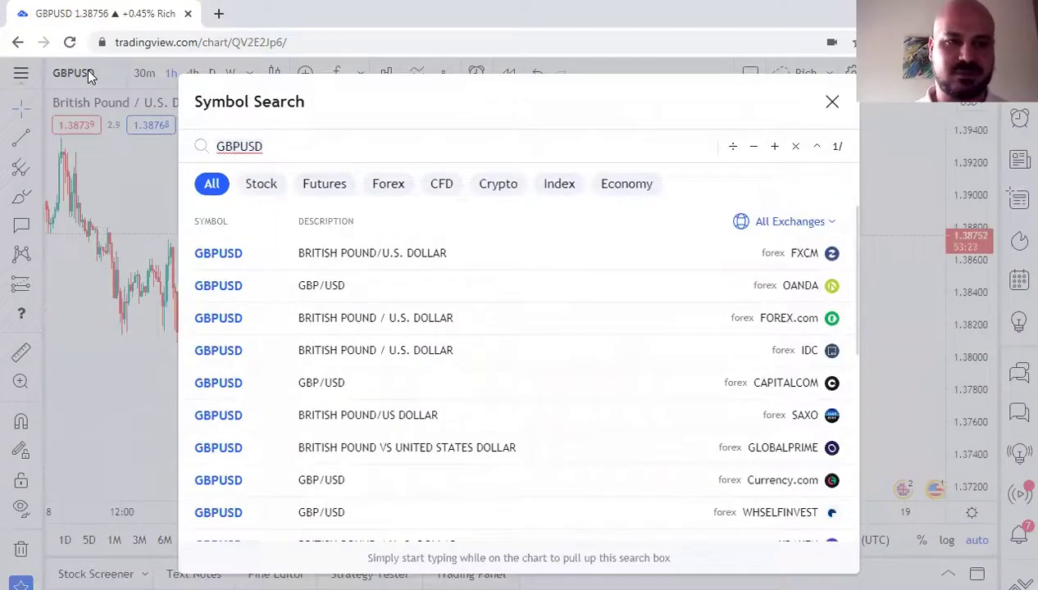
text(EURUSD)
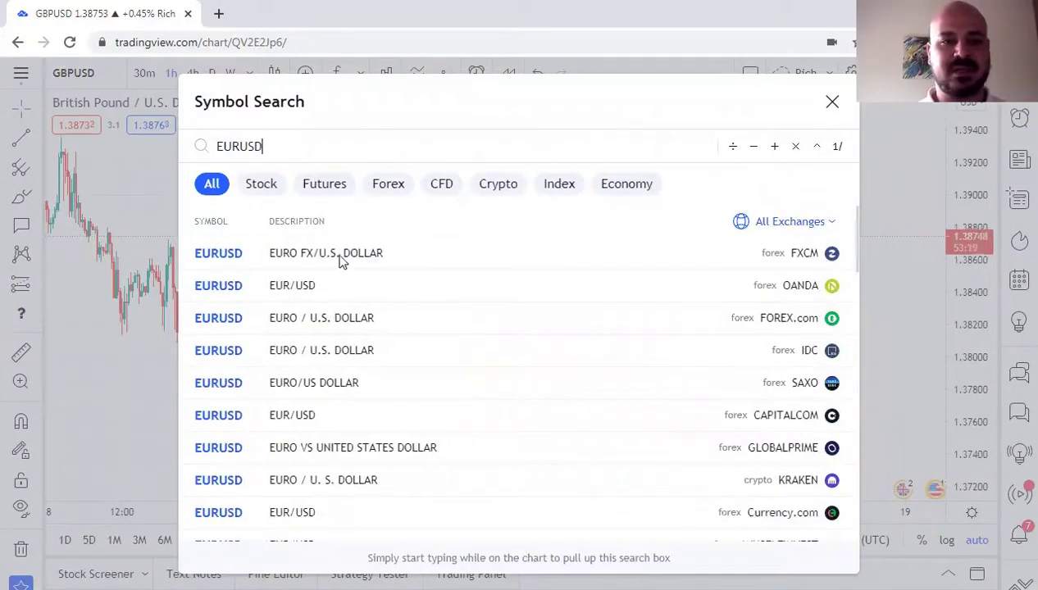
click(435, 318)
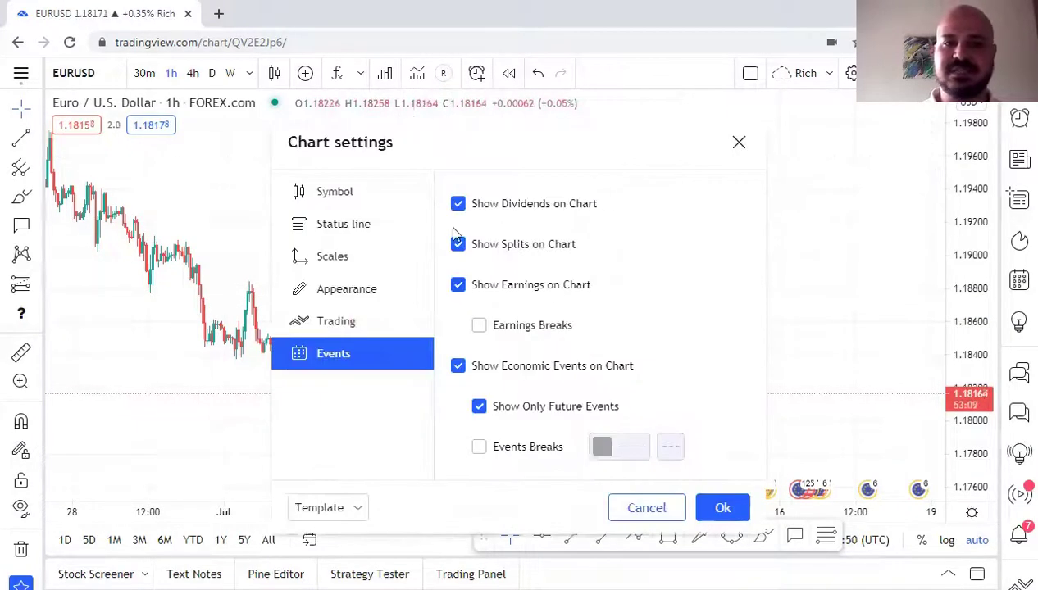
Set the candle body colours in the chart settings to blue for rising bars and dark blue for falling bars
click(299, 196)
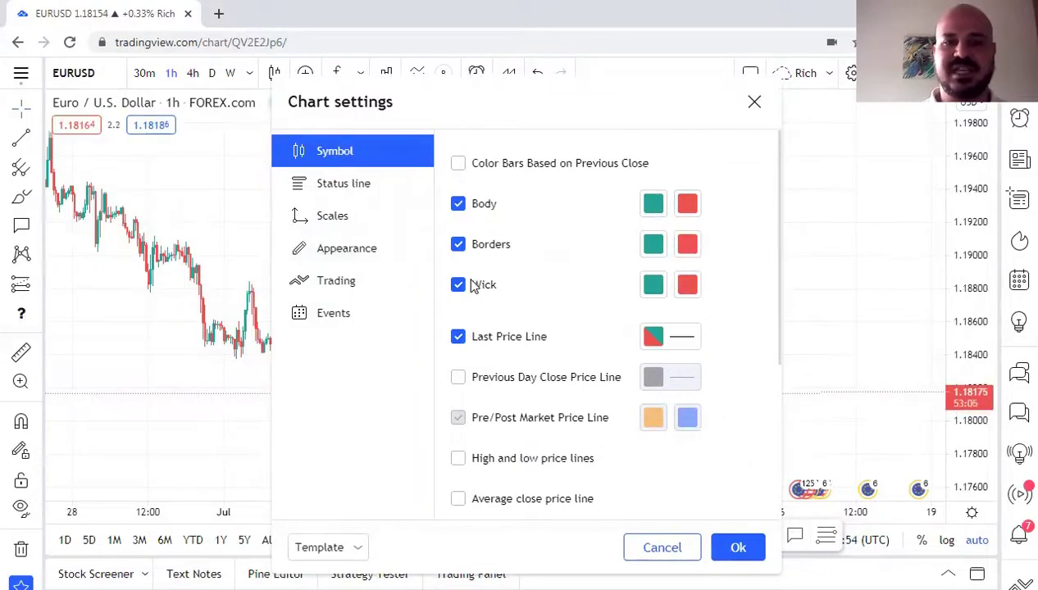
click(693, 207)
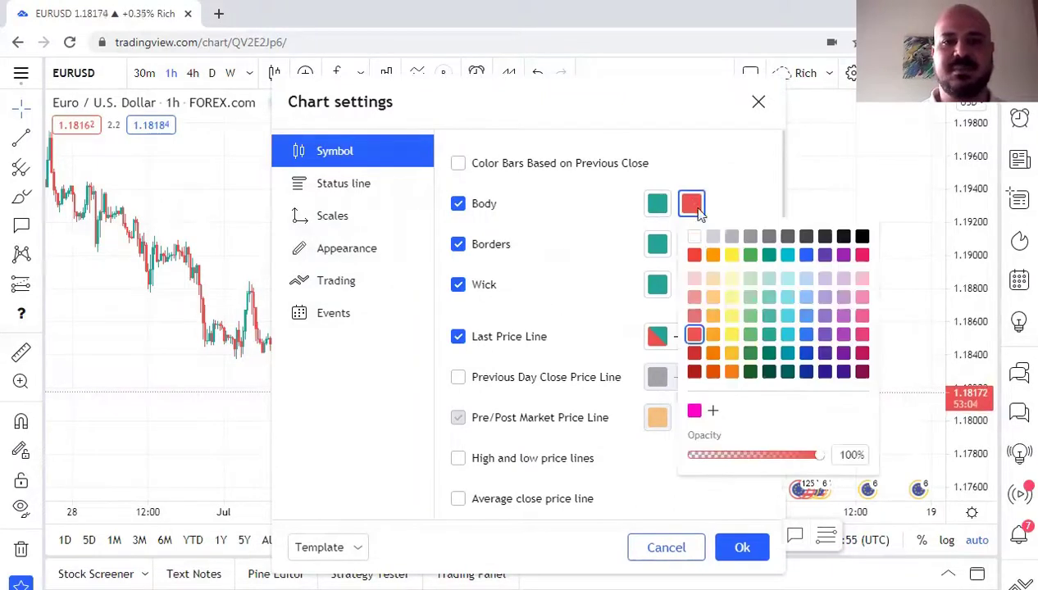
click(806, 372)
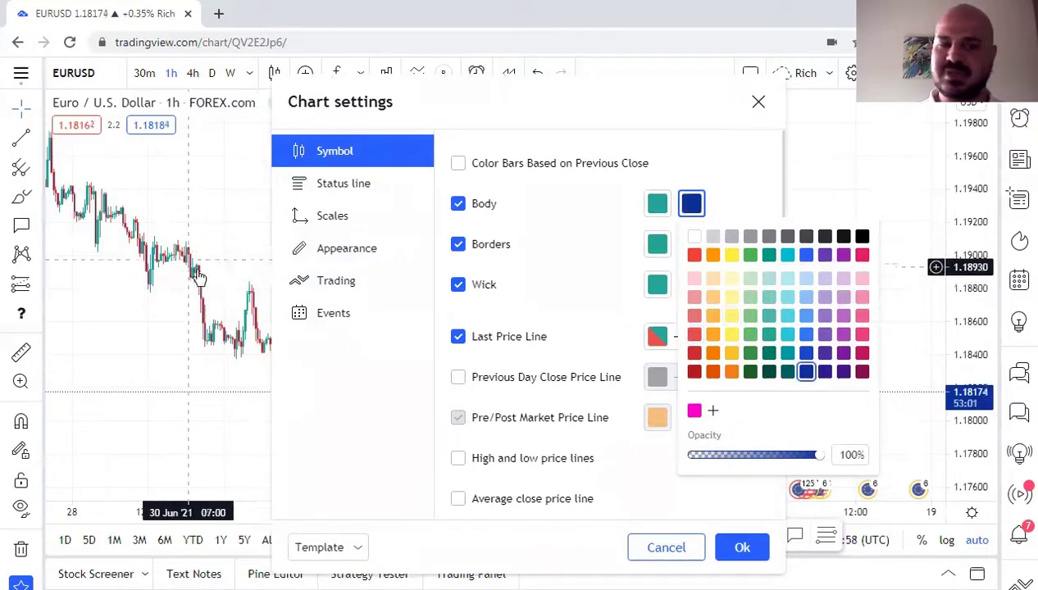
click(657, 206)
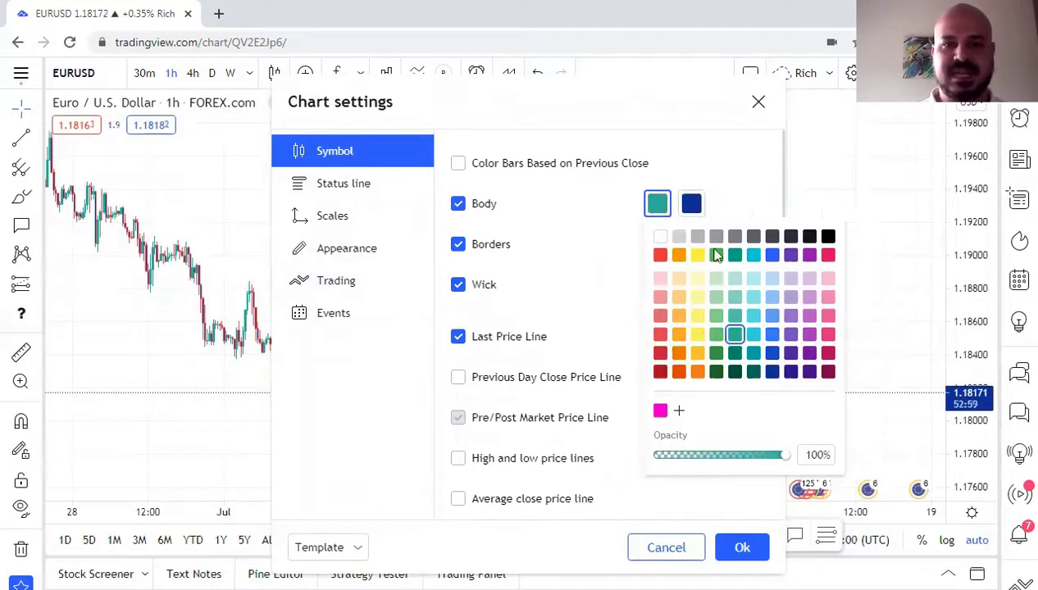
click(773, 354)
click(614, 261)
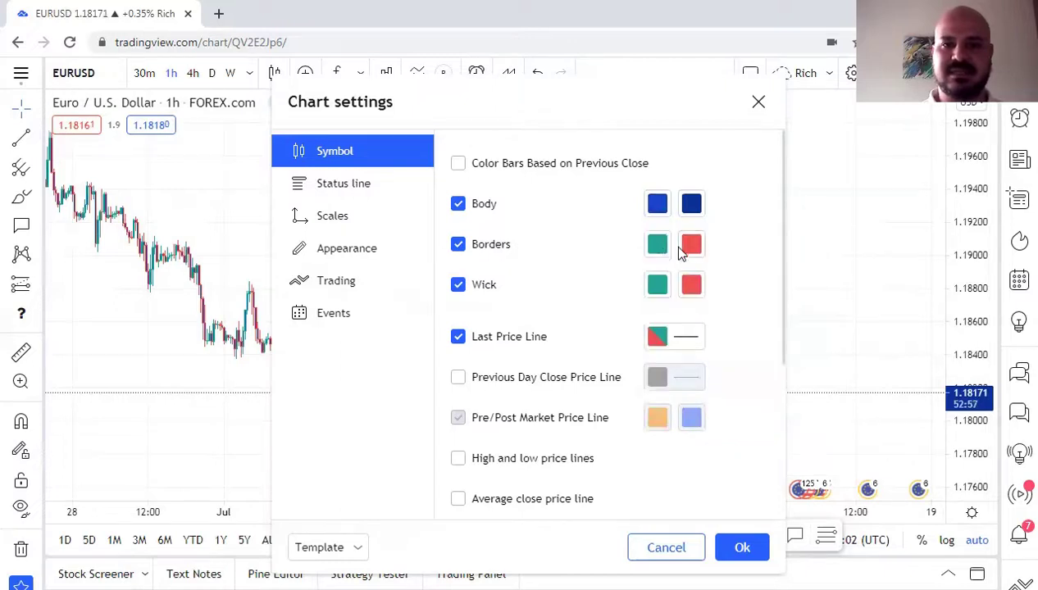
Set both the rising and falling candle wick colours to dark green and close the chart settings
click(691, 285)
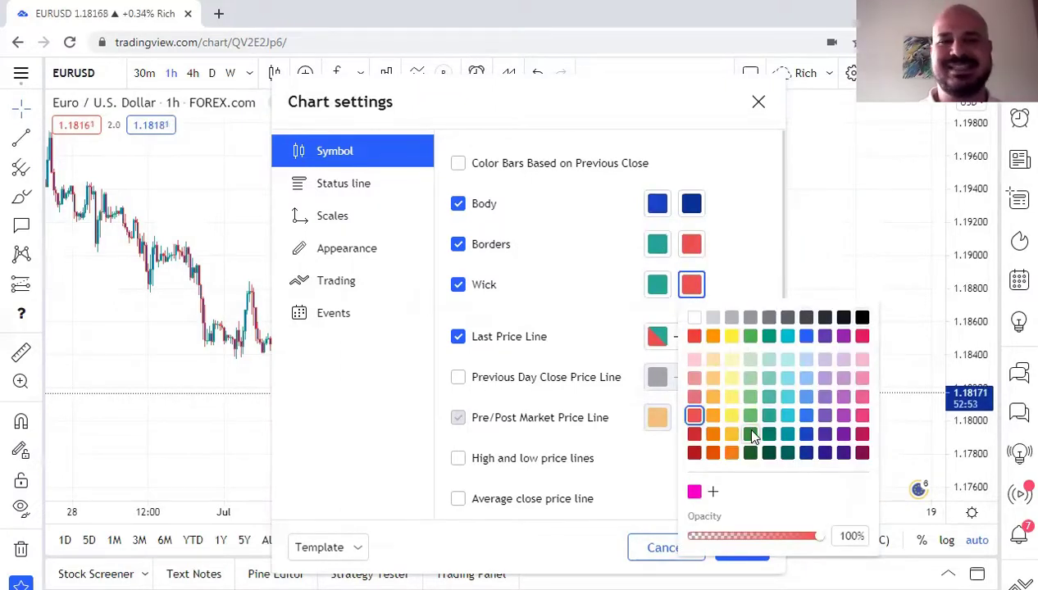
click(751, 434)
click(657, 284)
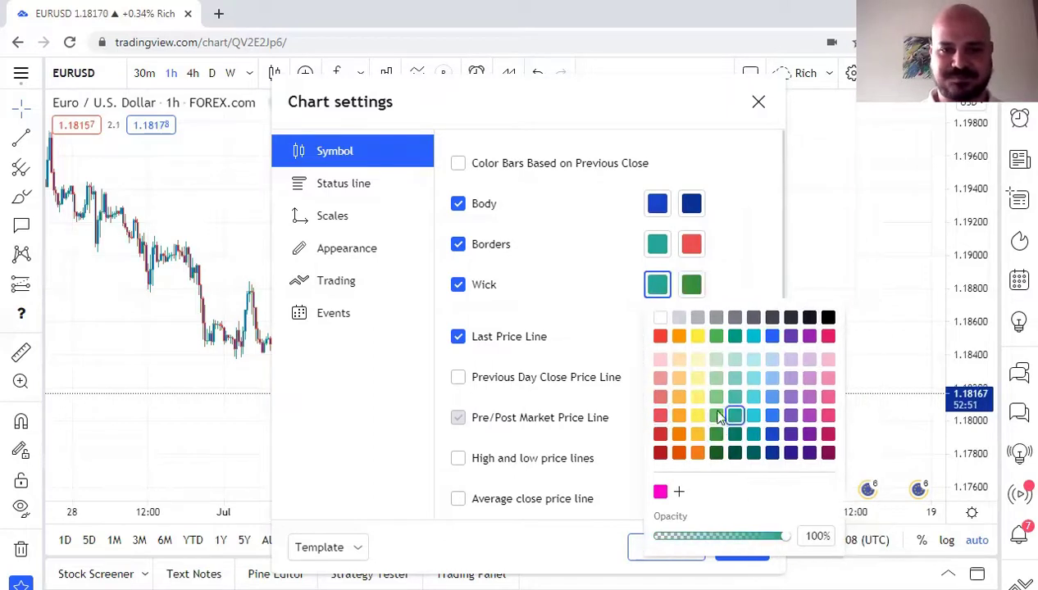
click(714, 436)
click(222, 205)
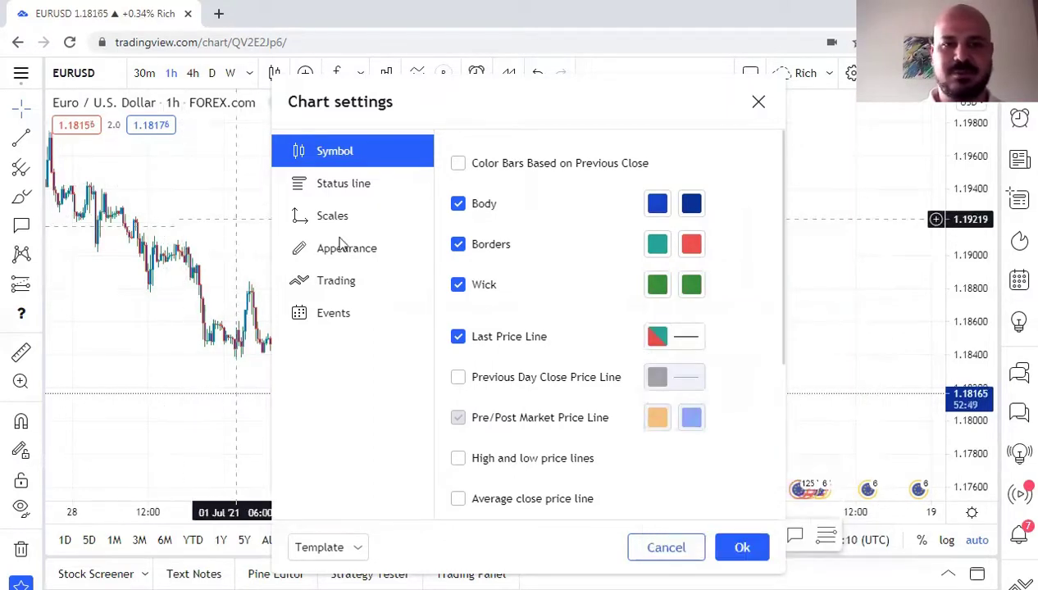
click(757, 104)
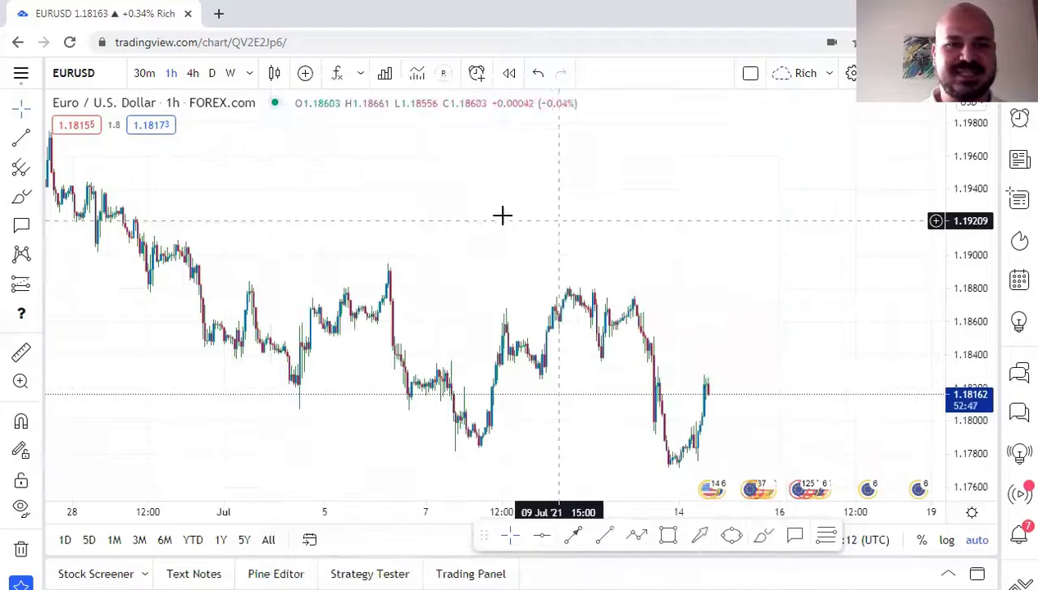
Examine the recoloured candles up close and undo the body and wick colour changes
scroll(542, 218, up, 5)
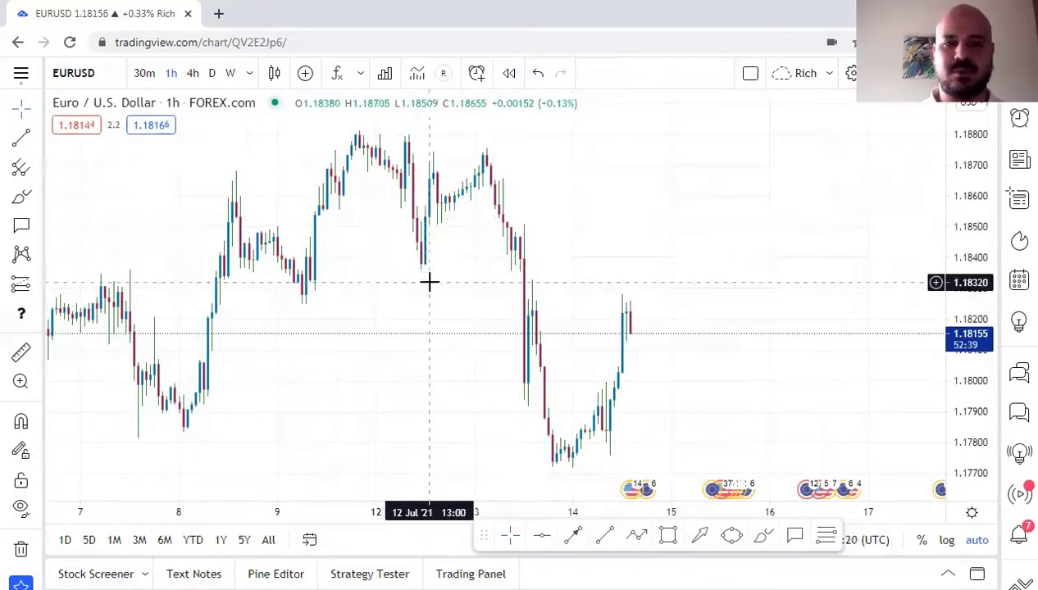
drag(447, 286, 567, 282)
scroll(562, 285, down, 2)
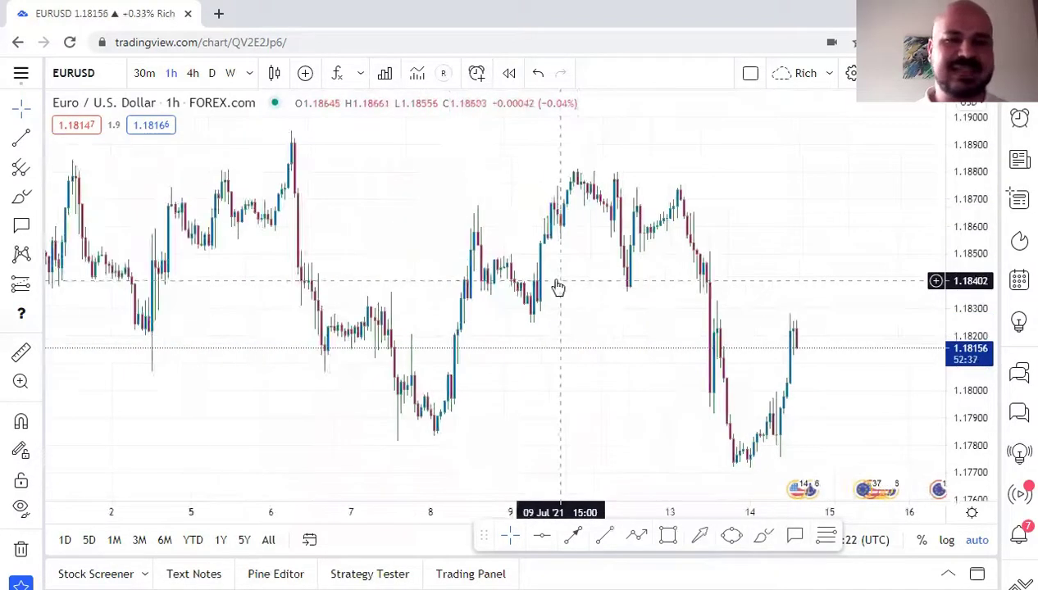
scroll(500, 225, up, 2)
scroll(512, 238, right, 4)
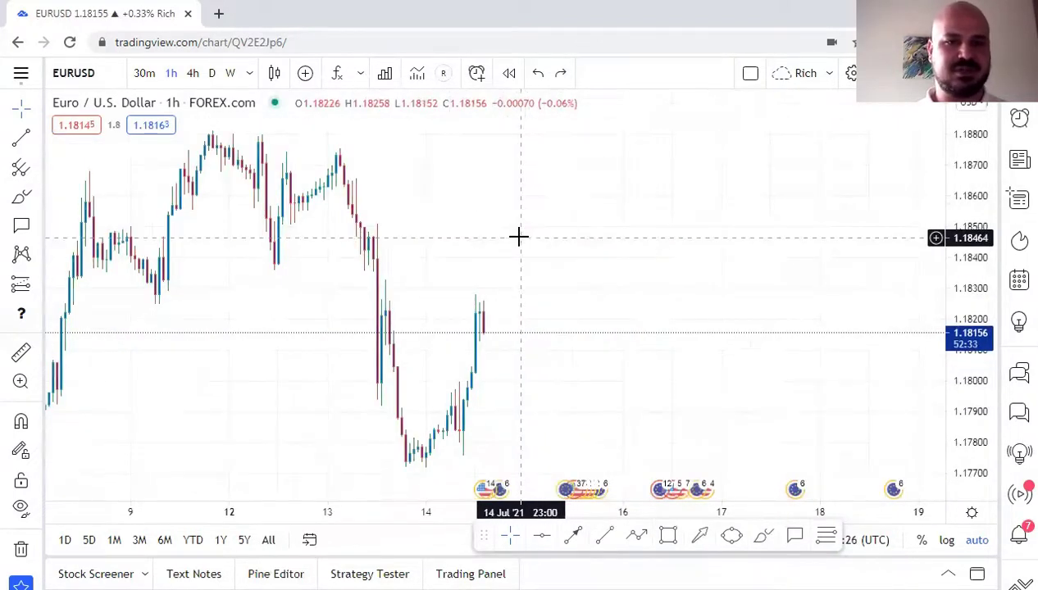
drag(500, 225, 561, 203)
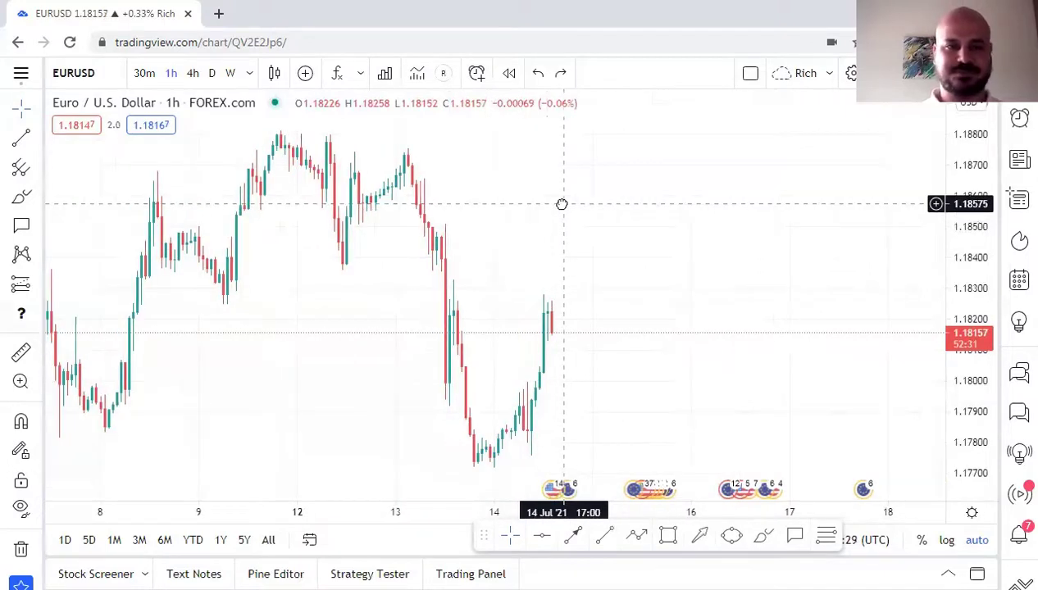
Hide the OHLC values and bar change values from the chart's status line
right_click(545, 297)
click(594, 571)
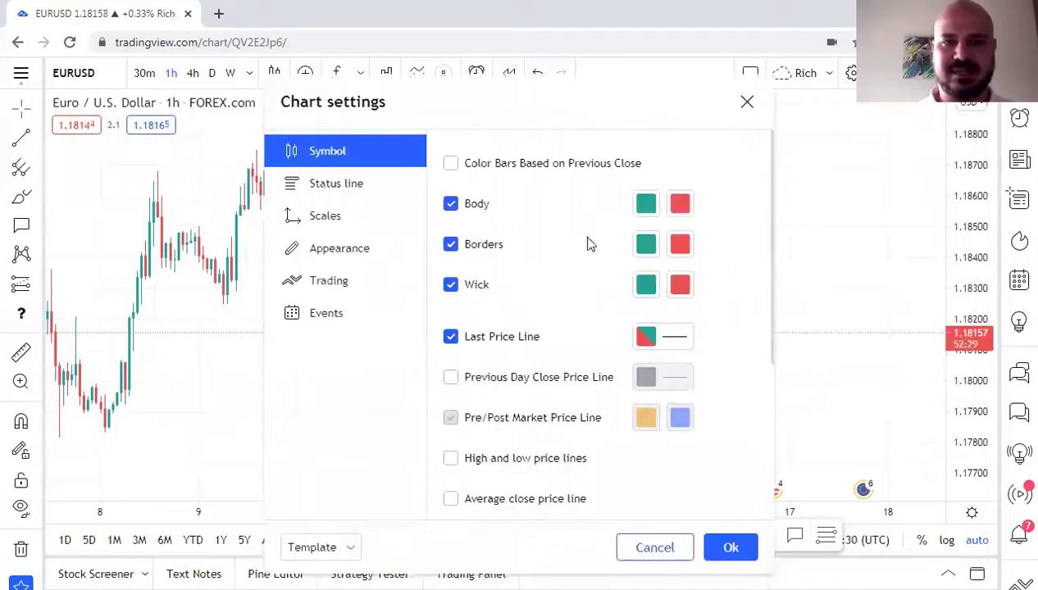
click(344, 216)
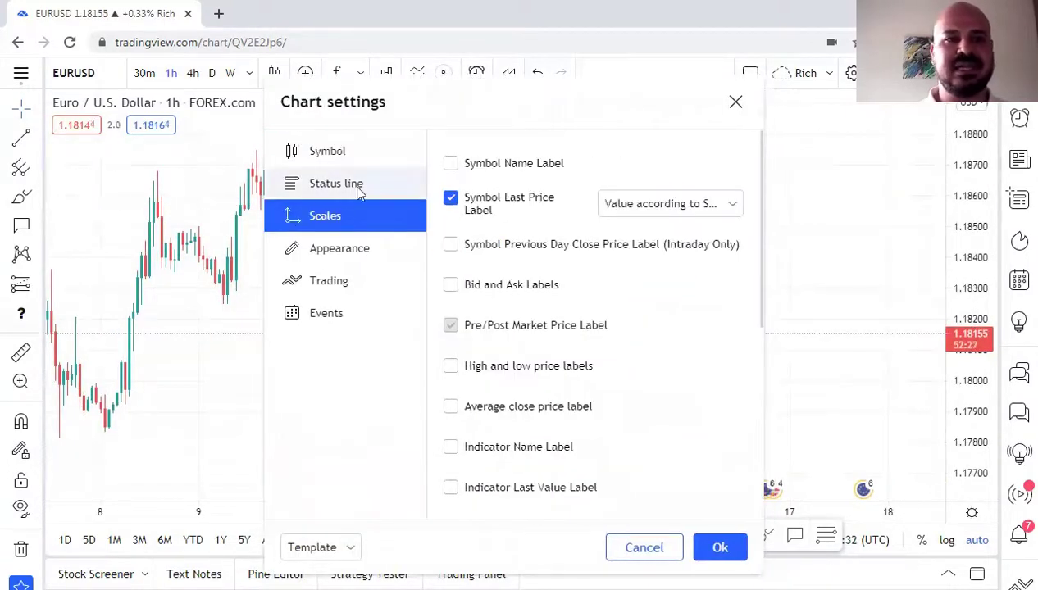
click(355, 187)
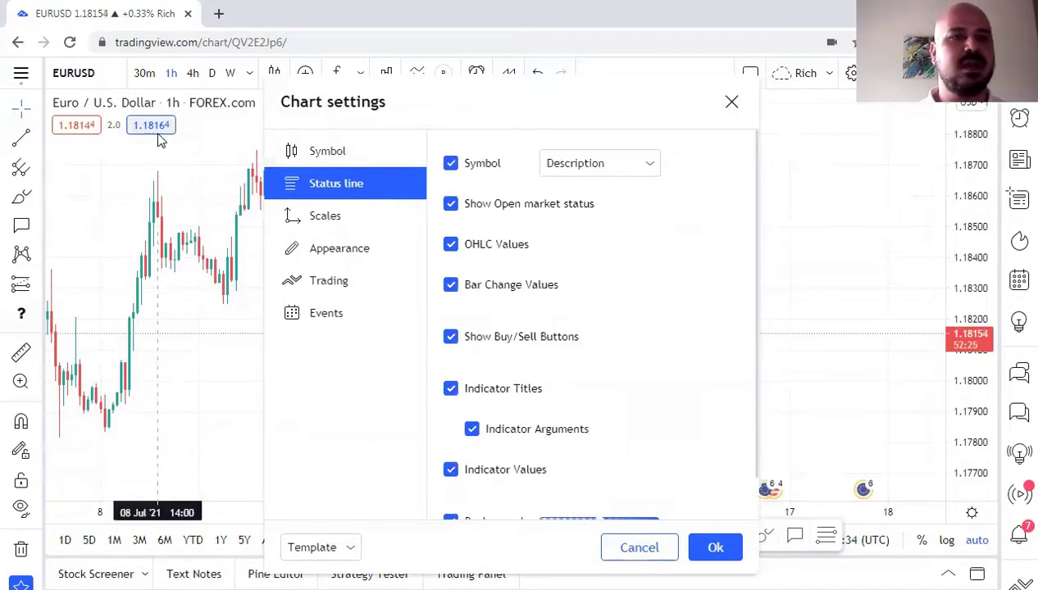
drag(431, 90, 616, 74)
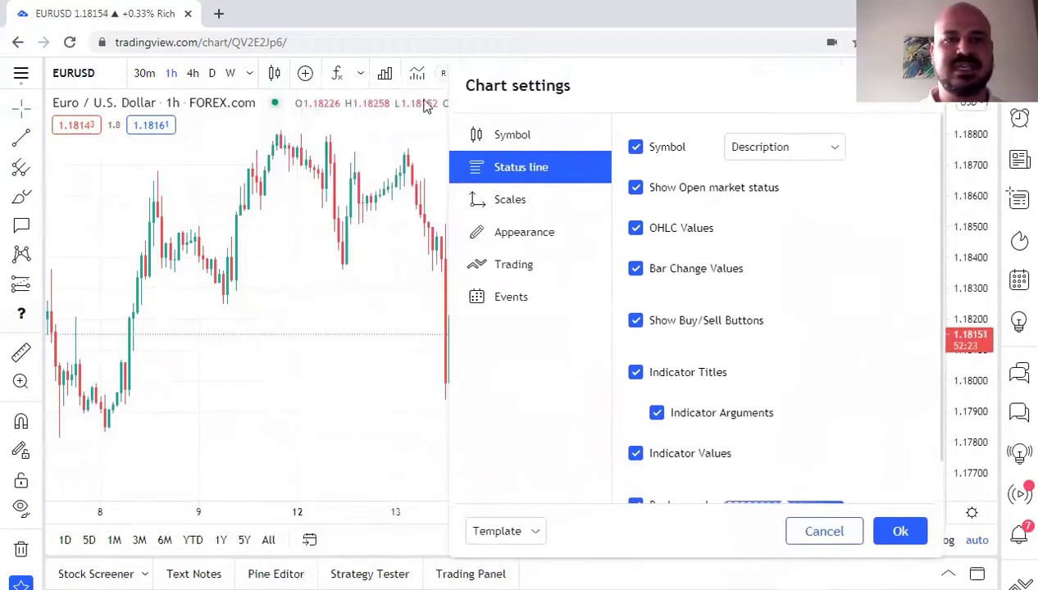
click(642, 230)
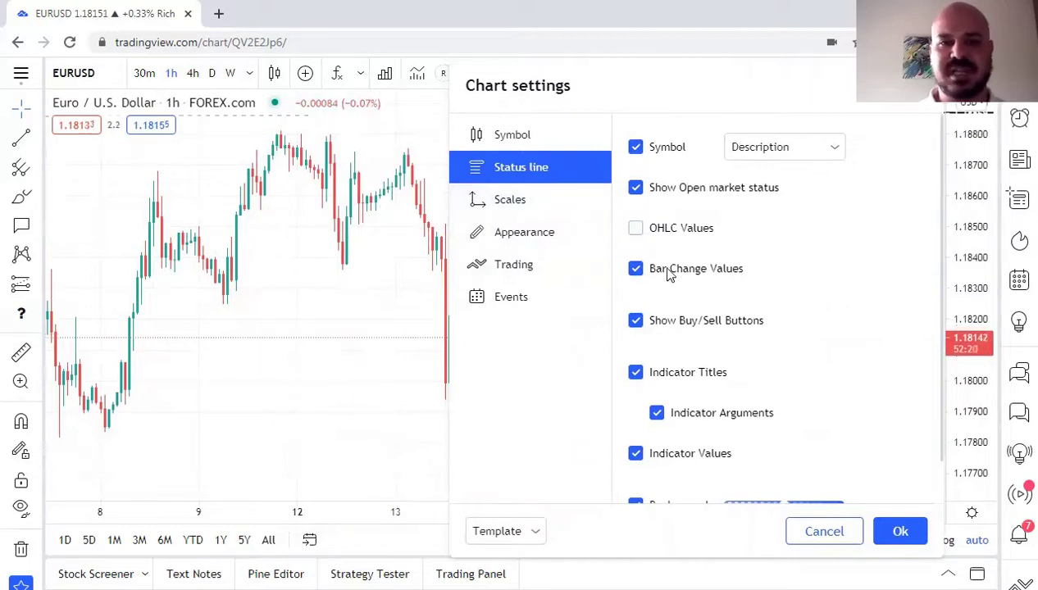
click(637, 271)
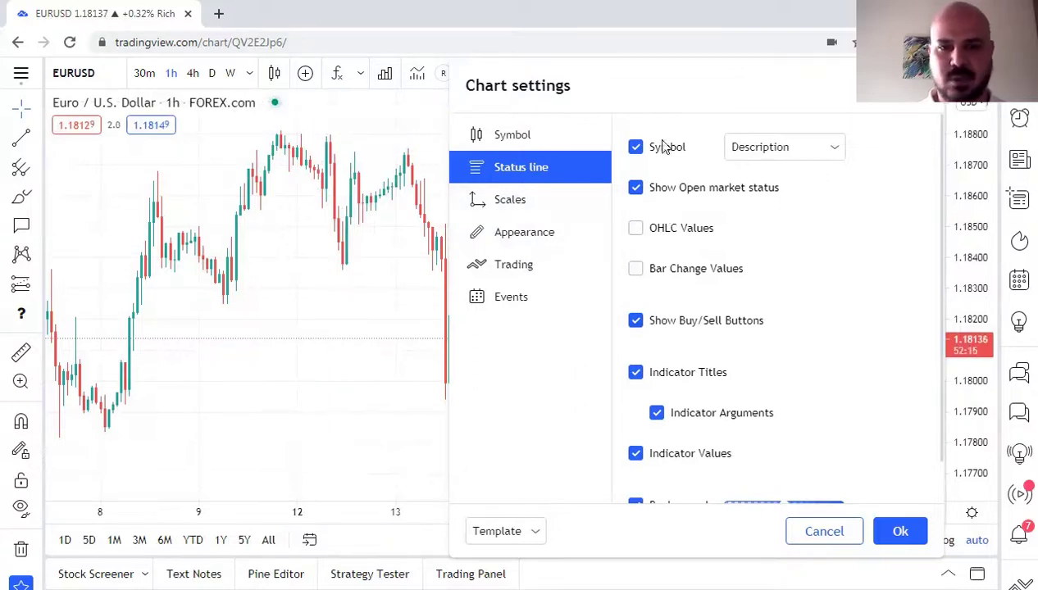
scroll(671, 329, down, 1)
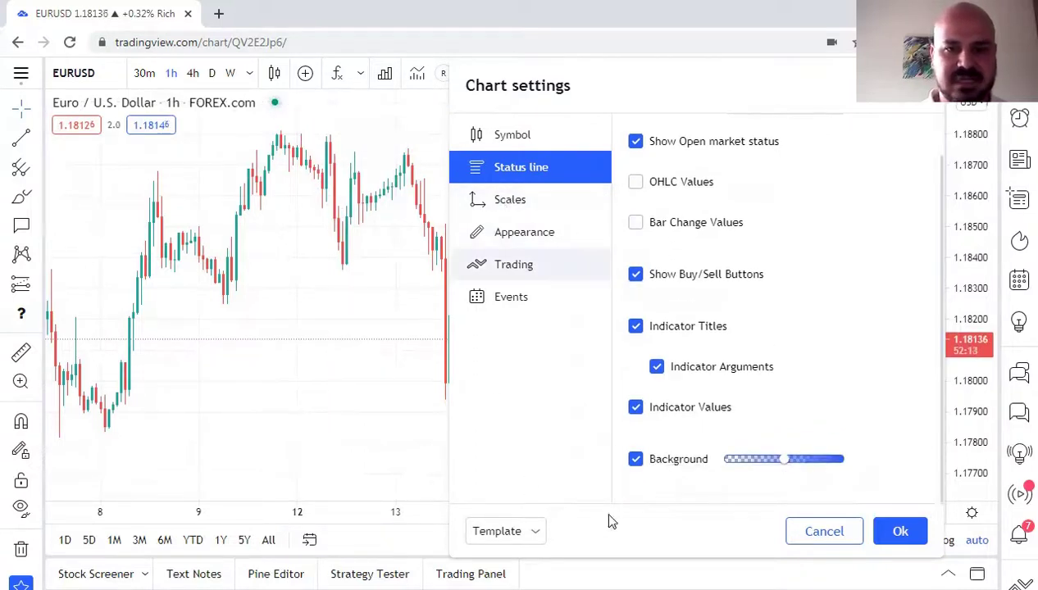
Turn off earnings and economic events on the chart in the event settings, and close the chart settings
drag(689, 91, 286, 85)
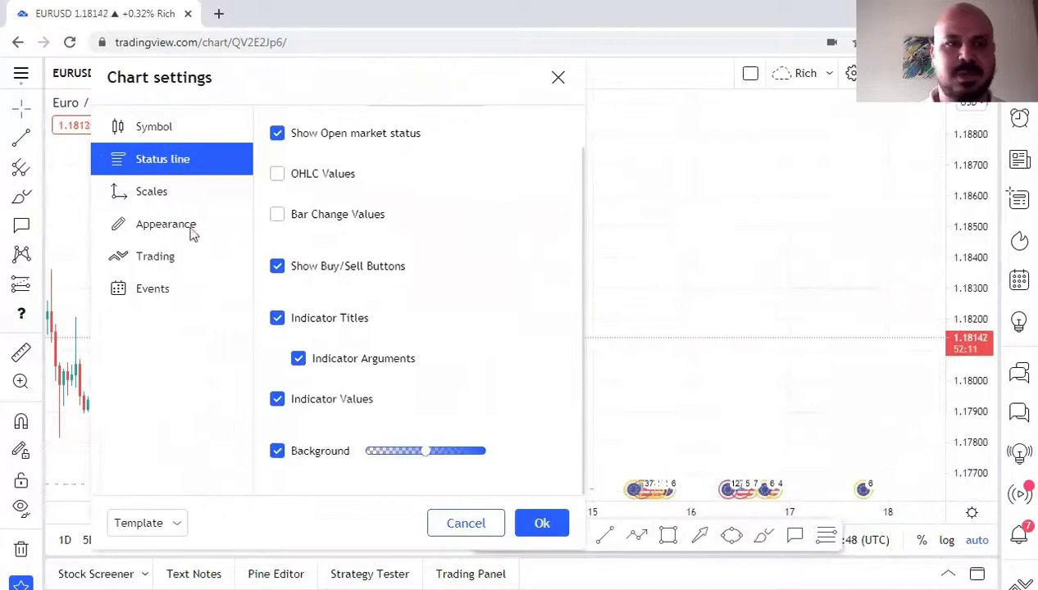
click(153, 200)
click(167, 246)
click(167, 281)
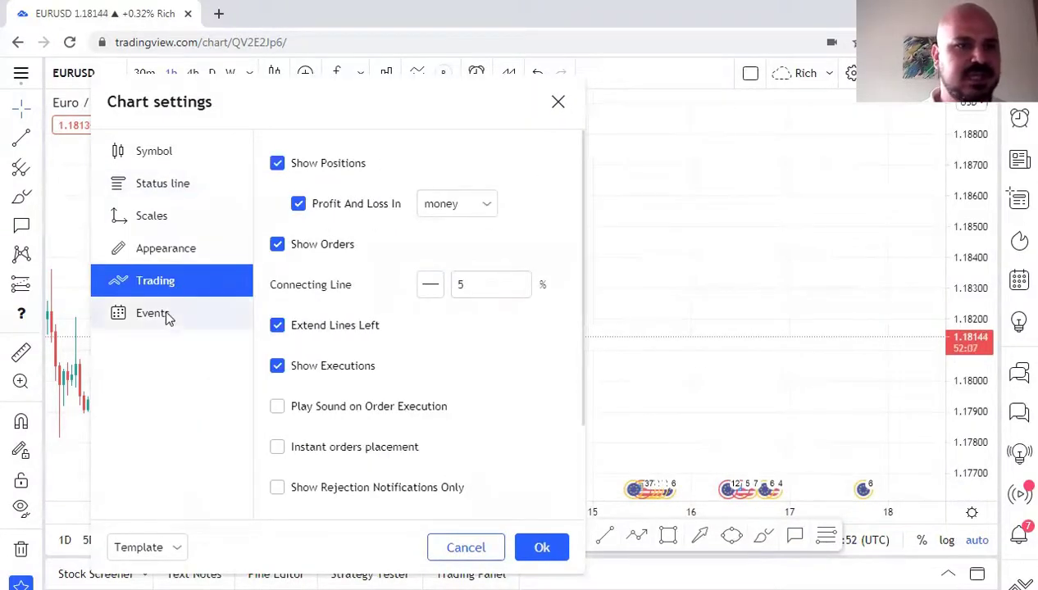
click(169, 312)
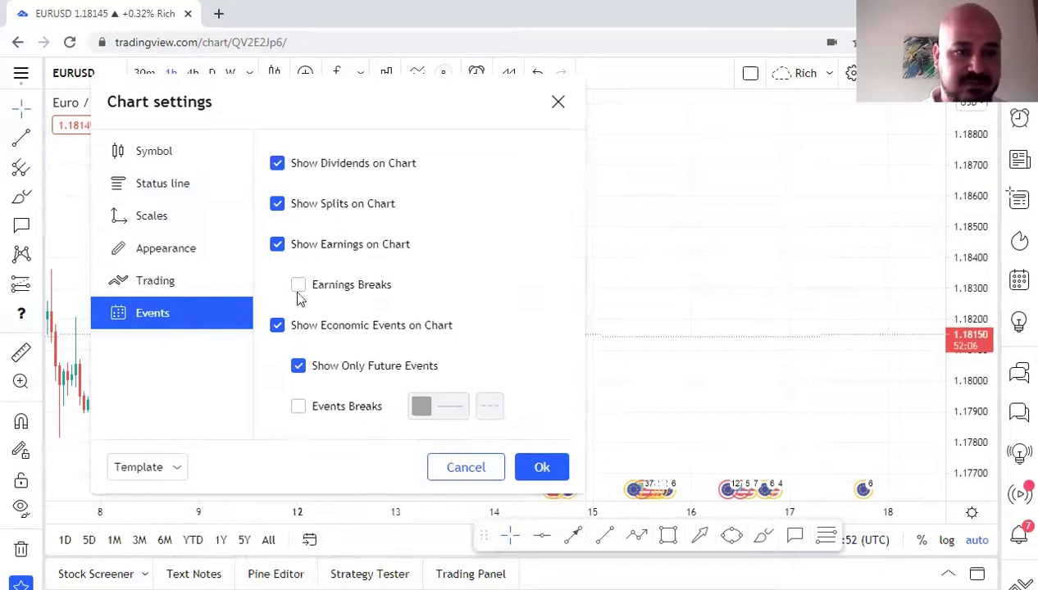
click(301, 243)
click(314, 336)
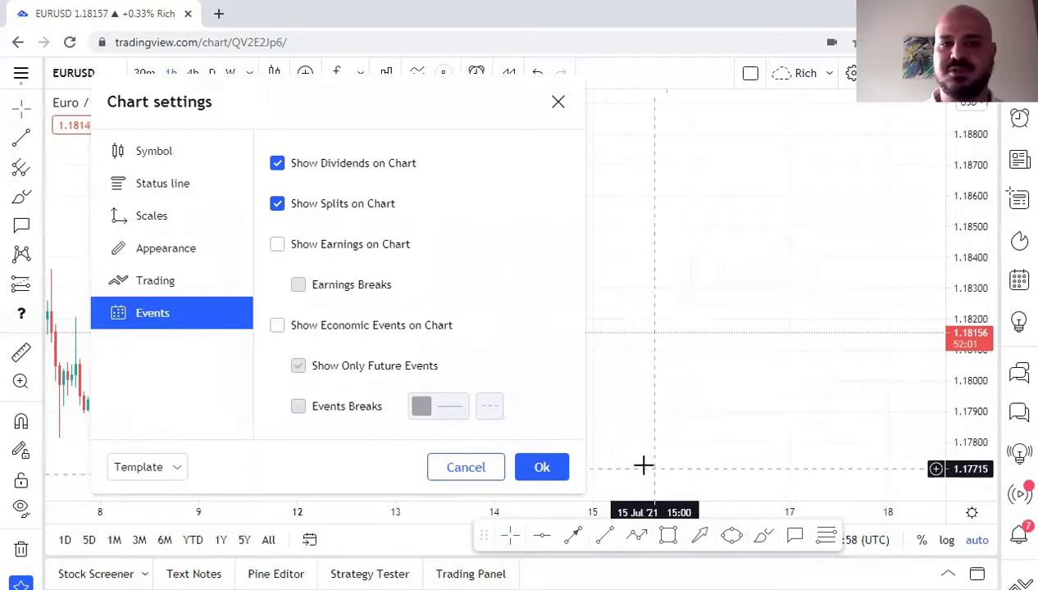
click(558, 101)
Review the chart's appearance settings, apply the saved "Rich" template, and close the chart settings
drag(496, 241, 615, 227)
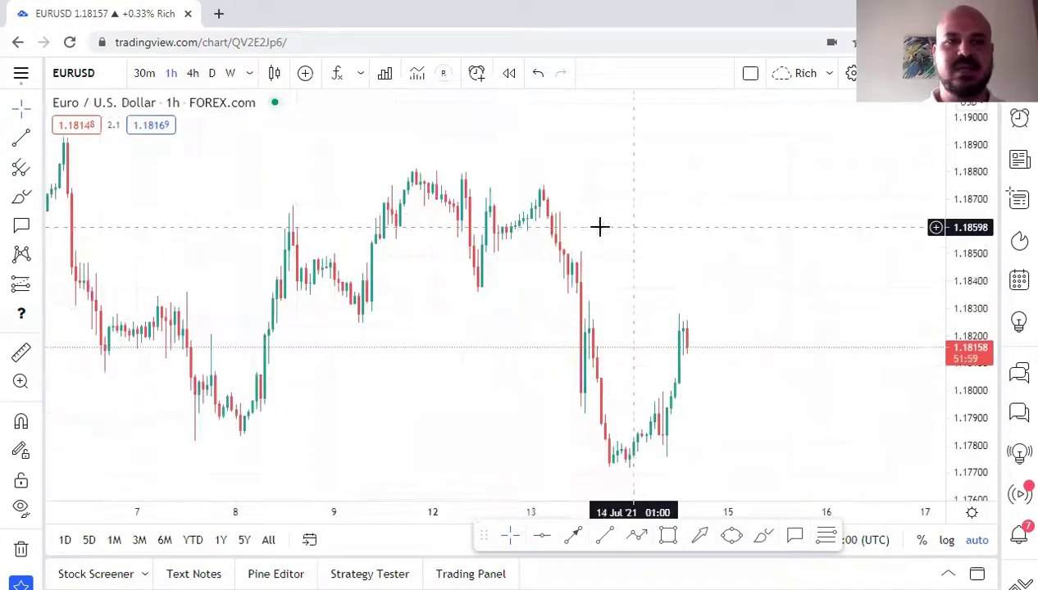
right_click(429, 244)
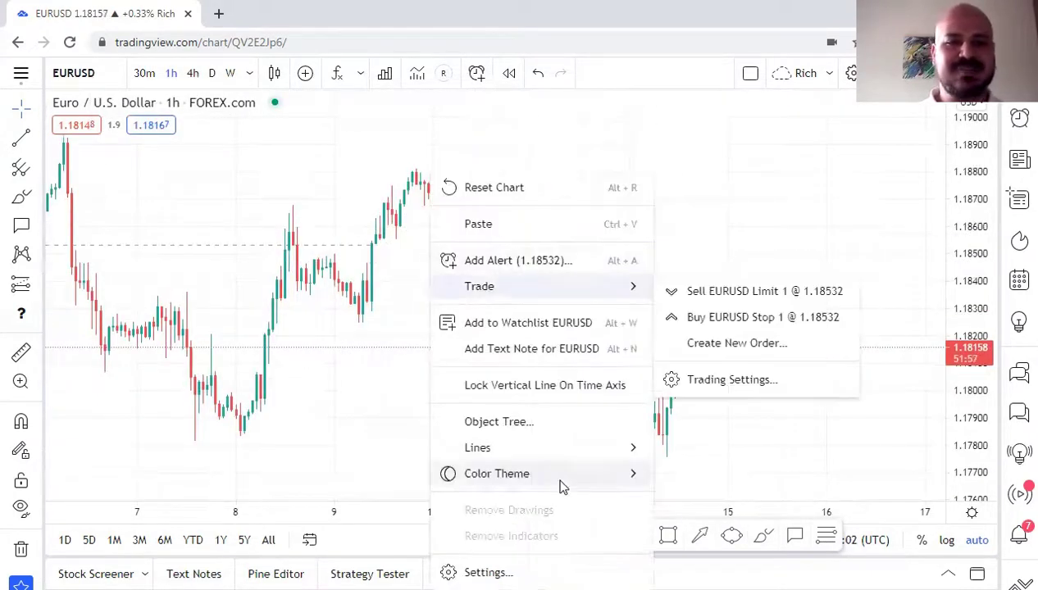
click(489, 572)
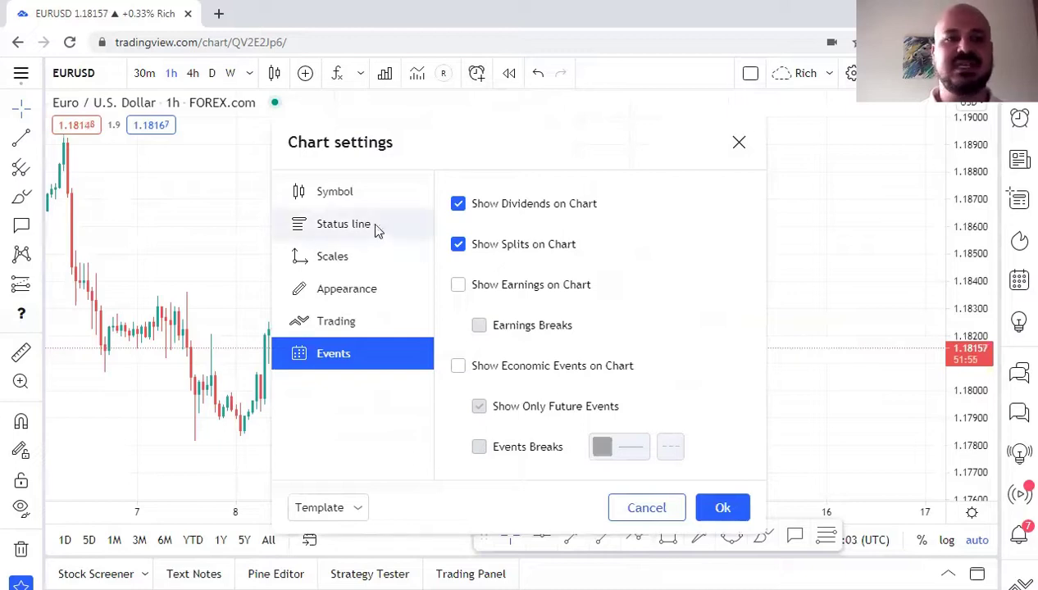
click(361, 321)
click(358, 251)
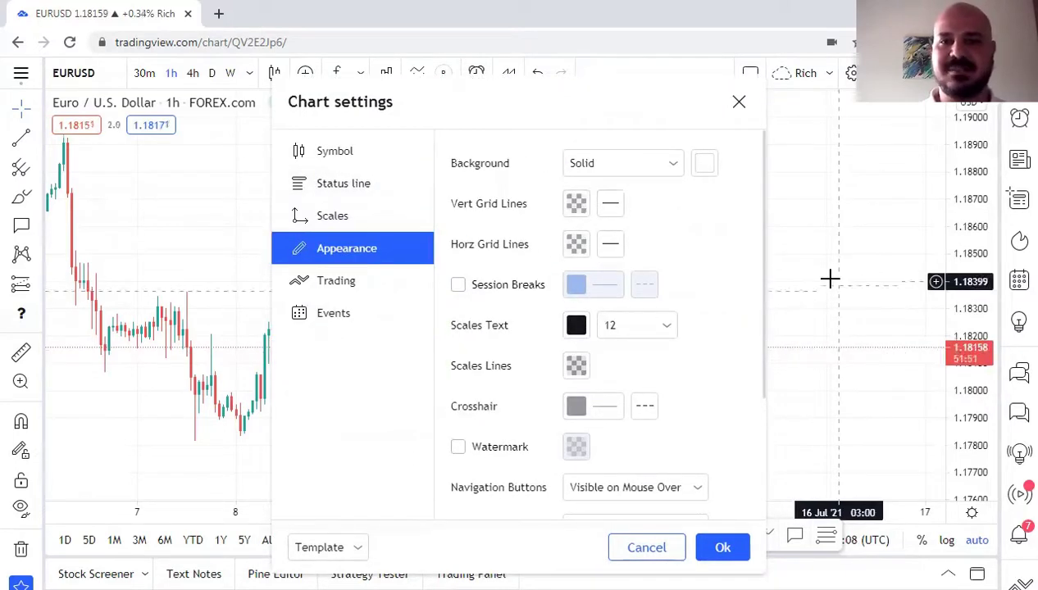
double_click(577, 201)
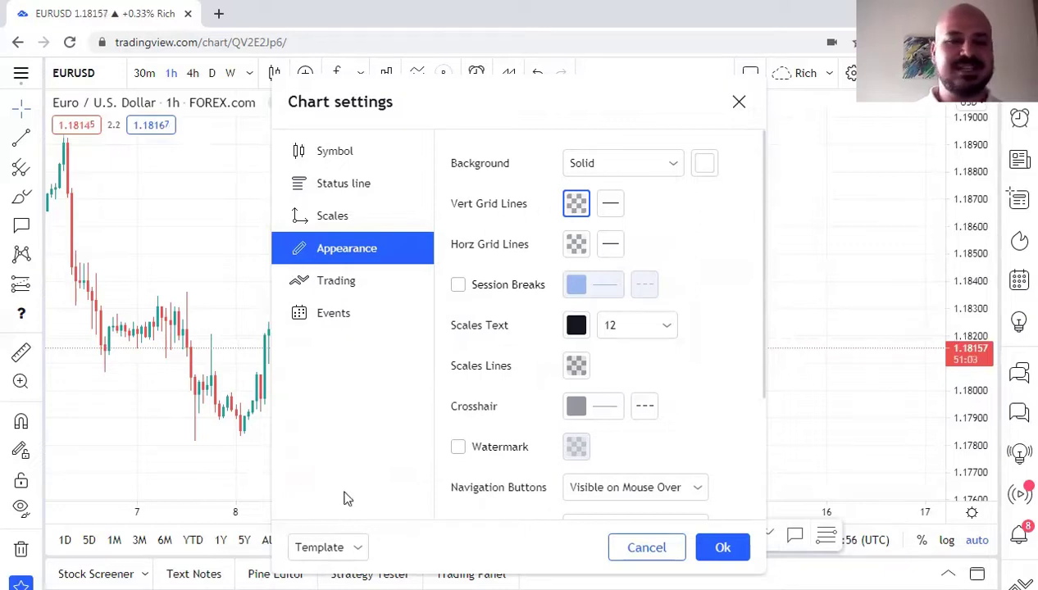
click(357, 542)
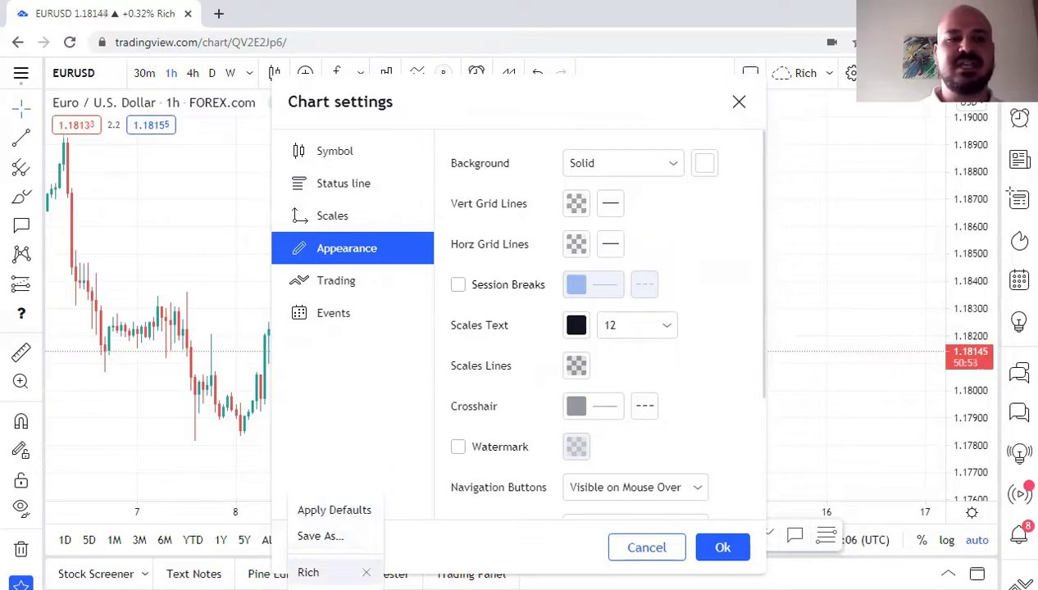
click(316, 572)
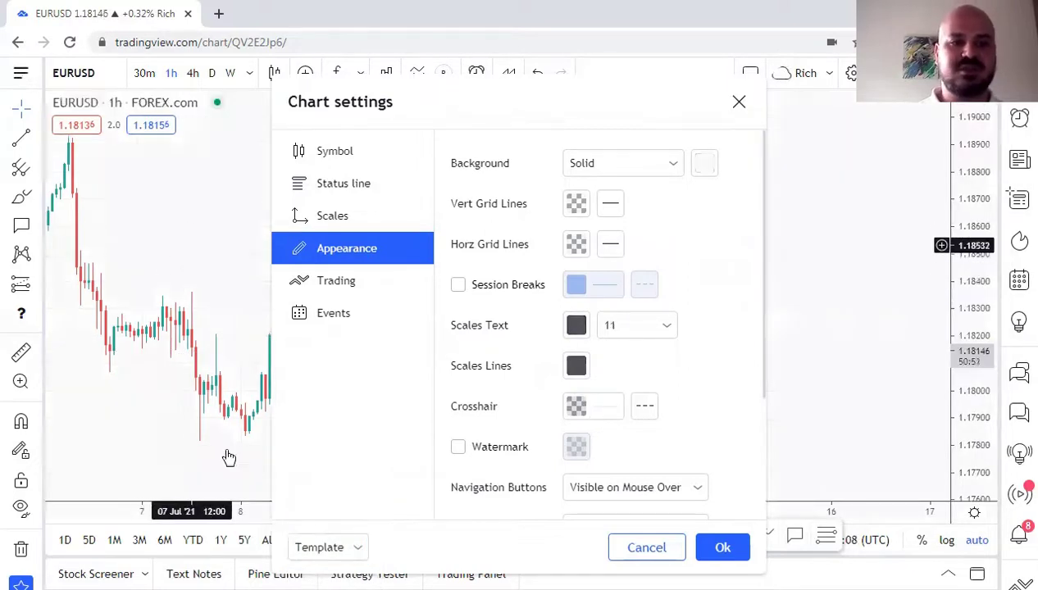
click(738, 102)
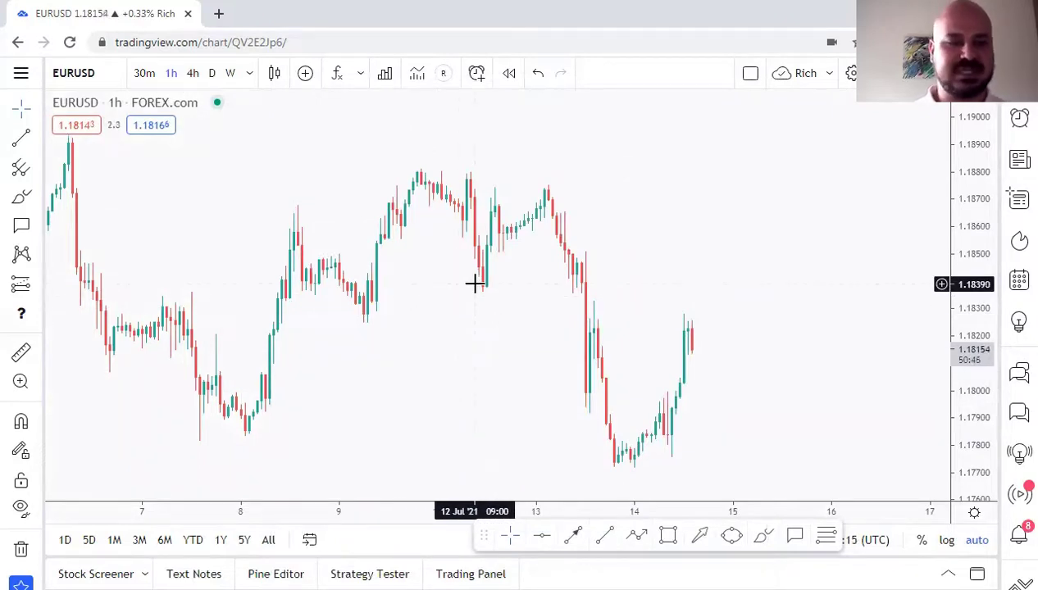
Undo and redo the most recent chart changes, ending on the EURUSD chart
key(ctrl+z)
scroll(475, 282, down, 3)
key(ctrl+y)
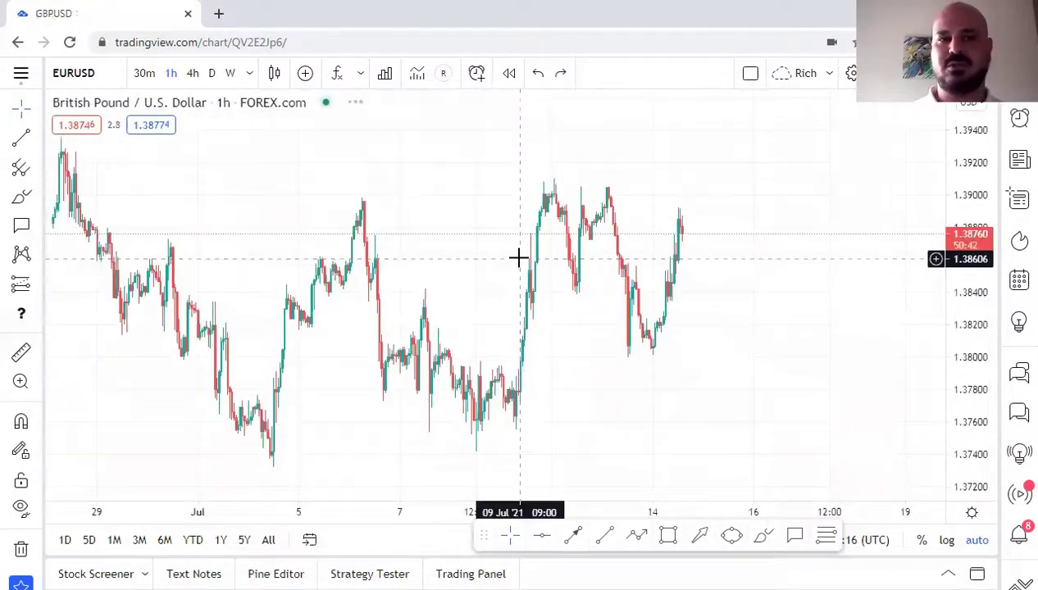
key(ctrl+z)
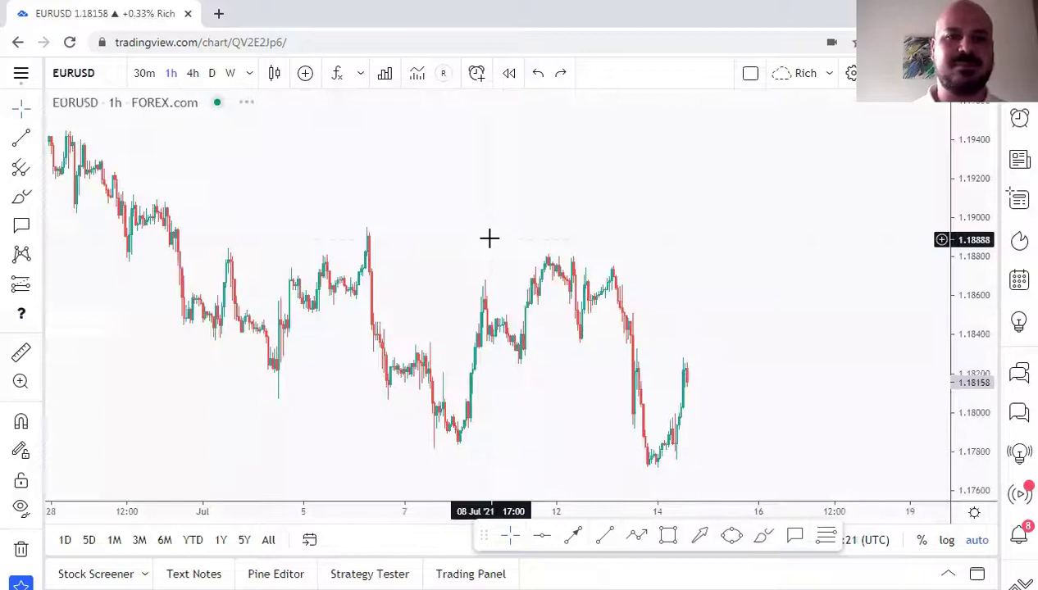
scroll(489, 239, right, 2)
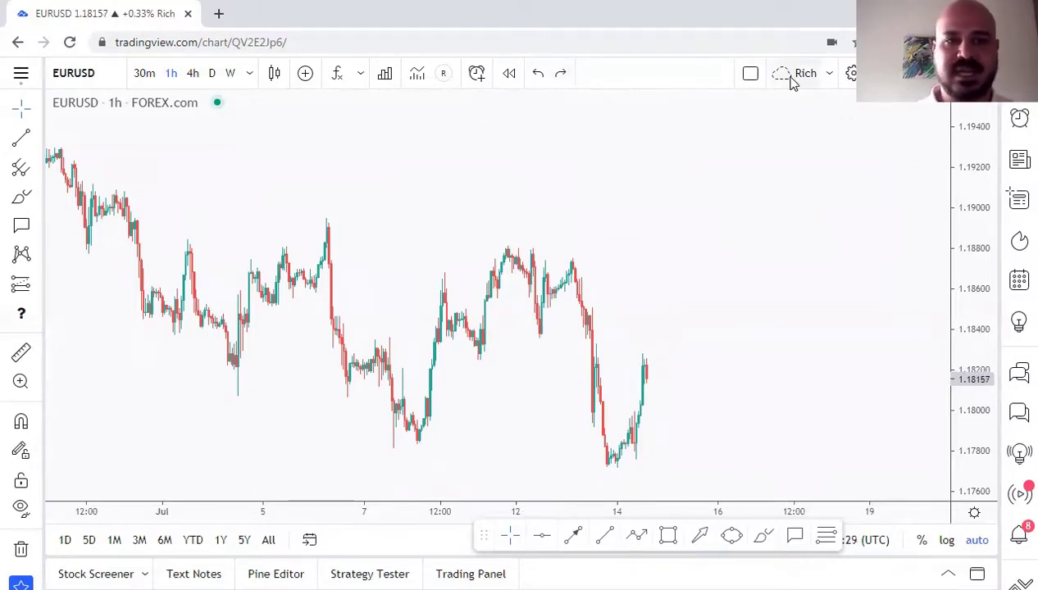
key(ctrl+y)
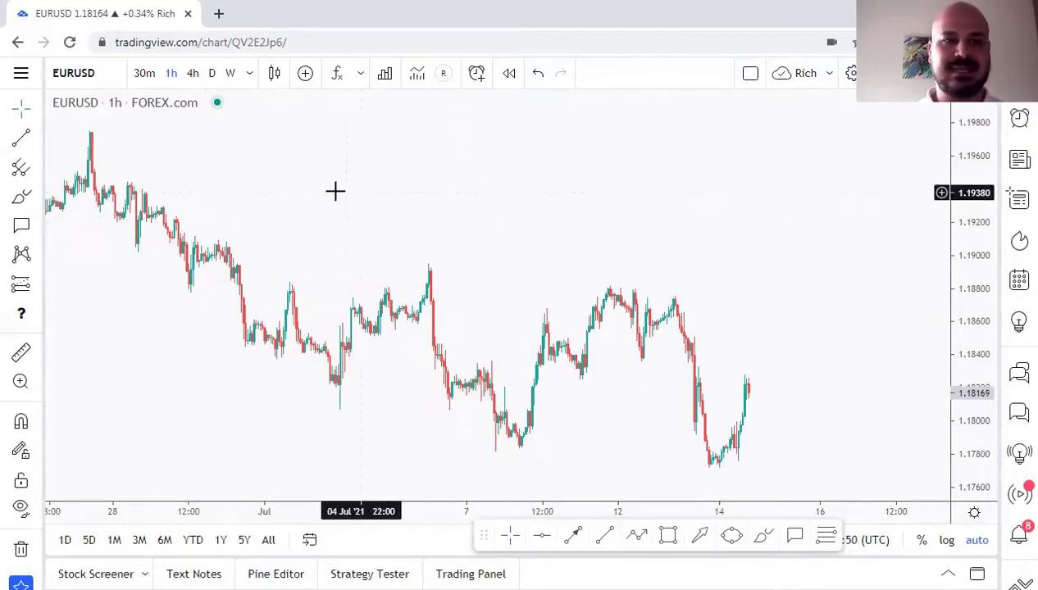
Switch the chart to the FOREX.com USDCAD symbol
click(100, 78)
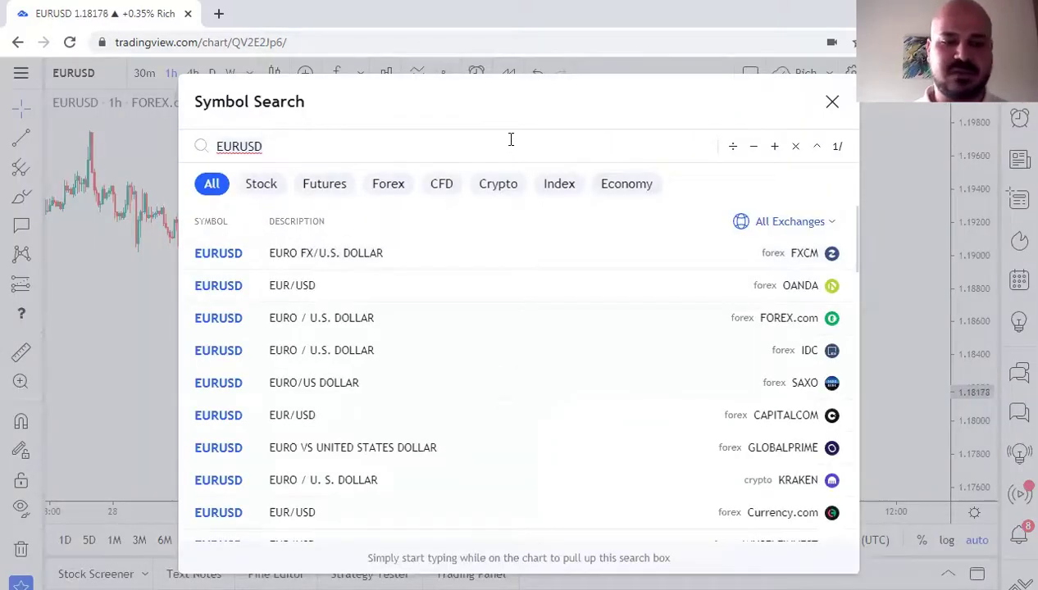
text(USDCAD)
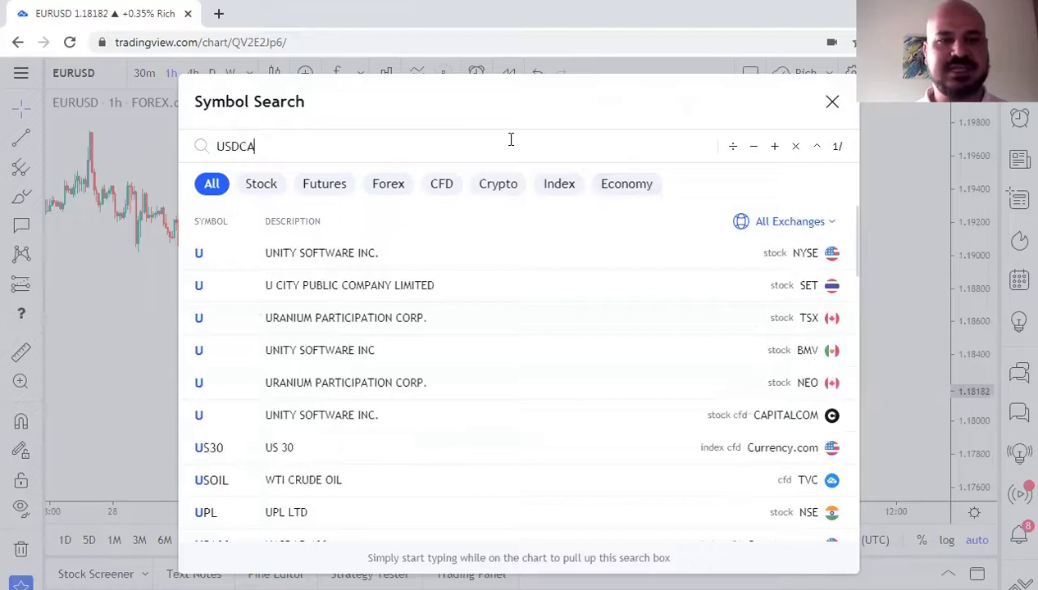
click(456, 318)
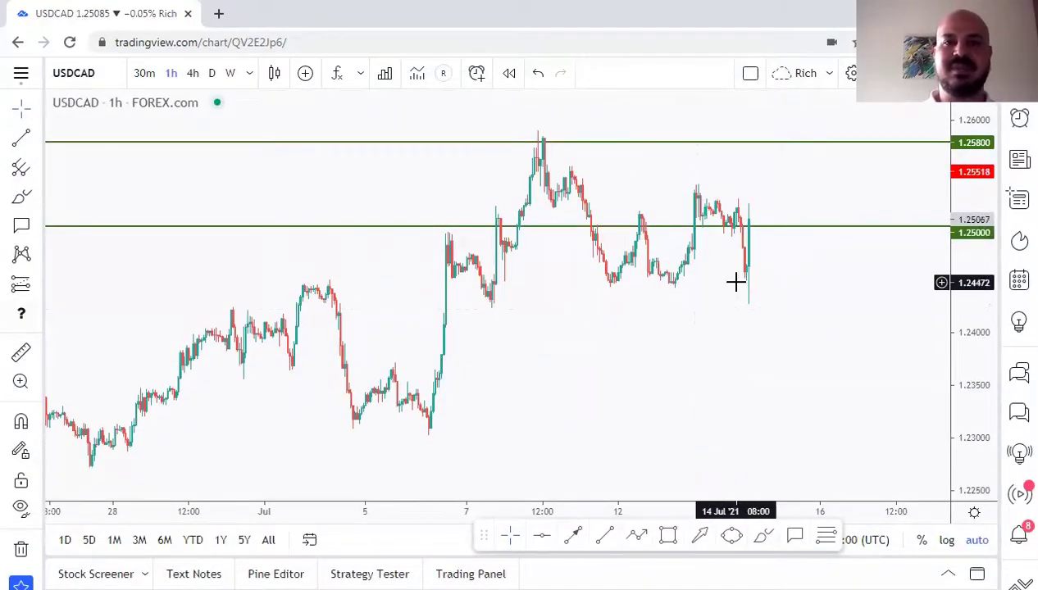
Switch the chart back to the EURUSD symbol from FOREX.com
click(113, 77)
text(EURUSD)
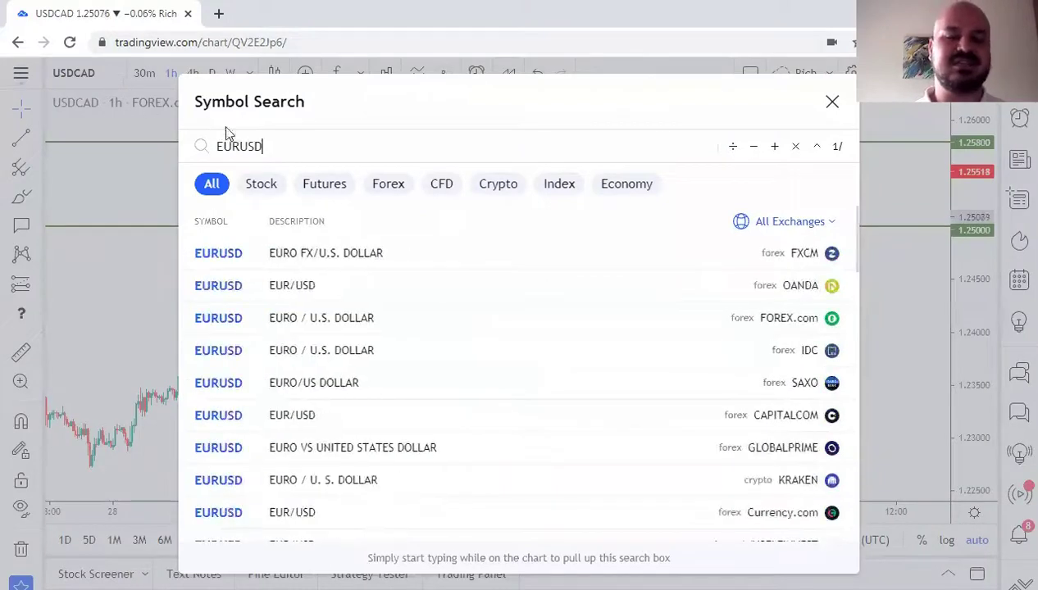
click(406, 329)
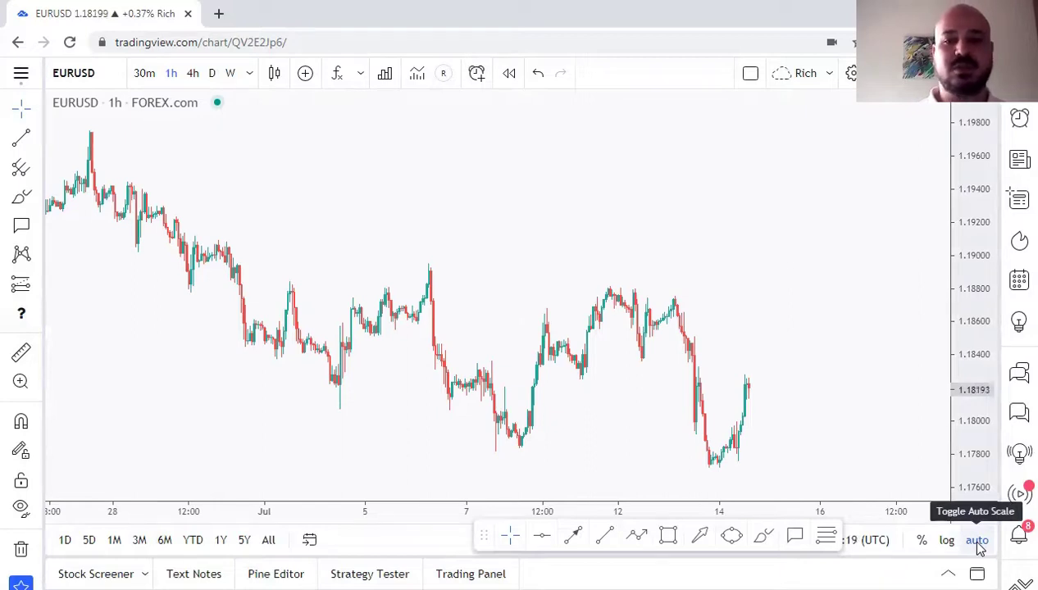
Stretch and compress the chart's price and time scales by hand, and turn automatic price scaling back on
drag(982, 328, 981, 459)
drag(964, 346, 973, 246)
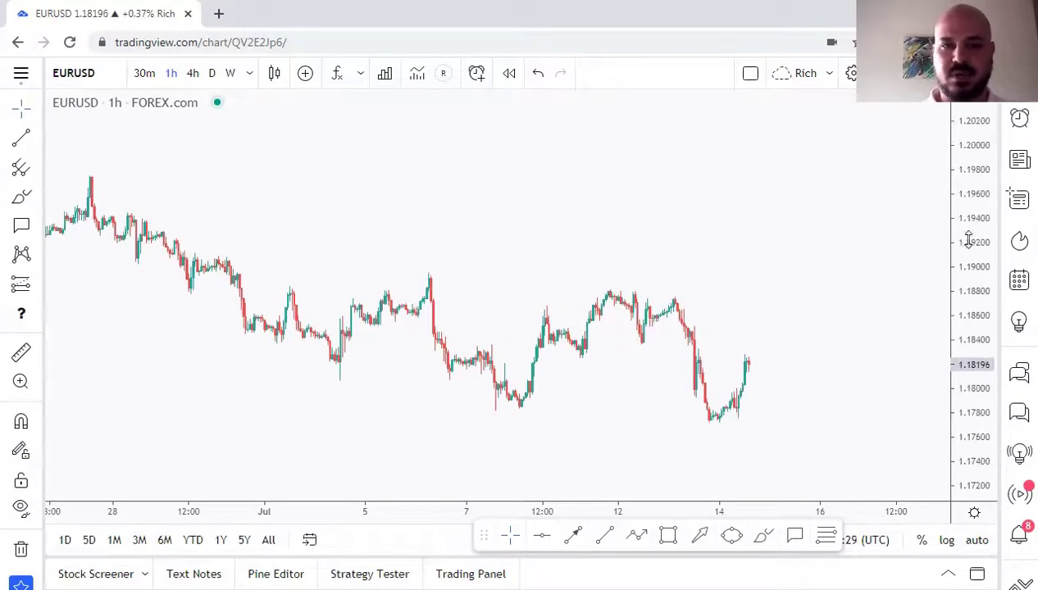
drag(390, 510, 496, 503)
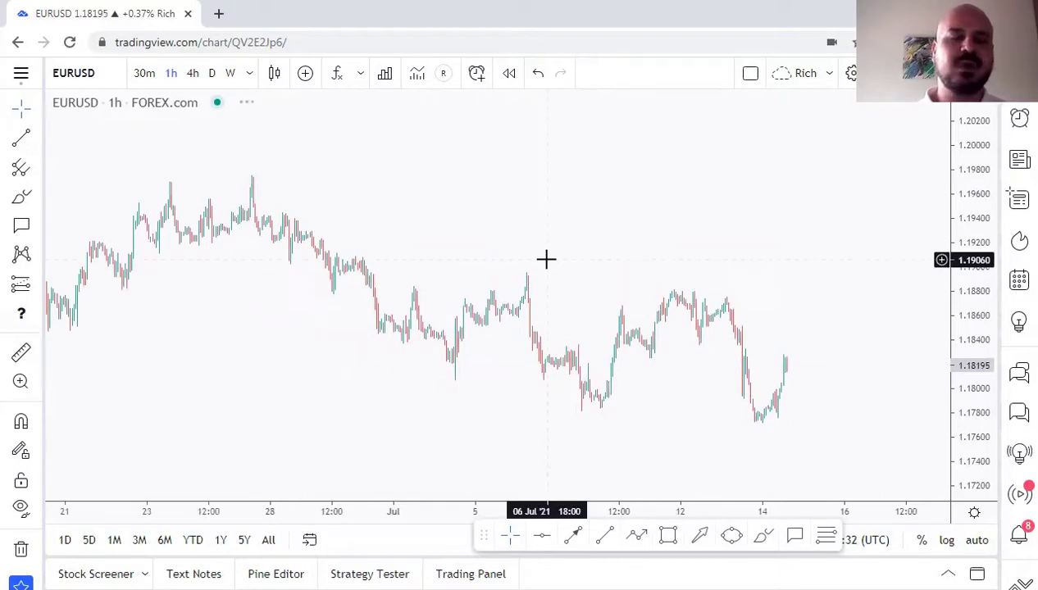
drag(382, 509, 160, 505)
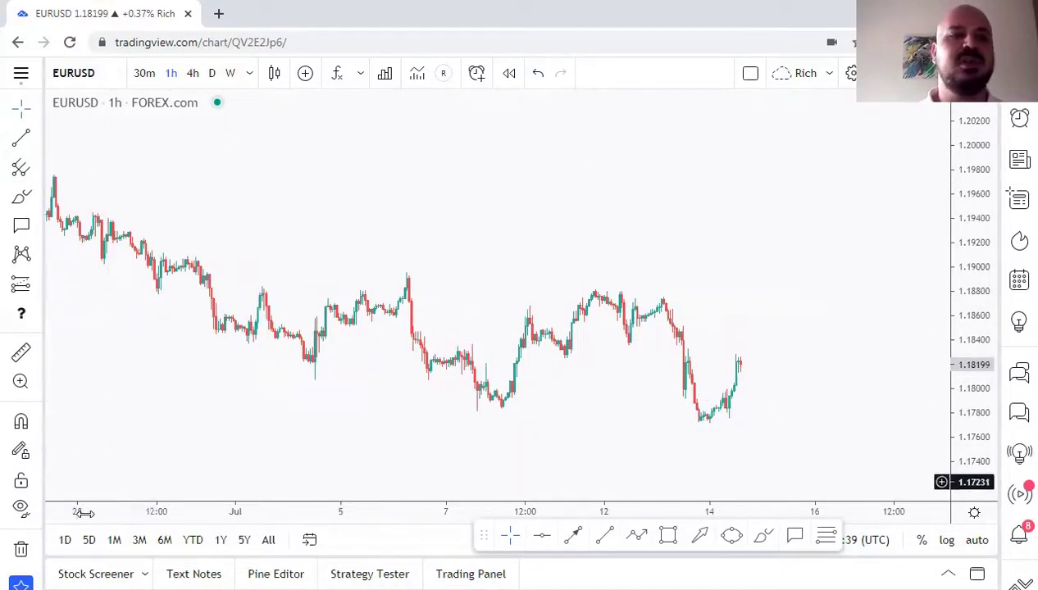
click(978, 541)
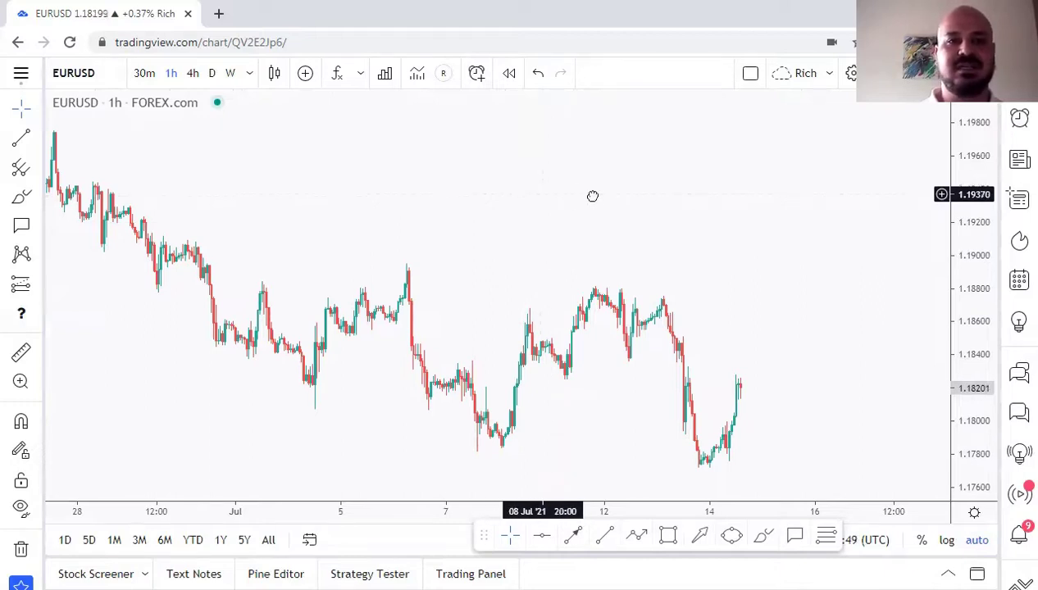
Examine the hourly EURUSD price history at wider and closer ranges, from June to mid-July
scroll(572, 201, up, 5)
scroll(565, 226, down, 10)
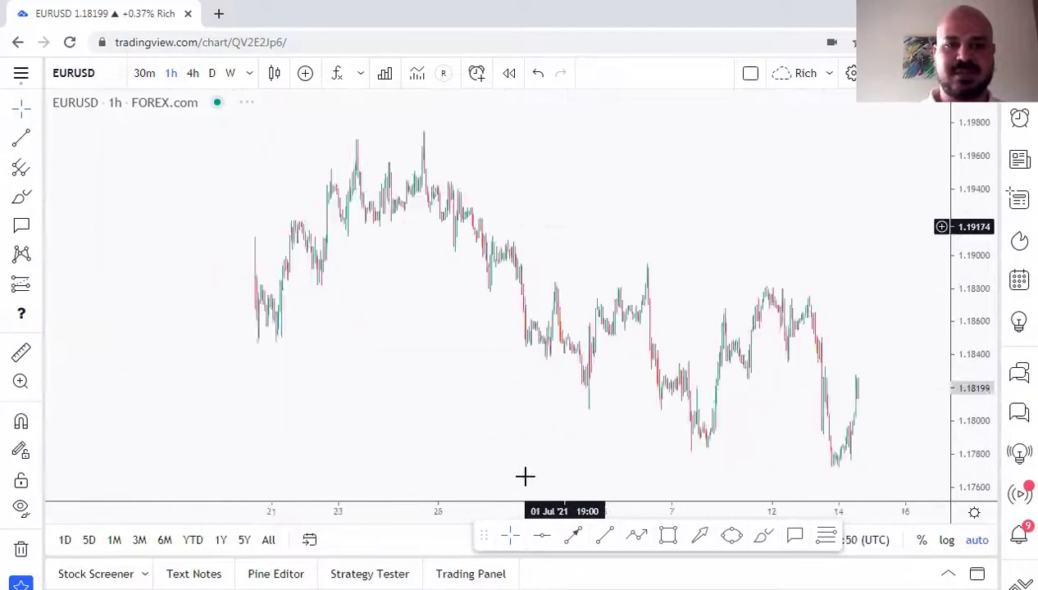
mouse_move(545, 460)
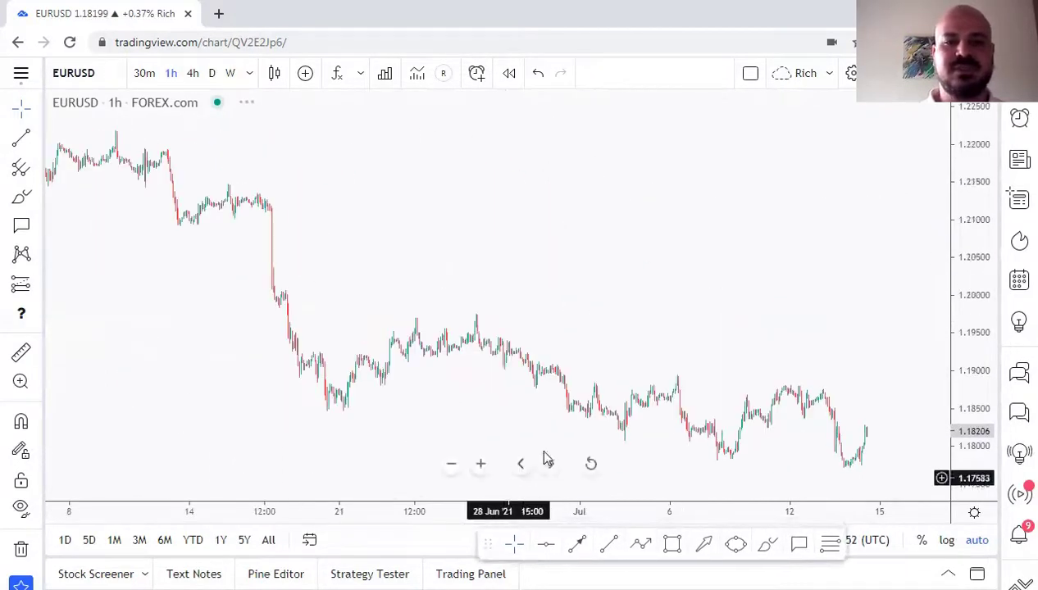
click(481, 464)
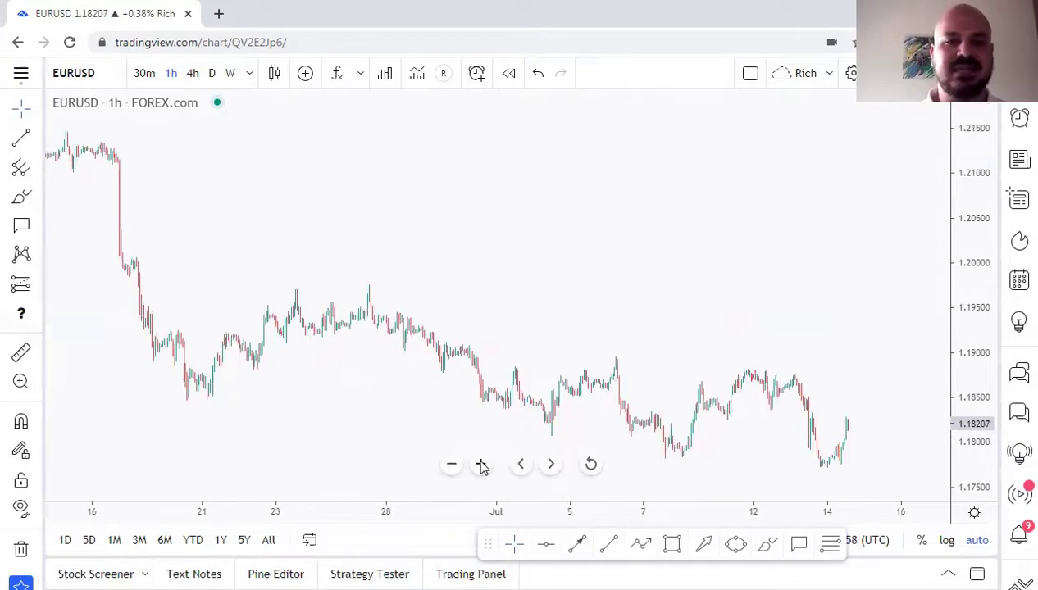
click(481, 464)
click(481, 464)
click(481, 464)
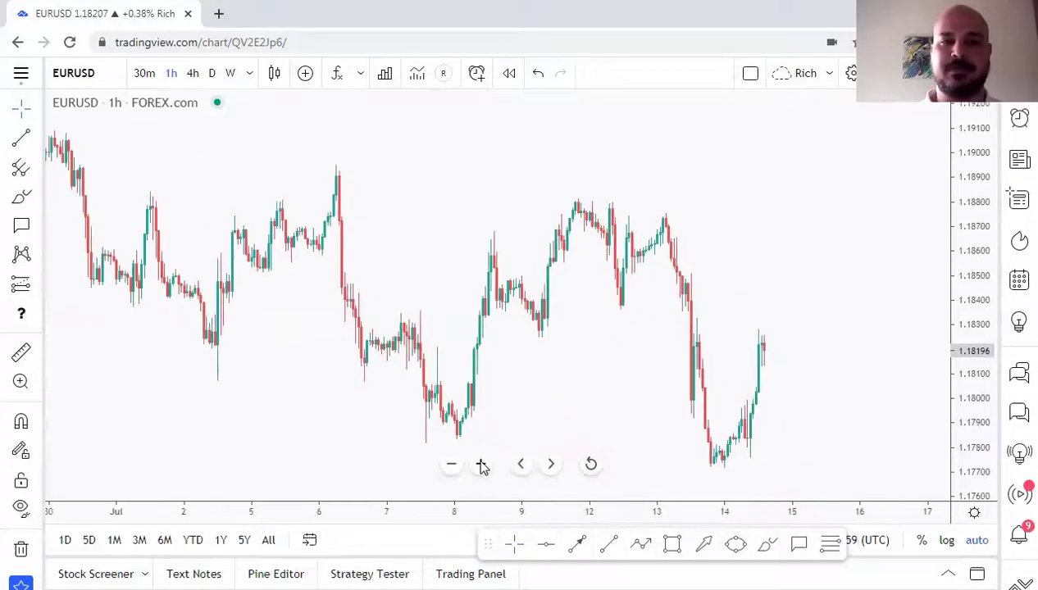
click(482, 464)
click(481, 465)
click(481, 464)
click(481, 464)
click(481, 464)
click(452, 465)
click(453, 466)
click(452, 466)
click(453, 466)
click(452, 466)
click(453, 465)
click(452, 466)
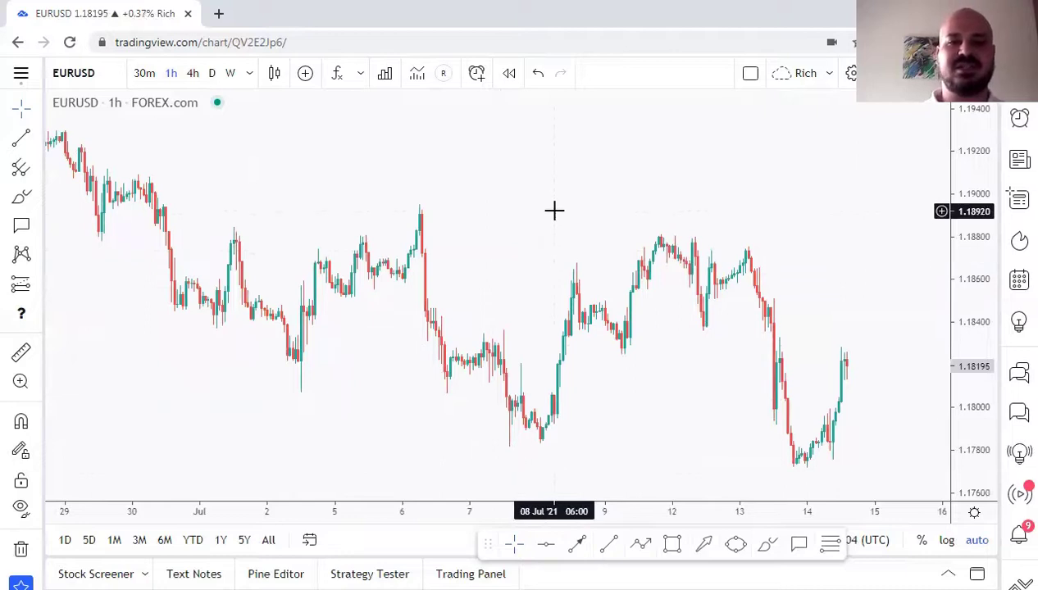
scroll(553, 222, down, 5)
scroll(553, 246, up, 8)
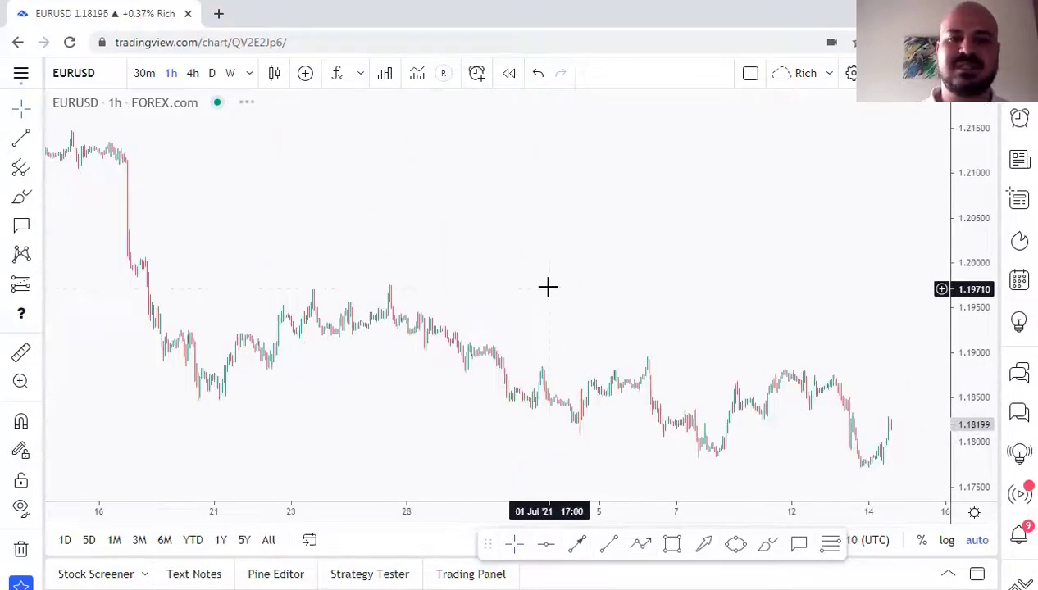
scroll(546, 284, down, 1)
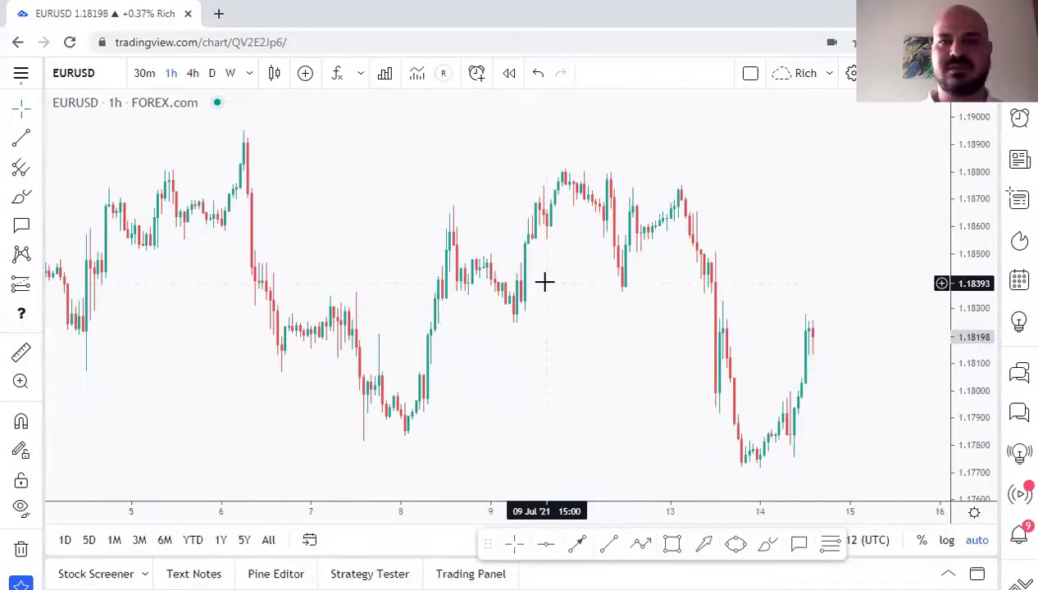
scroll(556, 239, right, 1)
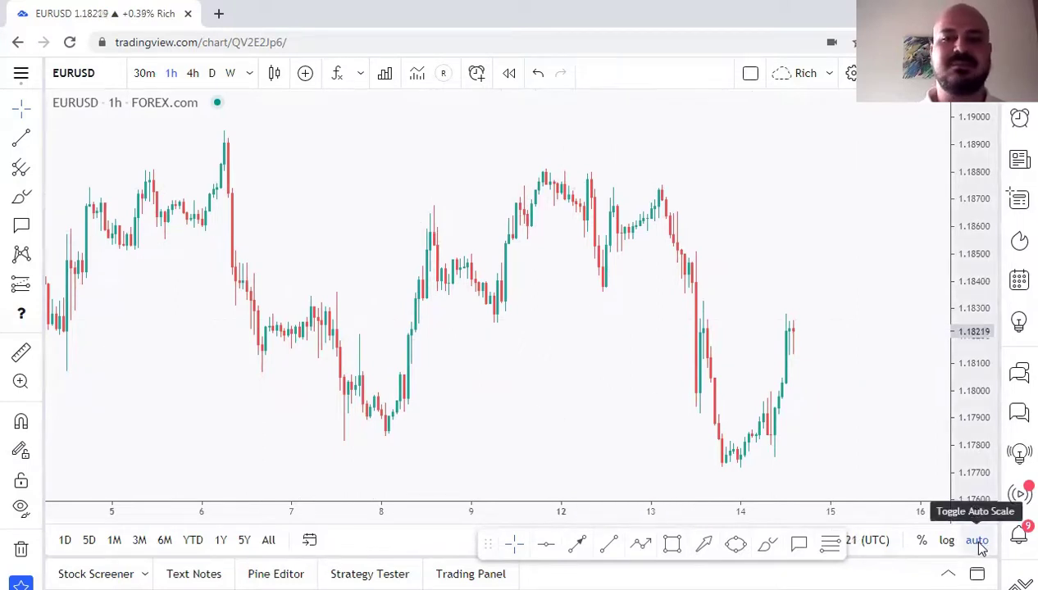
Review the appearance options and the template list in the chart settings, and close the settings
right_click(406, 173)
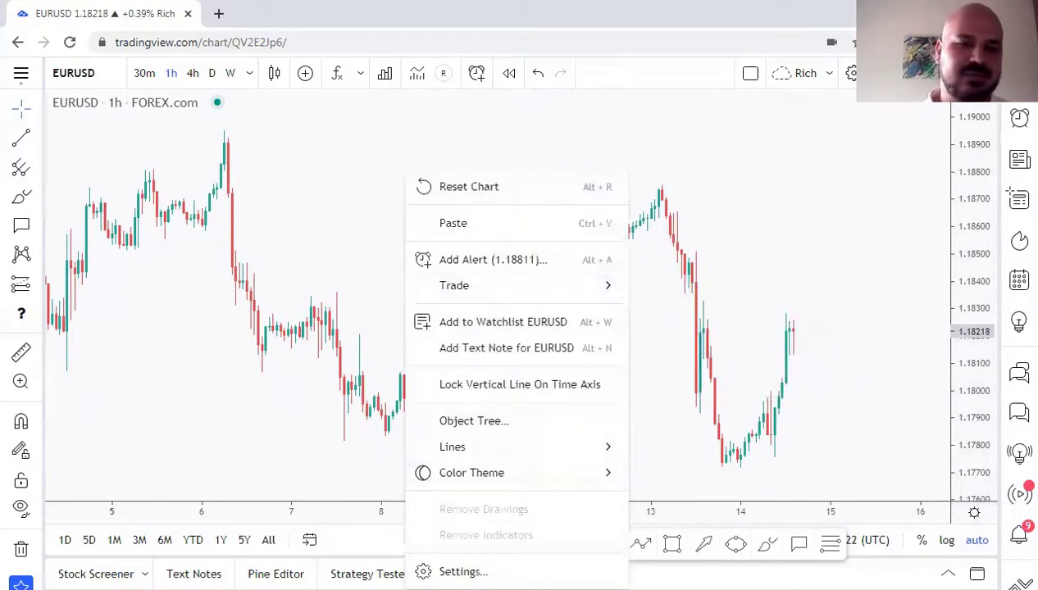
click(463, 572)
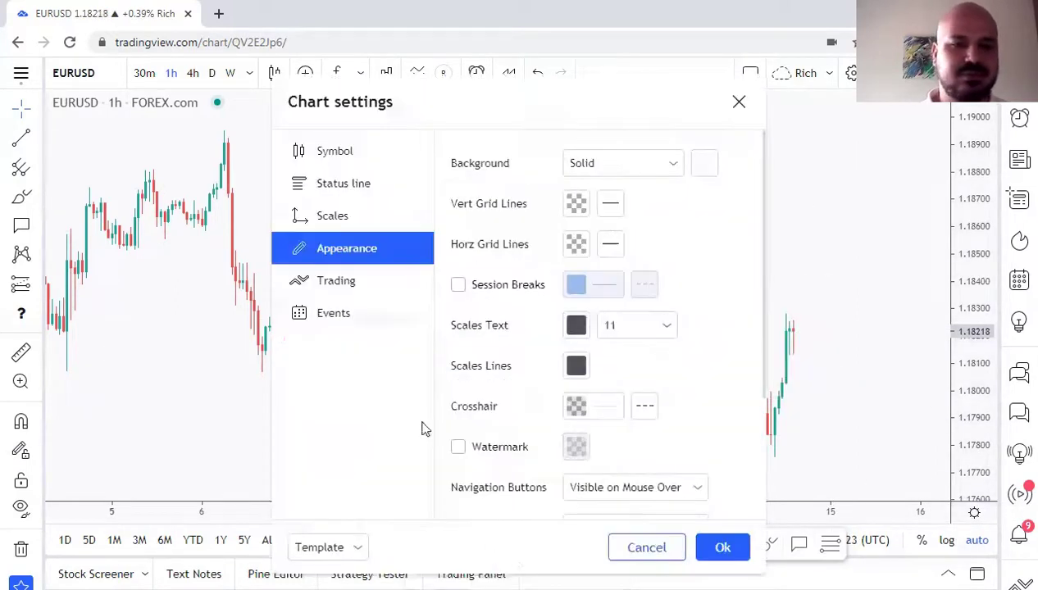
click(360, 549)
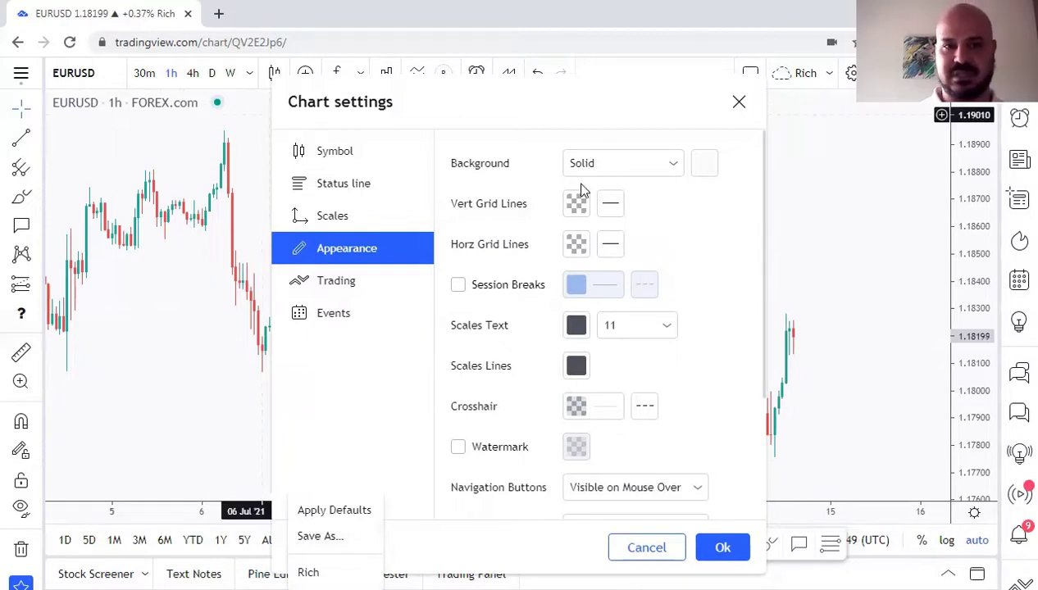
click(739, 101)
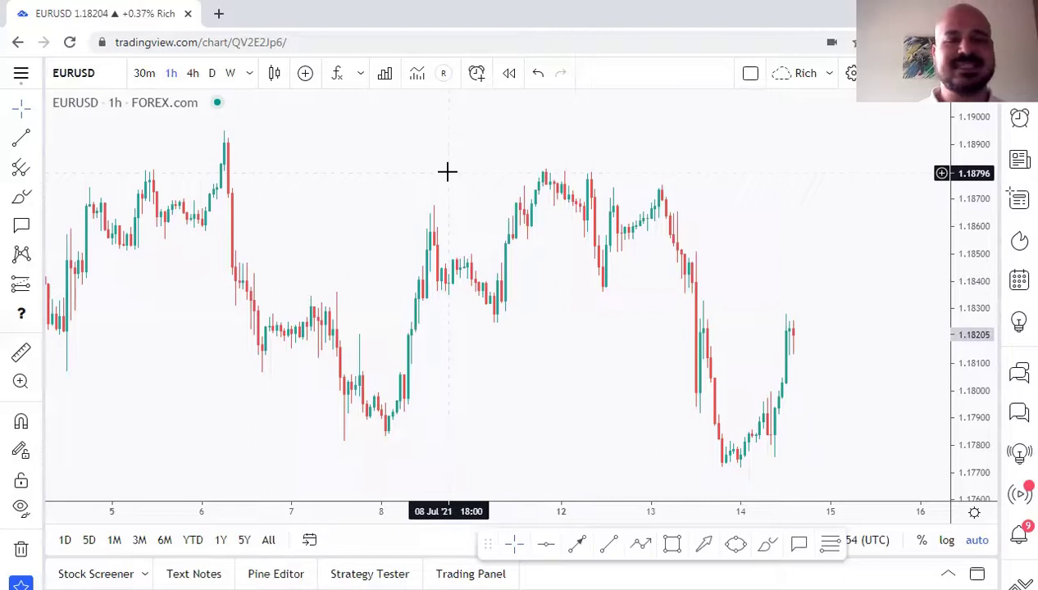
Browse the indicator library's favorites, built-in indicators and candlestick patterns
click(340, 74)
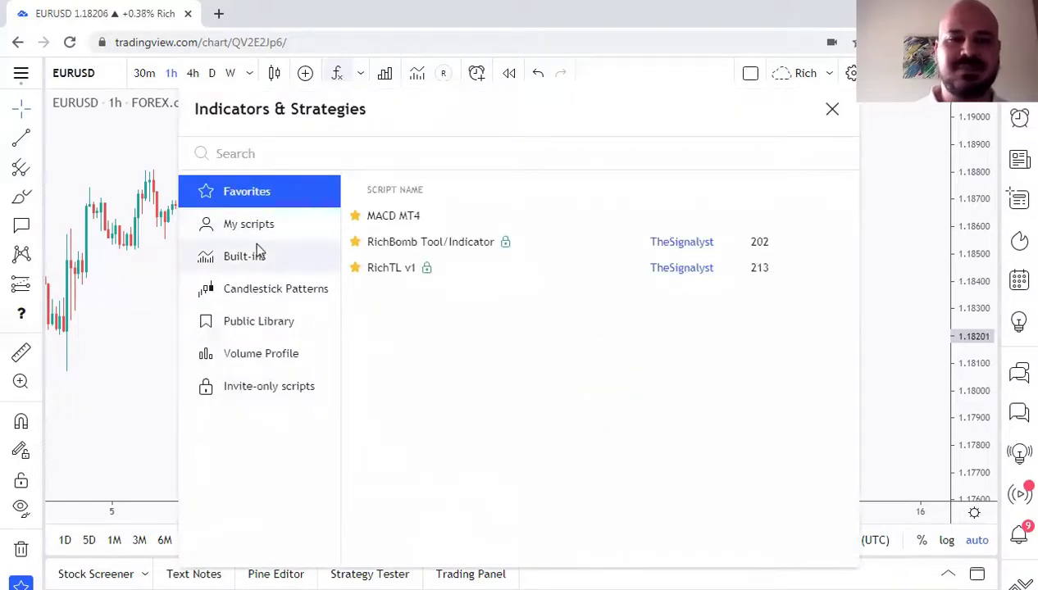
click(257, 251)
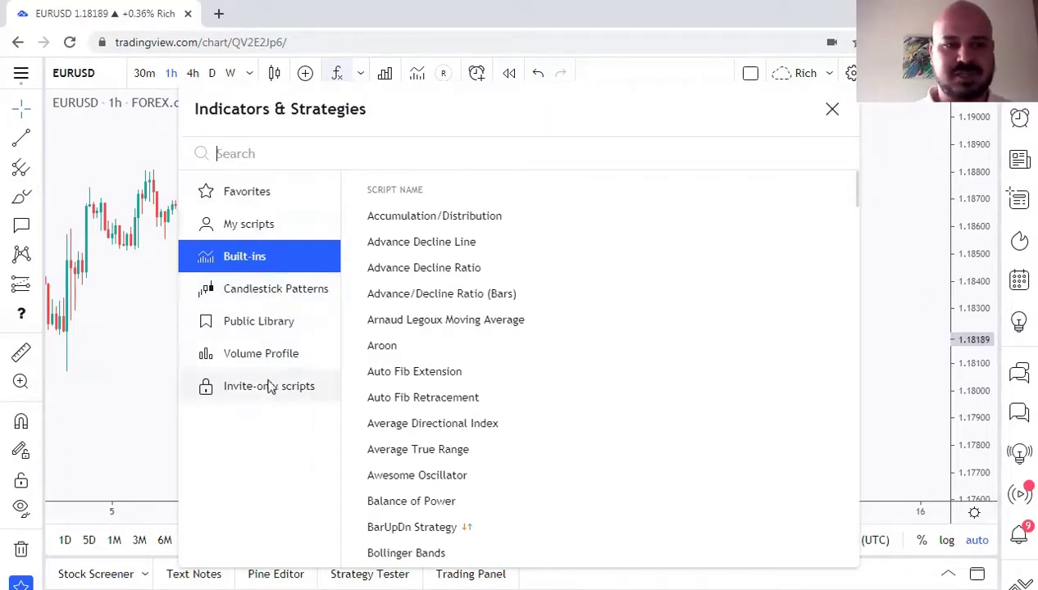
click(274, 288)
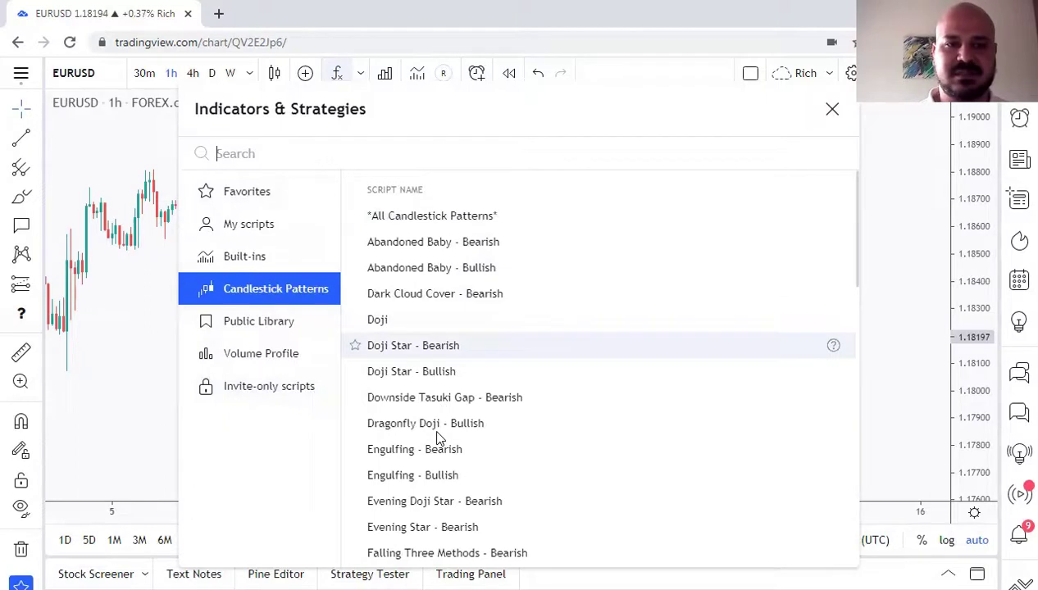
click(247, 264)
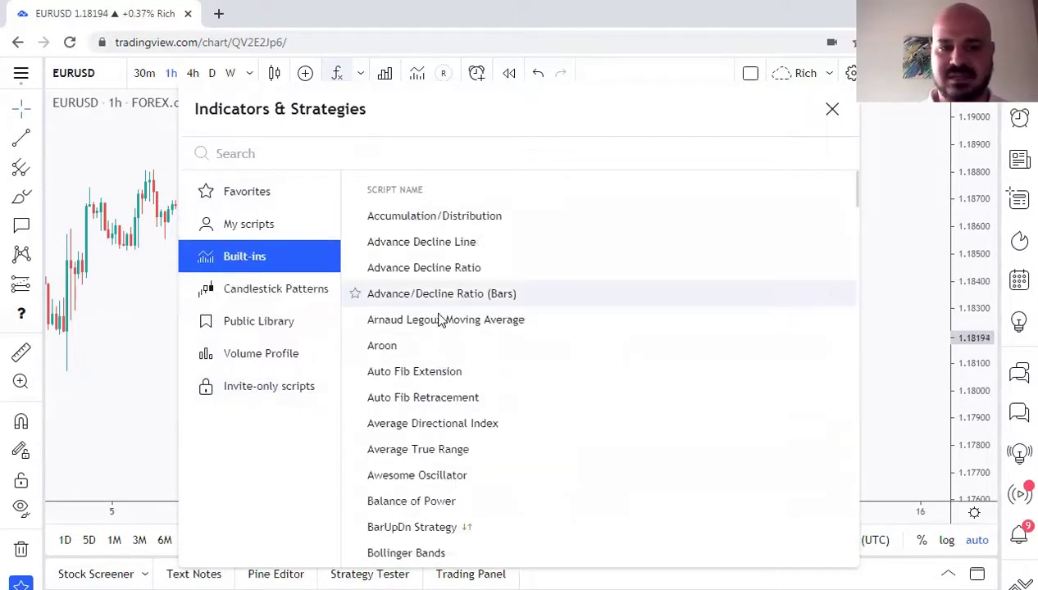
scroll(440, 316, down, 10)
scroll(441, 328, up, 10)
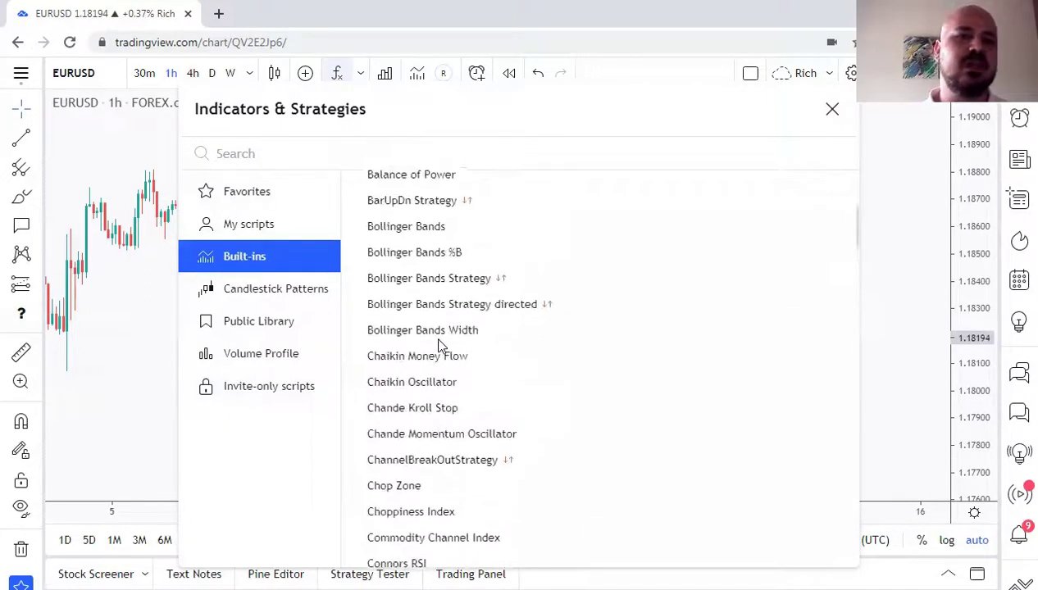
scroll(440, 345, up, 2)
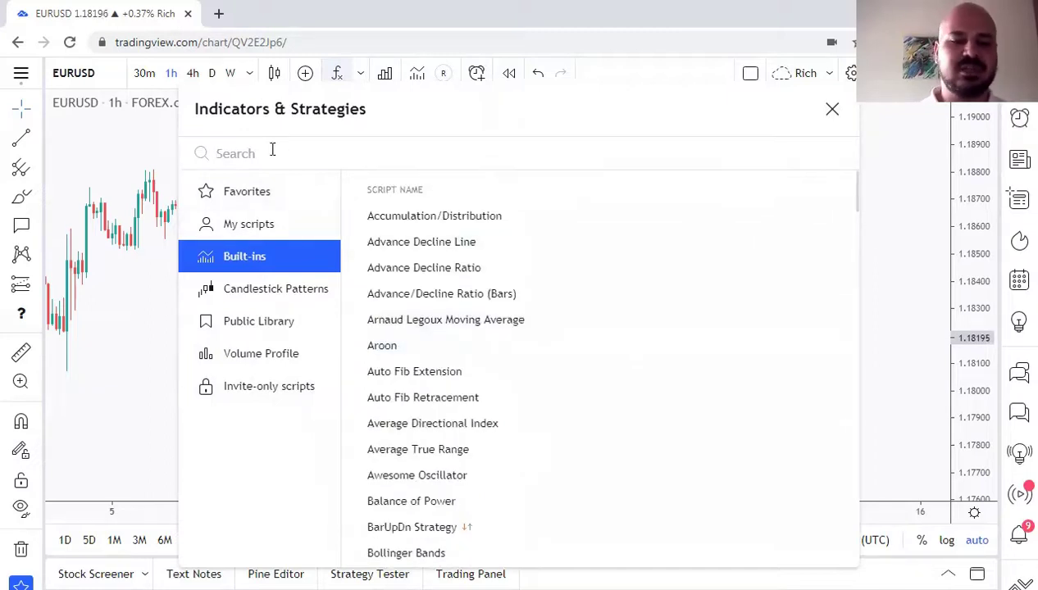
Search the indicators for "macd", add the built-in MACD to the EURUSD chart, and slightly reduce its pane's height
text(macd)
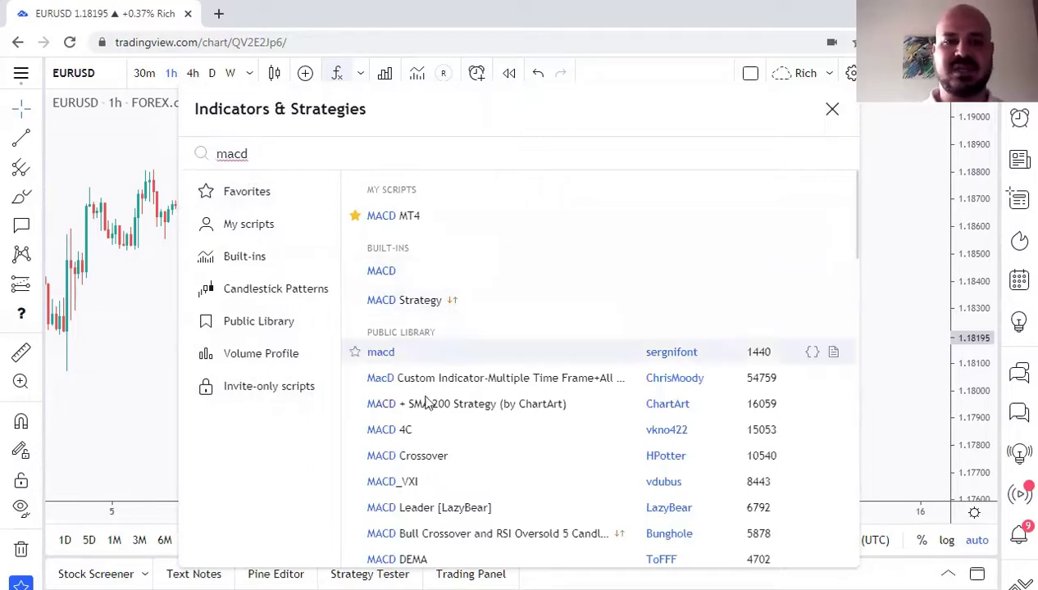
scroll(450, 400, down, 1)
scroll(451, 399, down, 4)
scroll(452, 398, up, 4)
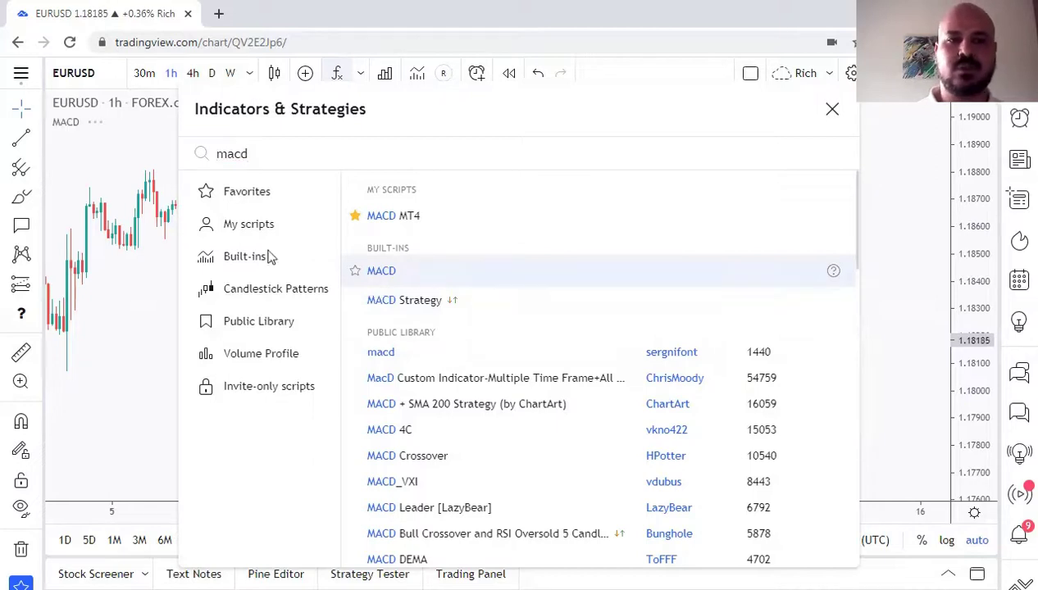
click(162, 266)
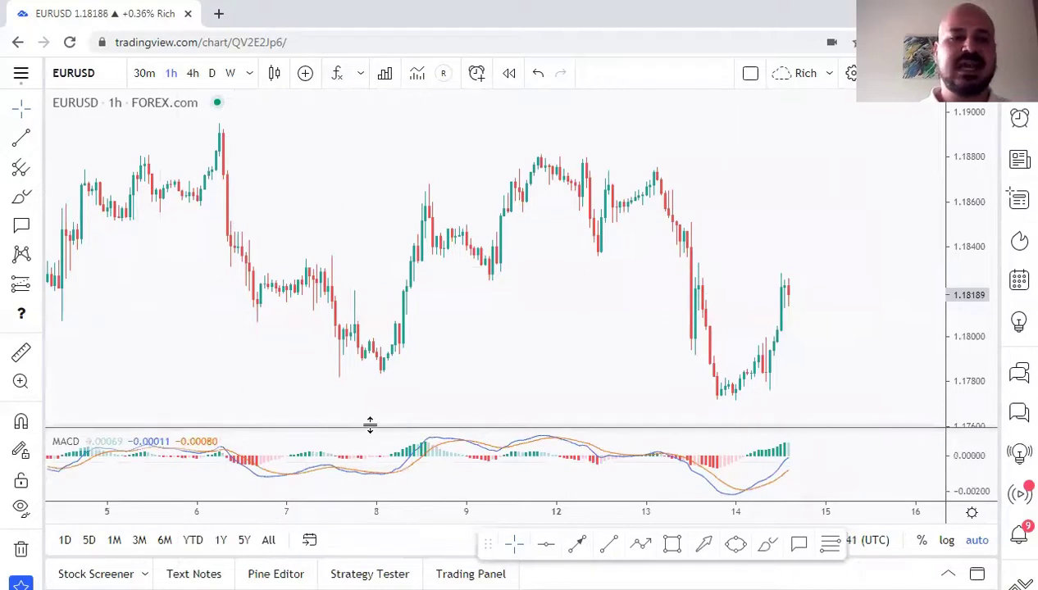
mouse_move(367, 425)
mouse_down()
mouse_move(373, 178)
mouse_move(381, 482)
mouse_move(378, 441)
mouse_up()
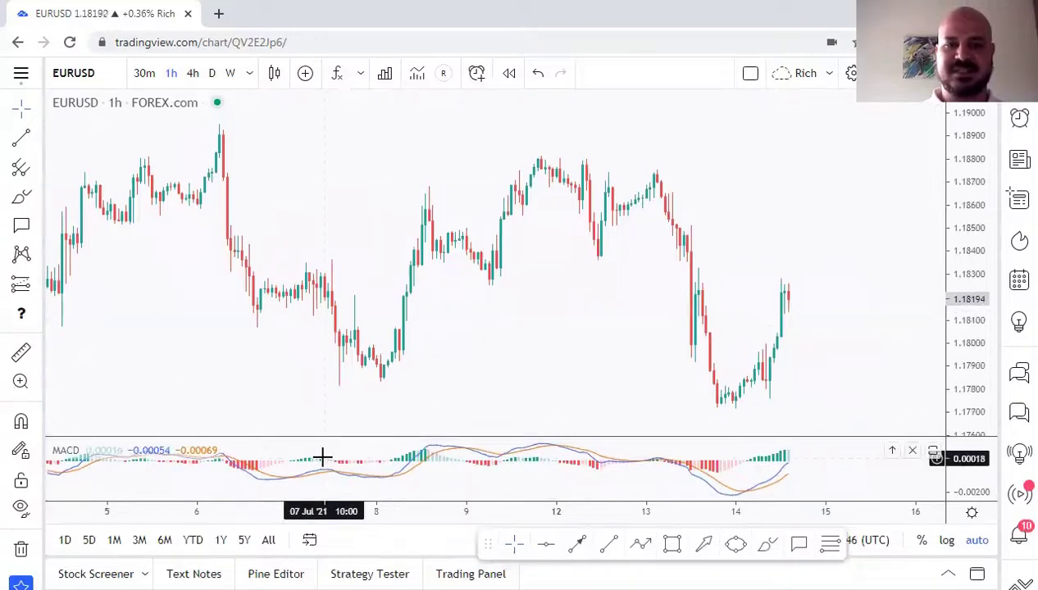
Examine the hourly EURUSD candles together with the MACD pane at closer and wider ranges from late June to mid-July
scroll(436, 357, up, 3)
scroll(437, 357, down, 5)
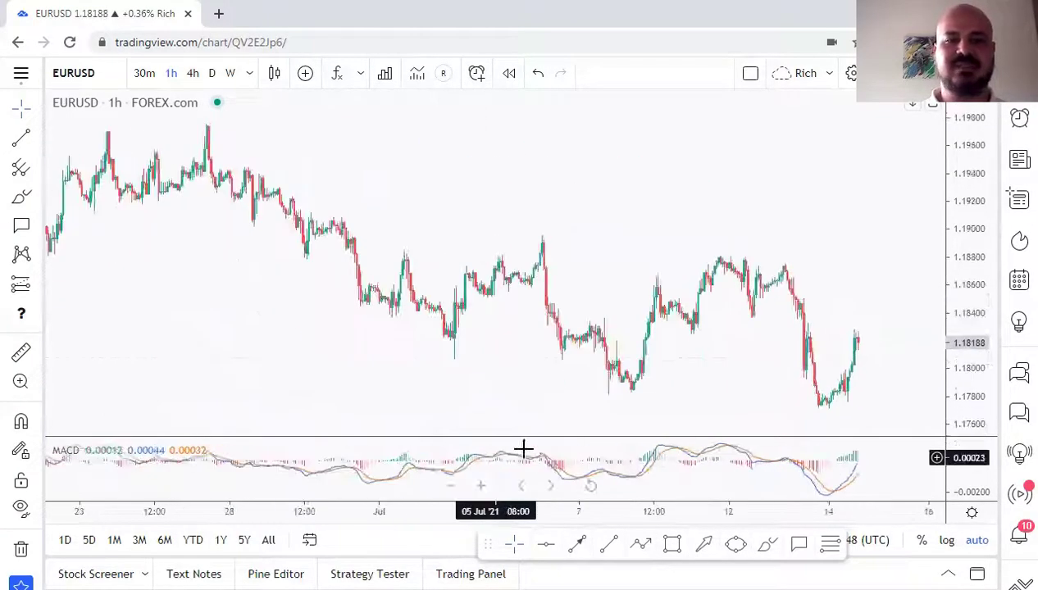
scroll(434, 358, up, 1)
scroll(435, 357, up, 2)
scroll(437, 359, down, 1)
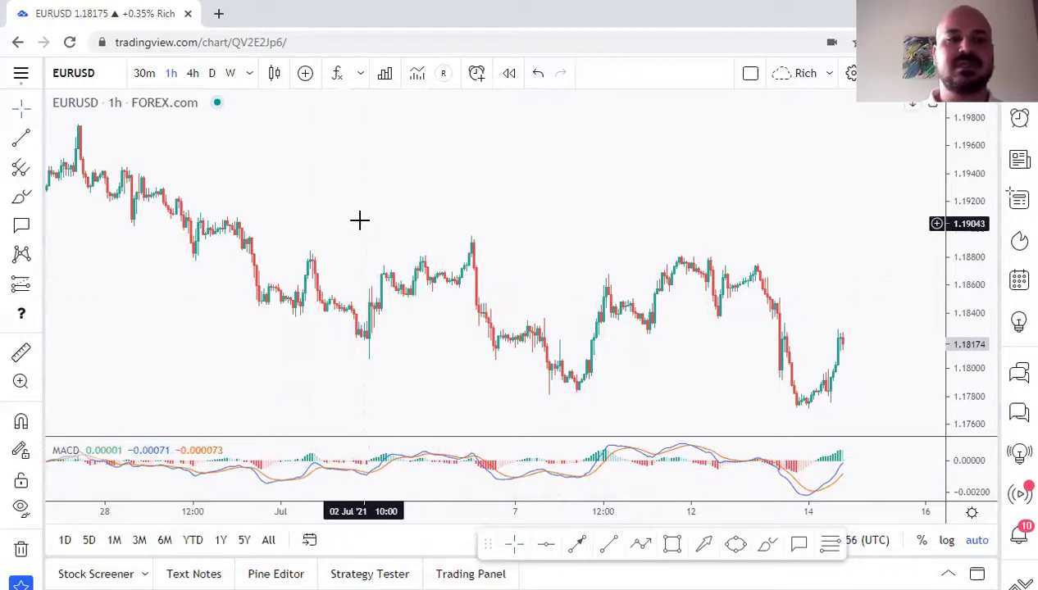
drag(359, 220, 424, 208)
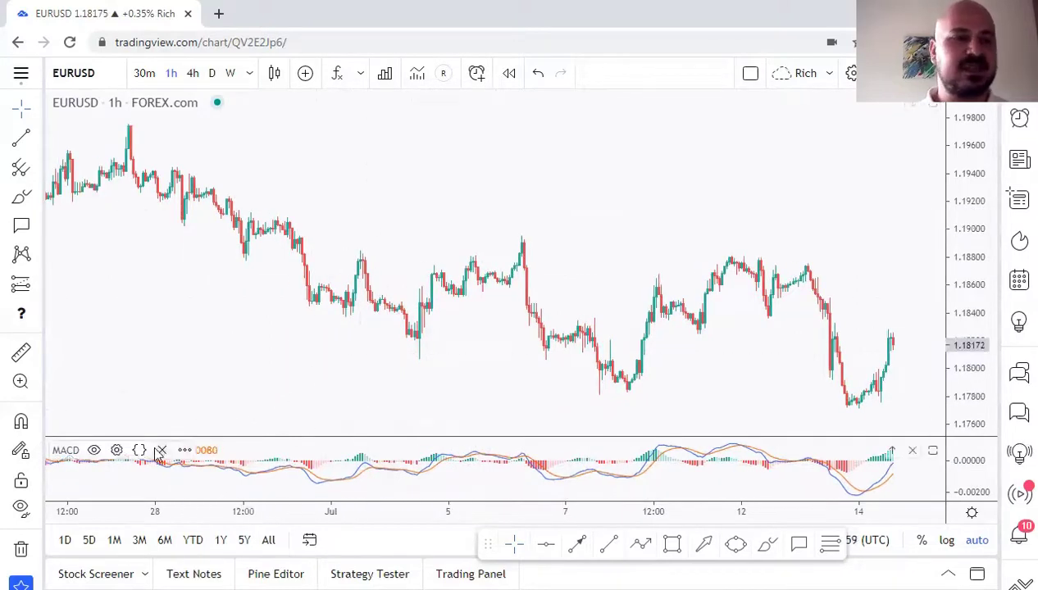
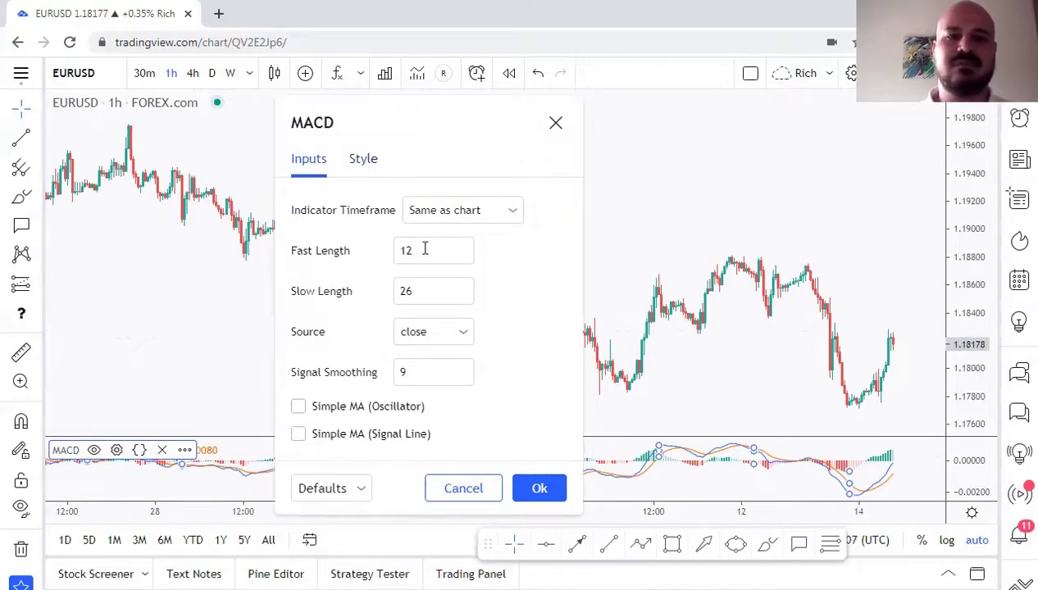
Set the MACD indicator's fast length to 6 and slow length to 13
click(428, 249)
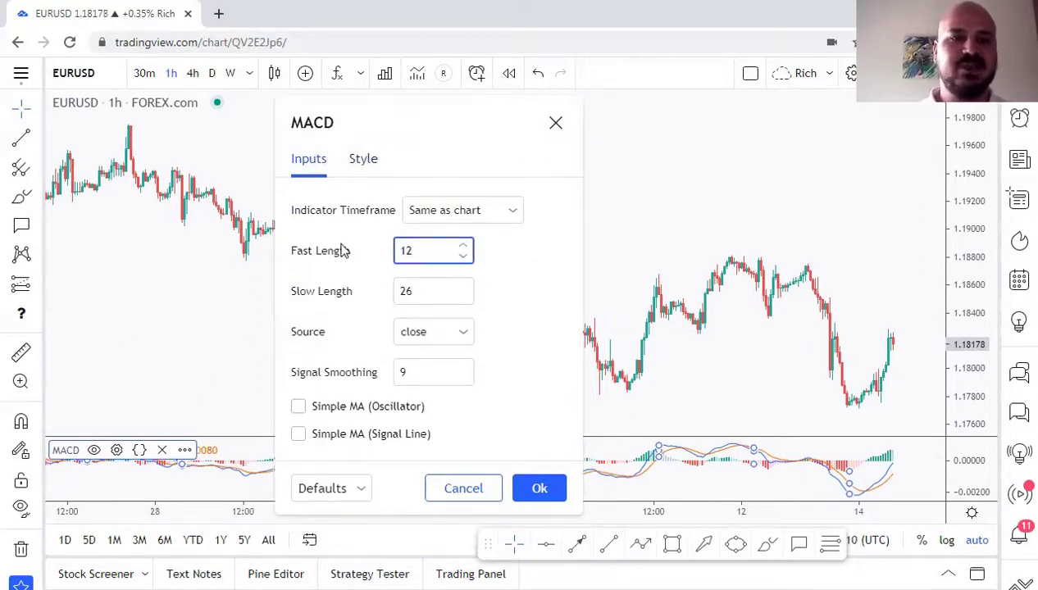
key(BackSpace)
key(BackSpace)
text(6)
click(424, 297)
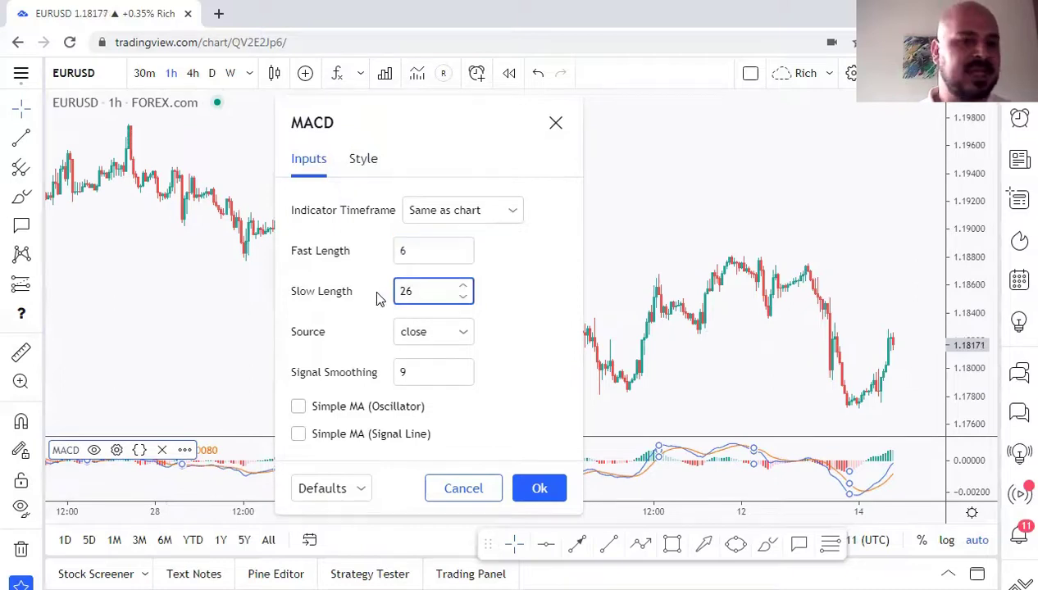
key(BackSpace)
key(BackSpace)
text(13)
click(538, 489)
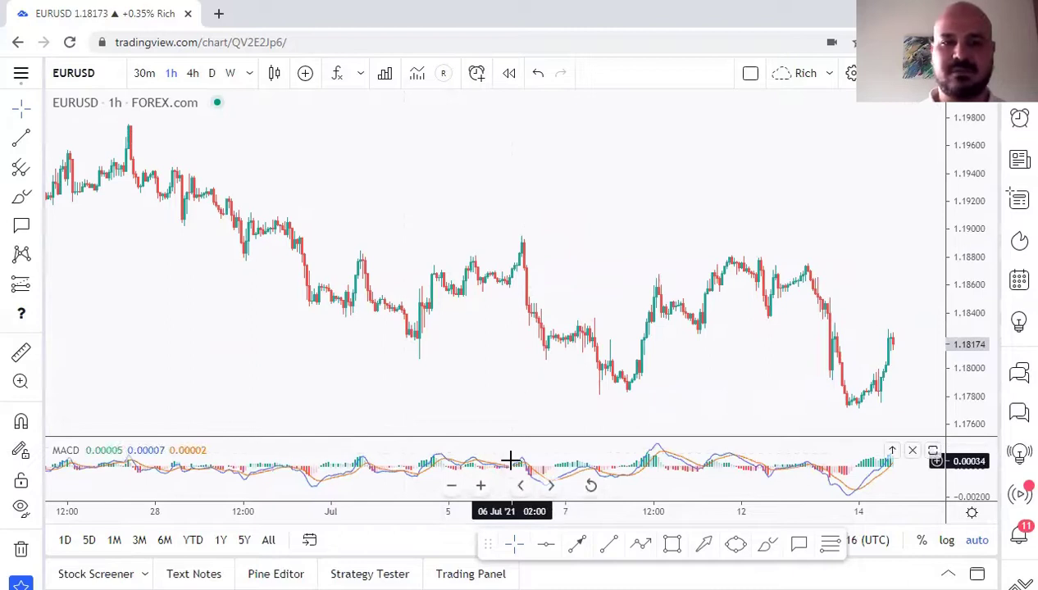
Review the MACD indicator's style and input settings, including the plot options for the signal and histogram
double_click(134, 461)
click(454, 177)
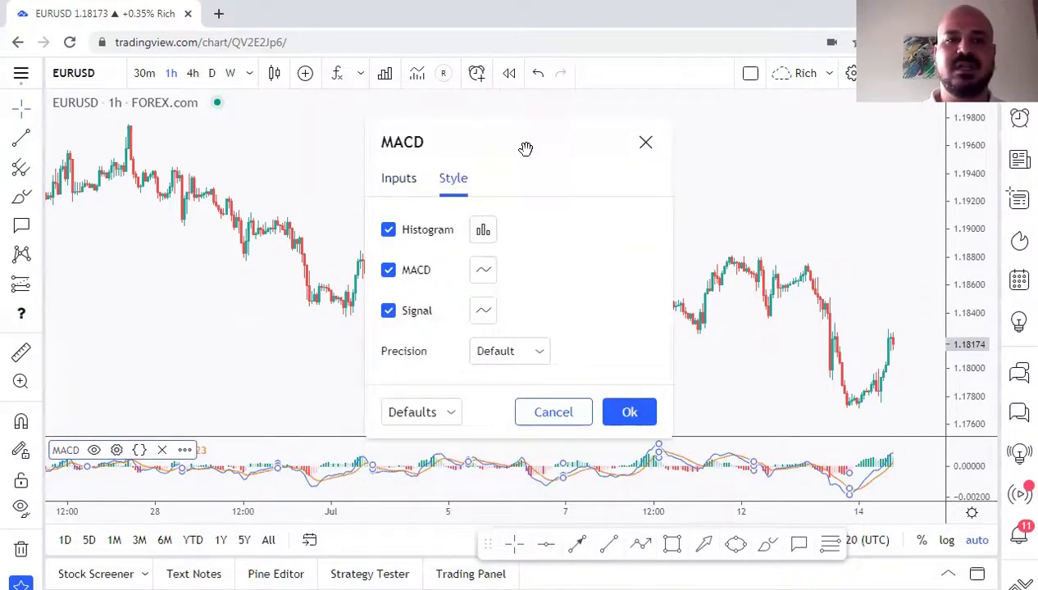
drag(526, 149, 305, 133)
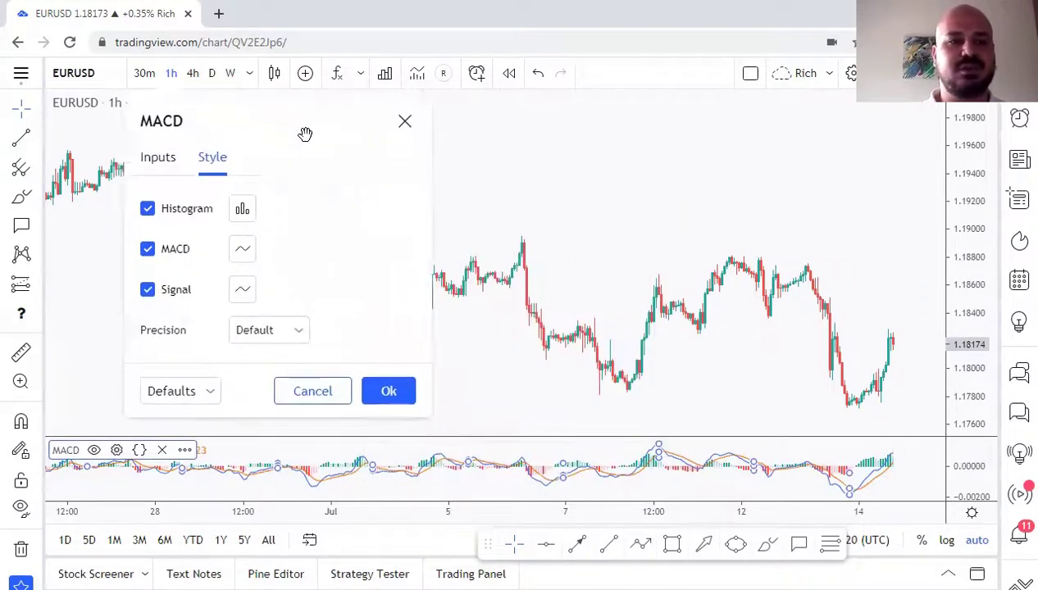
click(260, 296)
click(299, 364)
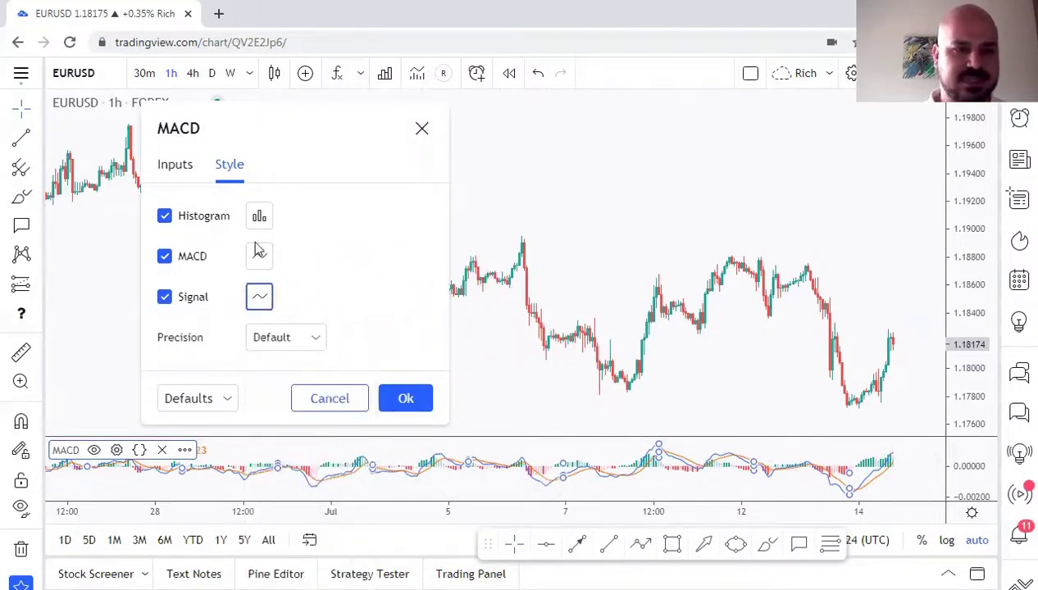
click(172, 171)
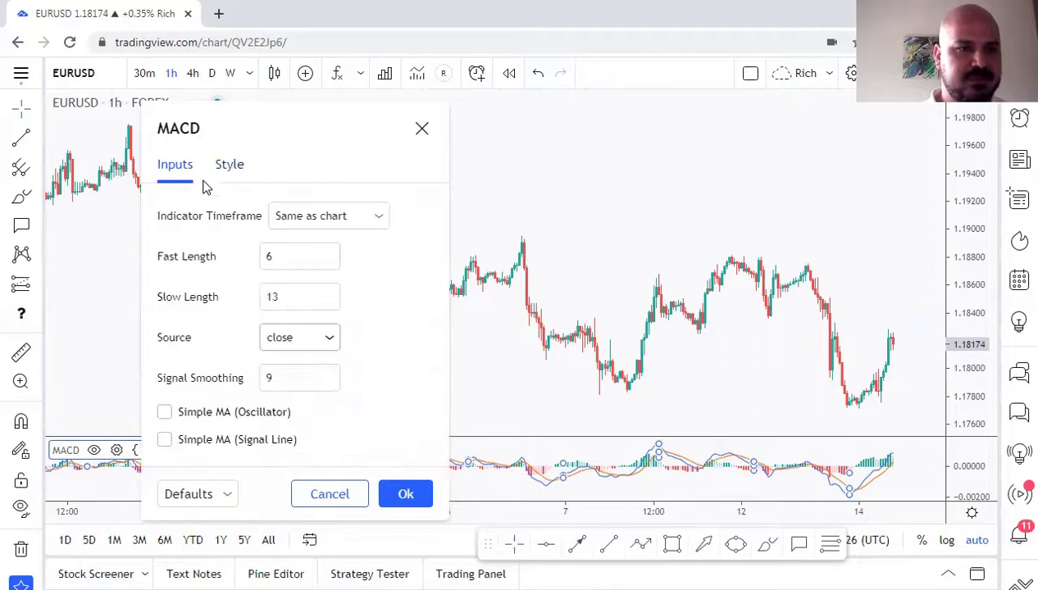
click(230, 167)
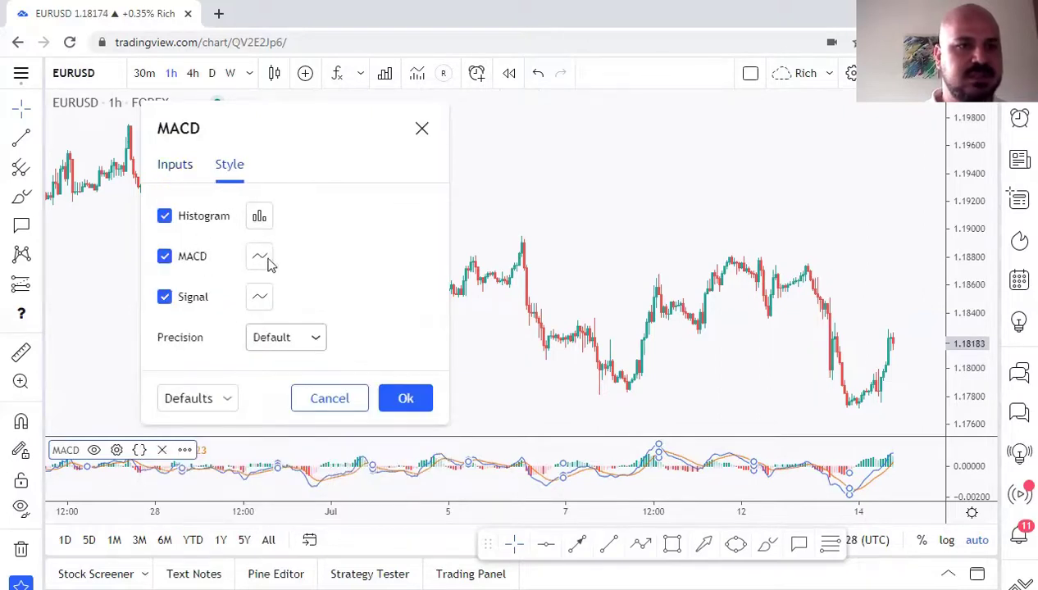
click(259, 215)
click(259, 216)
Temporarily hide the MACD line and the signal line in the indicator's style settings, restoring each one
click(187, 259)
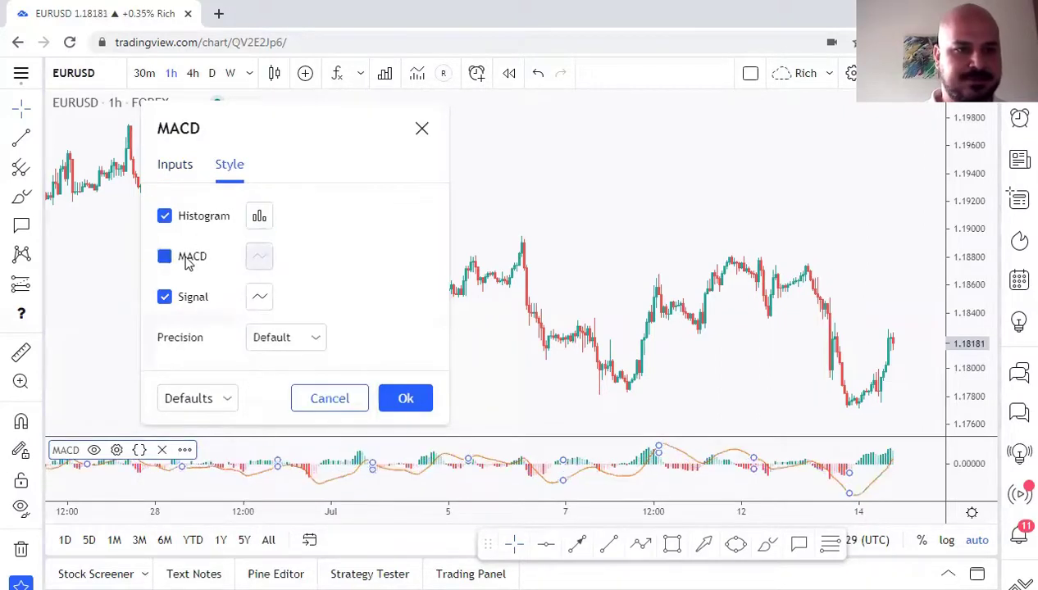
click(170, 264)
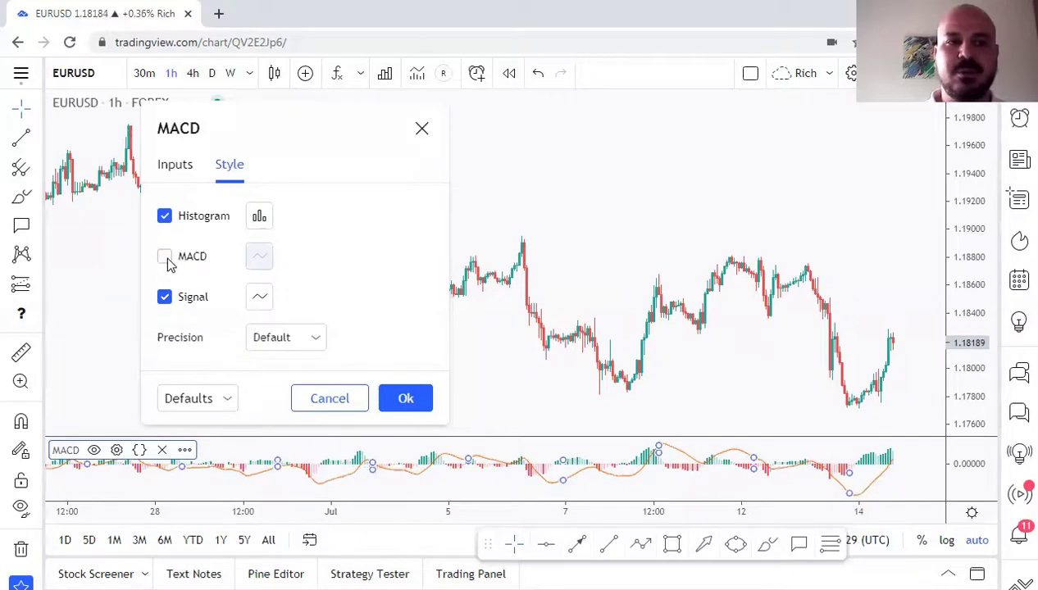
click(165, 258)
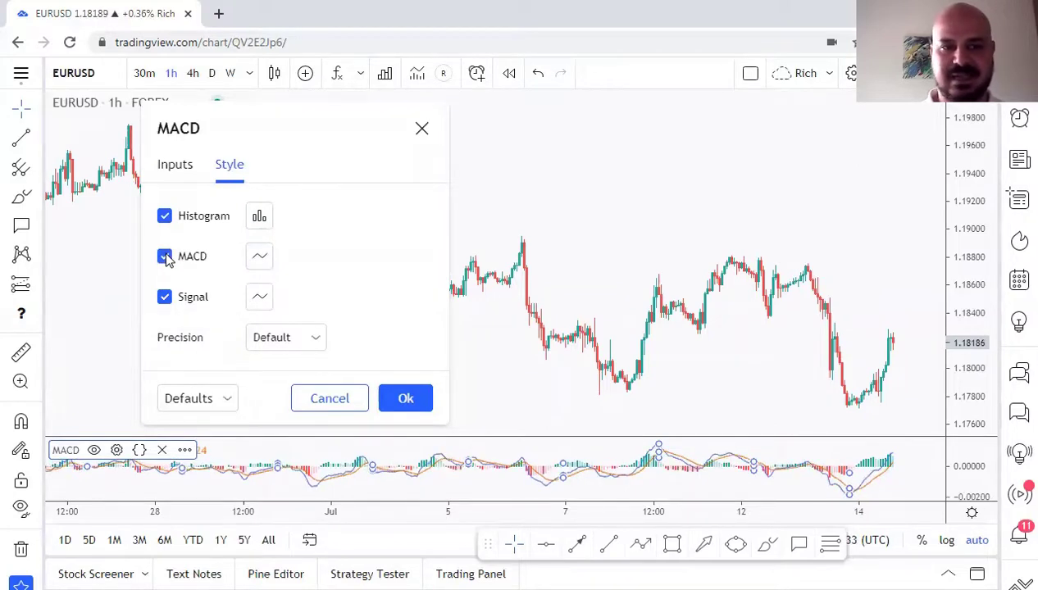
click(167, 259)
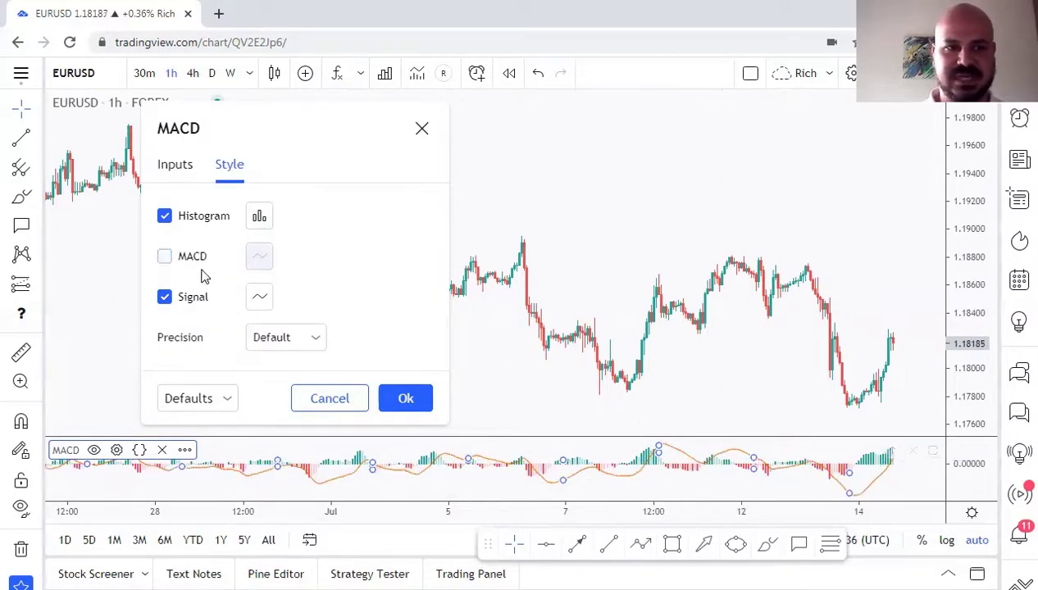
click(165, 257)
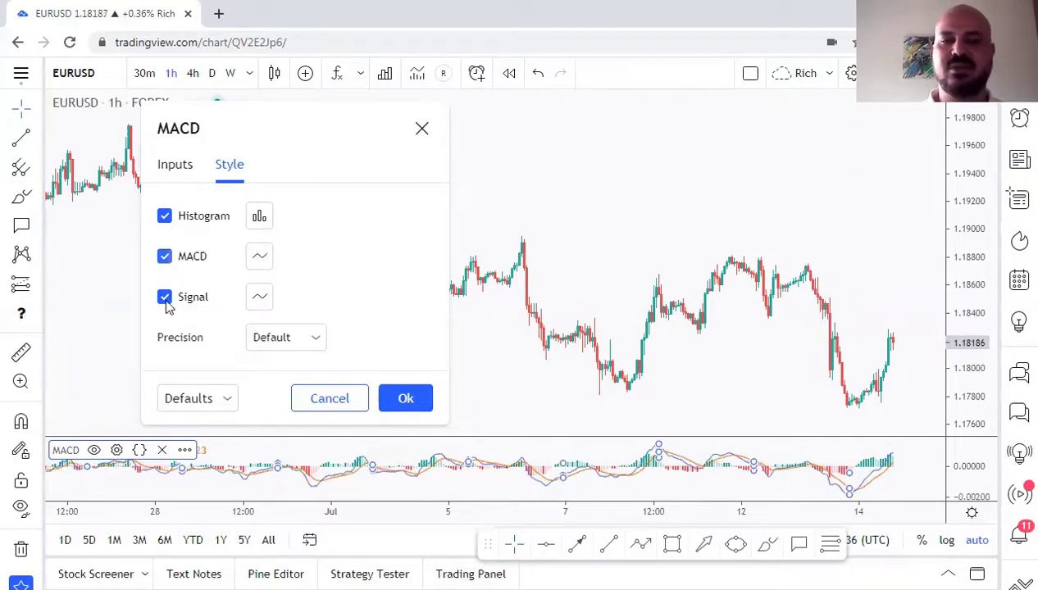
click(166, 300)
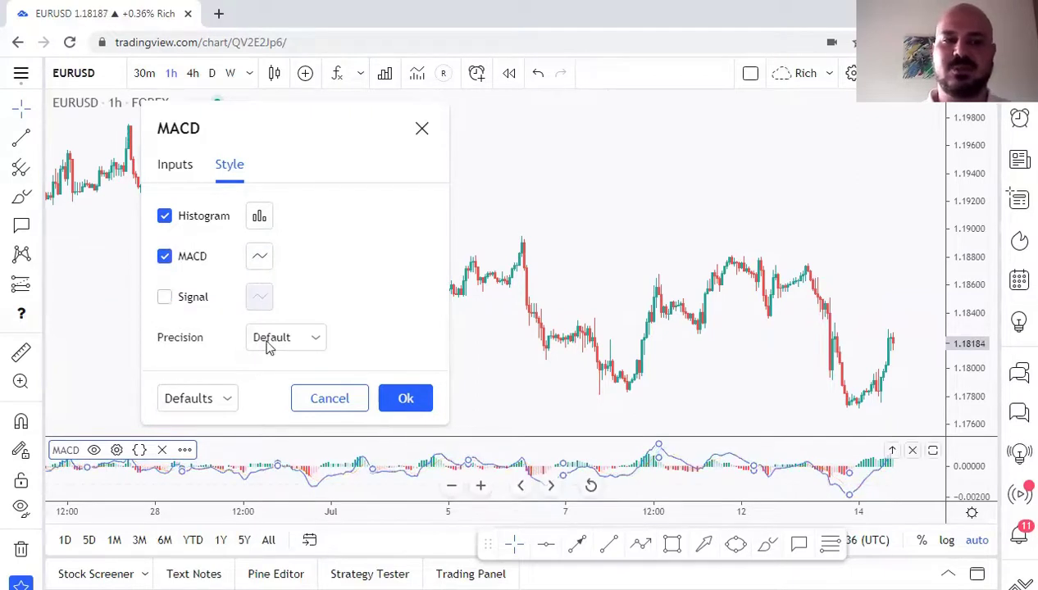
click(184, 300)
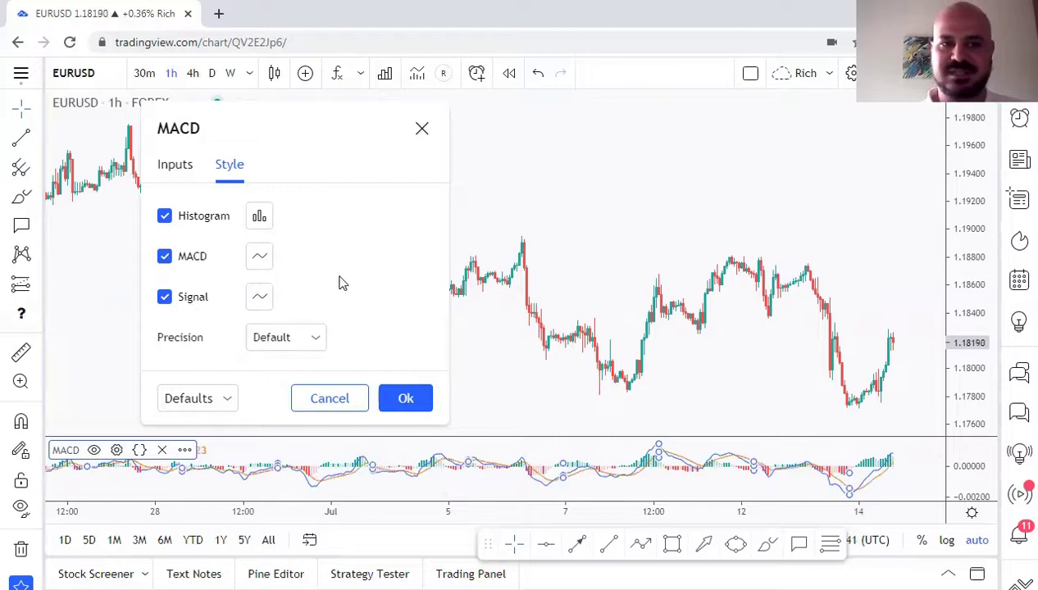
Change the MACD histogram's plot style to Area and inspect the pane at closer range
click(259, 217)
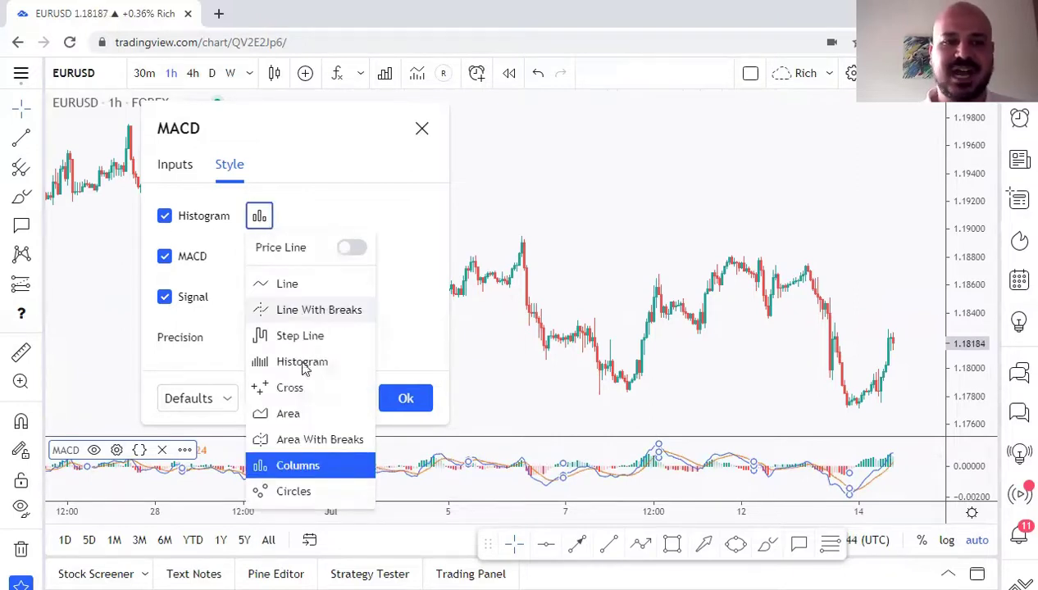
click(302, 428)
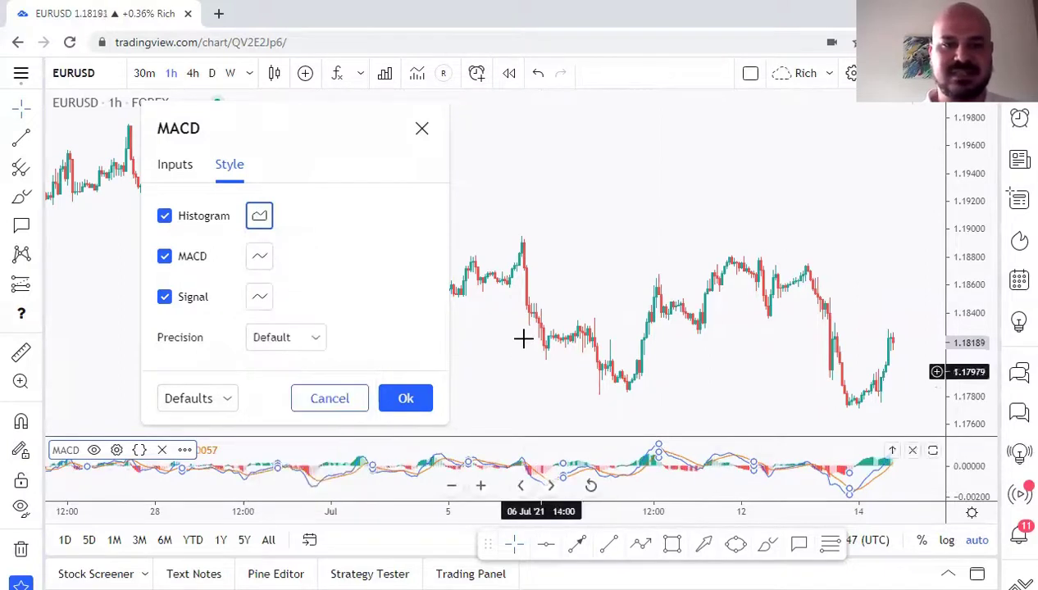
click(423, 129)
scroll(481, 314, up, 3)
scroll(482, 314, up, 3)
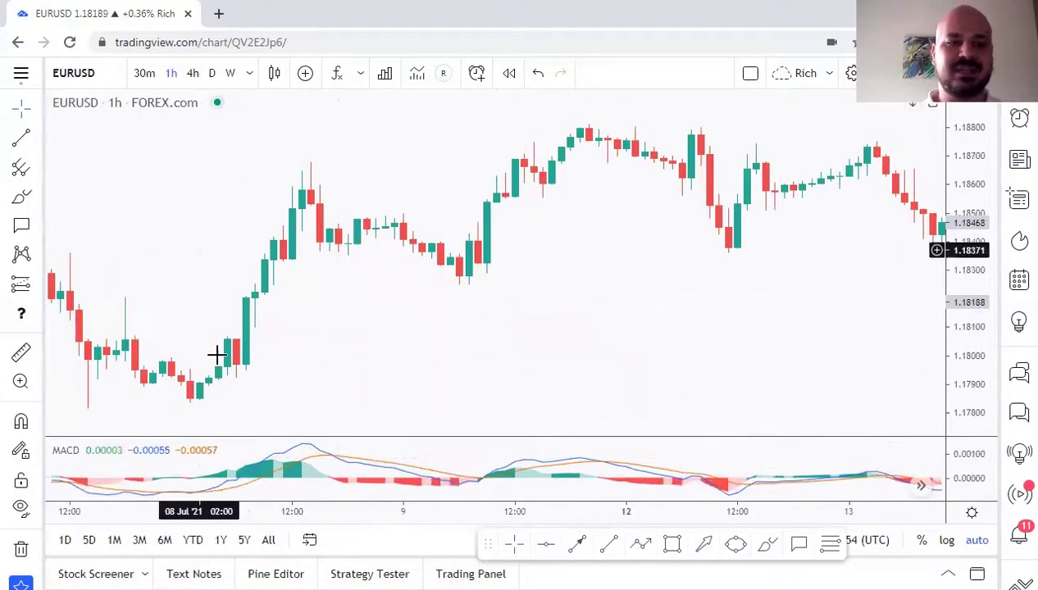
Try the Histogram plot style for the MACD histogram, and switch it to Line
double_click(287, 447)
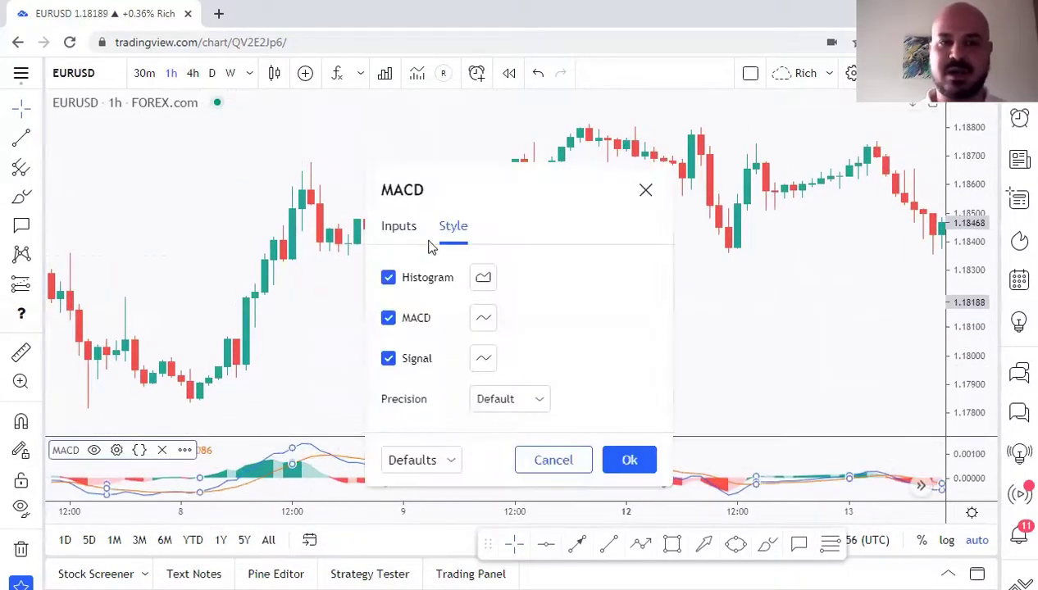
click(484, 277)
click(518, 425)
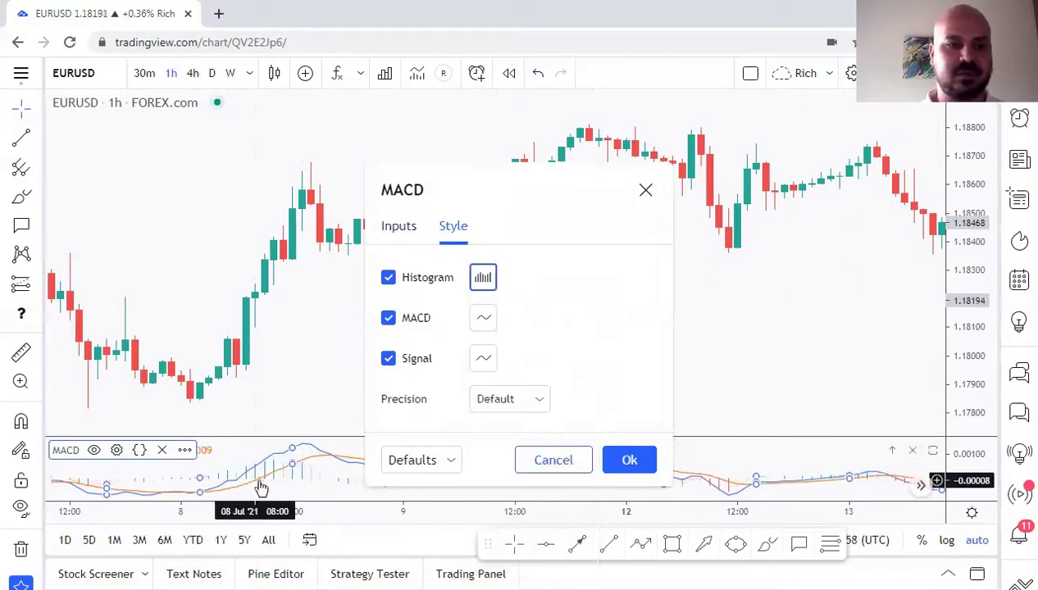
click(484, 278)
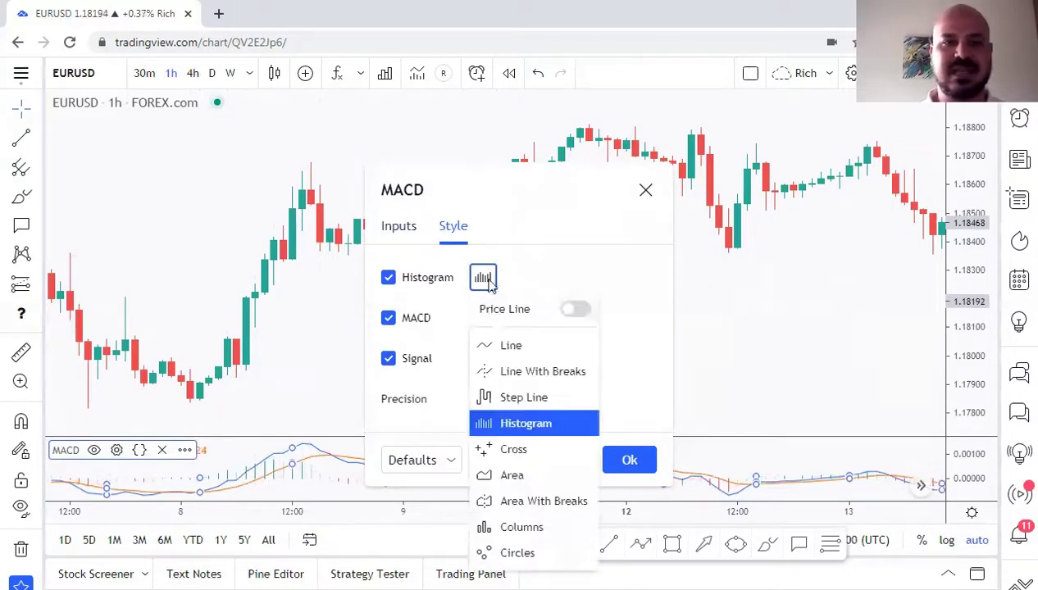
click(515, 345)
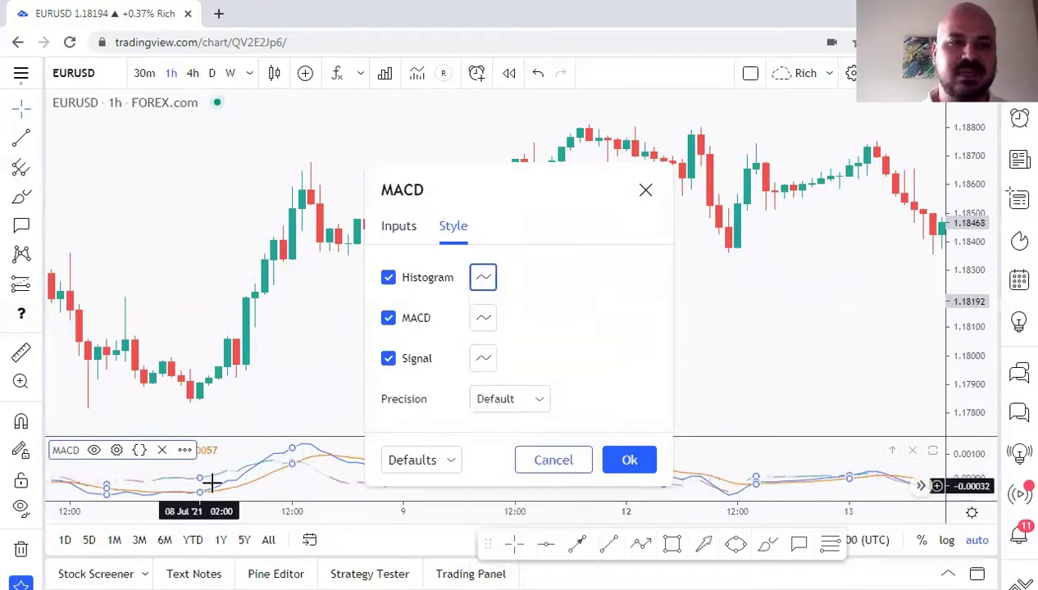
click(645, 191)
scroll(517, 199, down, 3)
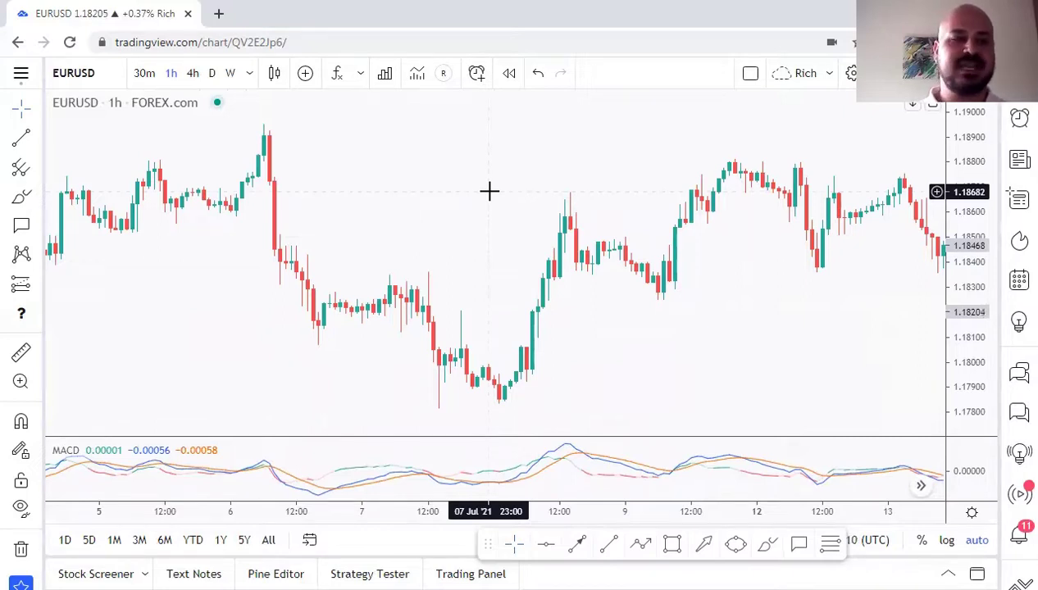
Add the favorite MACD MT4 indicator to the EURUSD chart and compare it with the MACD at different ranges
click(336, 75)
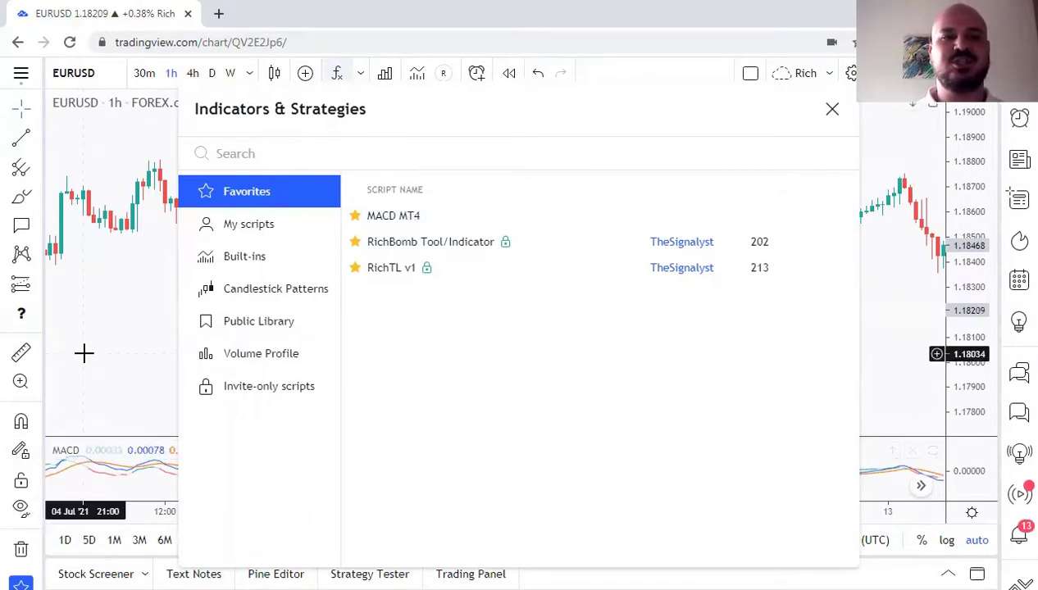
click(463, 218)
click(832, 109)
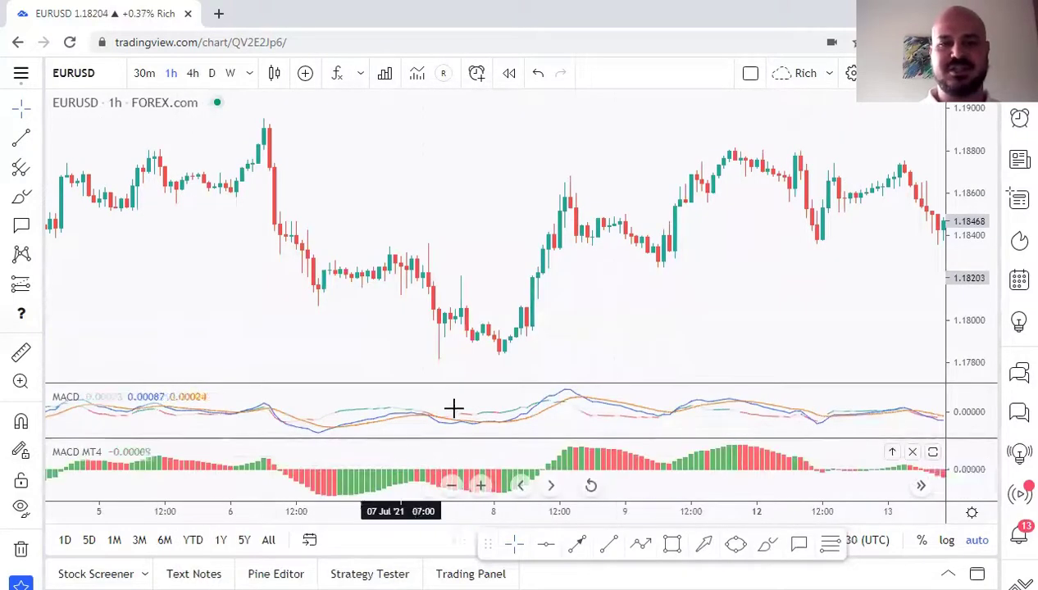
scroll(591, 312, down, 5)
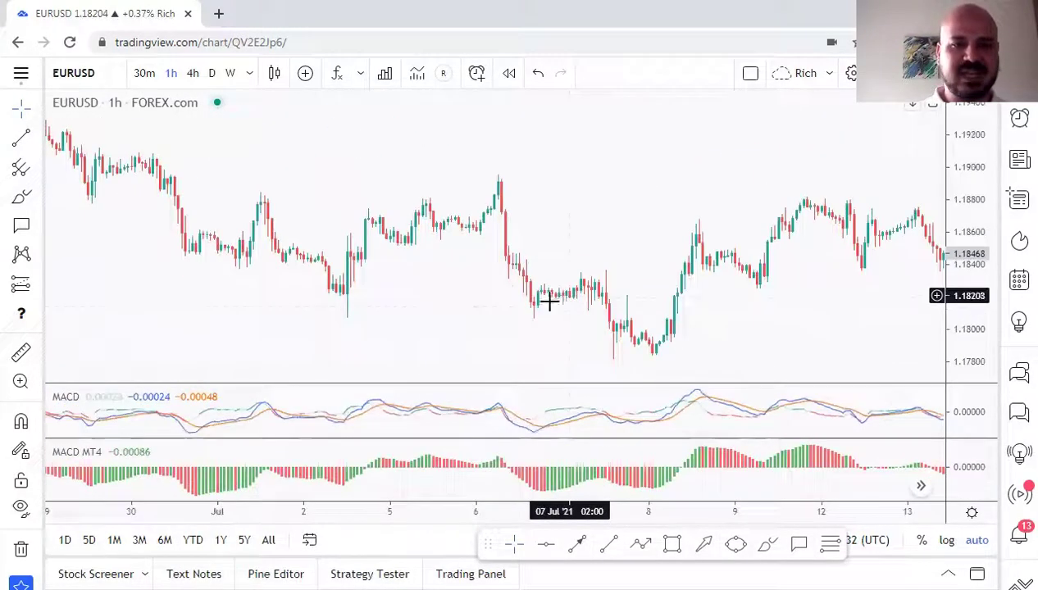
scroll(715, 479, up, 5)
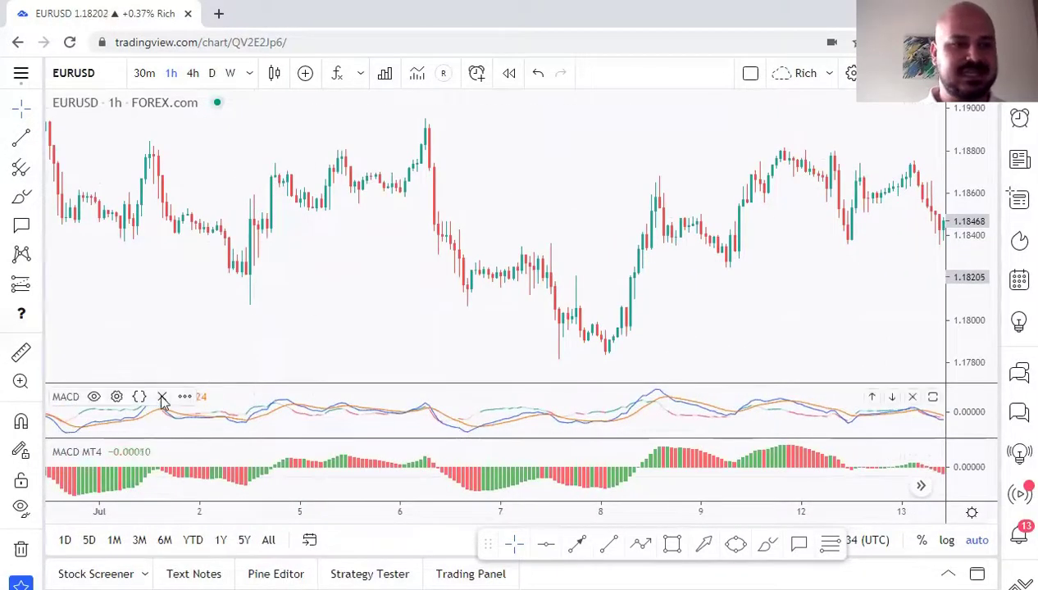
Remove the customized MACD from the chart, search the indicators for "macd", and add the built-in MACD again
click(155, 397)
click(336, 73)
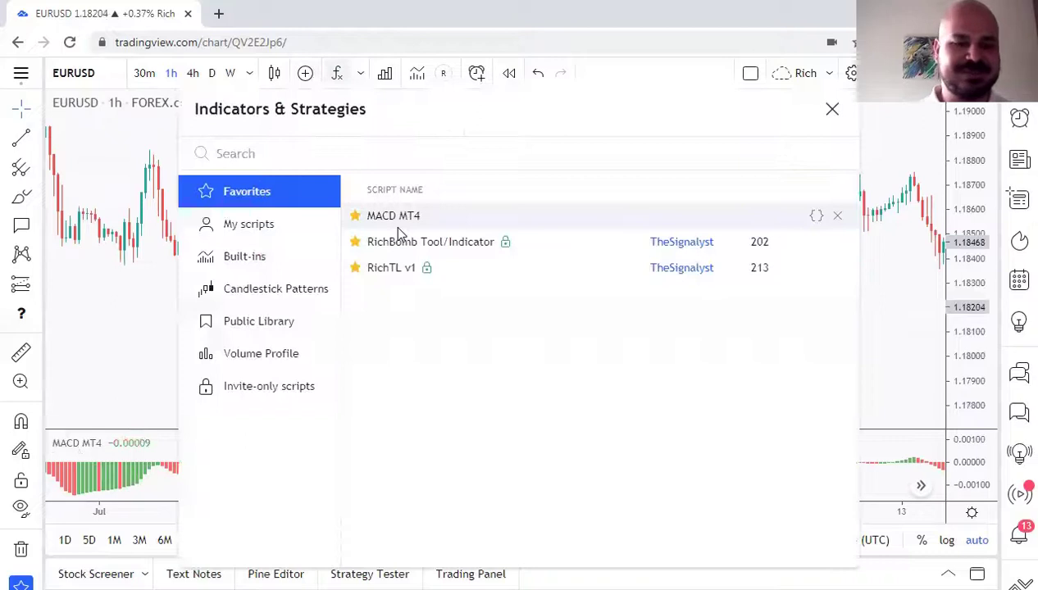
text(macd)
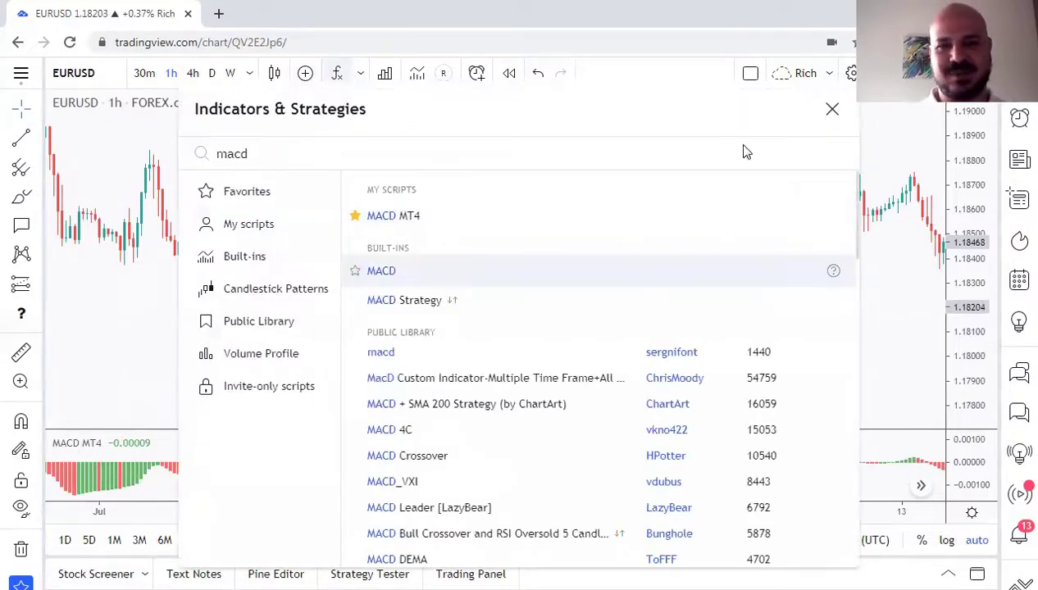
key(Return)
click(832, 109)
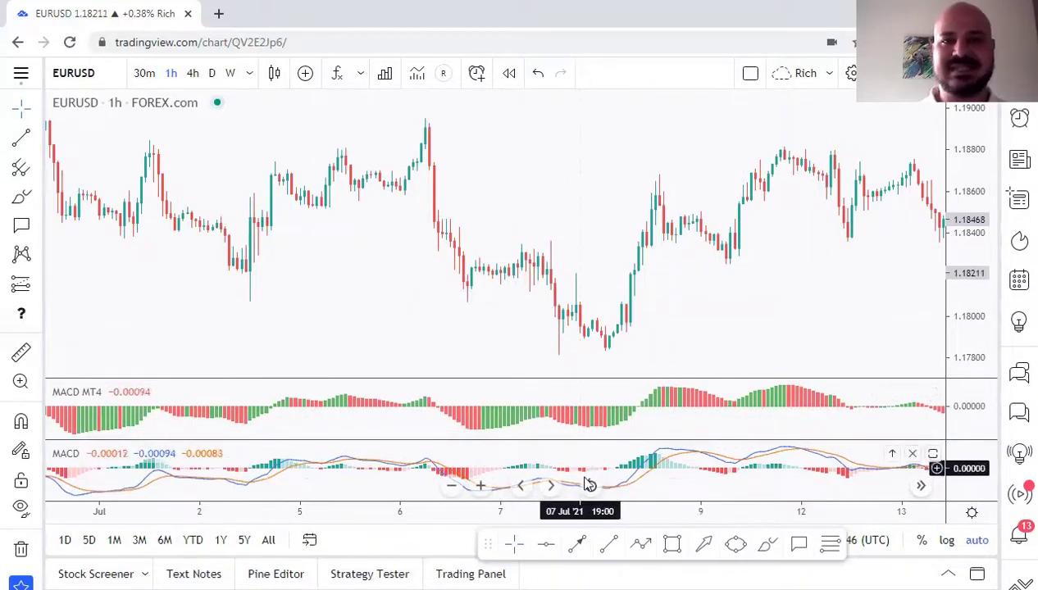
scroll(598, 256, down, 2)
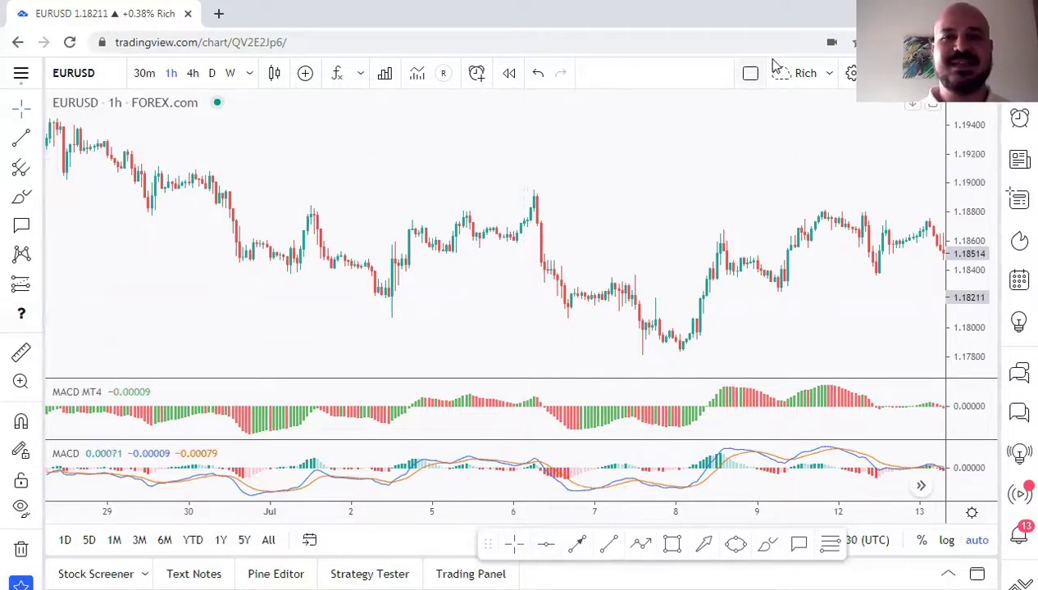
View the layout's save options, and draw a descending trend line on the EURUSD chart from 30 Jun to 6 Jul
click(826, 75)
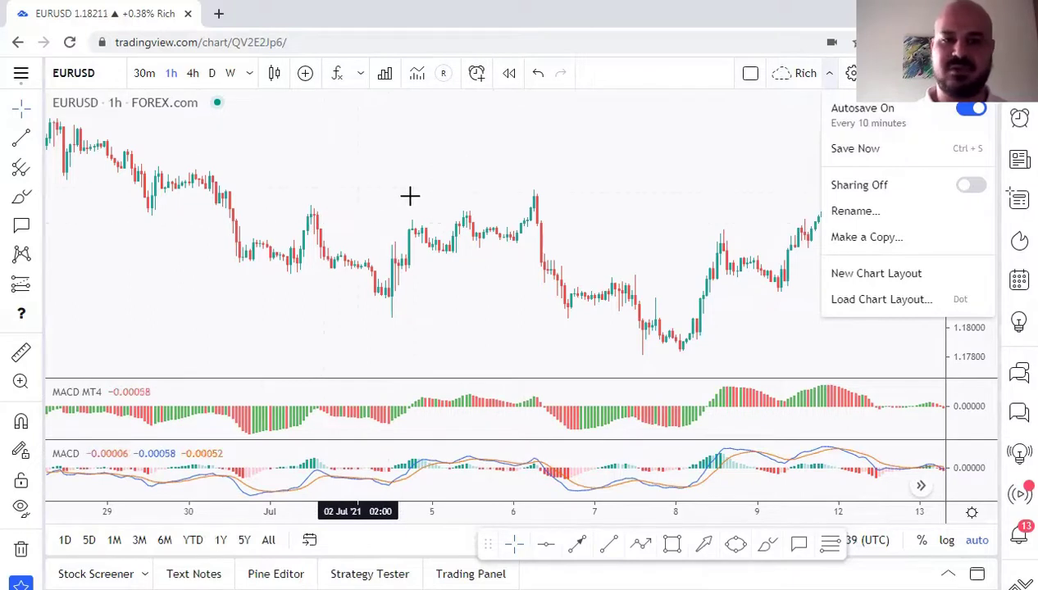
key(alt+t)
click(195, 174)
click(520, 274)
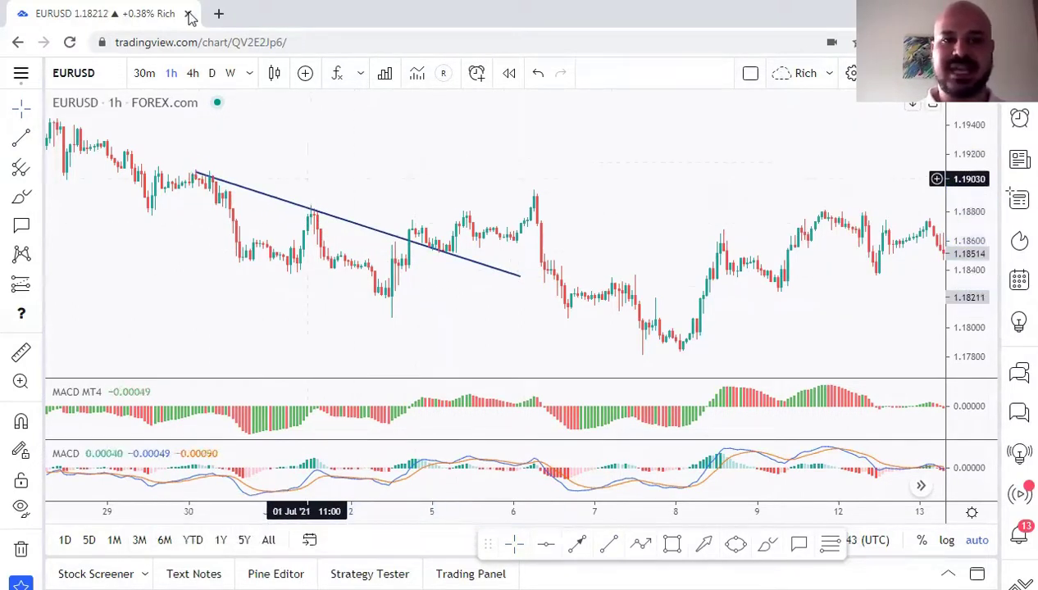
Try closing the chart's browser tab, cancel leaving the site, and select and deselect the trend line
key(ctrl+w)
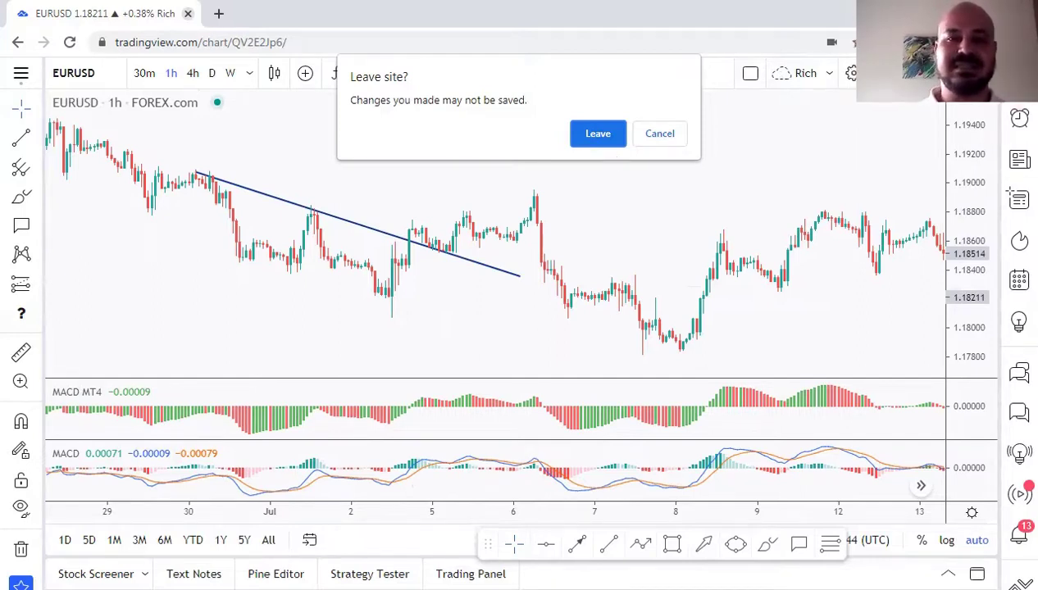
click(656, 136)
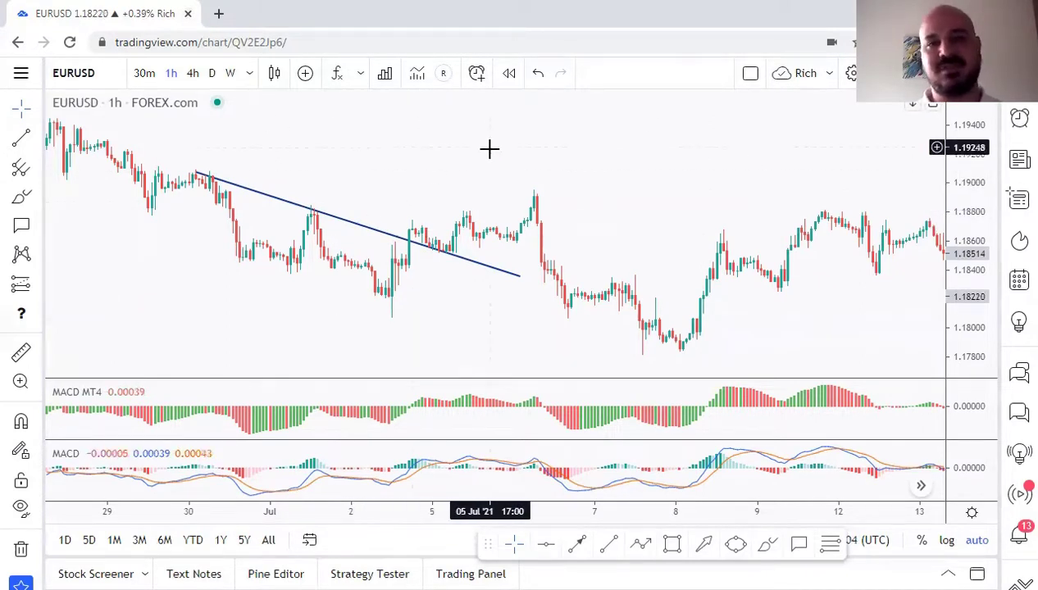
click(364, 229)
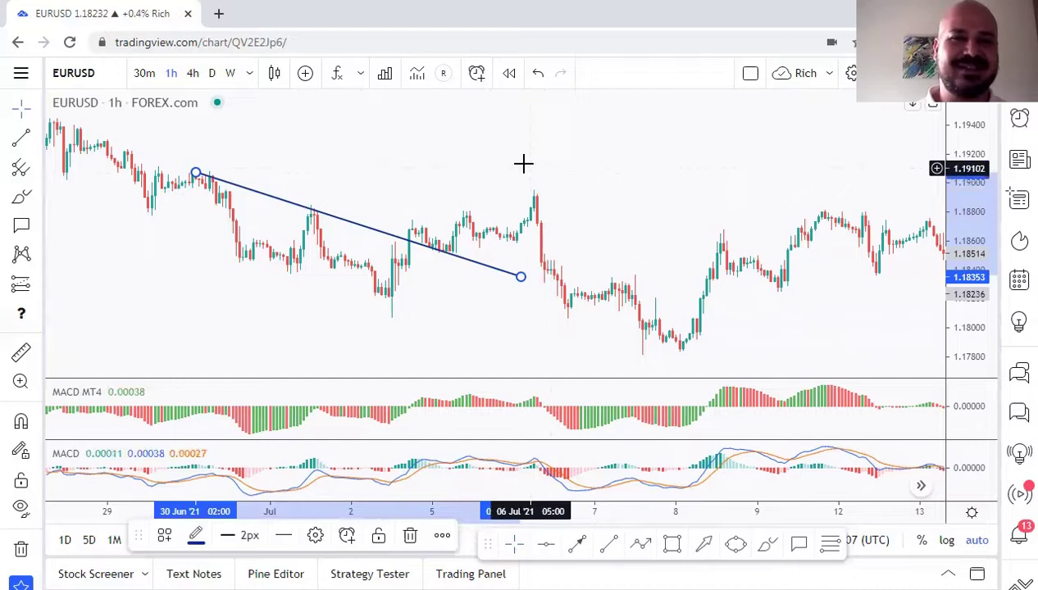
click(394, 183)
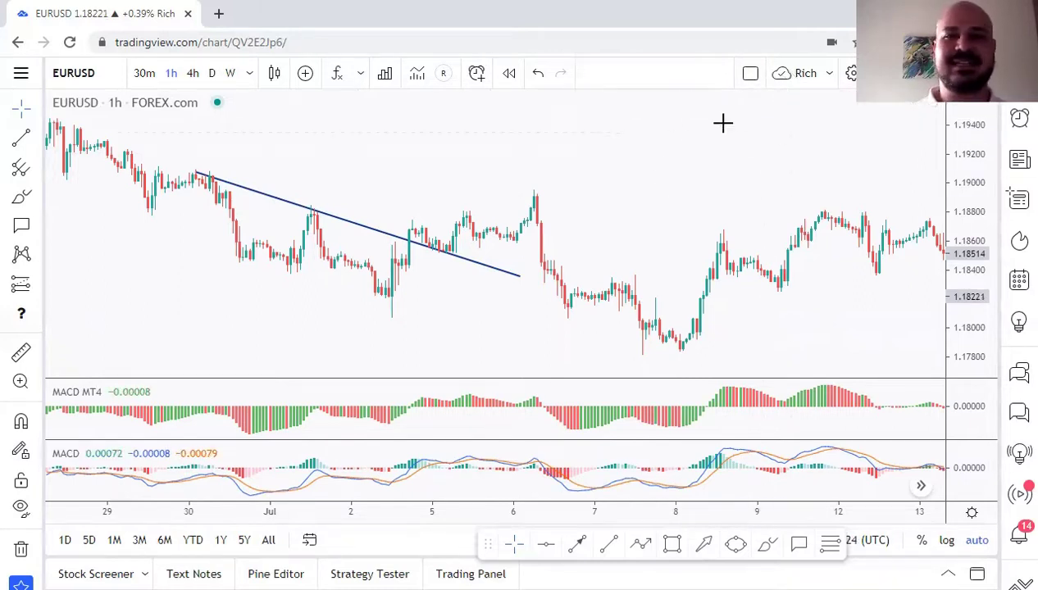
Draw a second trend line above the first one on the EURUSD chart, and delete both trend lines
click(337, 139)
click(584, 165)
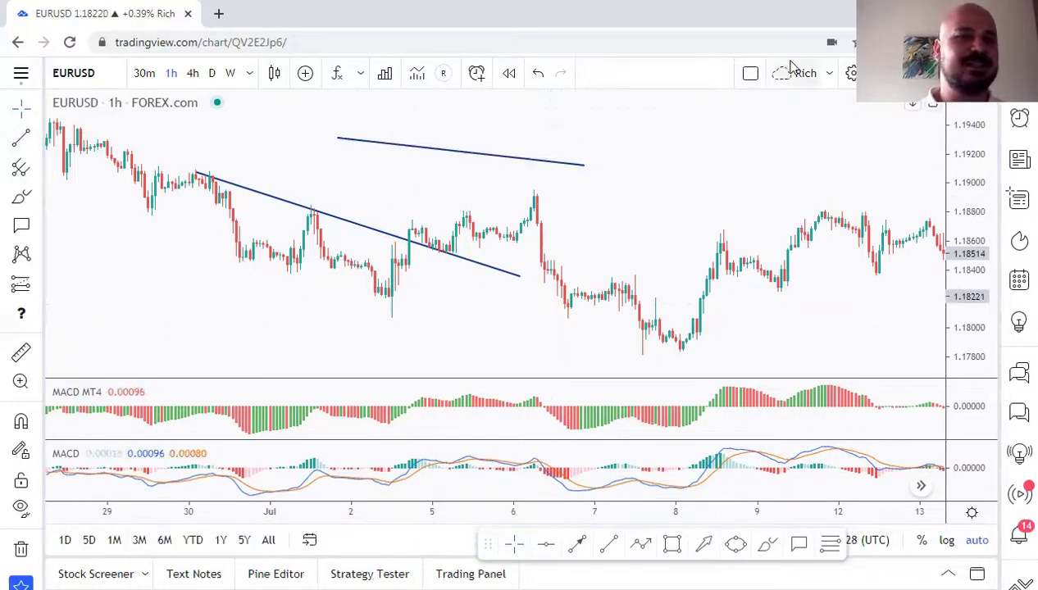
click(560, 162)
key(Delete)
click(331, 219)
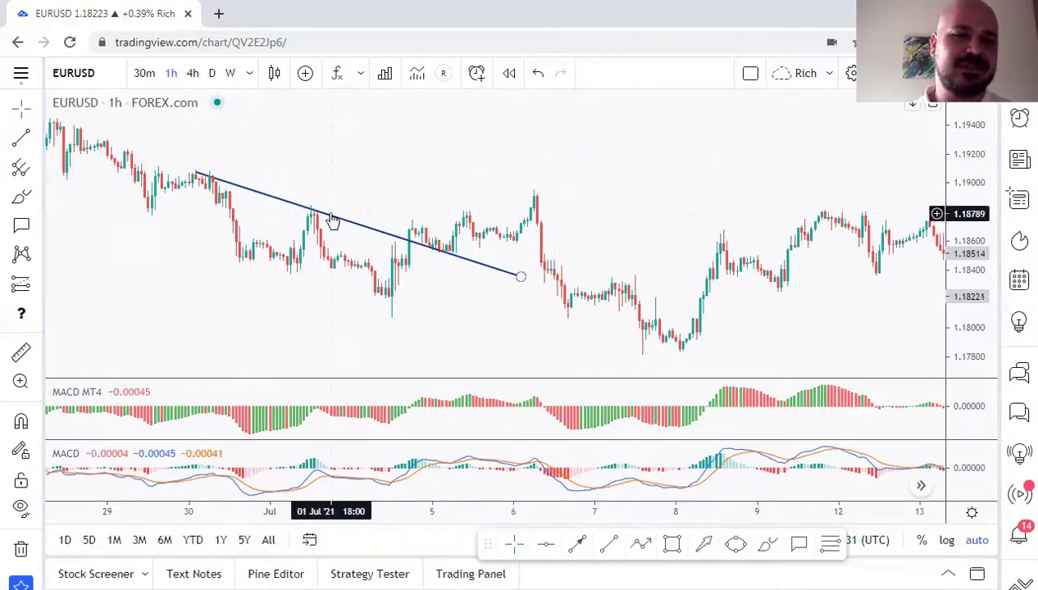
key(Delete)
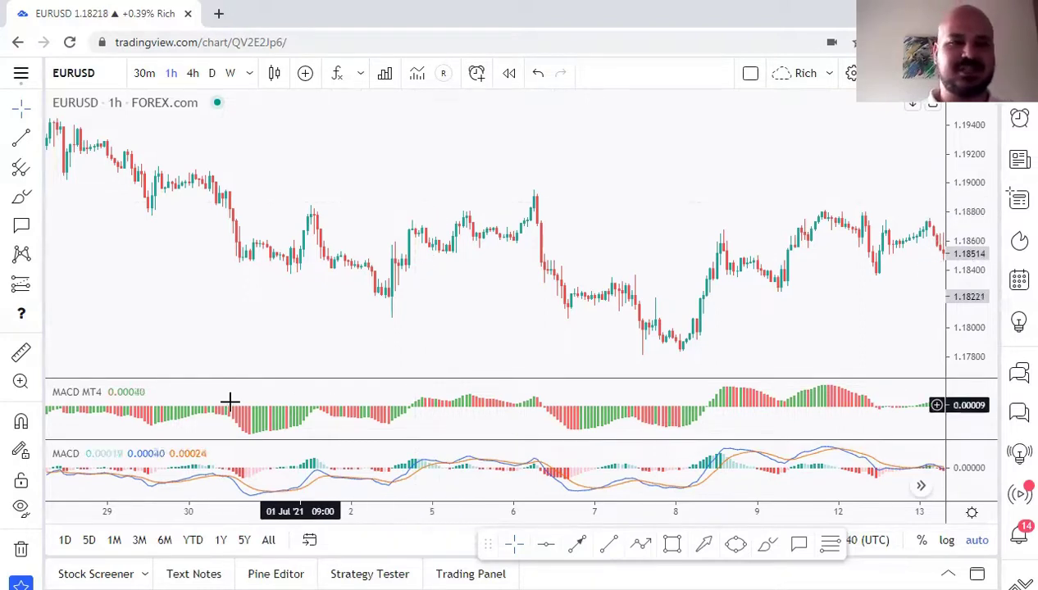
Remove the MACD MT4 and MACD indicators from the EURUSD chart
mouse_move(94, 406)
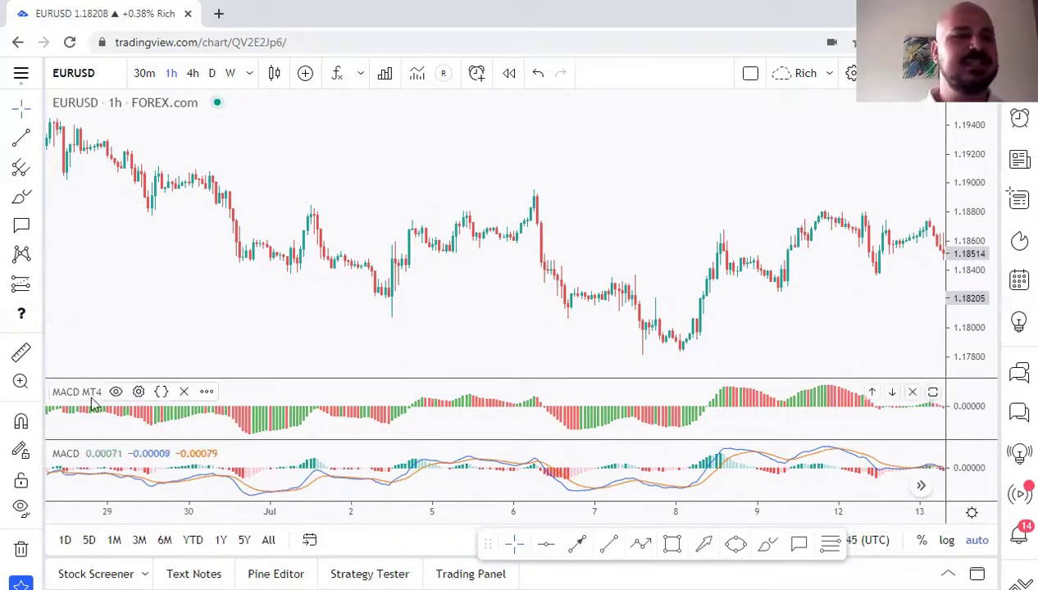
click(184, 392)
click(162, 440)
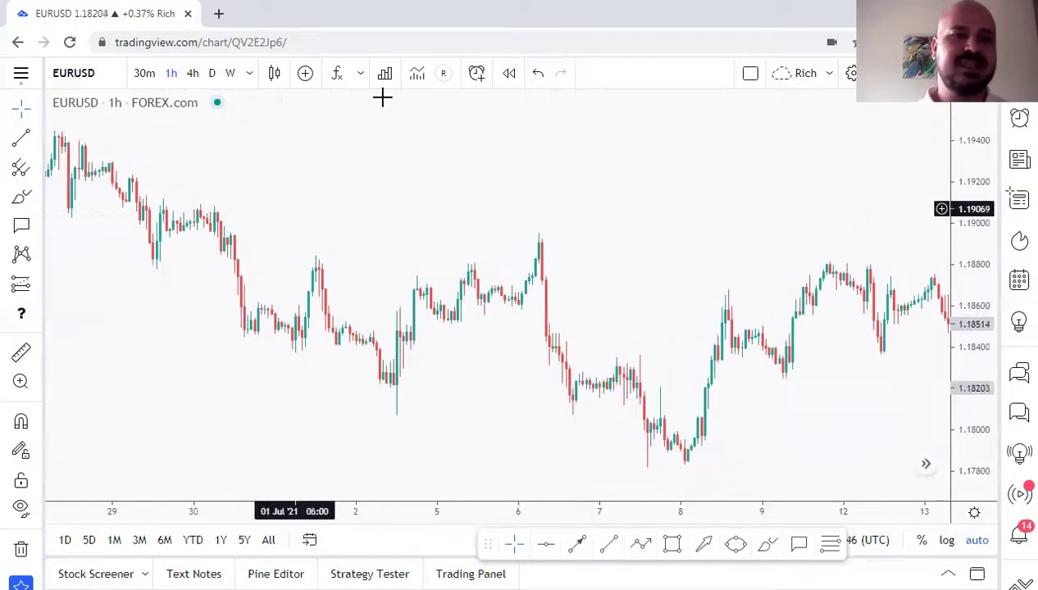
Examine the favorite indicators in the Indicators & Strategies window and close it
click(337, 73)
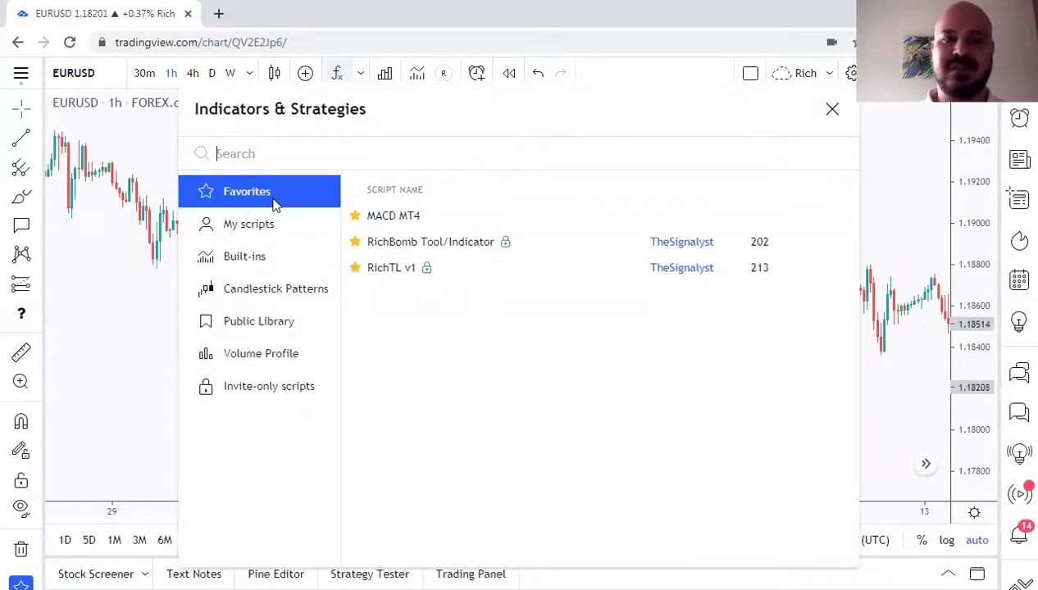
drag(708, 115, 657, 114)
click(781, 110)
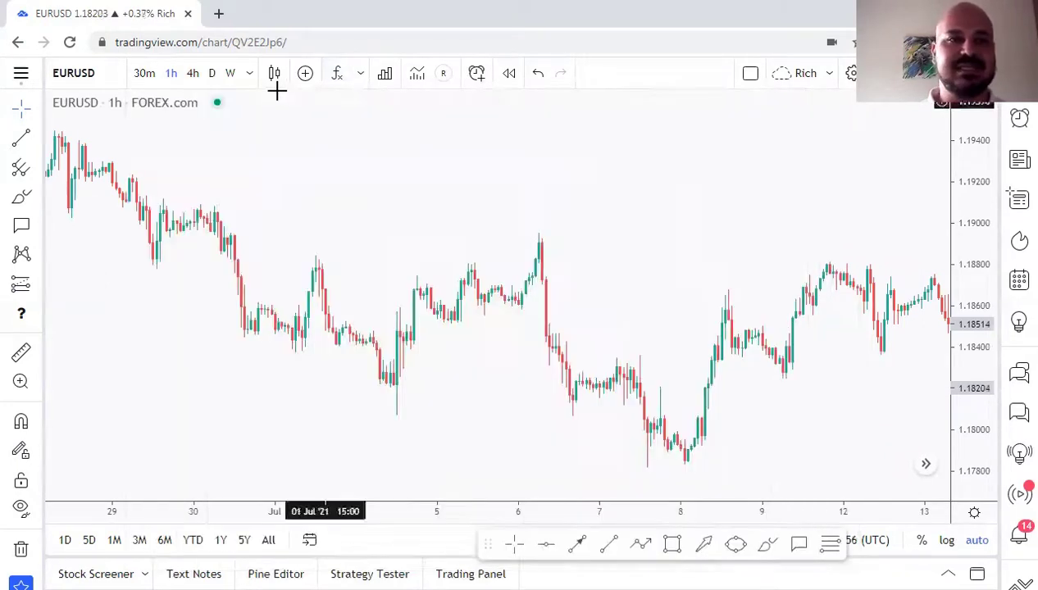
Search the indicators for "macd", look over the results, and close the Indicators & Strategies window
click(336, 73)
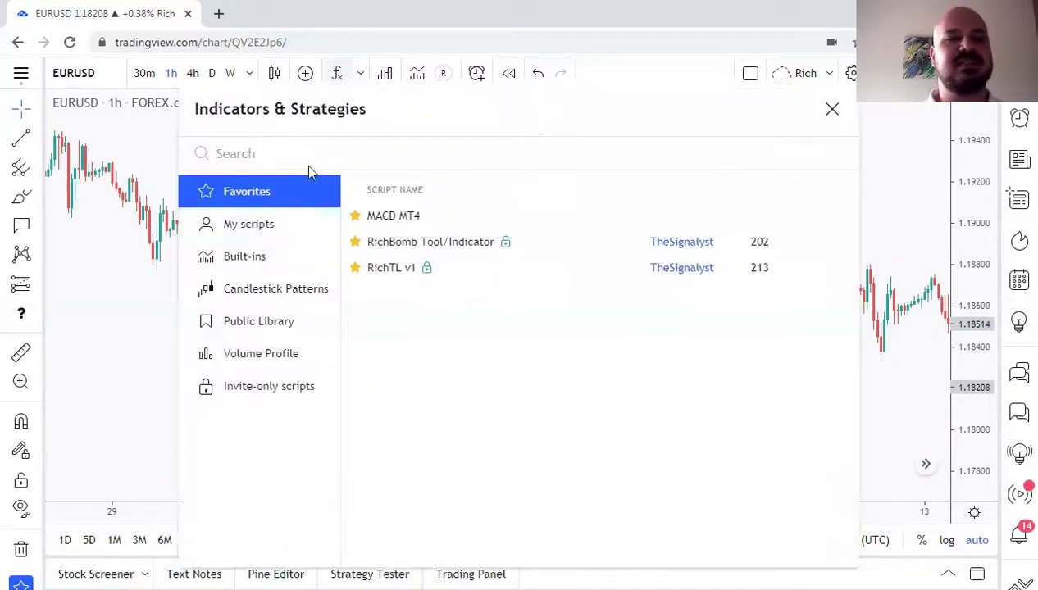
text(macd)
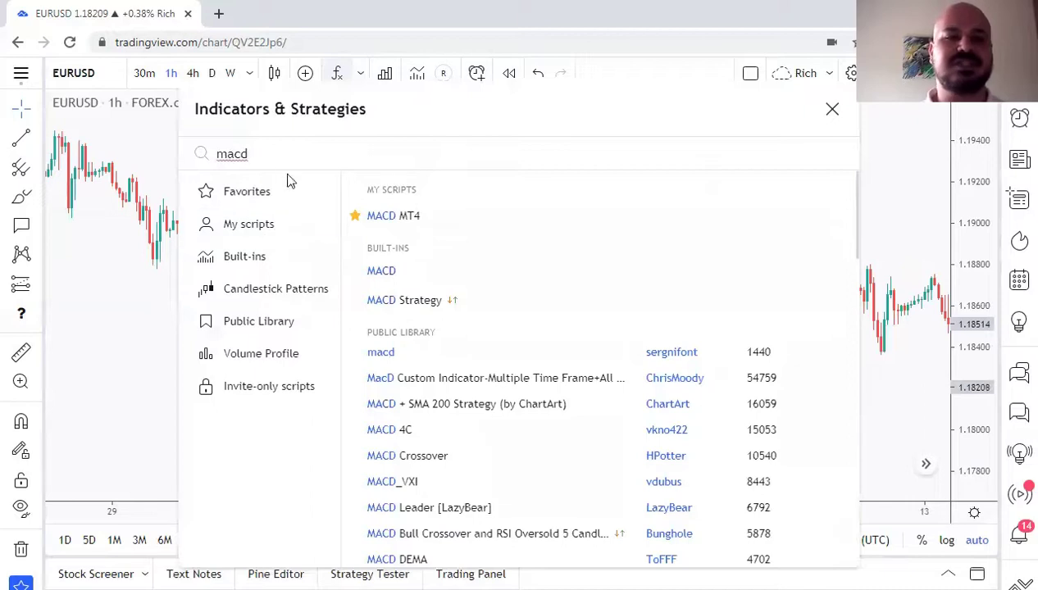
drag(713, 127, 673, 122)
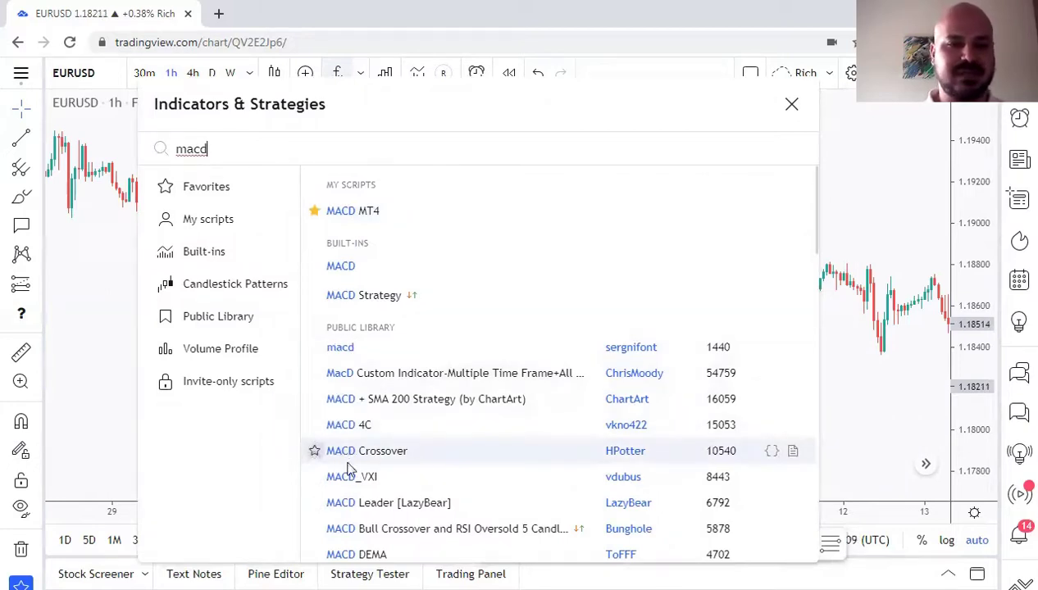
key(Escape)
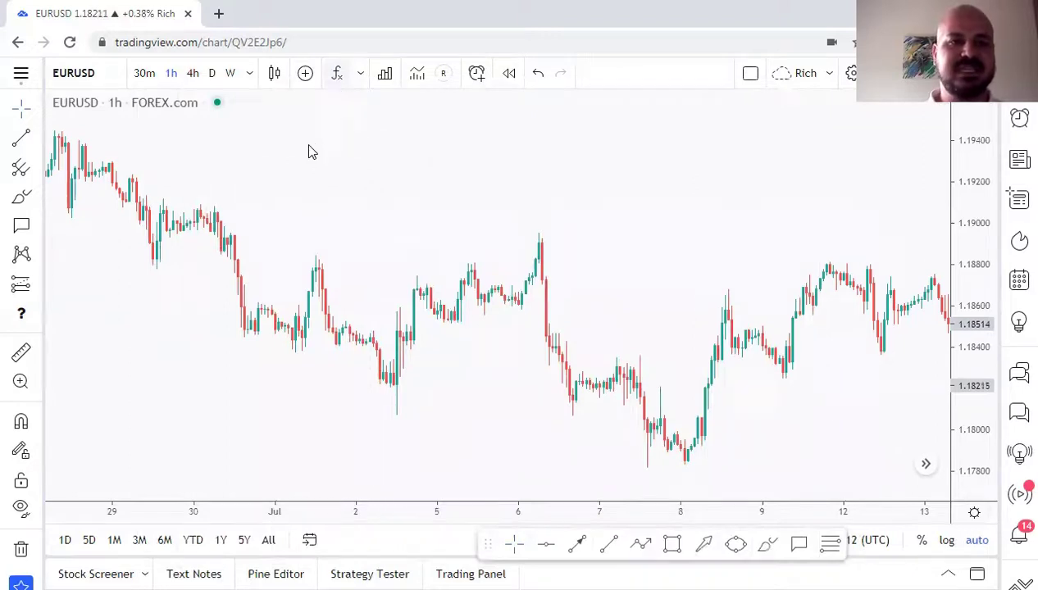
key(slash)
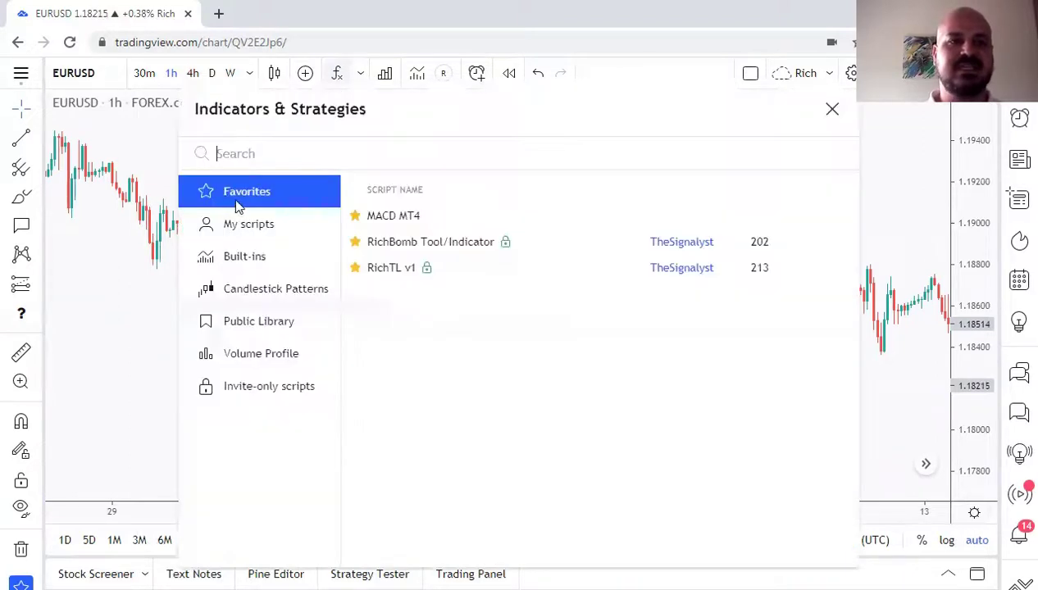
click(801, 112)
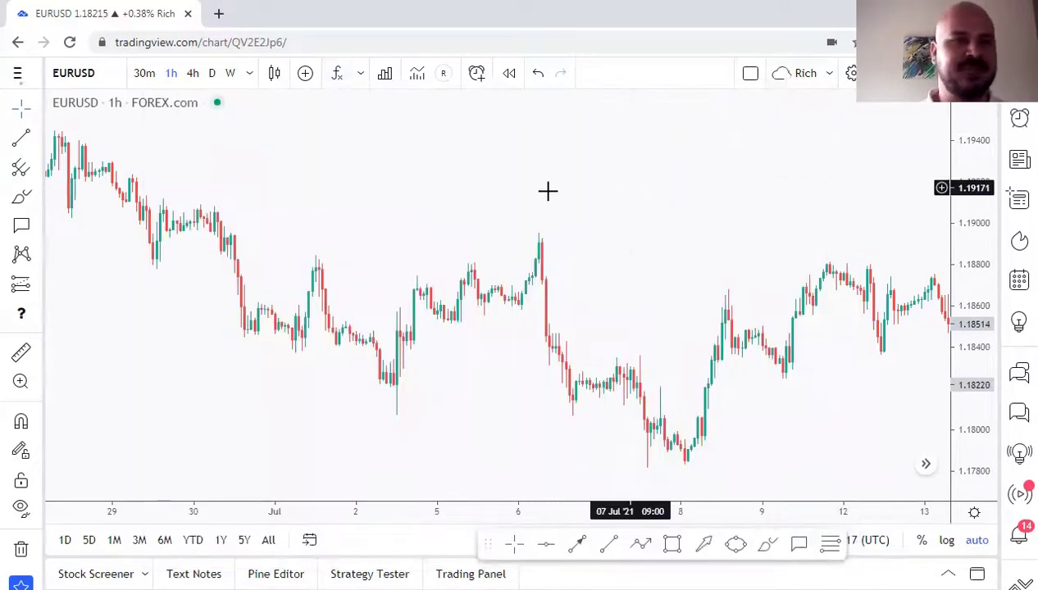
Search the indicators for "macd" again, review the MACD Crossover script's favorite option, and return to the favorites
click(339, 80)
click(252, 223)
click(259, 192)
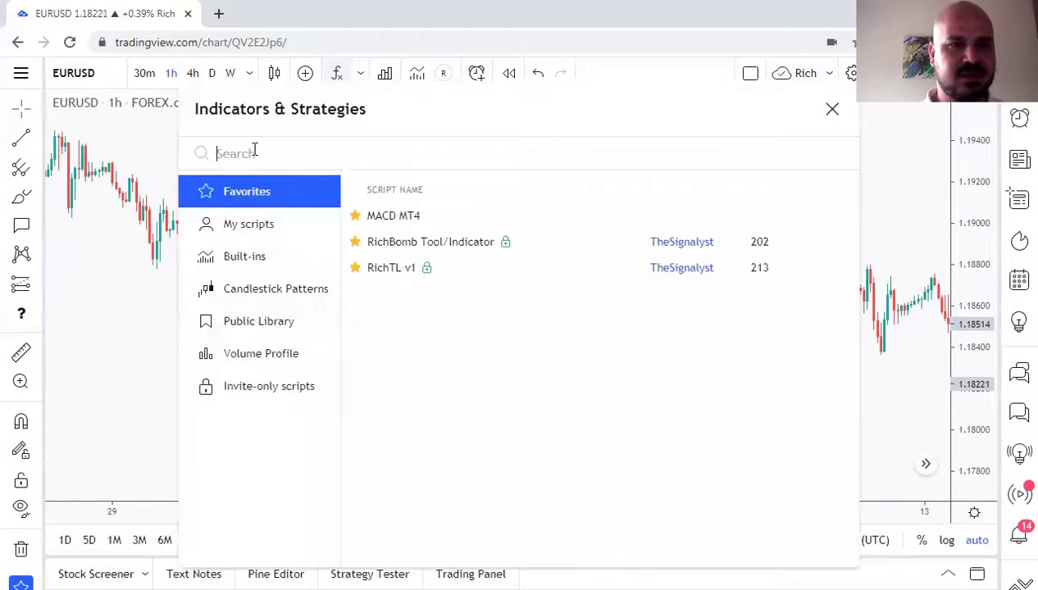
click(254, 152)
text(macd)
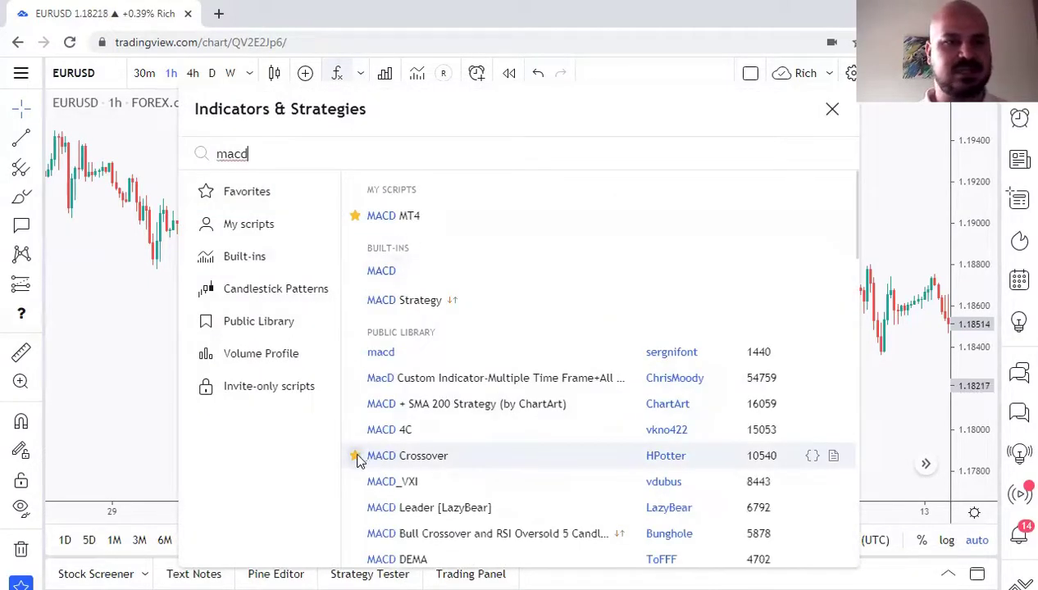
click(254, 195)
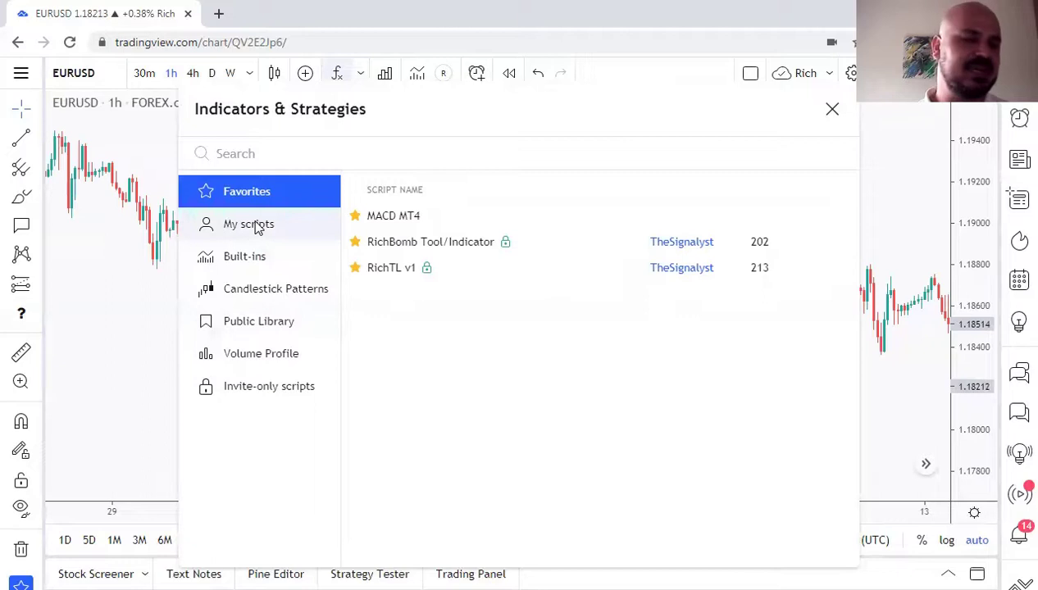
Search the indicators for "rsi", mark Relative Strength Index as a favorite, and view the favorites list
text(rsi)
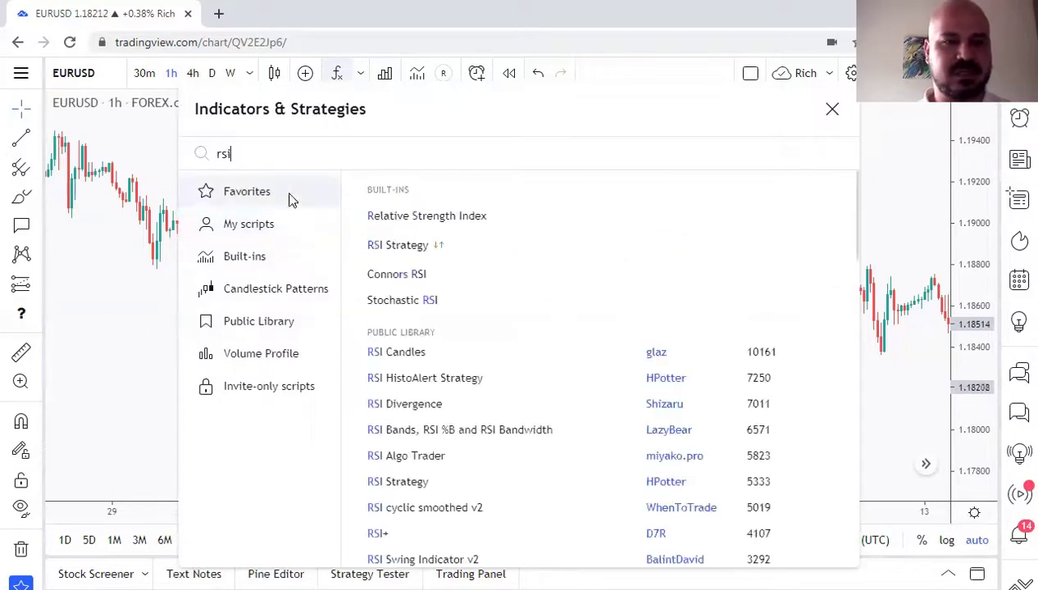
click(355, 216)
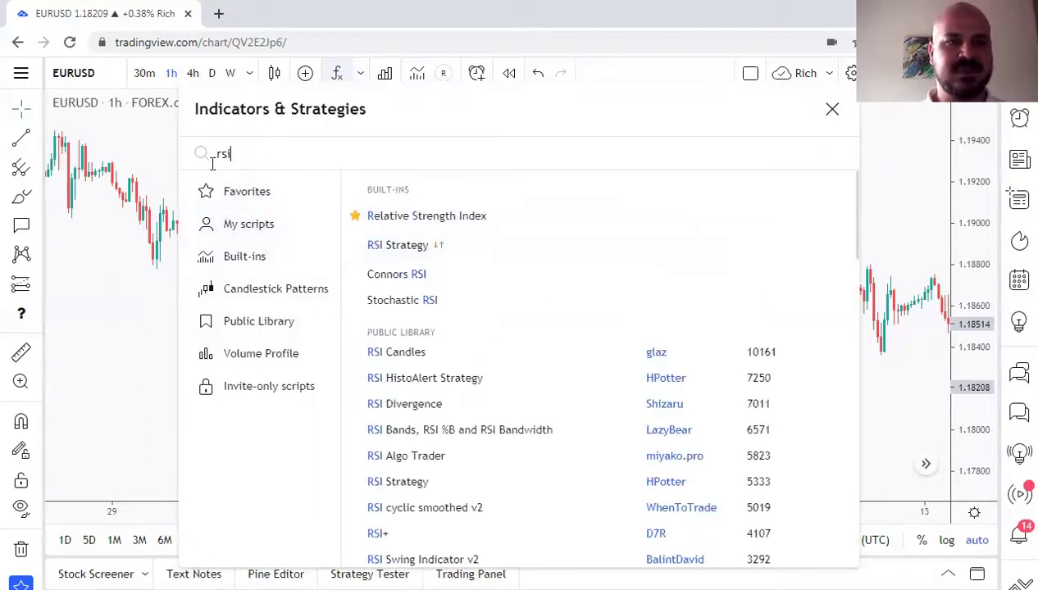
click(250, 197)
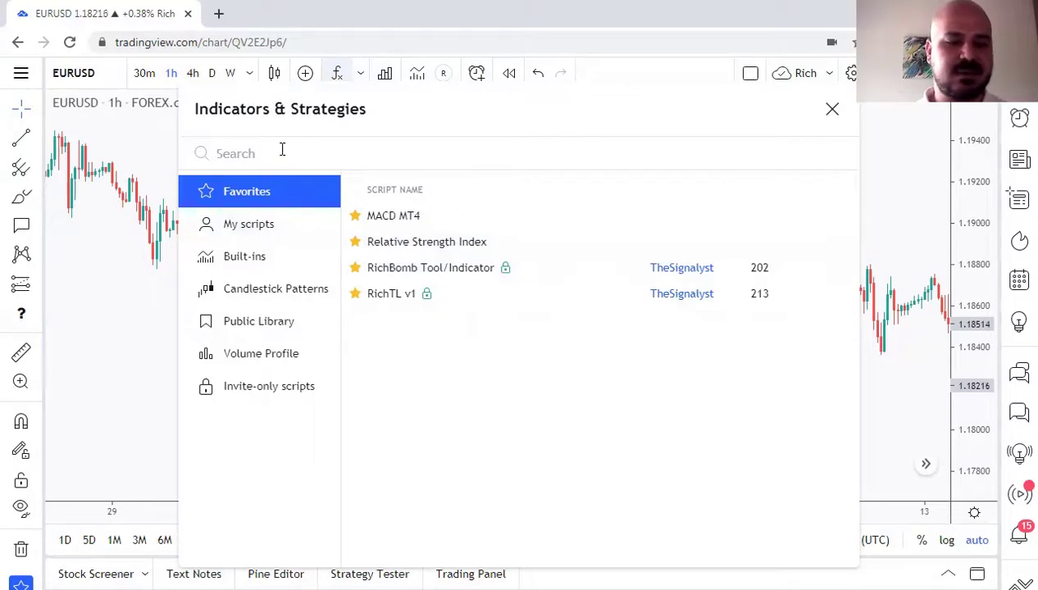
Search the indicators for "bol", add Bollinger Bands to both the chart and the favorites, and view the favorites list
text(bol)
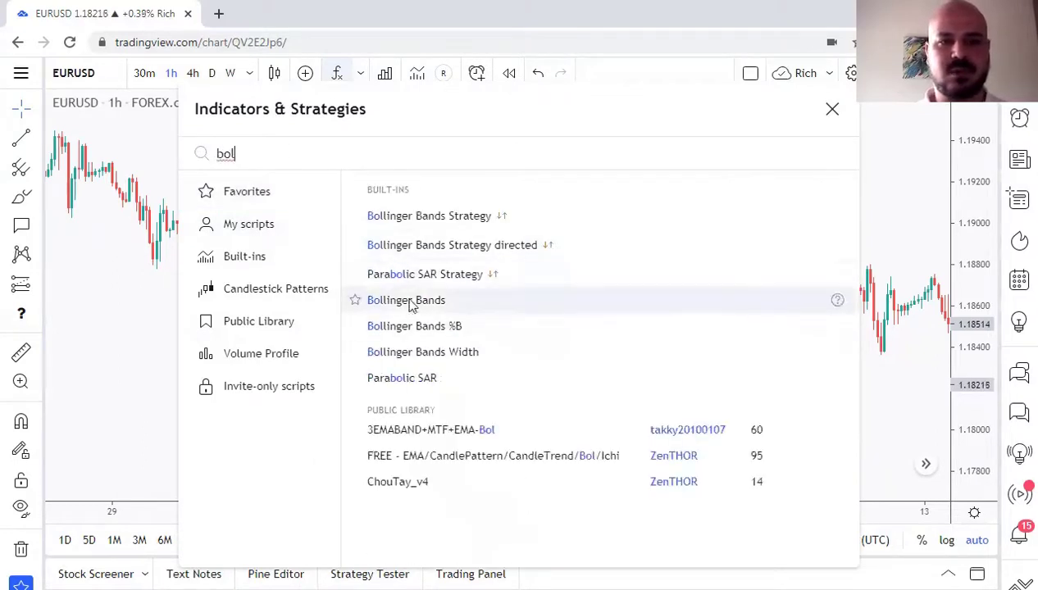
click(408, 302)
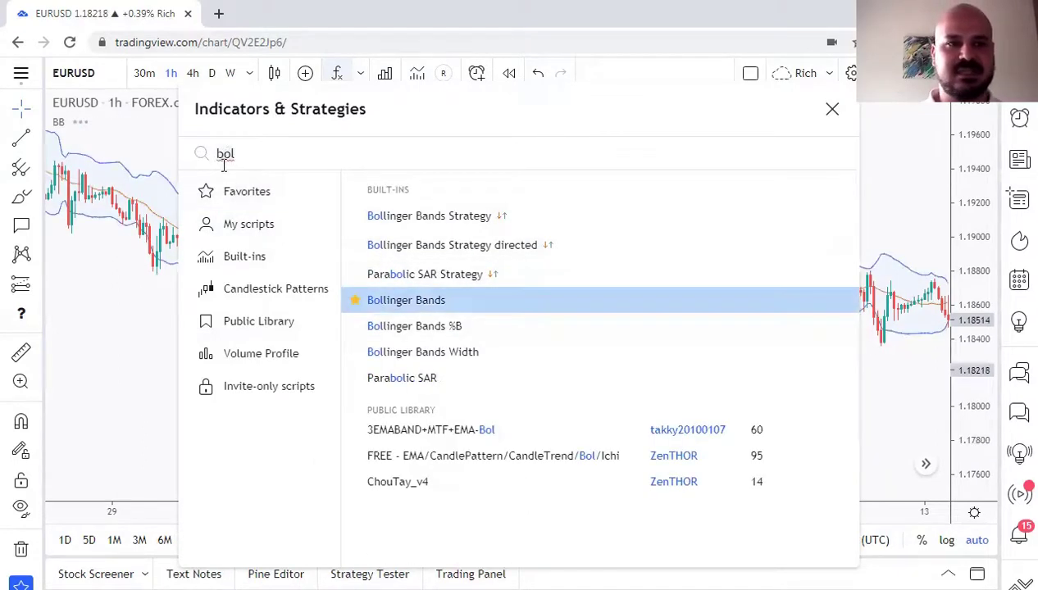
click(238, 187)
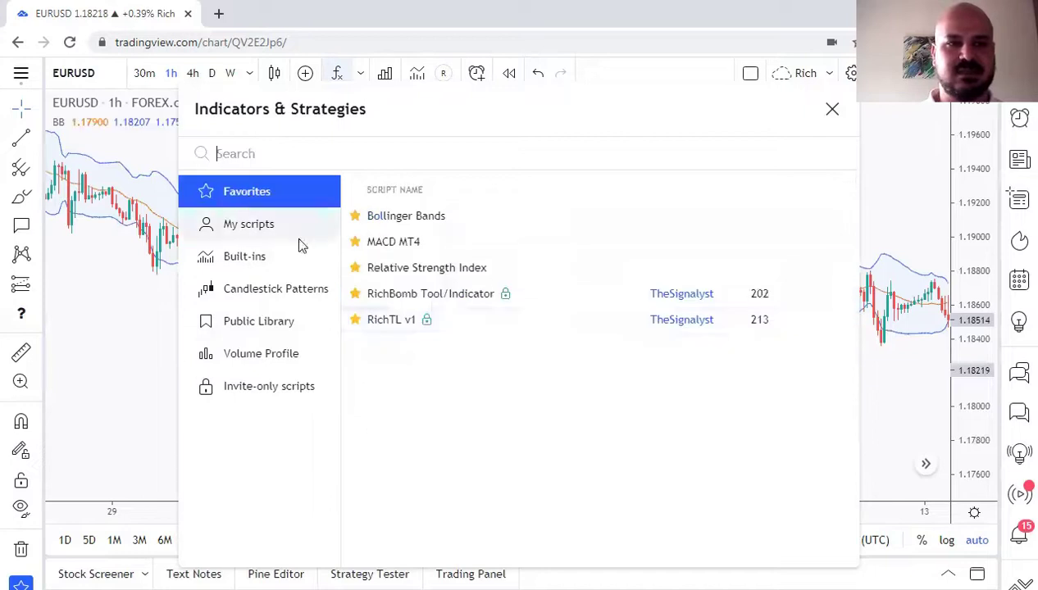
Remove Bollinger Bands and Relative Strength Index from the favorite indicators, and close the Indicators & Strategies window
click(355, 216)
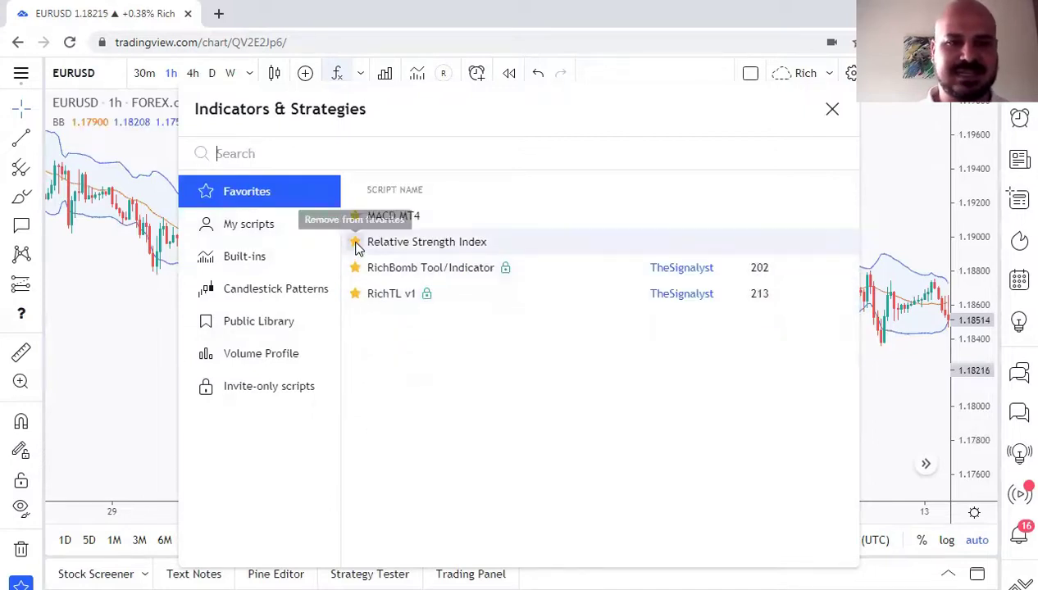
click(355, 242)
drag(412, 115, 297, 114)
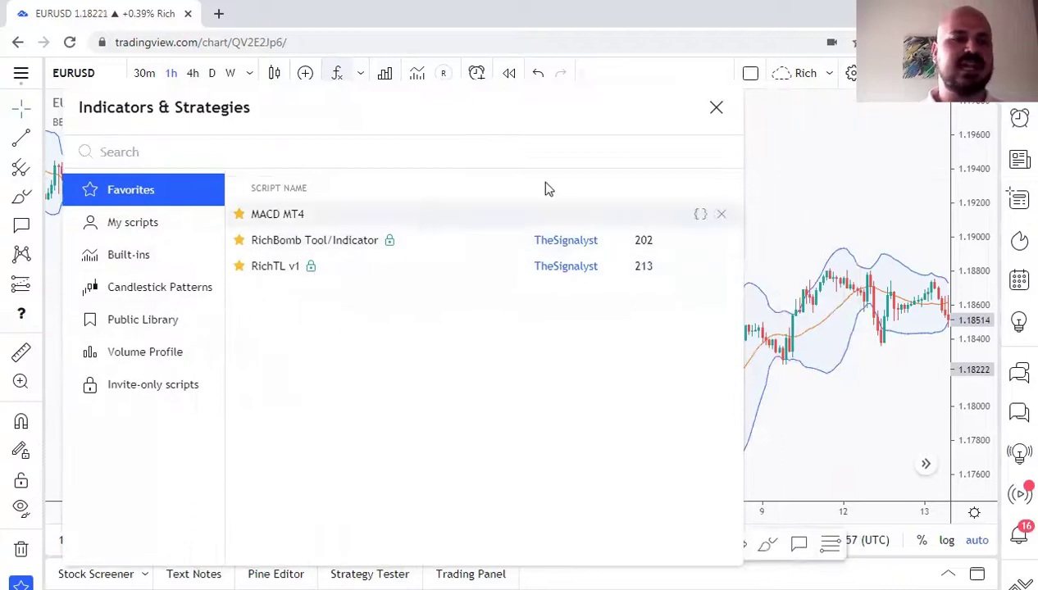
click(718, 109)
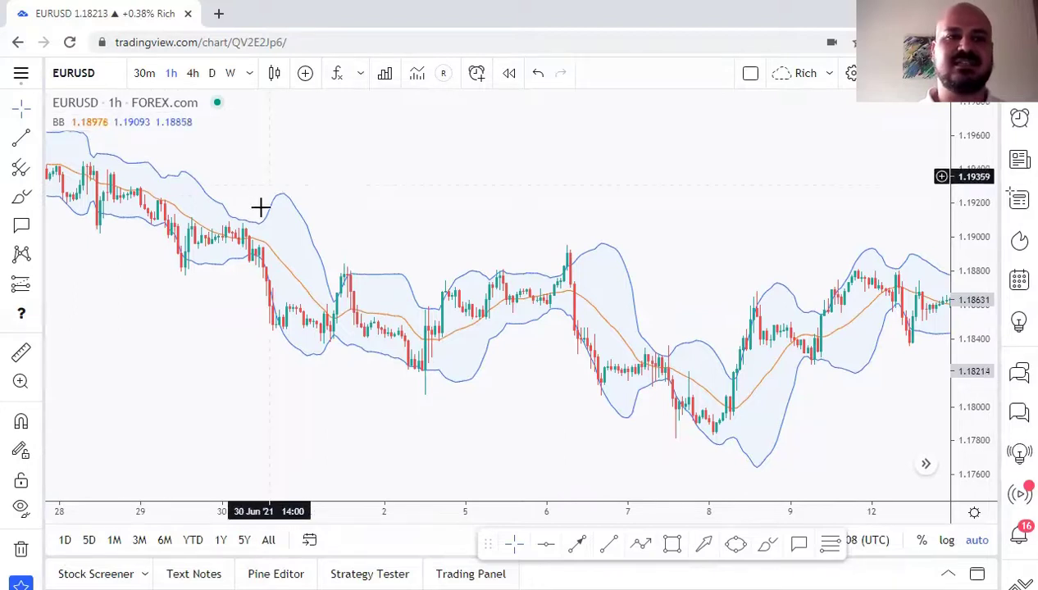
Change the Bollinger Bands style to a red Upper line and a green Lower line
click(102, 121)
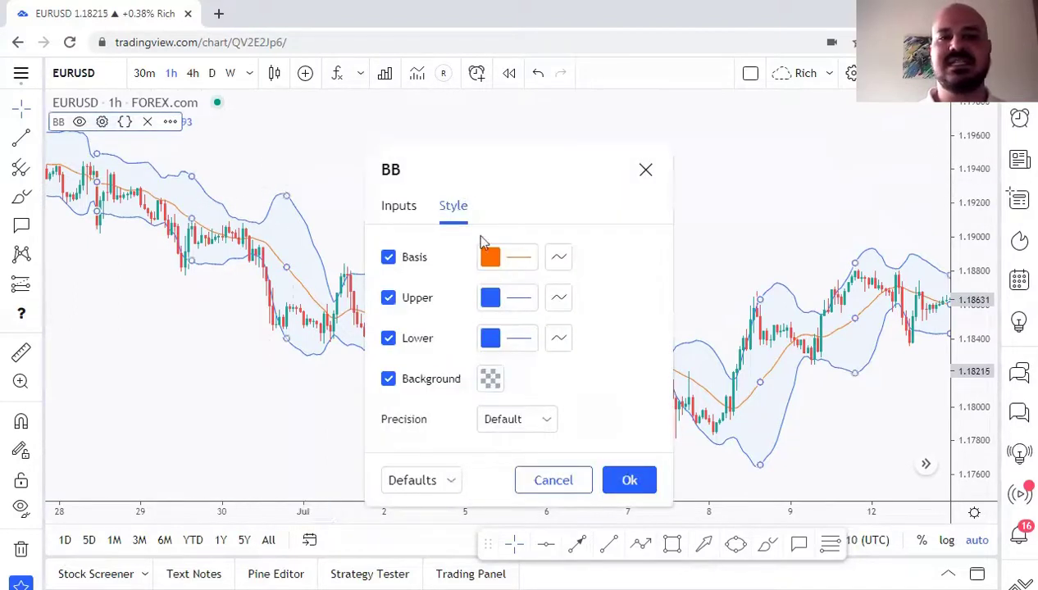
click(518, 302)
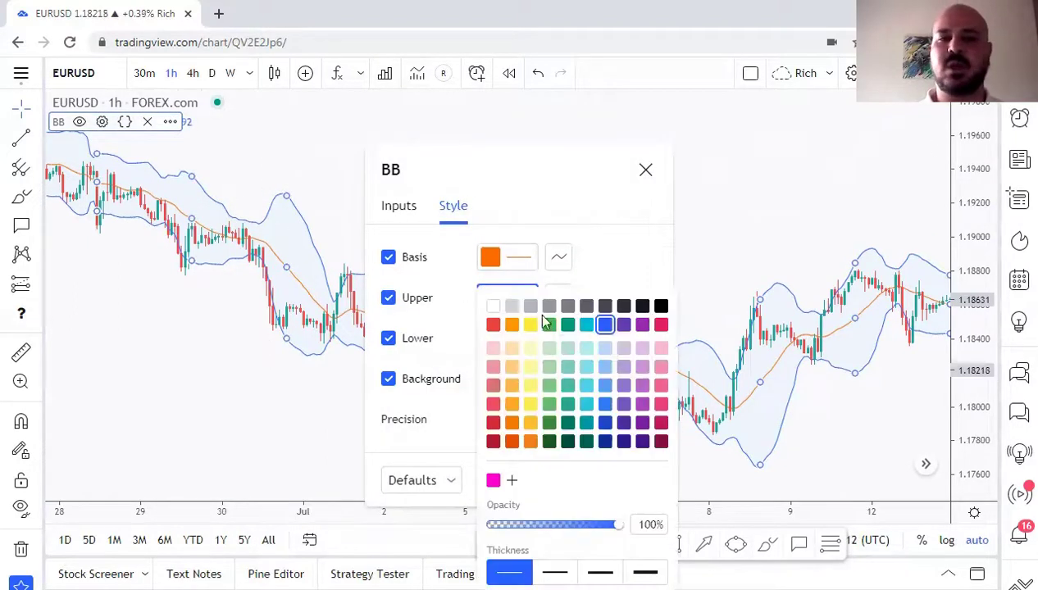
click(493, 326)
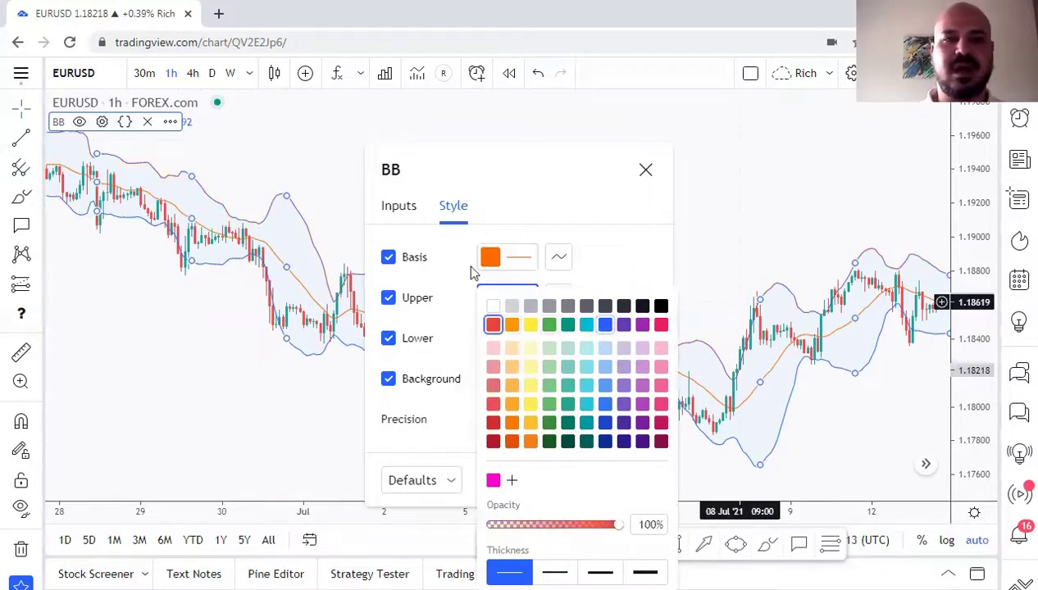
click(478, 307)
click(522, 337)
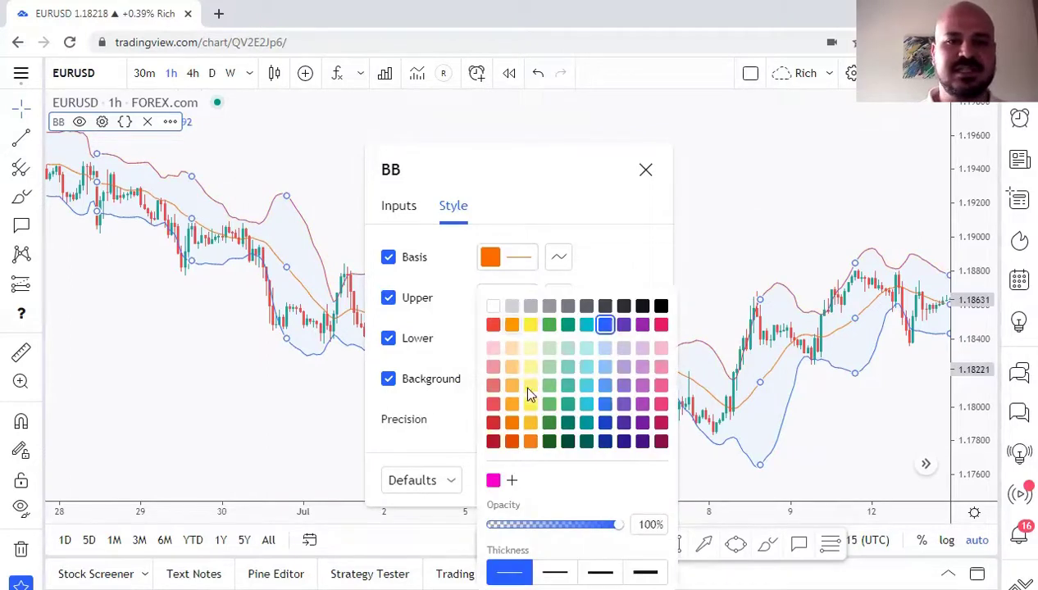
click(549, 325)
click(606, 246)
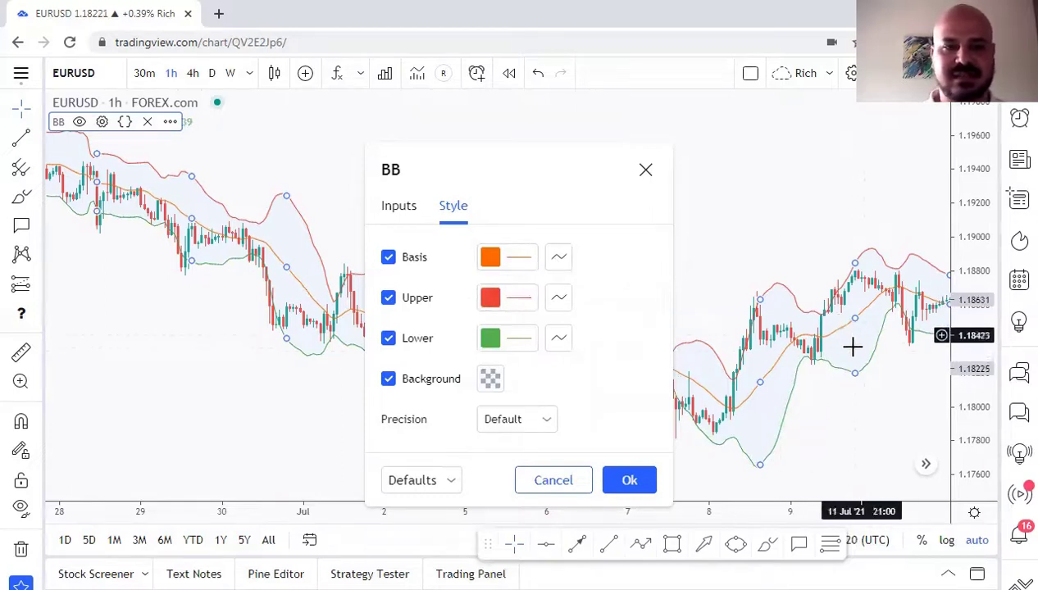
Turn off the Bollinger Bands background fill and close the indicator's settings
click(423, 388)
click(421, 387)
click(423, 388)
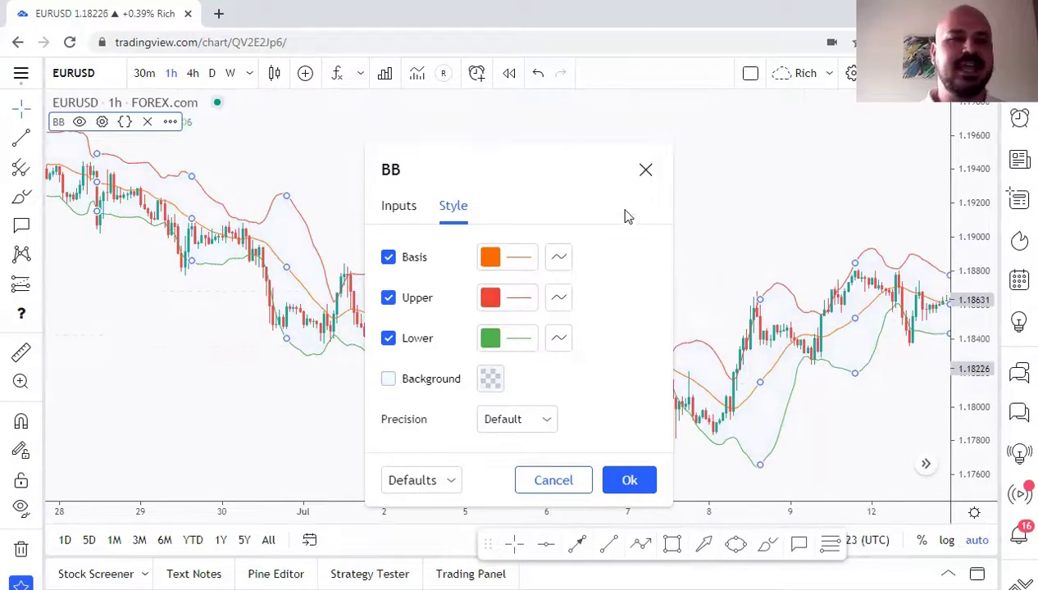
click(645, 170)
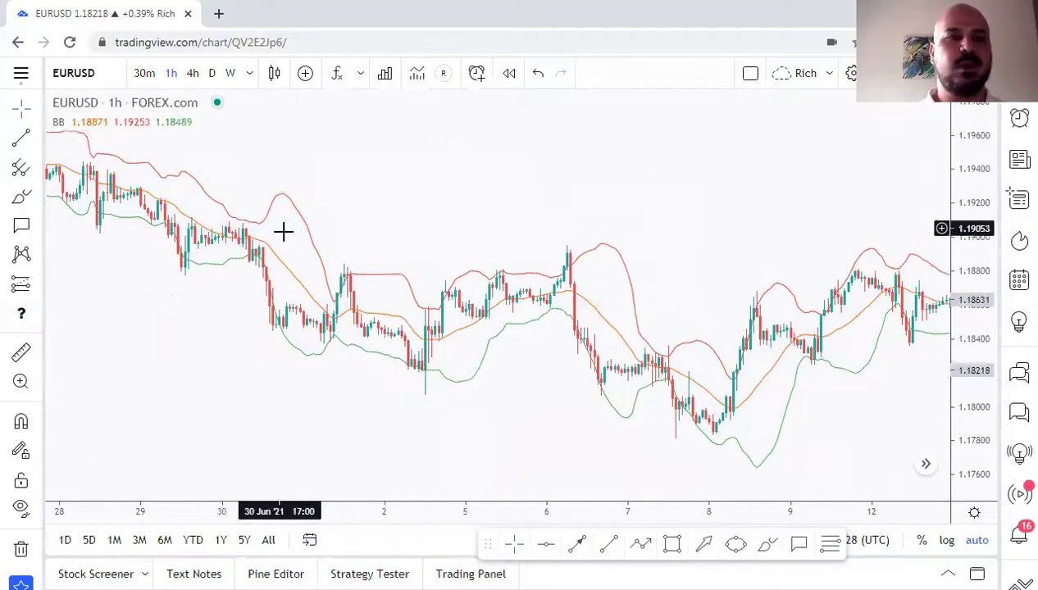
Switch the chart symbol to GBPUSD from FOREX.com and remove the Bollinger Bands indicator
click(104, 74)
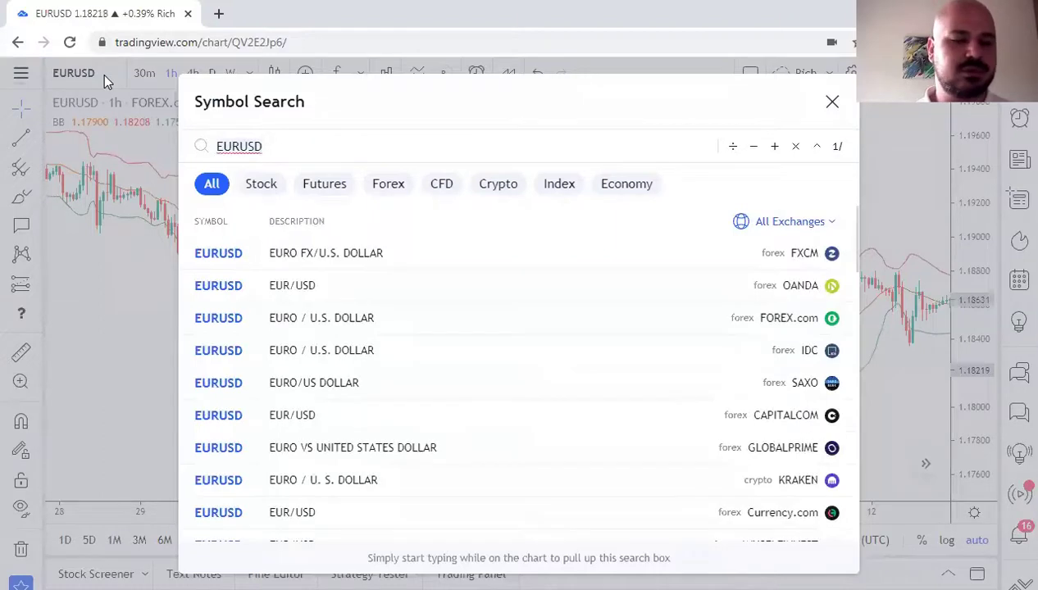
text(GBPU)
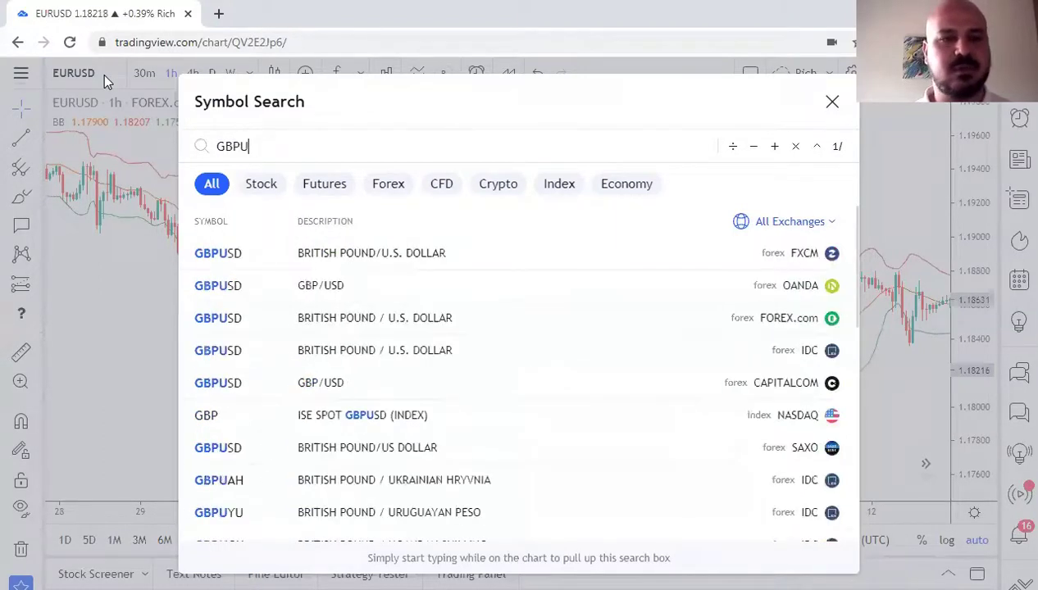
click(331, 314)
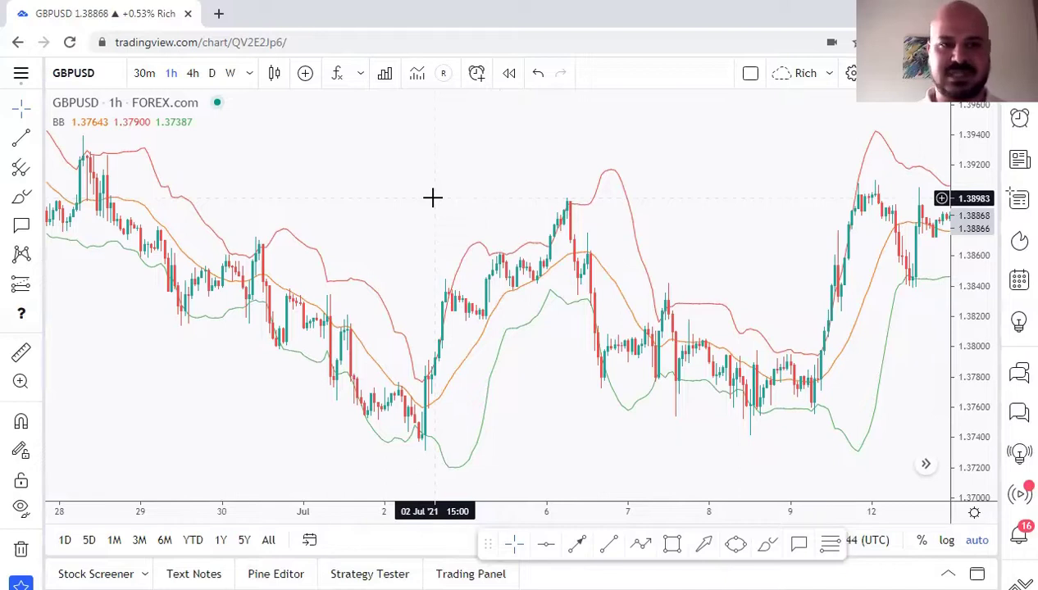
click(105, 127)
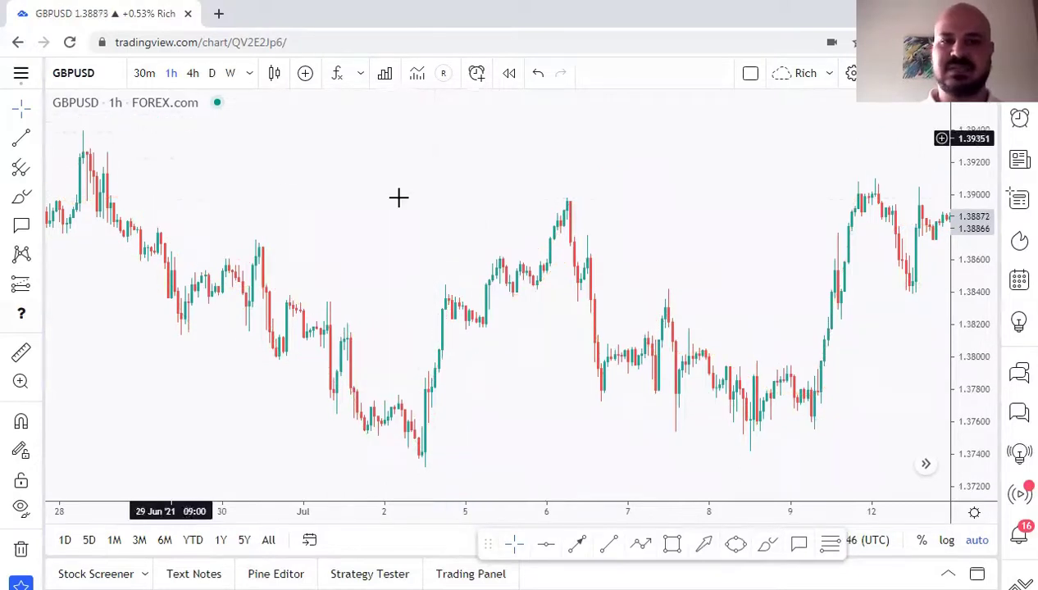
Search the indicators for "macd" and add MACD MT4 to the GBPUSD chart
click(338, 76)
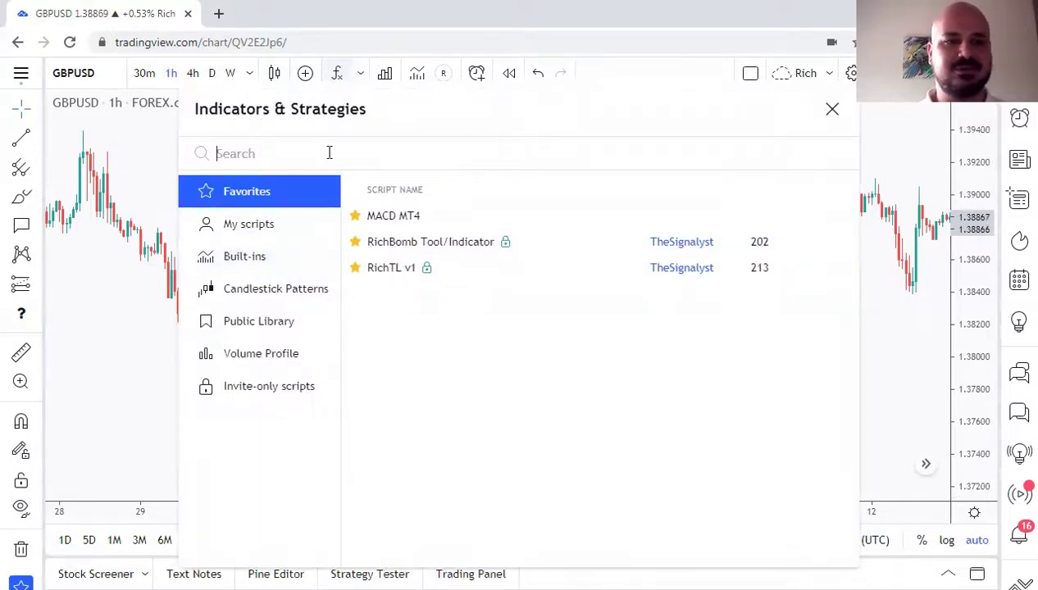
text(macd)
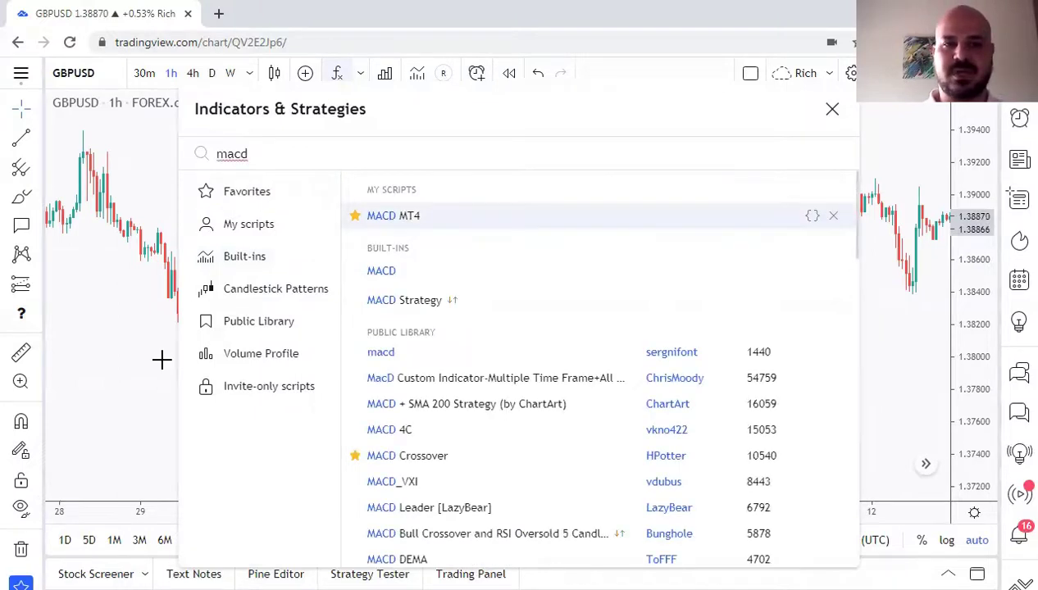
click(582, 216)
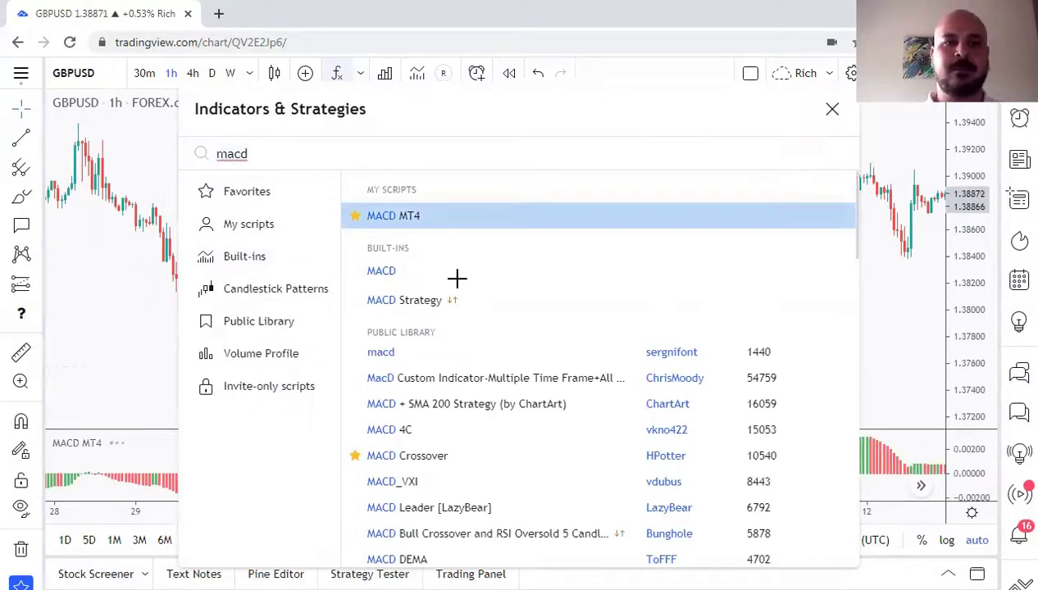
key(Escape)
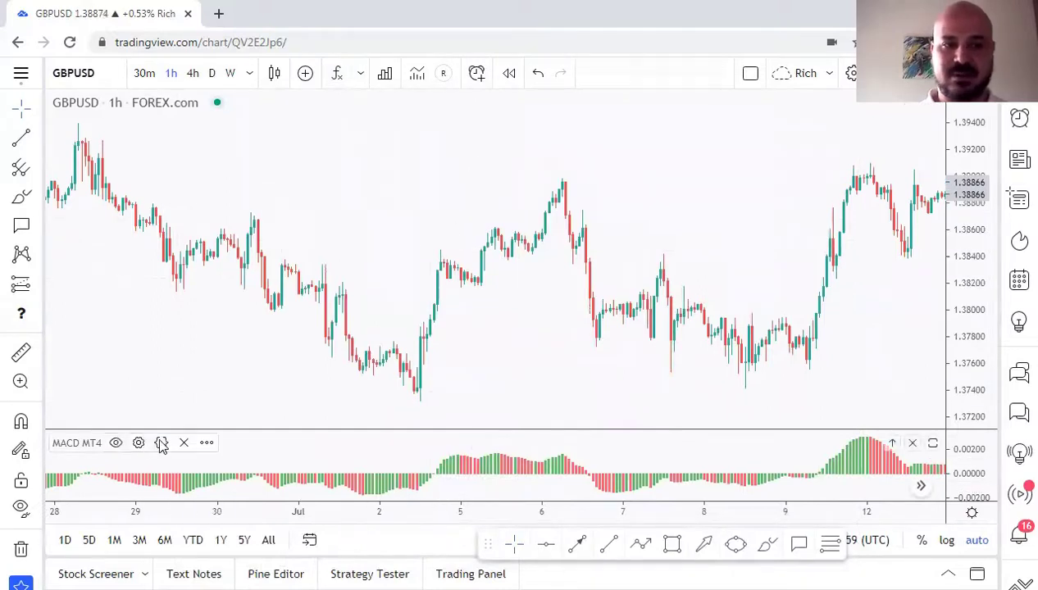
Resize the MACD MT4 pane smaller and larger, and toggle the price pane between maximized and split view
scroll(368, 171, down, 5)
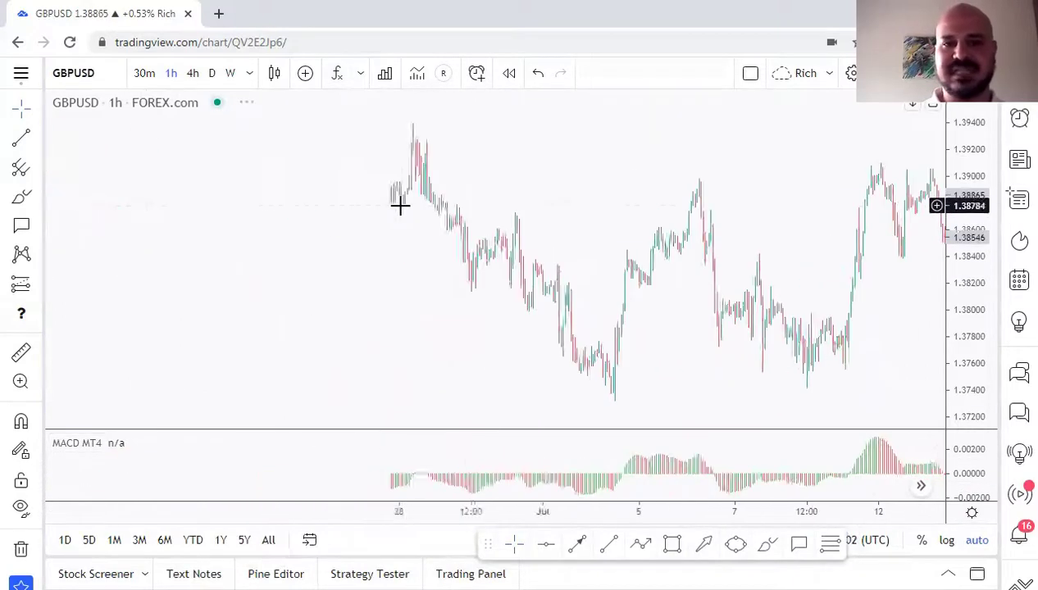
scroll(501, 265, up, 5)
drag(505, 431, 507, 502)
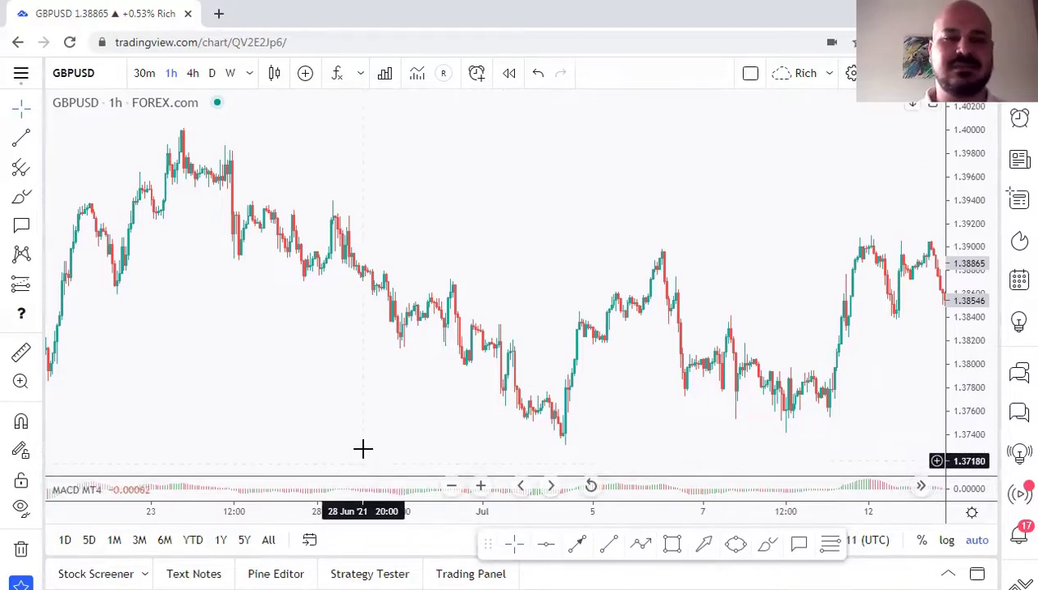
drag(368, 475, 371, 397)
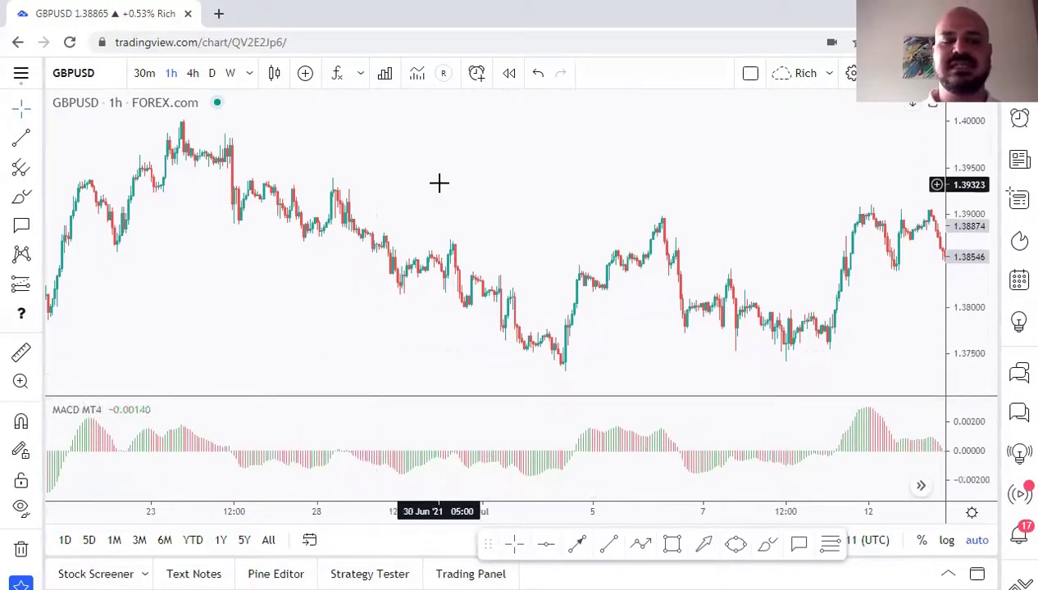
double_click(488, 173)
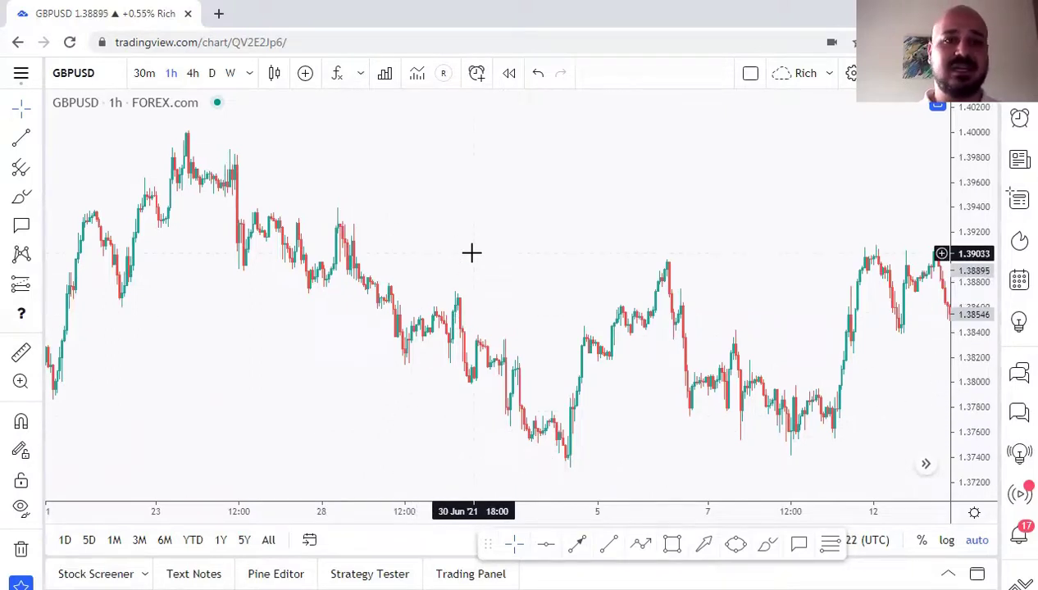
drag(514, 206, 468, 202)
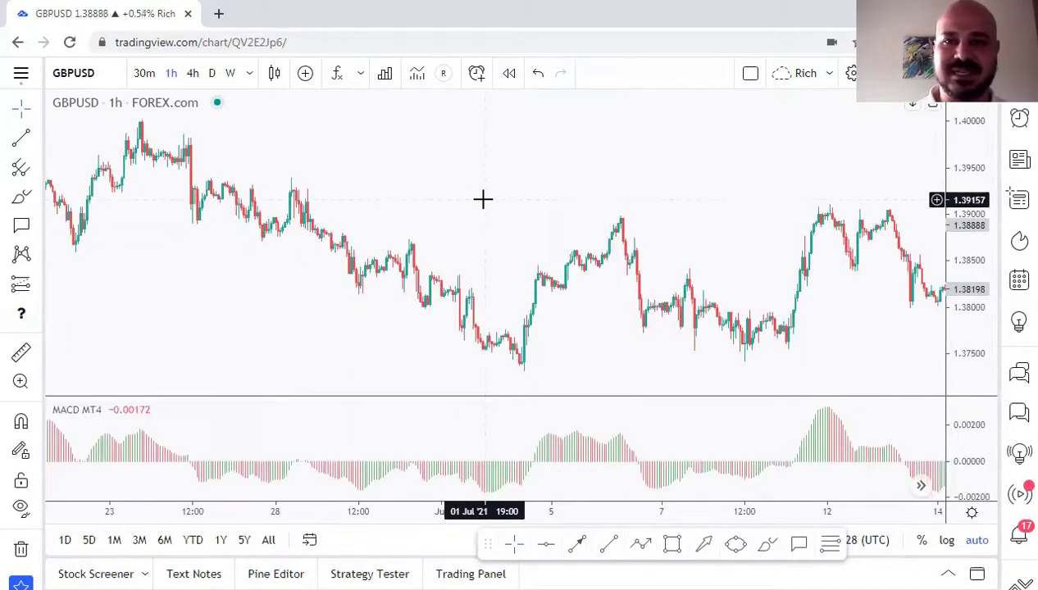
drag(428, 396, 432, 453)
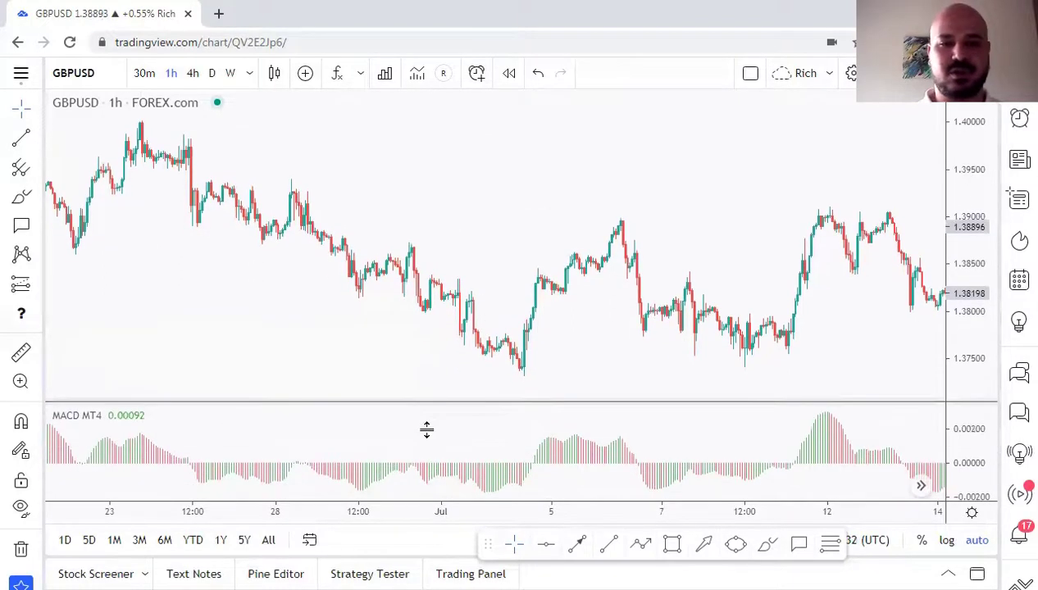
key(ctrl+z)
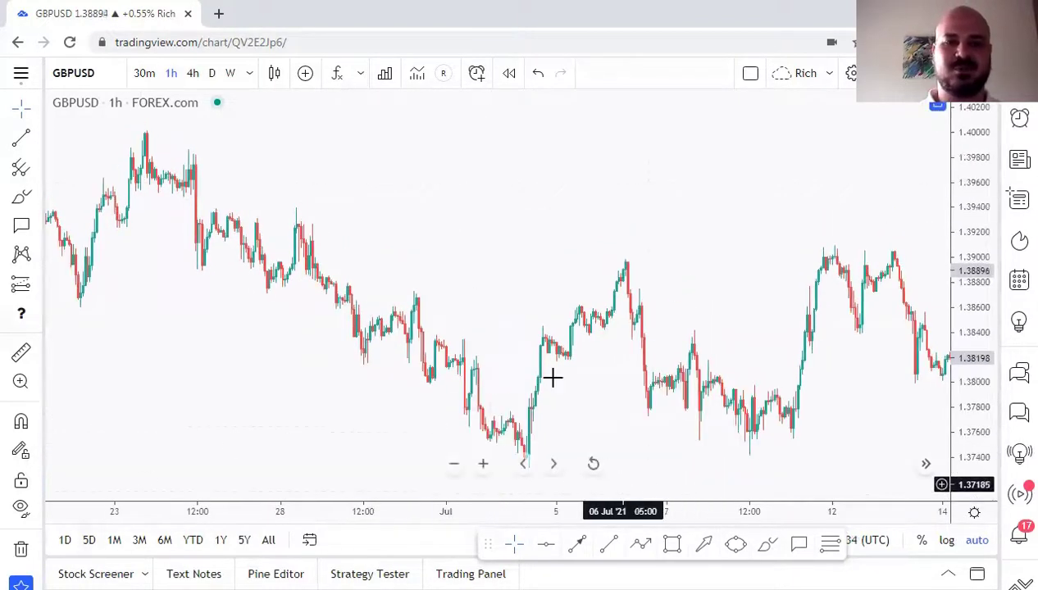
key(ctrl+y)
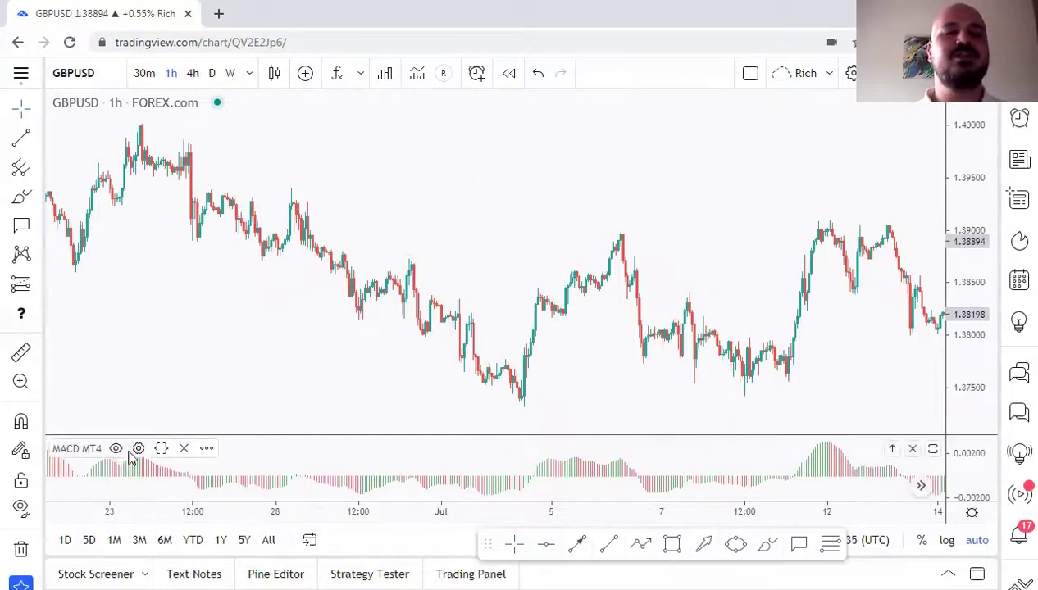
Remove the MACD MT4 indicator from the GBPUSD chart
click(184, 450)
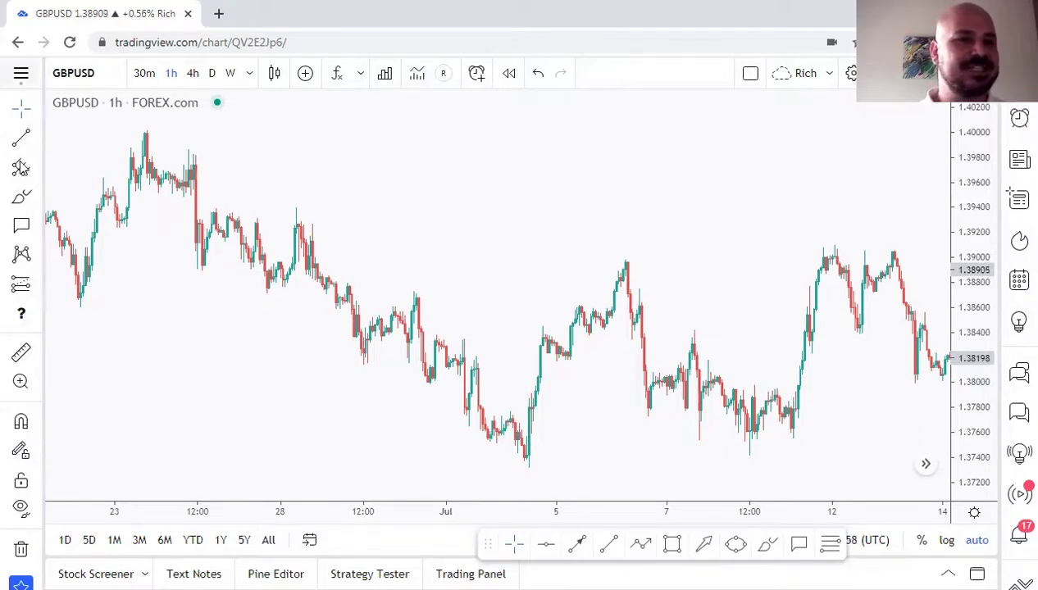
View the available cursor types, and look through the Appearance and Scales sections of the chart settings
click(38, 114)
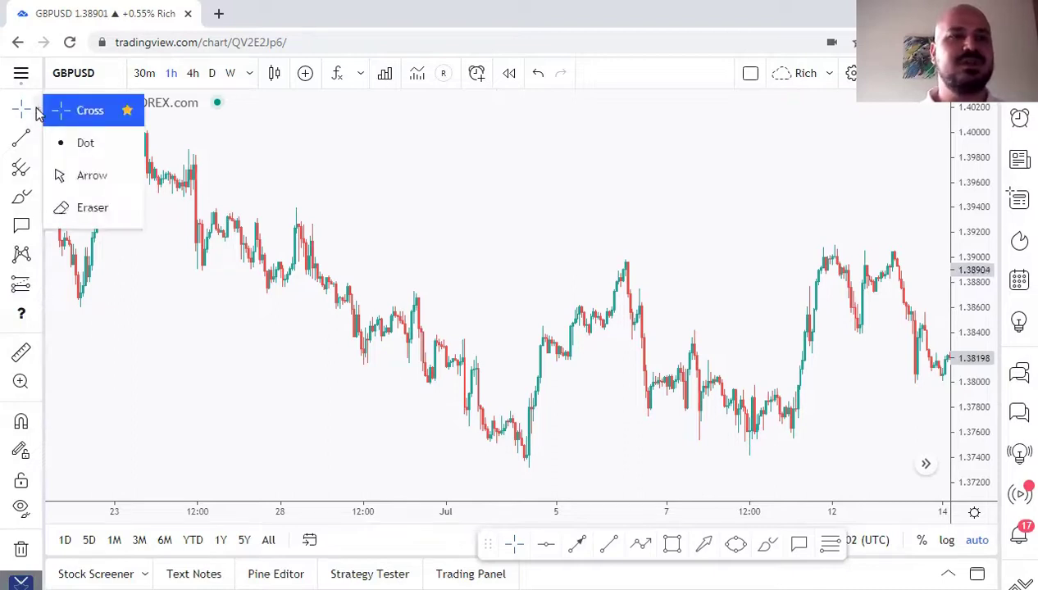
click(427, 255)
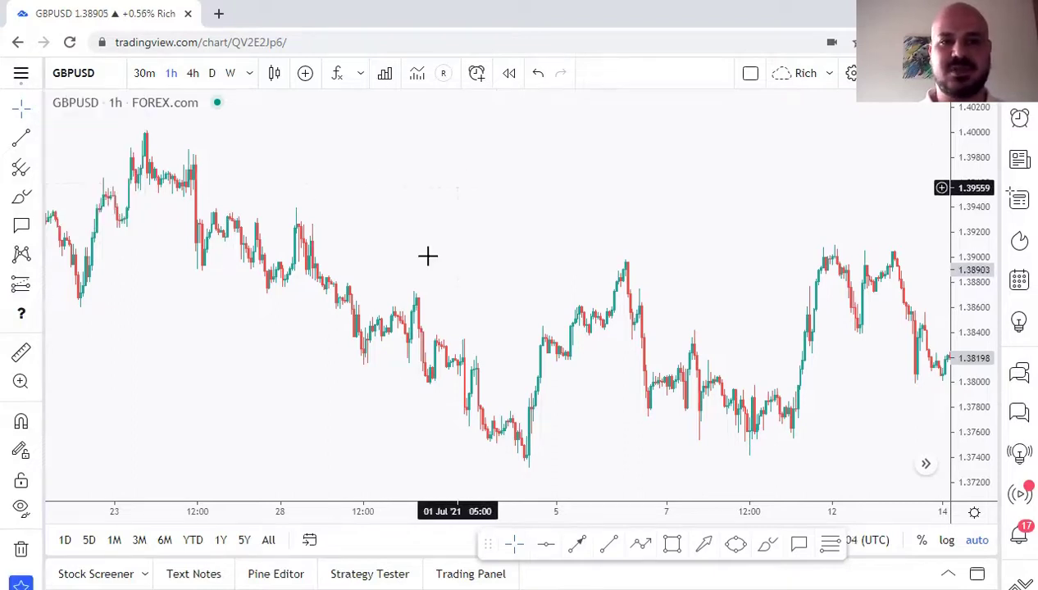
right_click(416, 171)
click(460, 572)
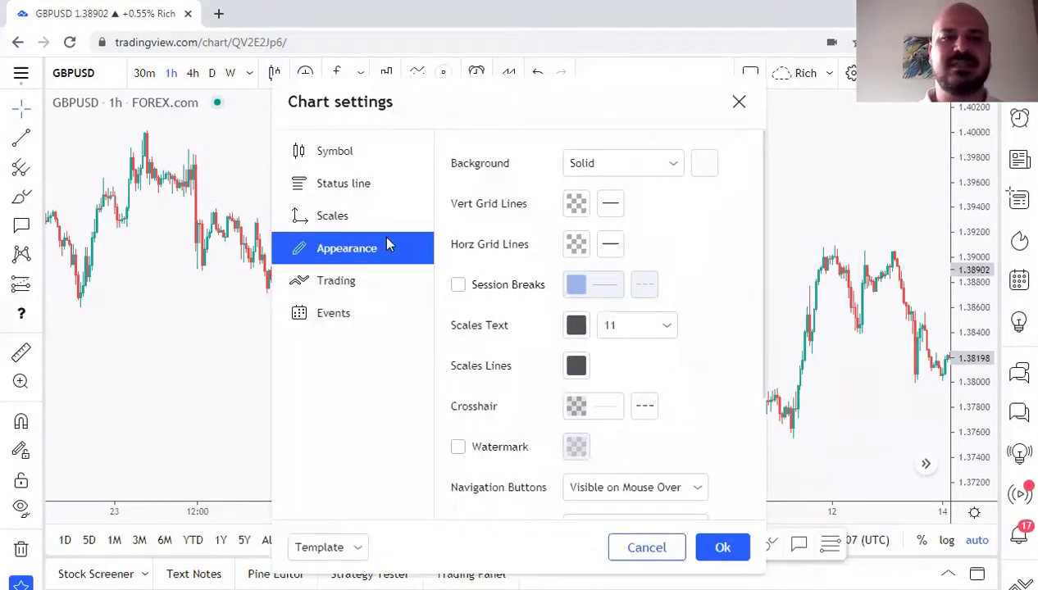
click(377, 215)
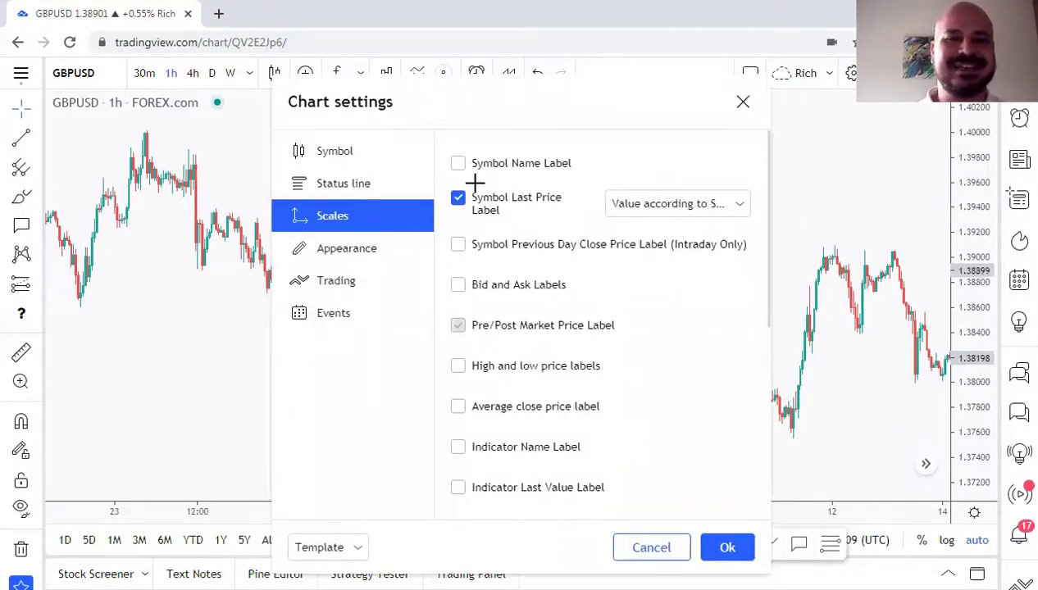
key(Escape)
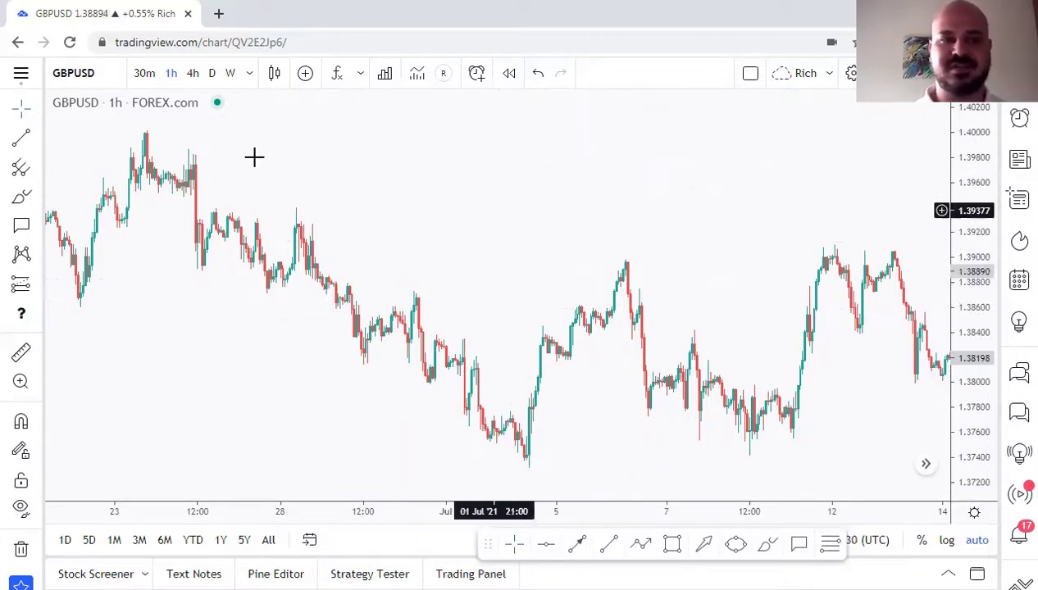
Try the Arrow and Dot cursors on the chart, and switch back to the Cross cursor
click(37, 112)
click(90, 175)
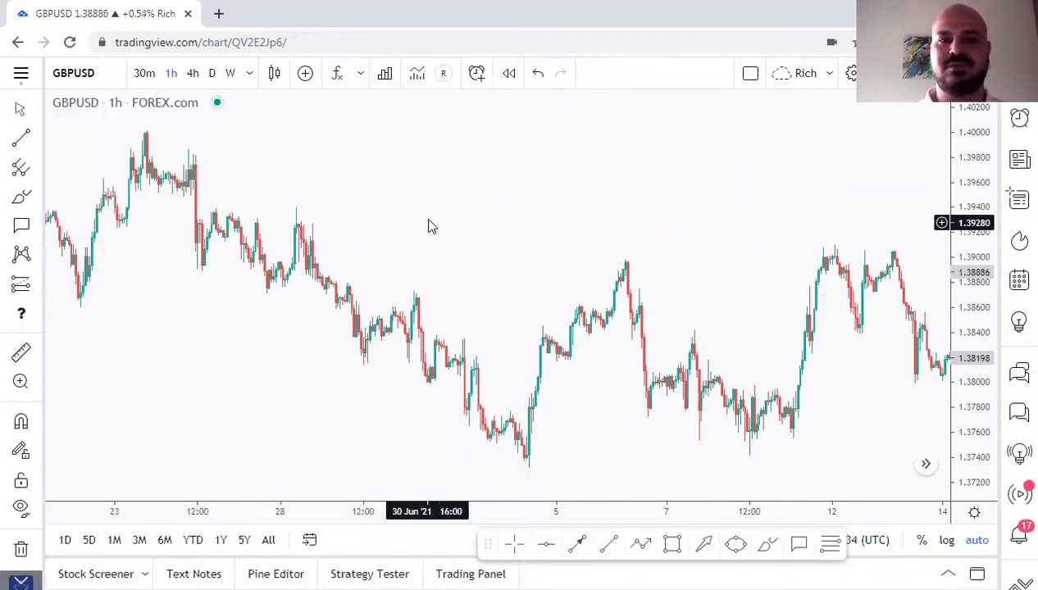
click(37, 112)
click(90, 142)
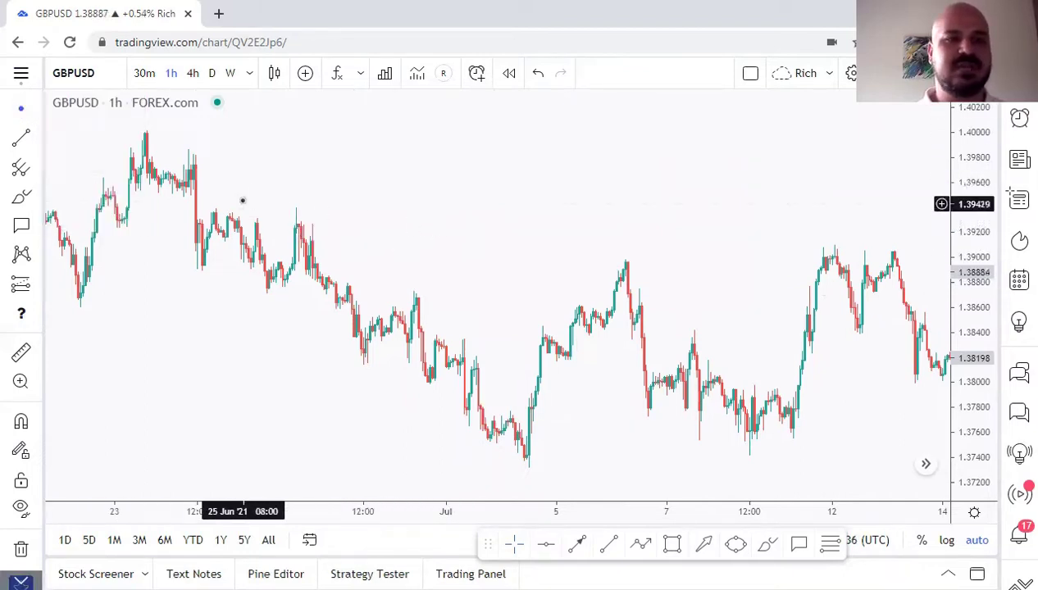
click(37, 109)
click(64, 109)
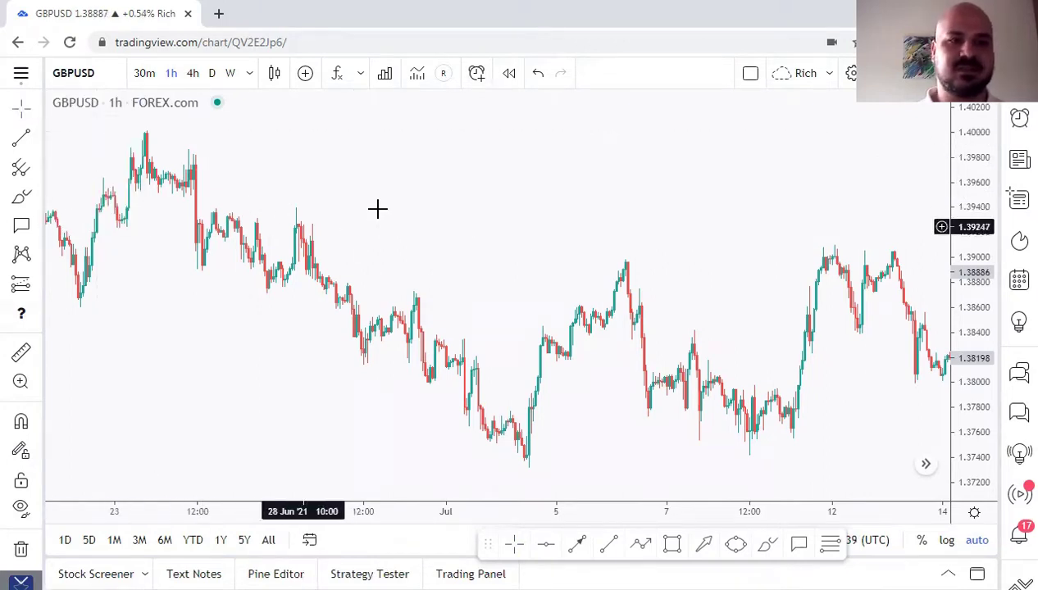
Look through the line drawing tools, and draw and delete a short trend line starting above the 29 June candles
click(39, 140)
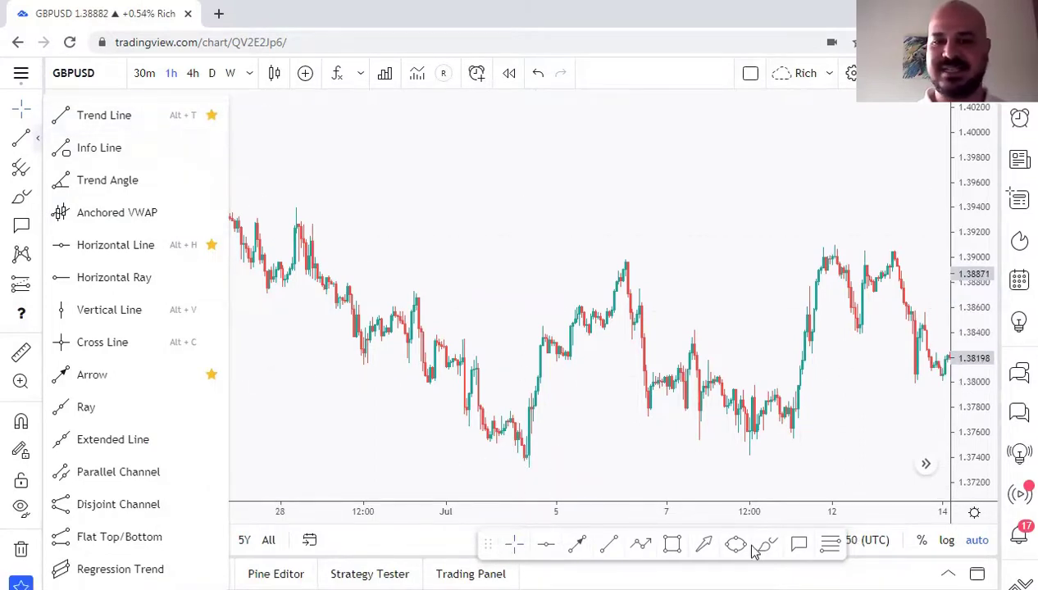
click(433, 242)
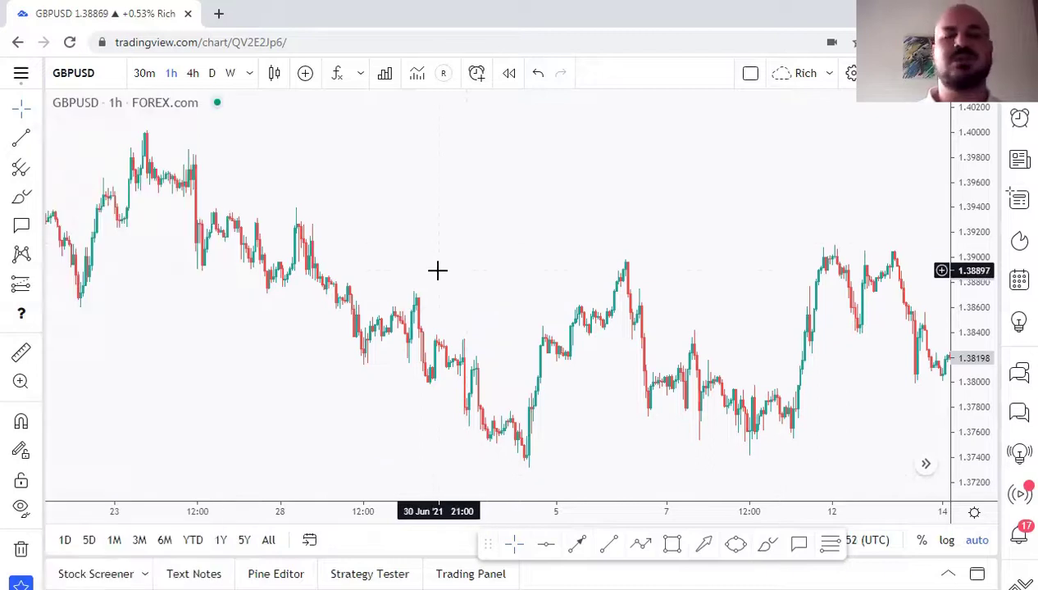
click(36, 139)
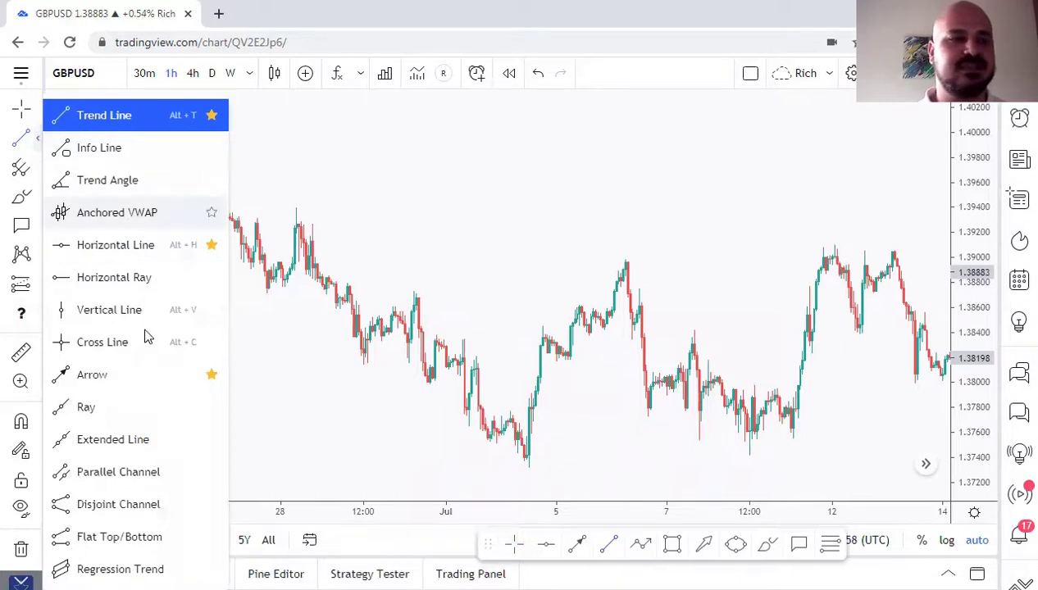
click(363, 210)
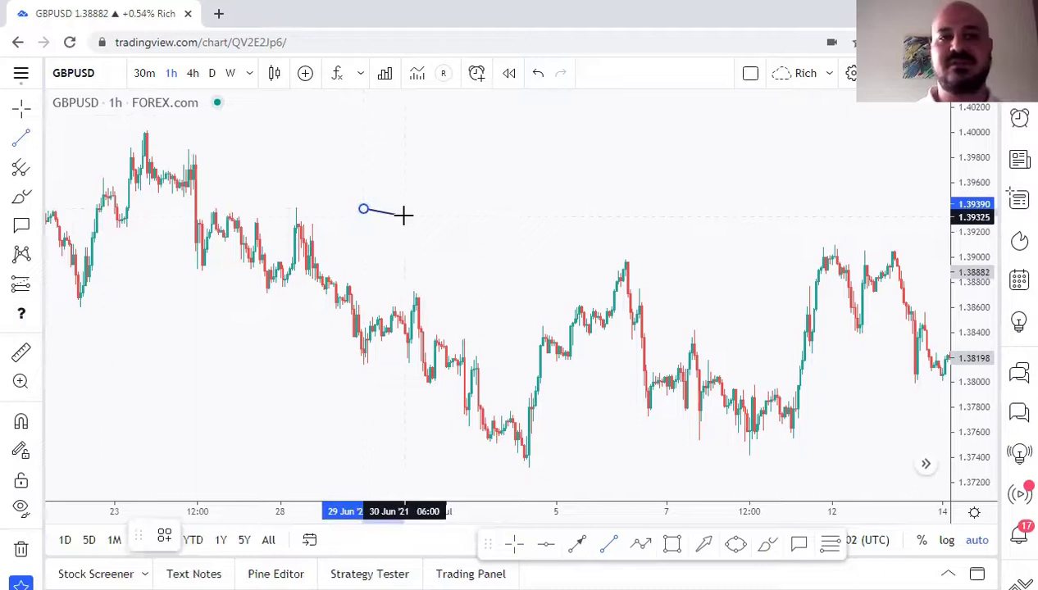
click(393, 180)
key(Delete)
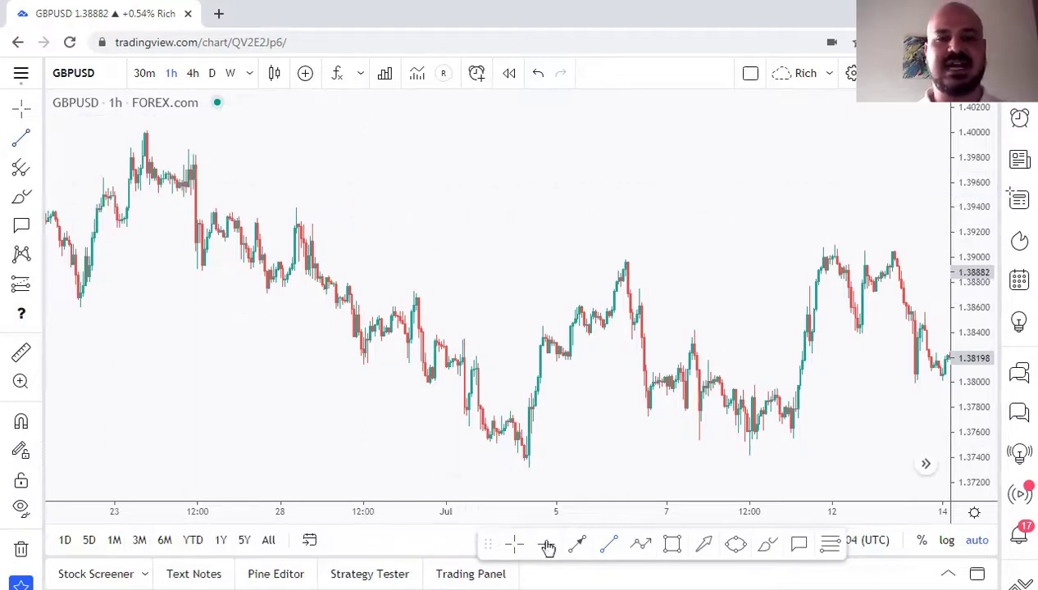
Move the toolbar of favorite drawing tools up over the price chart and back below the time axis
click(37, 143)
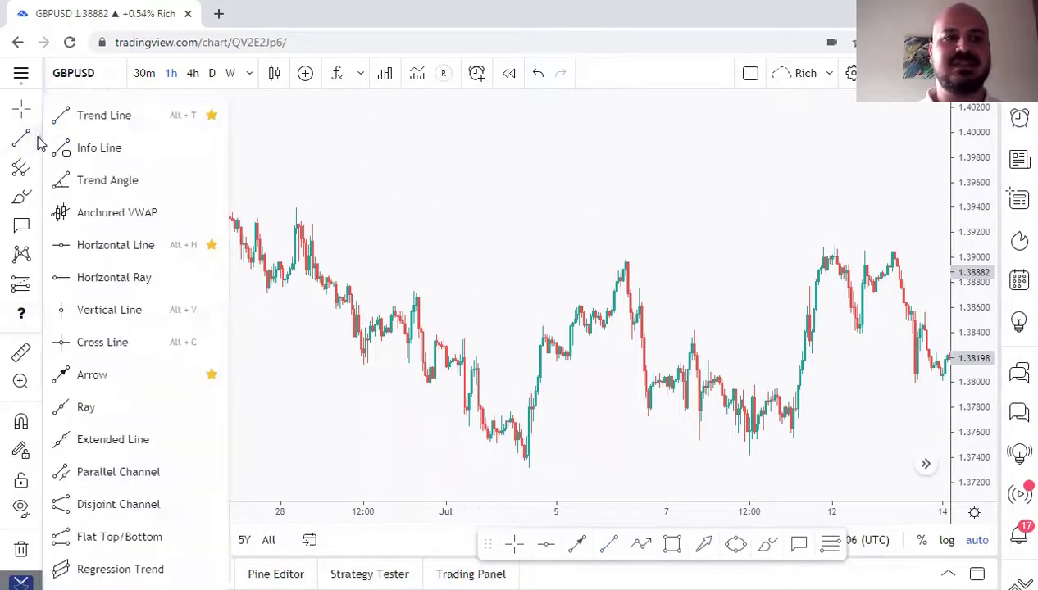
mouse_move(490, 539)
mouse_down()
mouse_move(505, 505)
mouse_move(224, 93)
mouse_move(233, 197)
mouse_move(100, 294)
mouse_up()
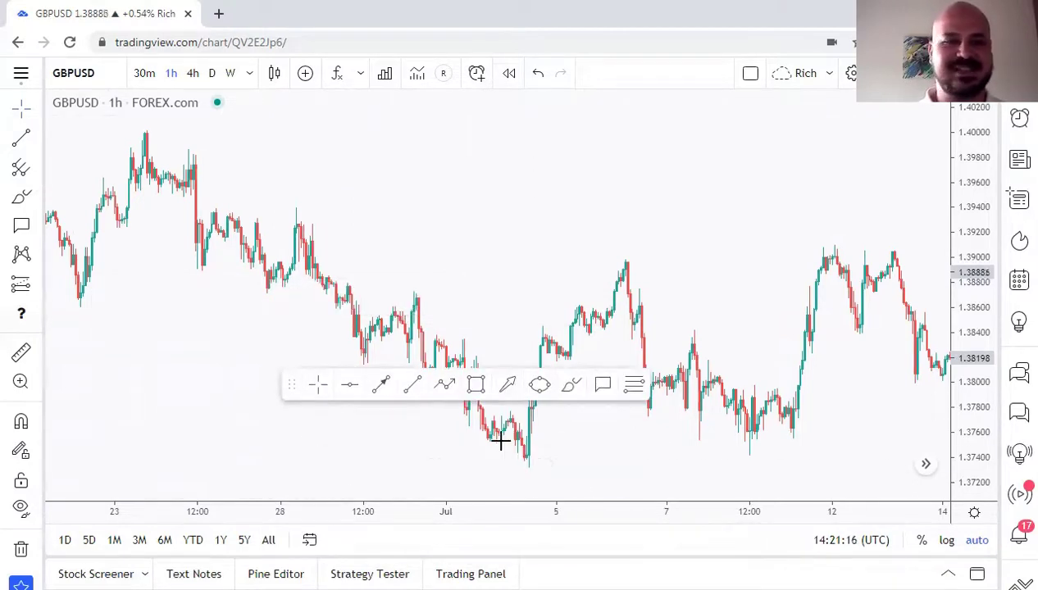
mouse_move(313, 398)
mouse_down()
mouse_move(451, 537)
mouse_move(110, 543)
mouse_move(447, 537)
mouse_up()
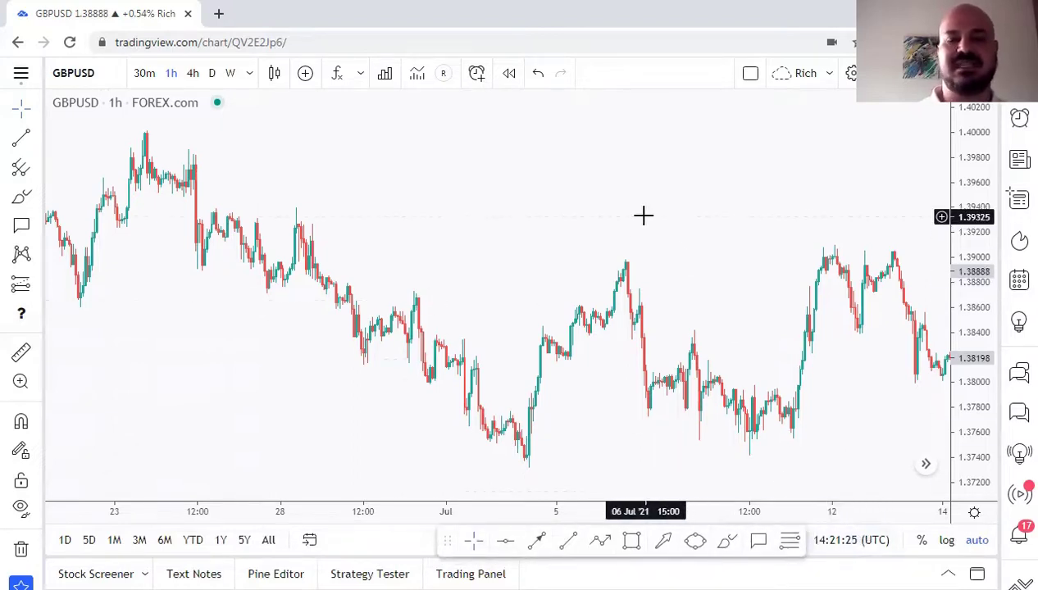
Draw a descending trend line from 25 June to 8 July 2021, with its ends adjusted to about 1.3953 and 1.3899
click(37, 137)
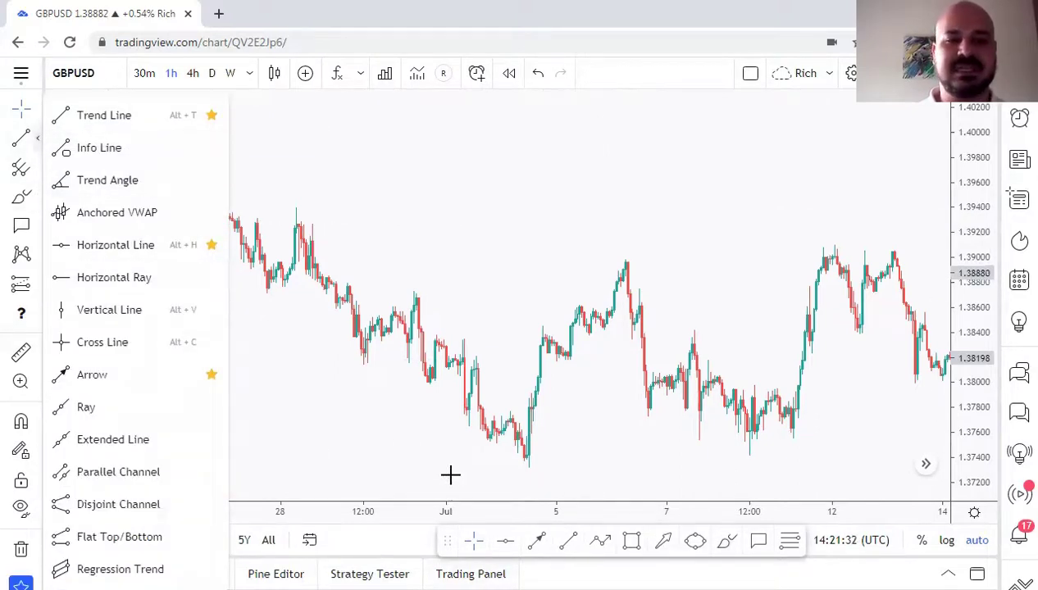
click(129, 123)
click(37, 138)
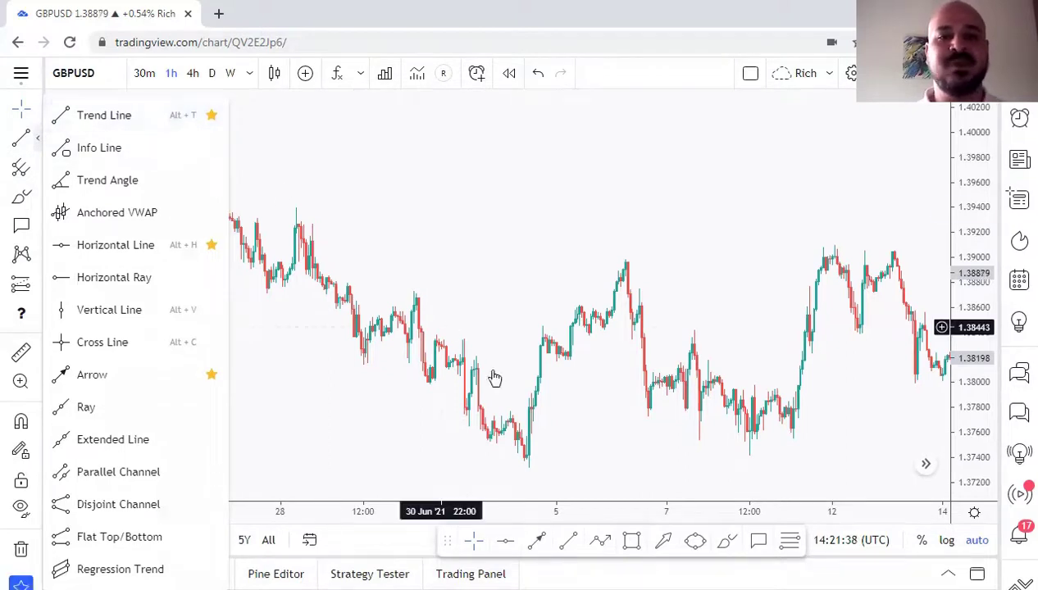
click(567, 545)
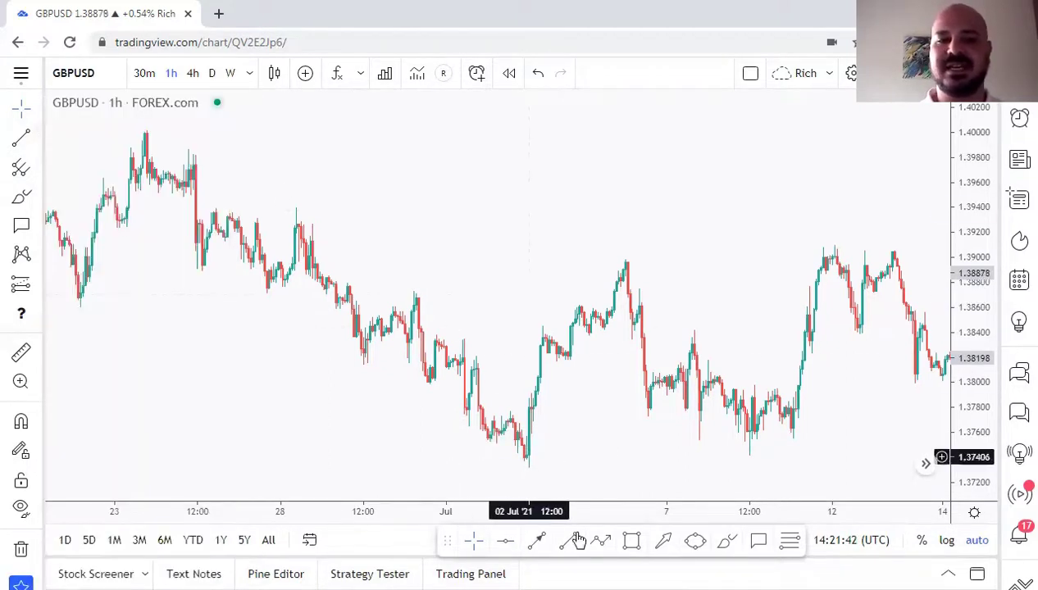
click(260, 169)
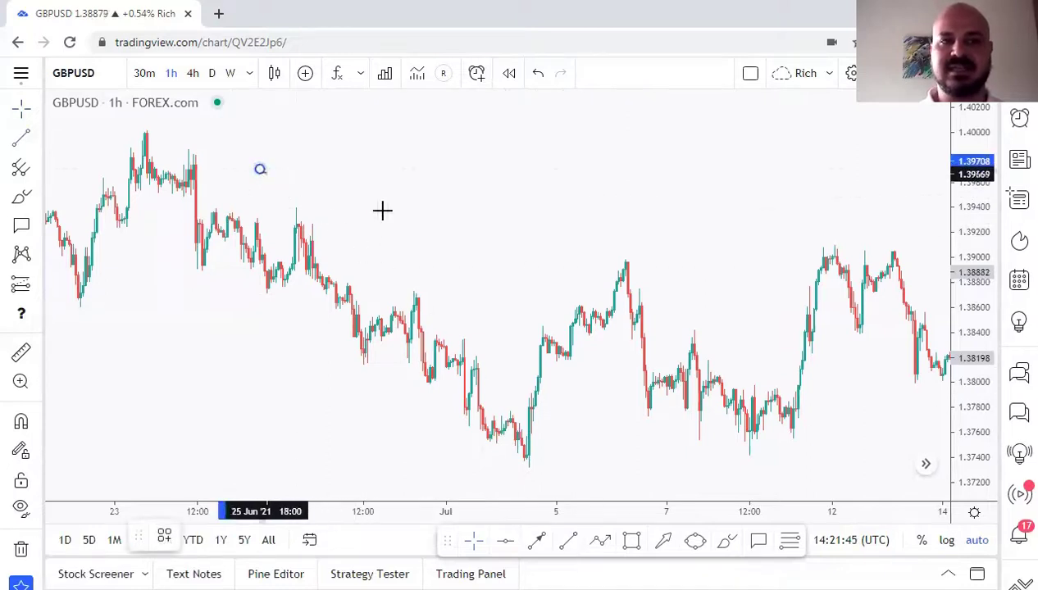
click(747, 278)
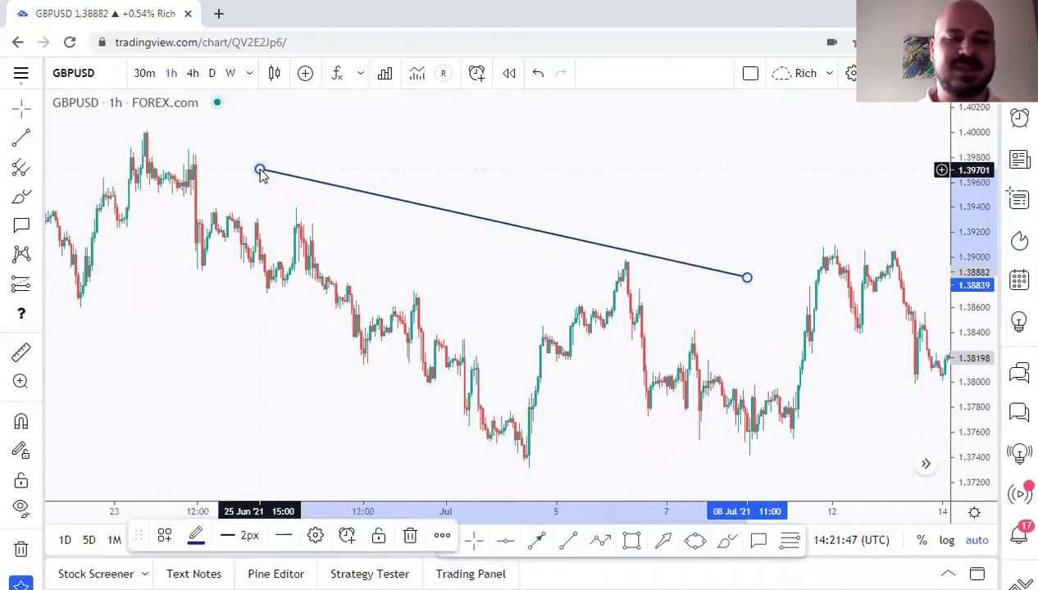
click(795, 311)
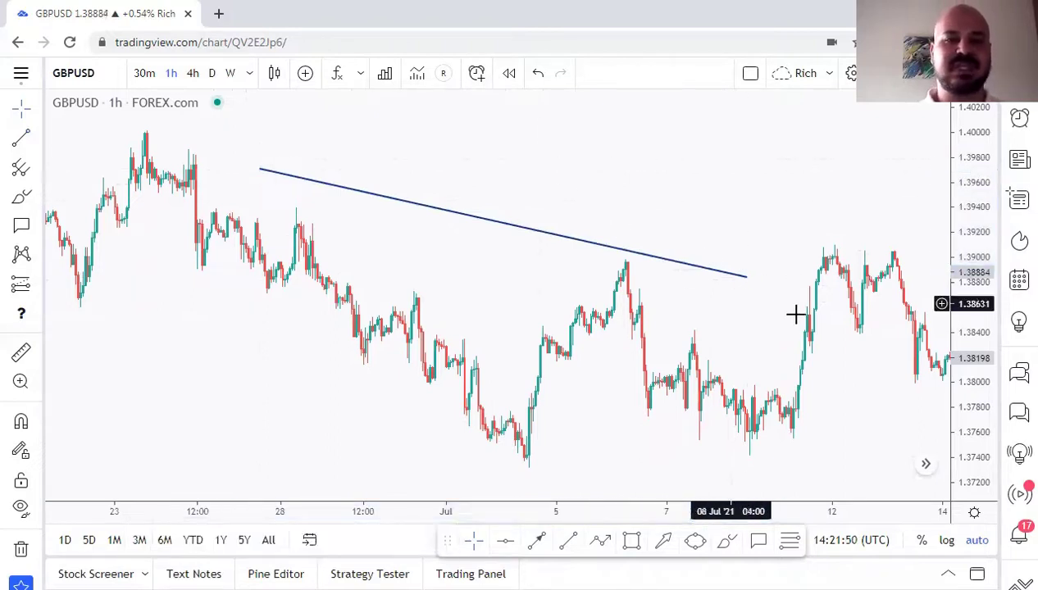
drag(747, 280, 738, 259)
drag(259, 170, 255, 192)
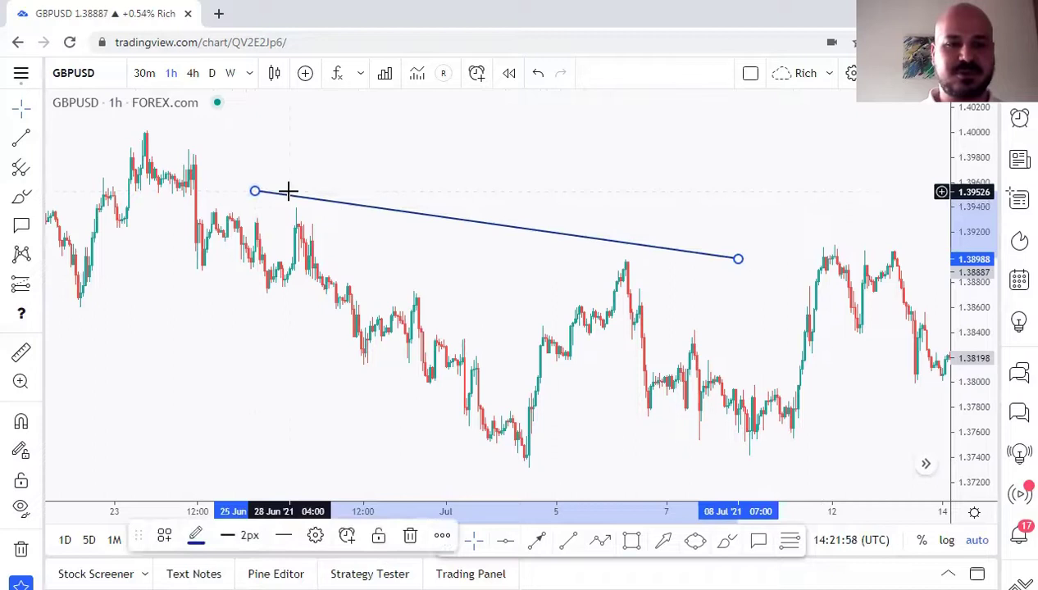
Reposition the trend line's floating formatting toolbar beside the favorite drawing tools, and deselect the line
click(444, 566)
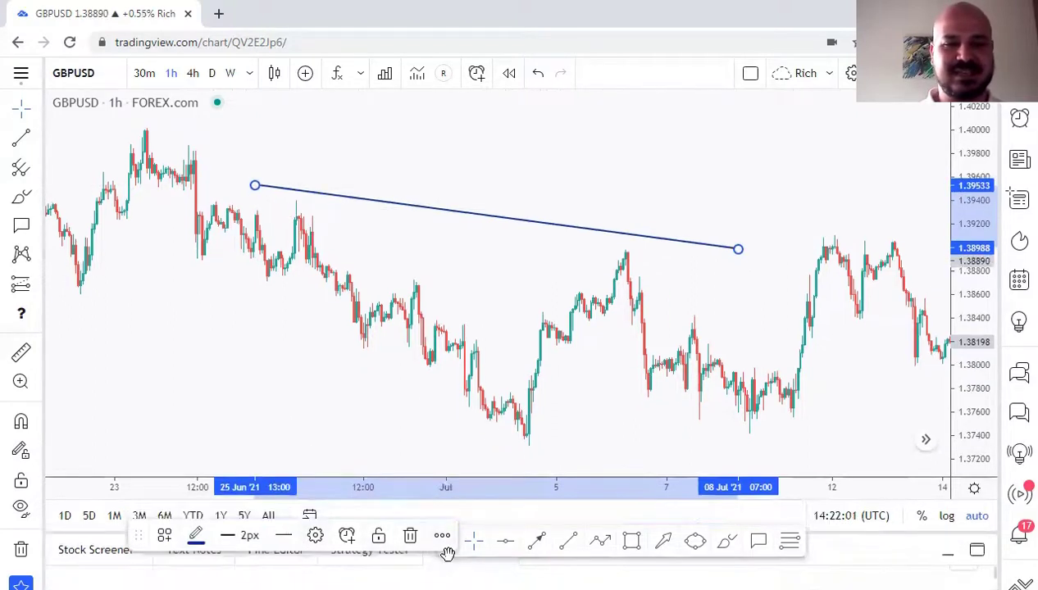
click(941, 553)
drag(138, 534, 111, 543)
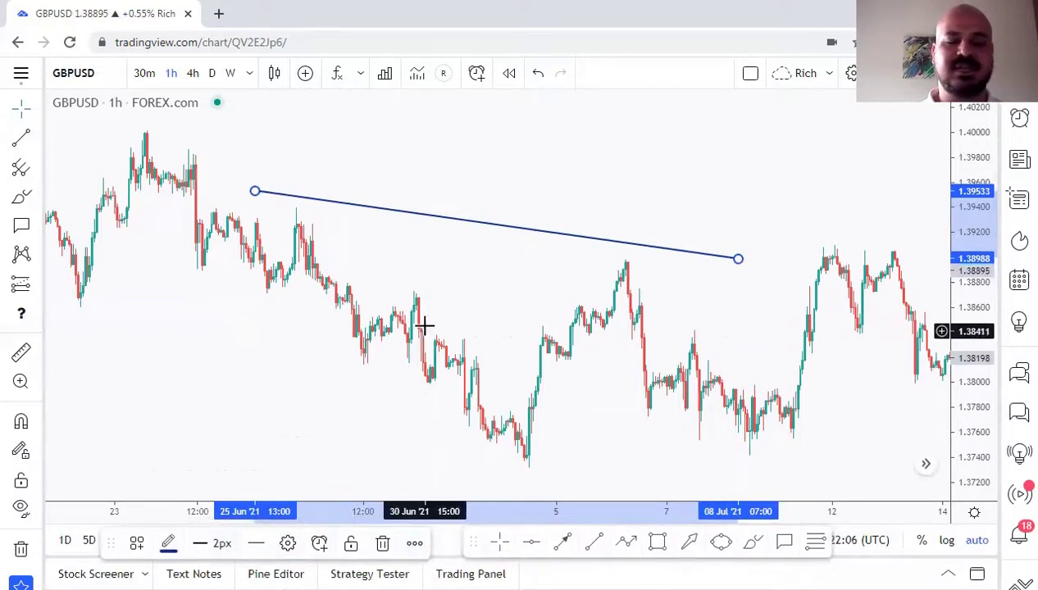
drag(132, 537, 137, 542)
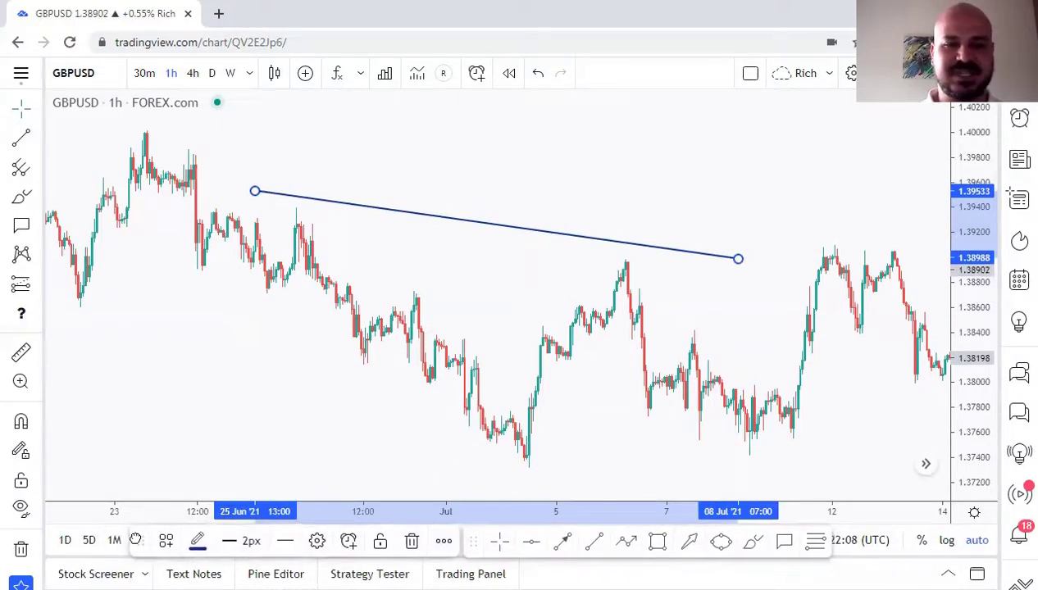
click(432, 328)
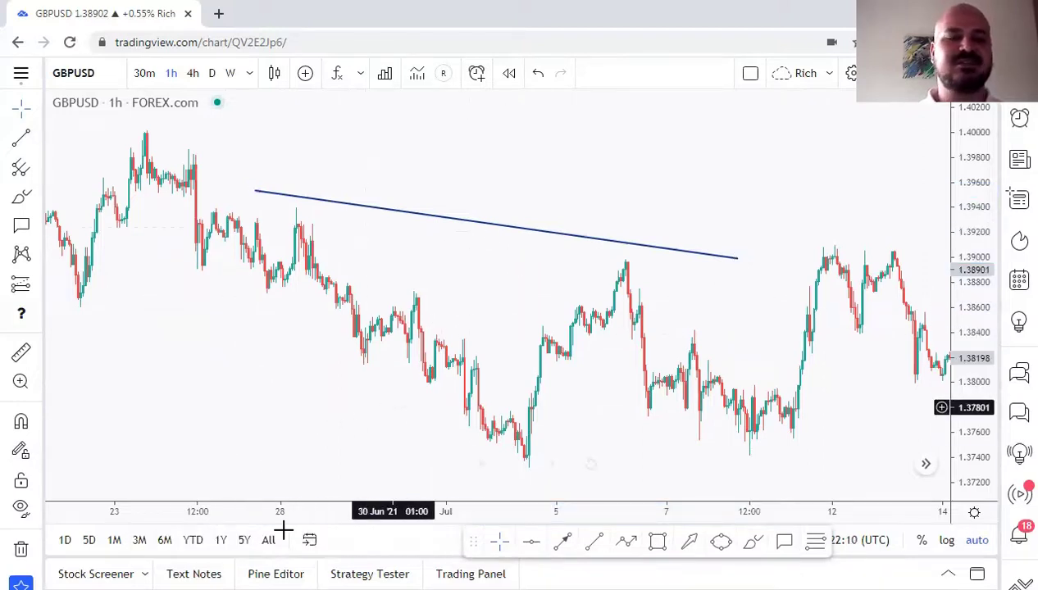
Try thicknesses of 4px and 1px on the trend line, and set it back to 2px
click(484, 230)
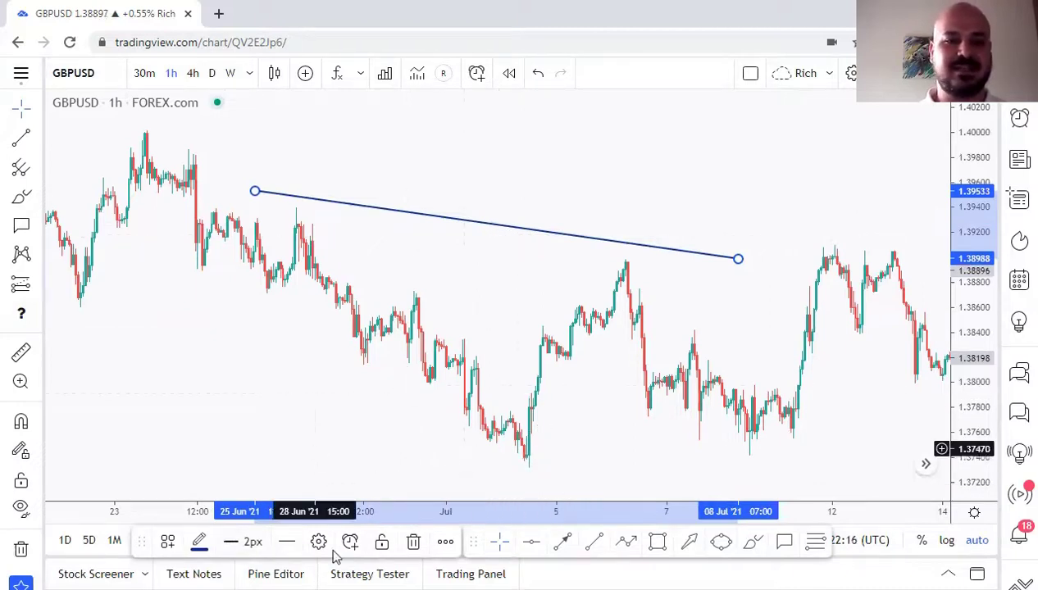
click(564, 385)
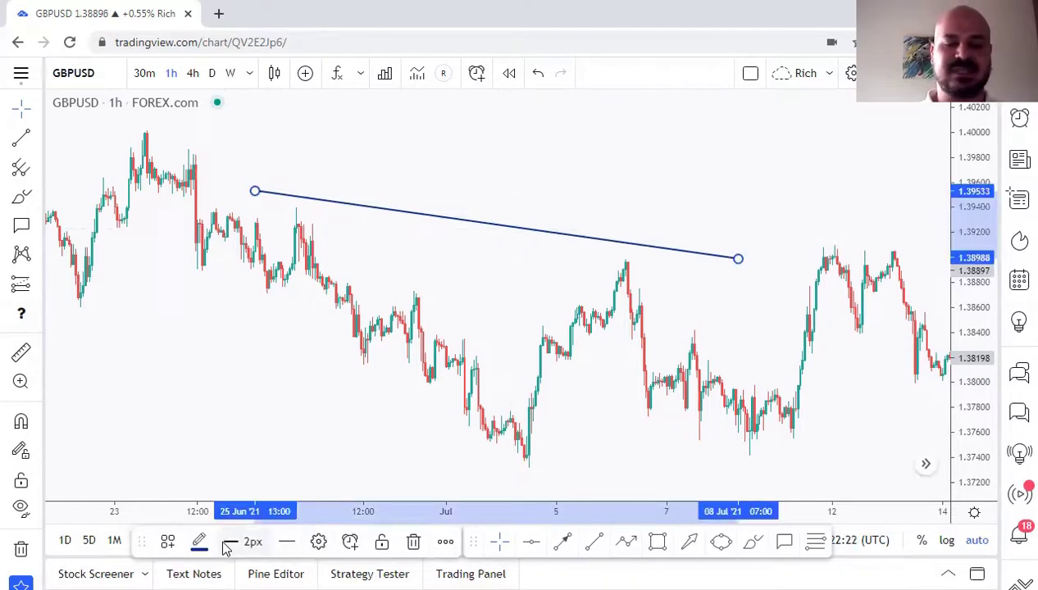
click(254, 548)
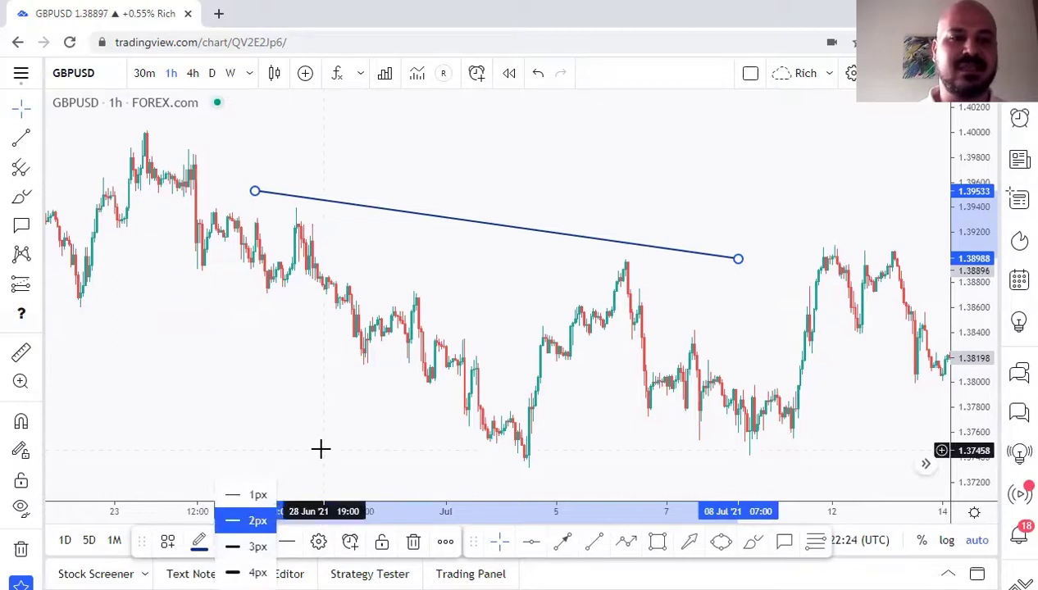
click(250, 570)
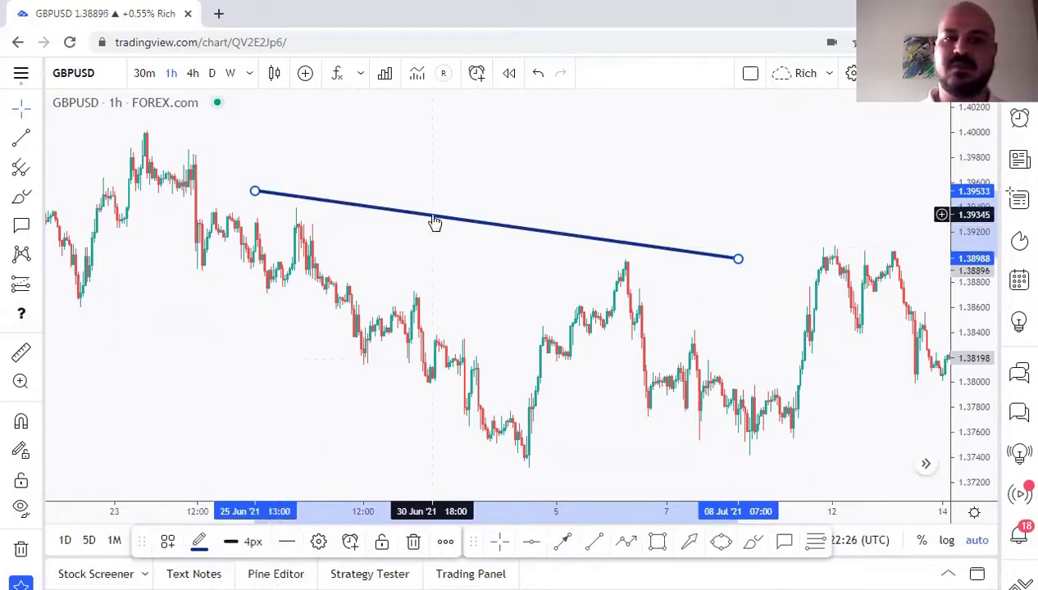
click(250, 545)
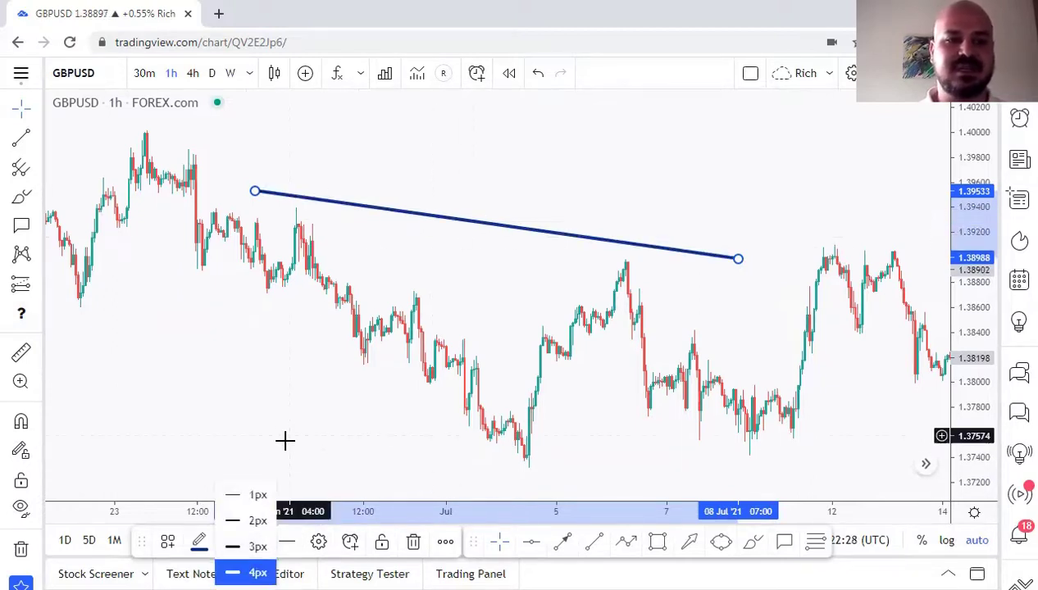
click(255, 494)
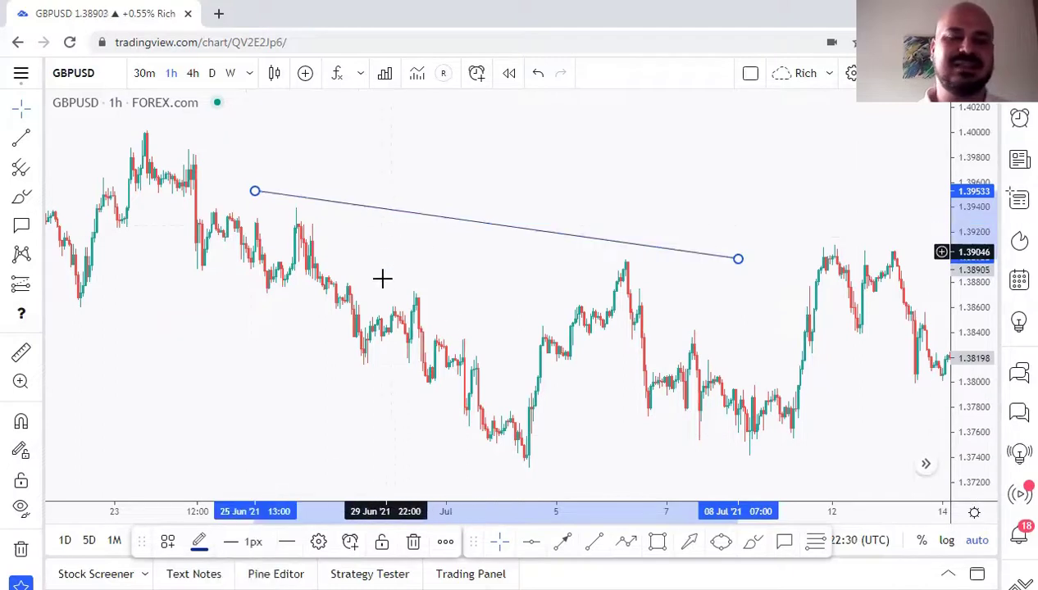
click(255, 545)
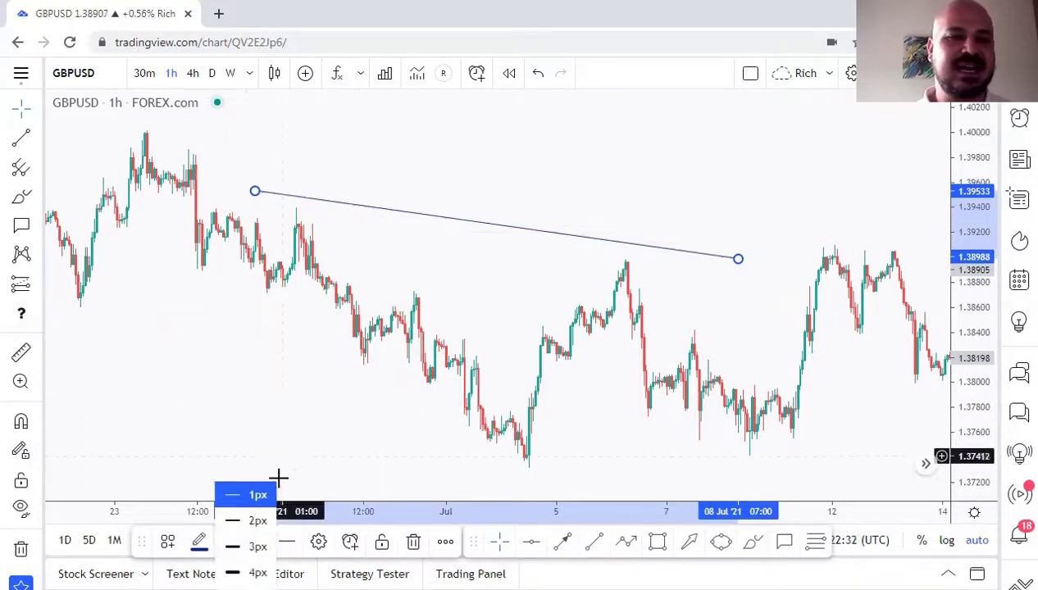
click(258, 519)
click(395, 282)
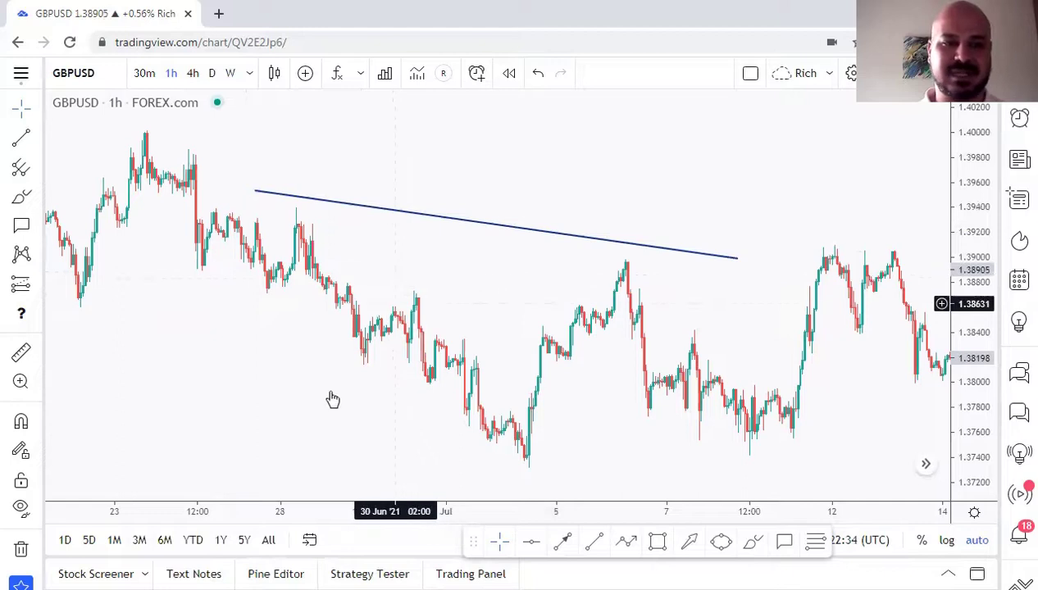
Change the trend line's color to red
click(368, 208)
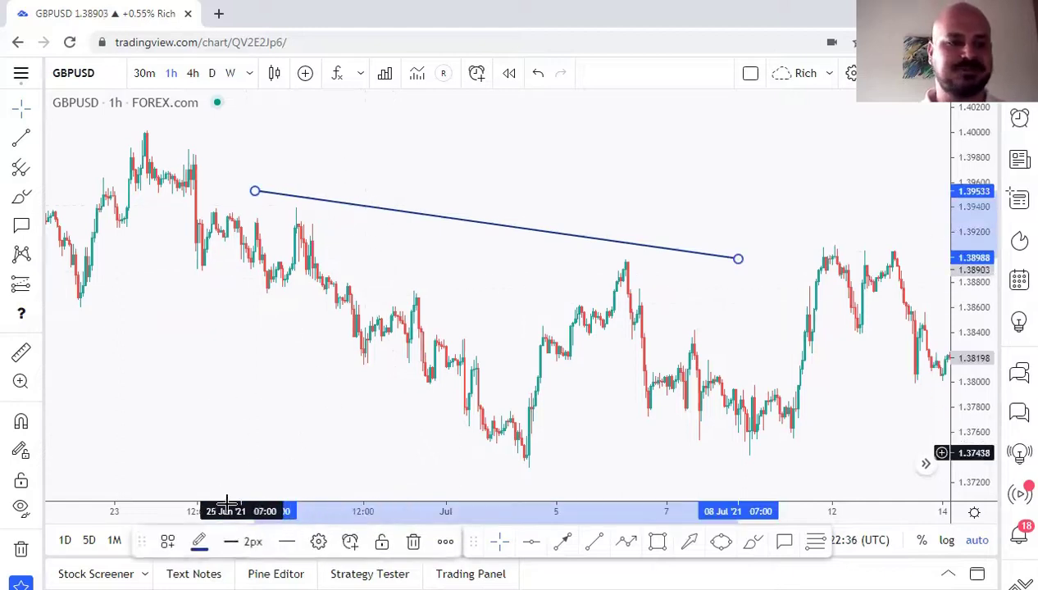
click(200, 542)
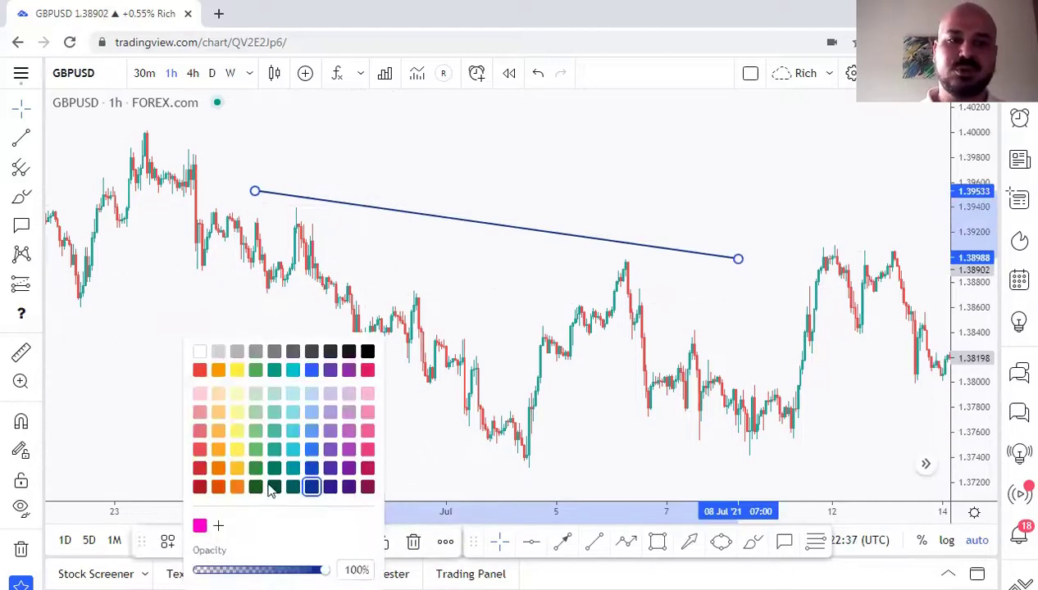
click(201, 372)
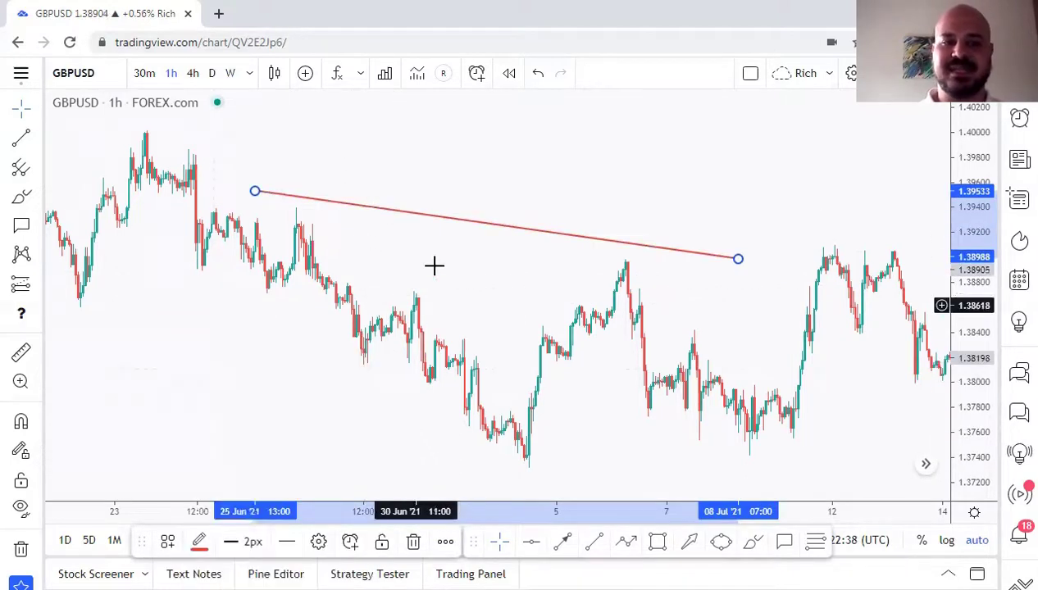
Try the dashed style on the red trend line, undo that change, and delete the line
click(285, 545)
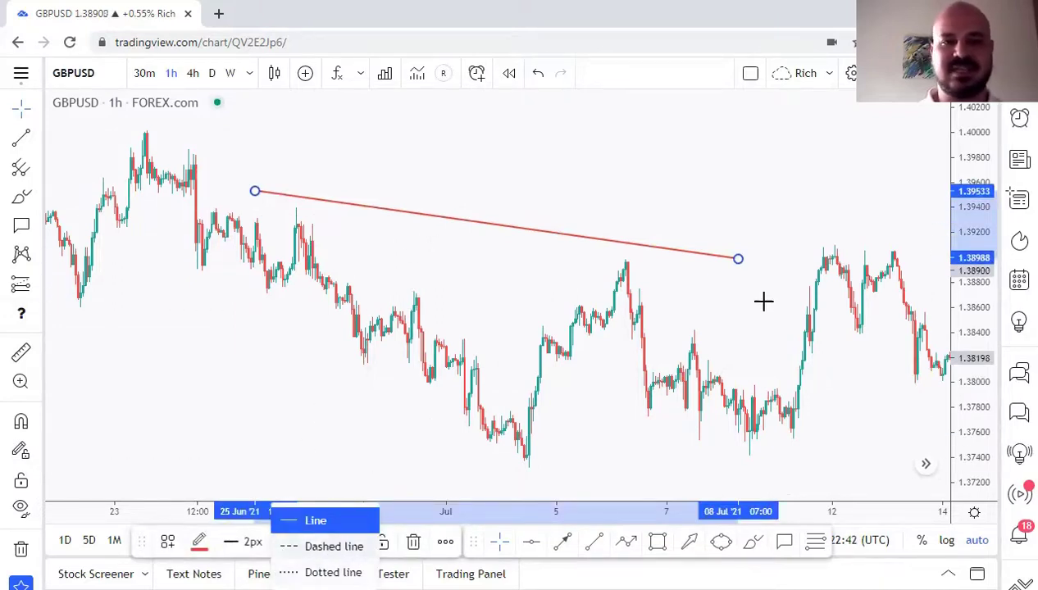
key(Down)
key(Return)
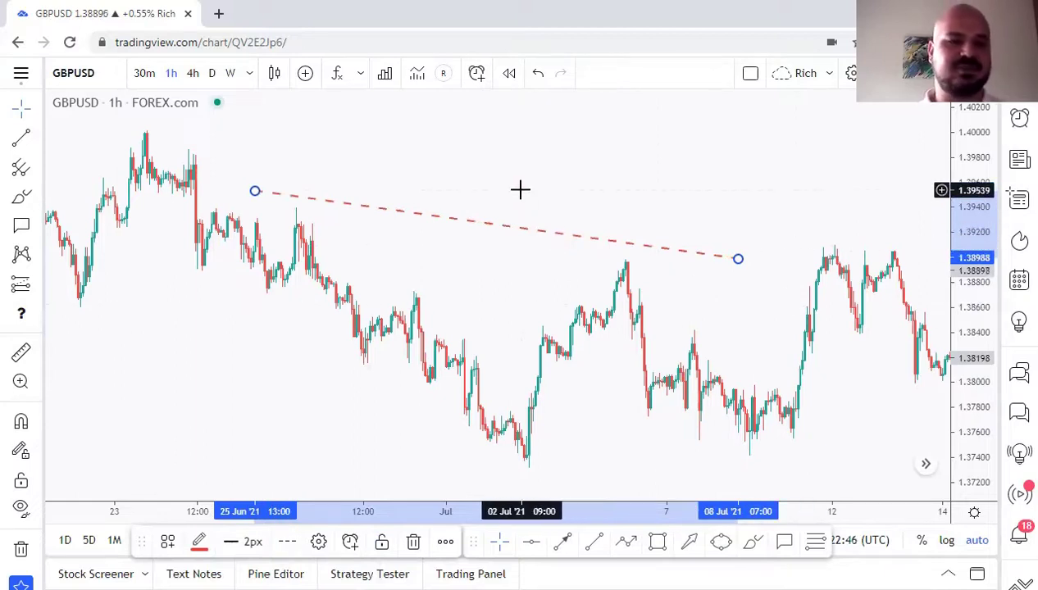
key(ctrl+z)
click(514, 228)
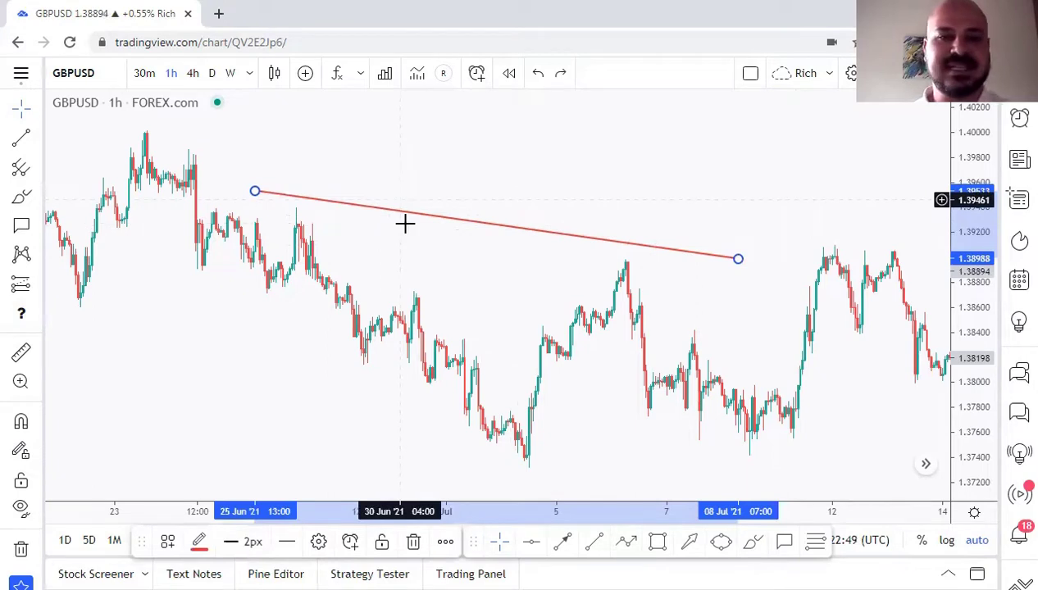
key(Delete)
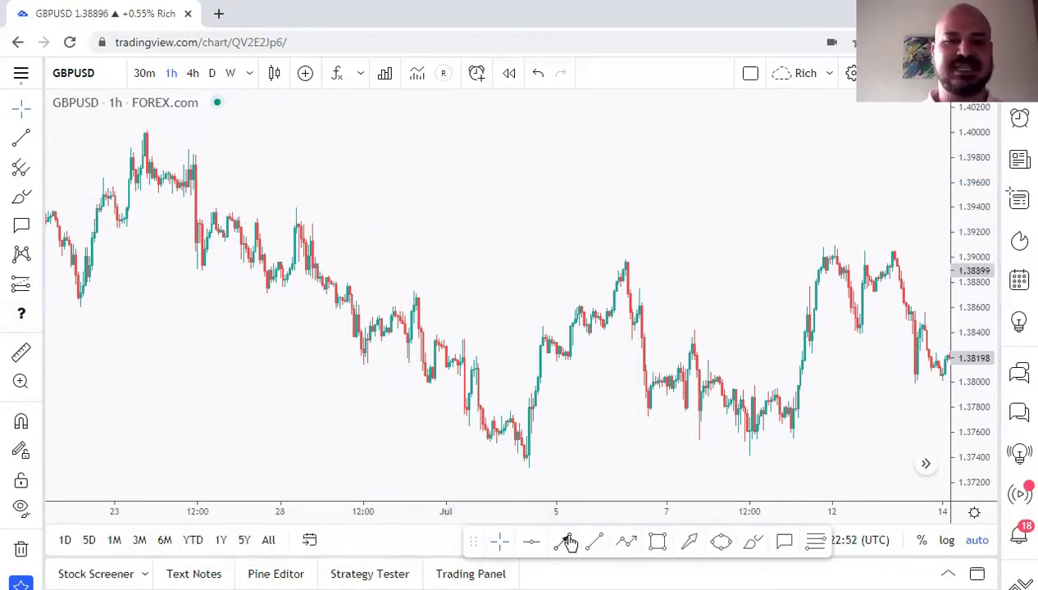
Draw a Trend Angle line rising at about 24° above the candles, from about 1.39183 to 1.40045
click(36, 139)
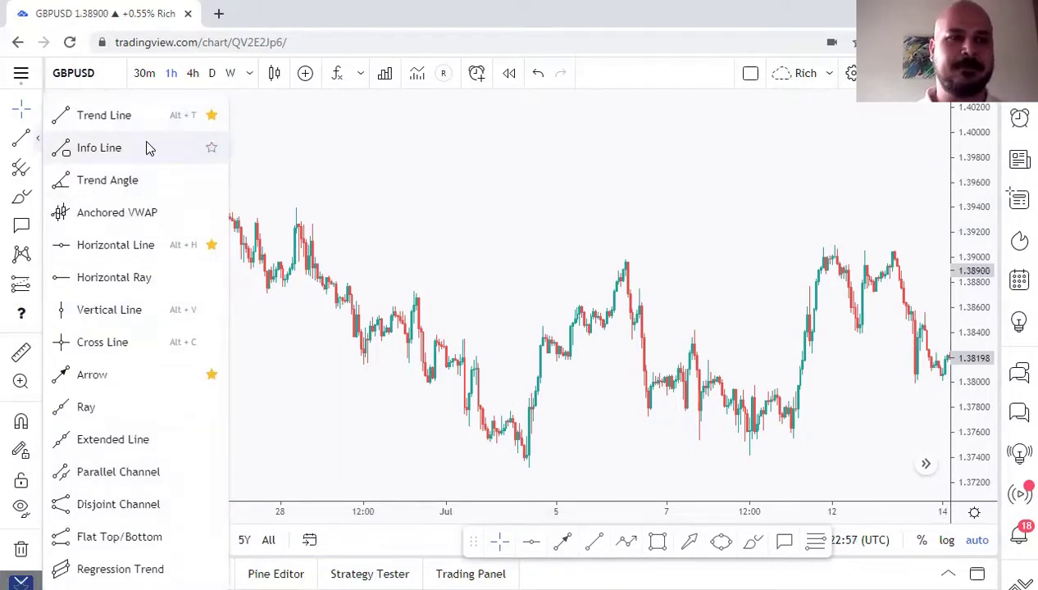
click(126, 182)
click(450, 235)
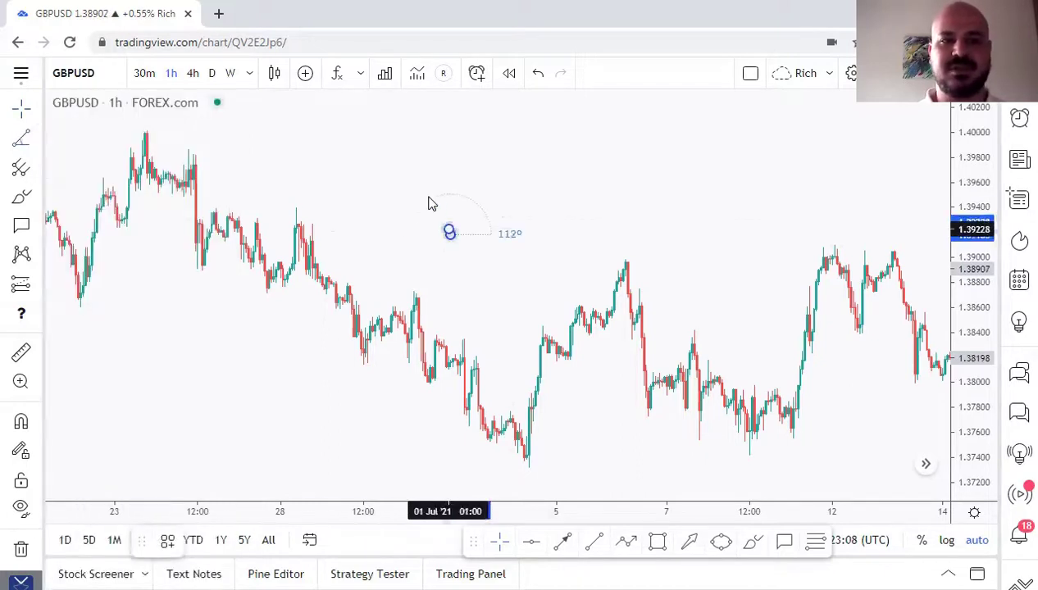
click(627, 146)
drag(668, 182, 687, 128)
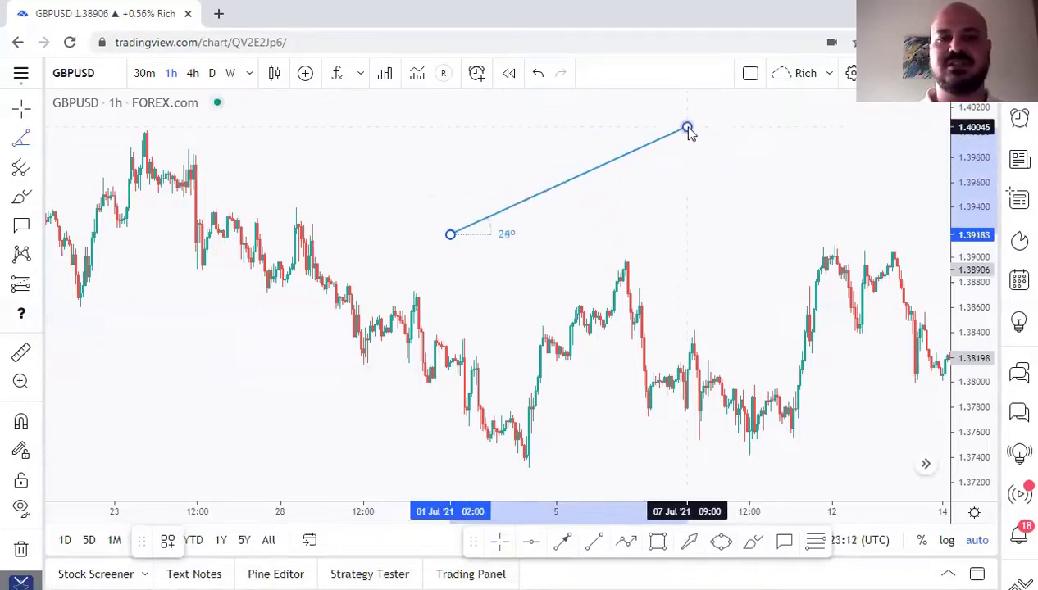
Delete the trend angle line from the chart
click(482, 146)
click(567, 190)
key(Delete)
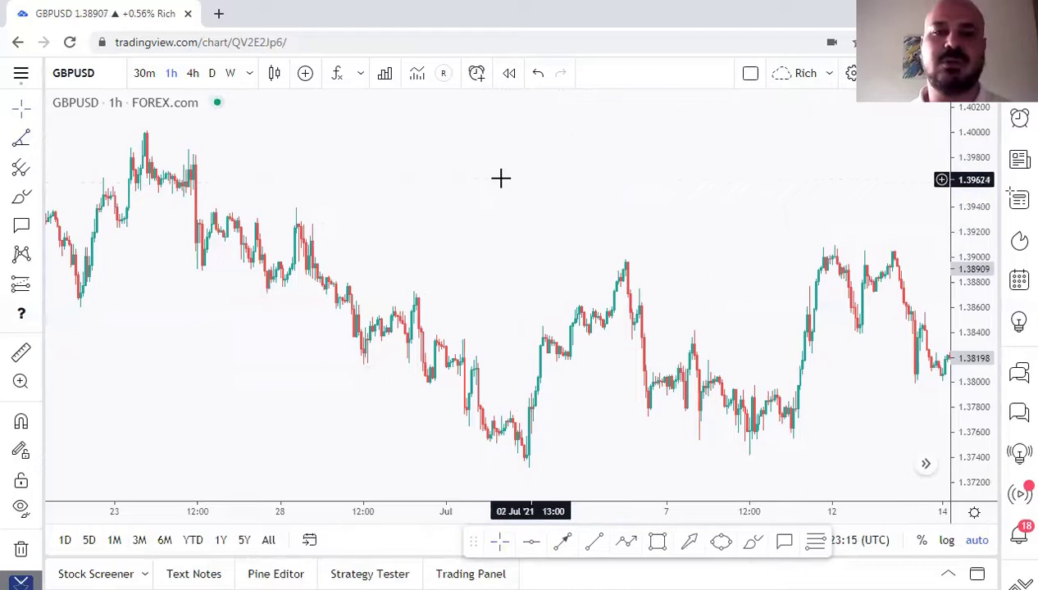
Place a horizontal line across the chart and raise it to about 1.39124
click(39, 139)
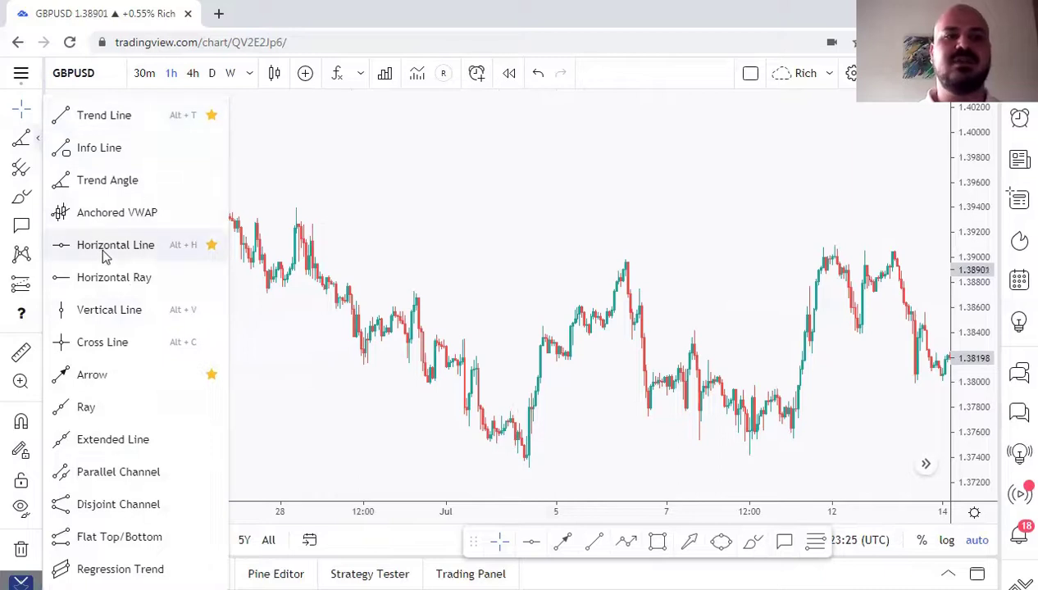
click(192, 258)
click(498, 298)
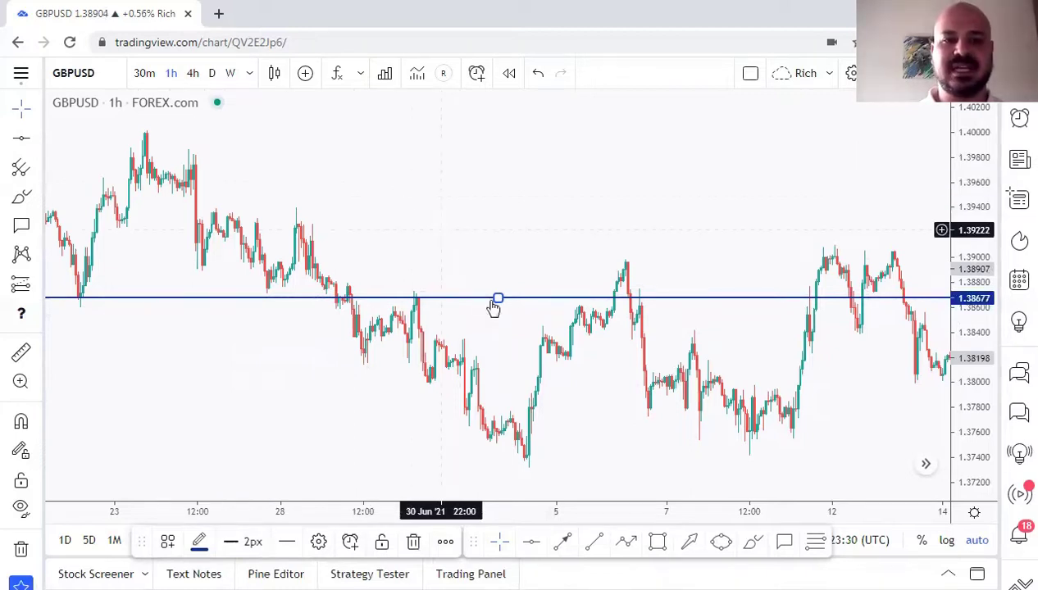
drag(484, 297, 480, 243)
Change the horizontal line's color to teal and its thickness to 4px
click(200, 542)
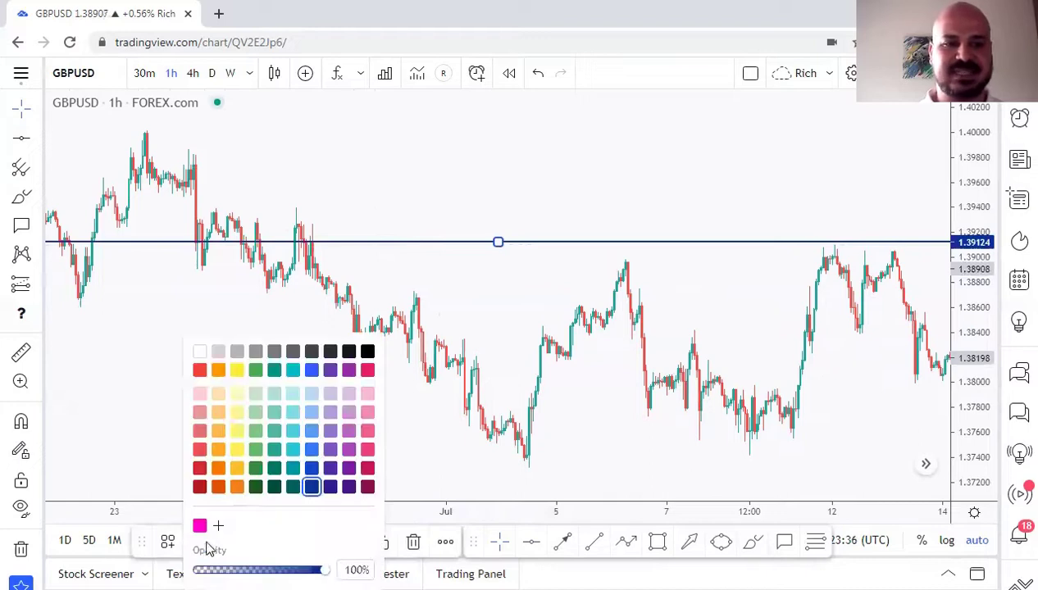
click(288, 368)
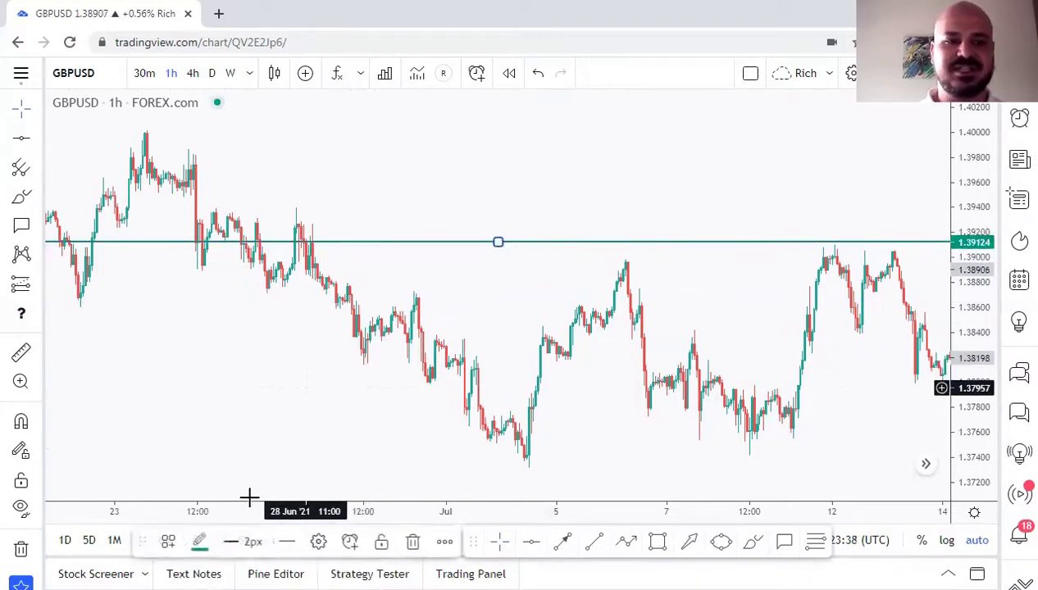
click(250, 548)
click(255, 570)
click(401, 418)
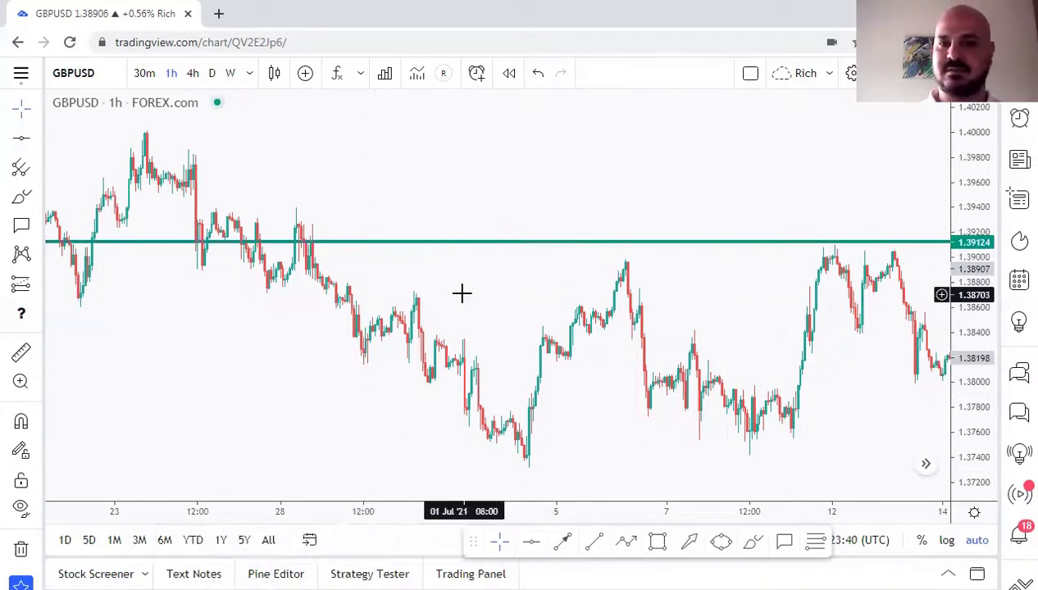
Check the horizontal line's price coordinate in its settings, close them, and lower the line to about 1.39001
click(499, 243)
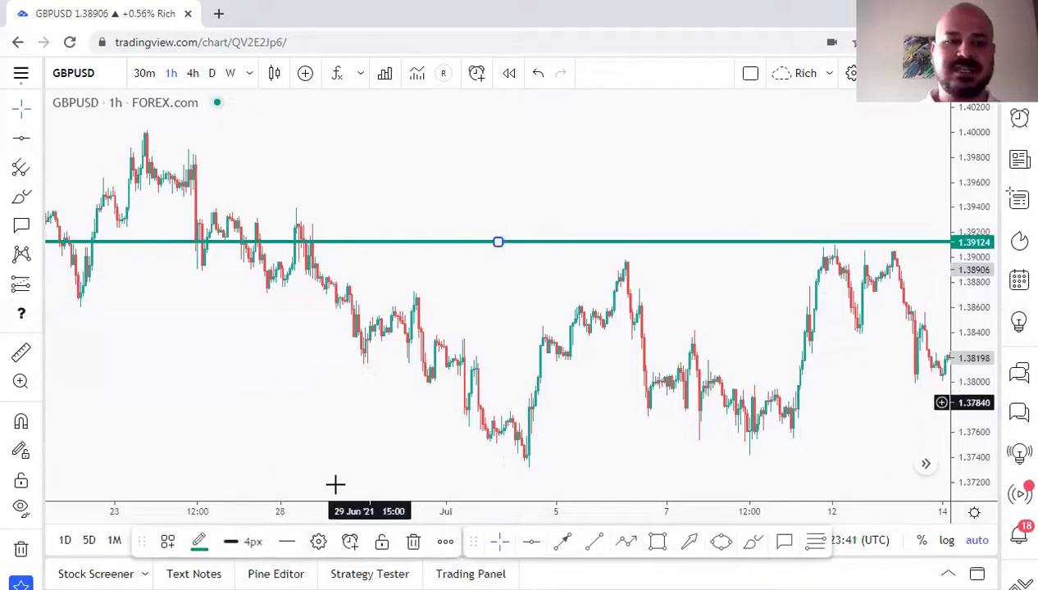
click(319, 543)
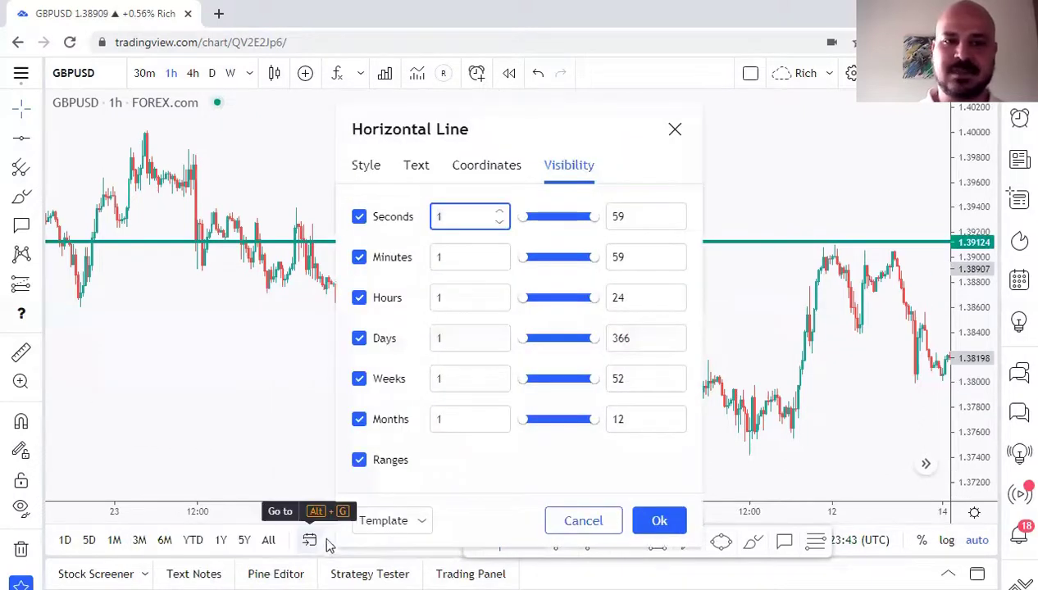
click(489, 166)
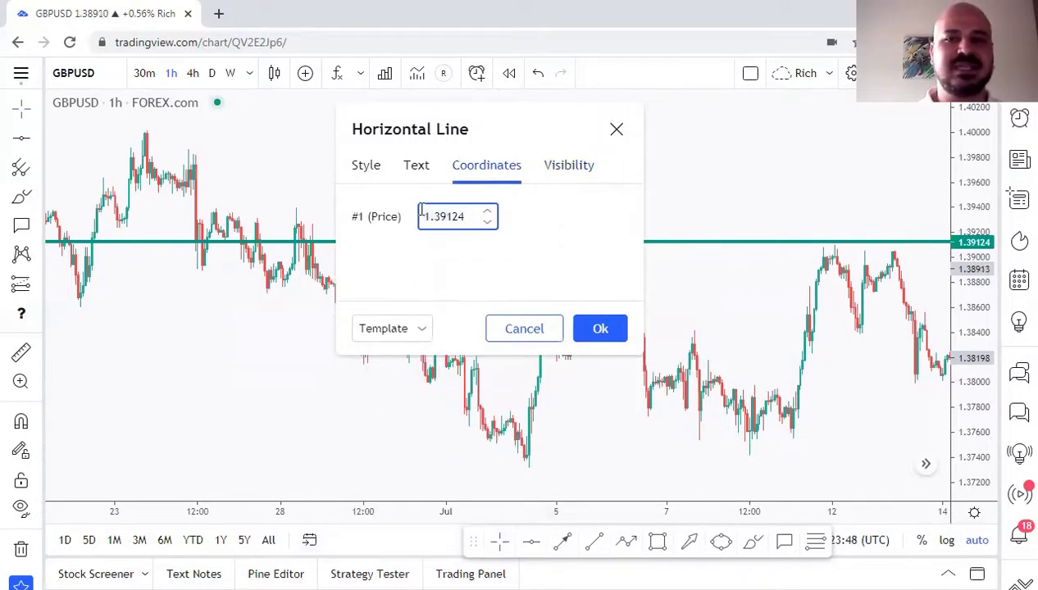
click(617, 129)
mouse_move(635, 249)
mouse_down()
mouse_move(633, 332)
mouse_move(624, 257)
mouse_up()
Set the horizontal line's price coordinate to 1.39
double_click(502, 257)
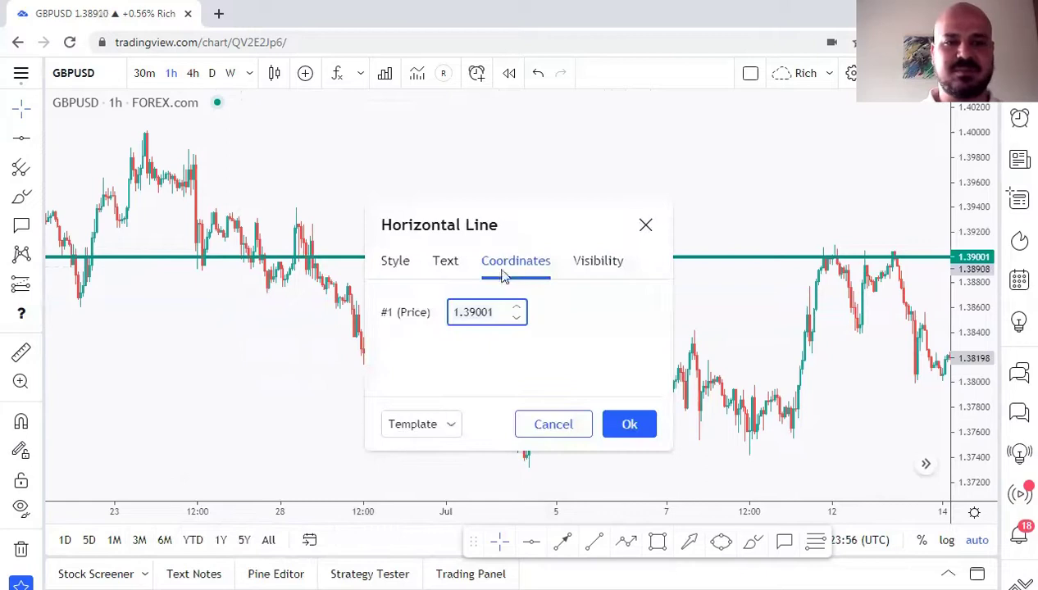
key(BackSpace)
key(BackSpace)
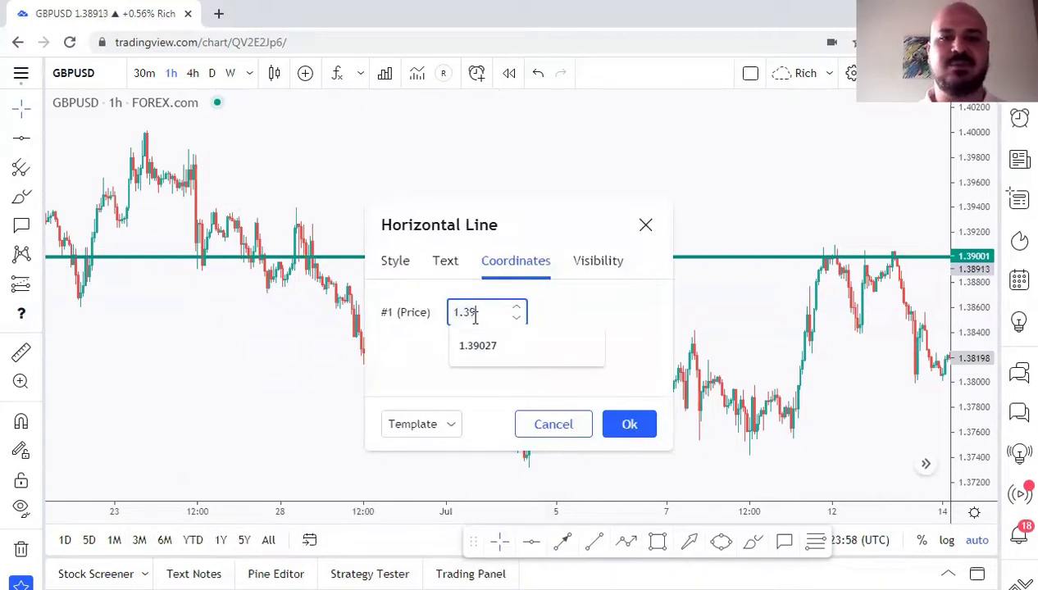
click(630, 425)
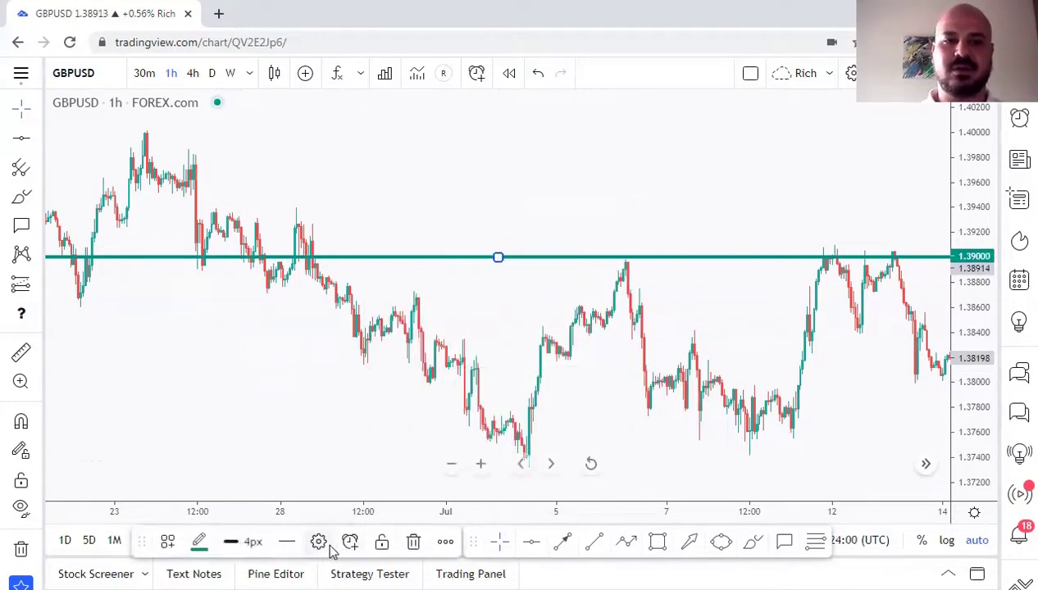
Set the horizontal line's price coordinate to 1.395
click(330, 547)
key(BackSpace)
text(546)
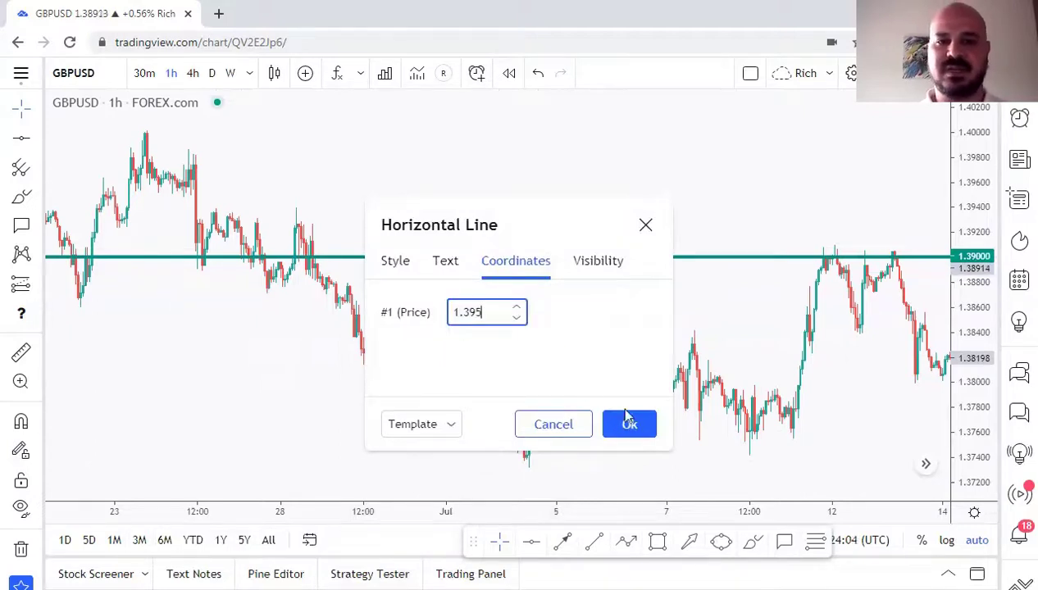
click(627, 423)
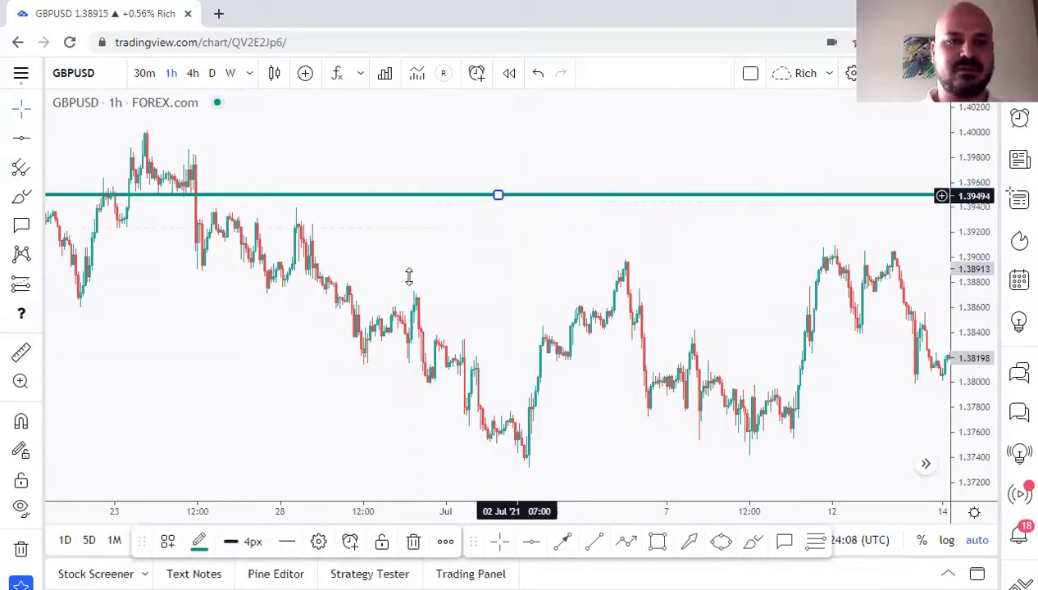
Set the horizontal line's thickness to 2px and its color to dark blue, and deselect it
click(251, 541)
click(258, 520)
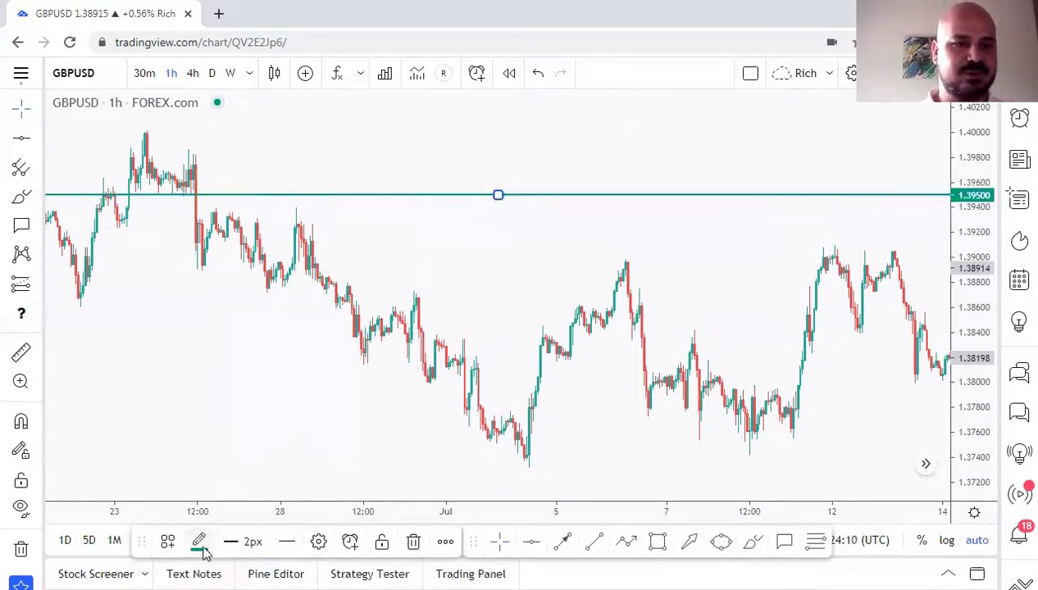
click(198, 541)
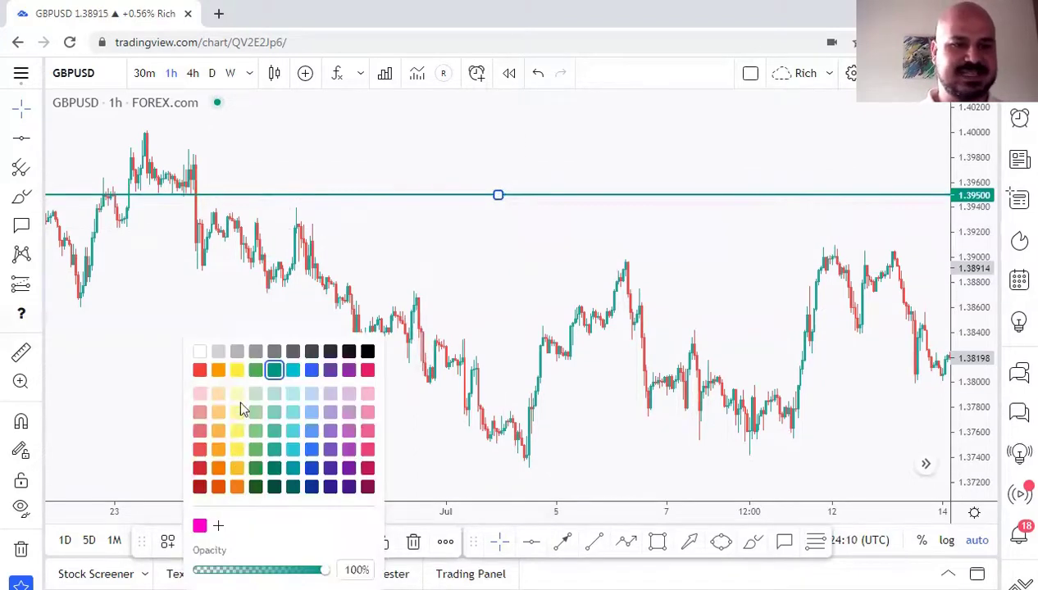
click(321, 486)
click(552, 263)
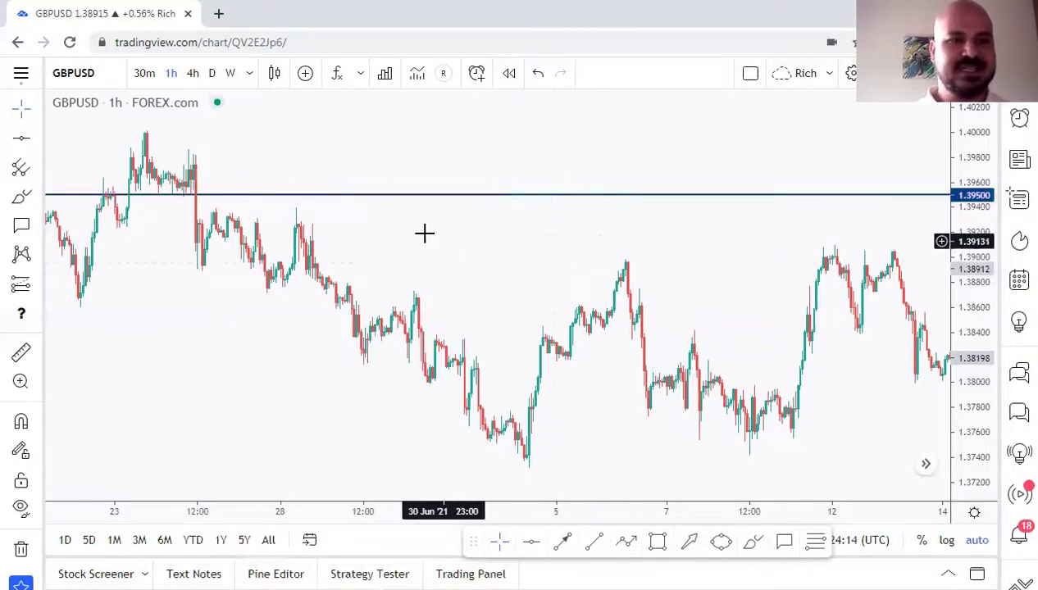
Lock the horizontal line and try to move it to test the lock
drag(452, 197, 459, 202)
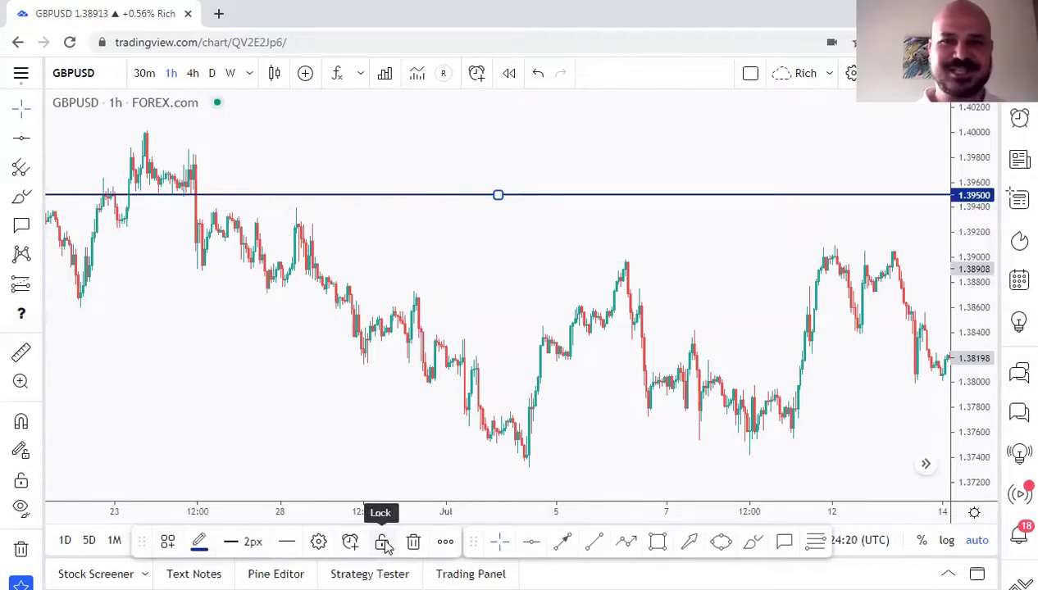
click(544, 282)
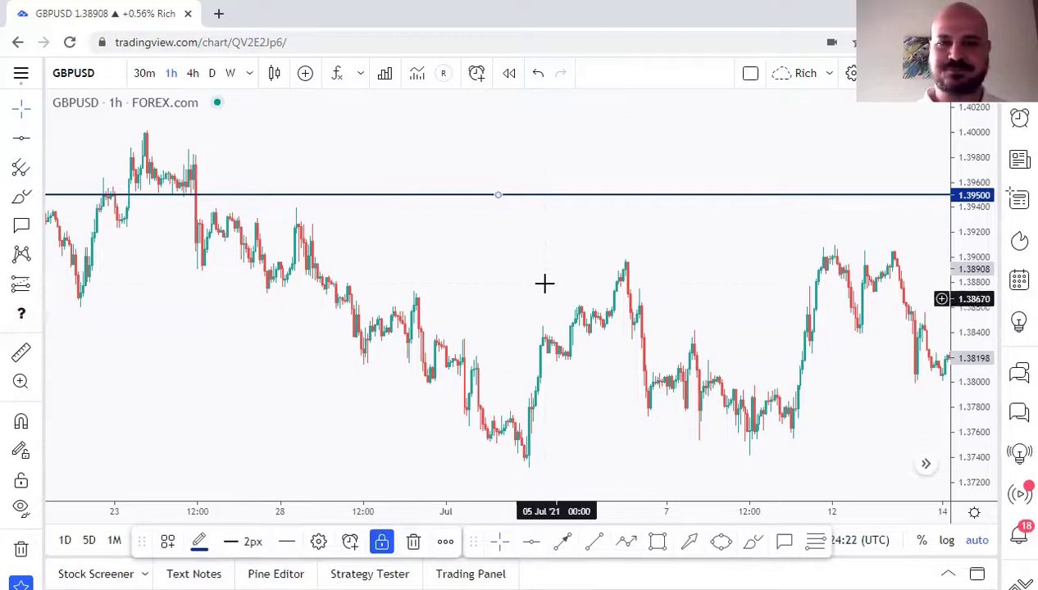
click(515, 197)
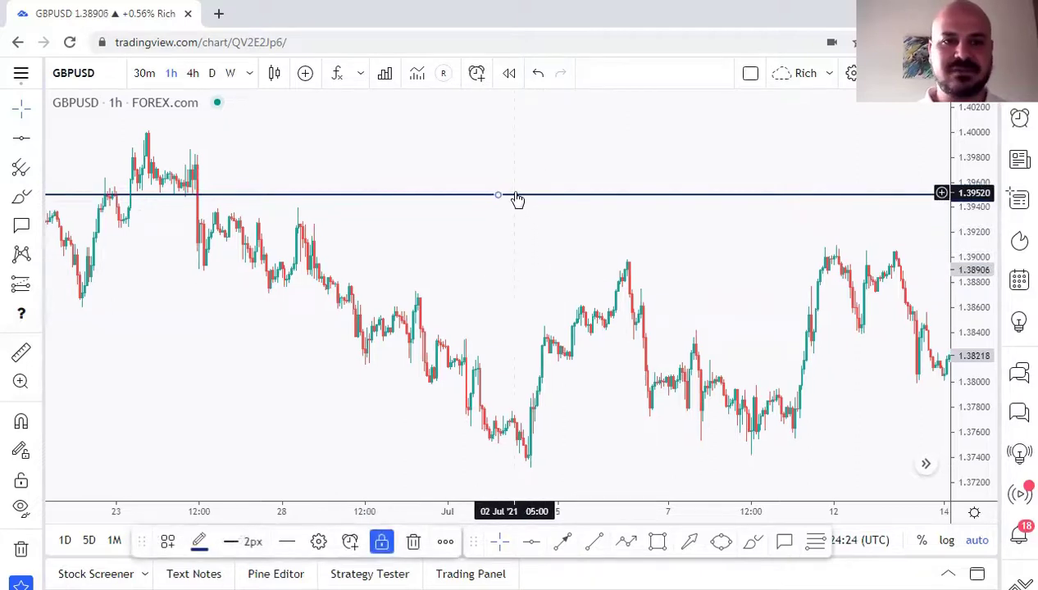
click(522, 190)
mouse_move(531, 198)
mouse_down()
mouse_move(526, 206)
mouse_move(534, 199)
mouse_up()
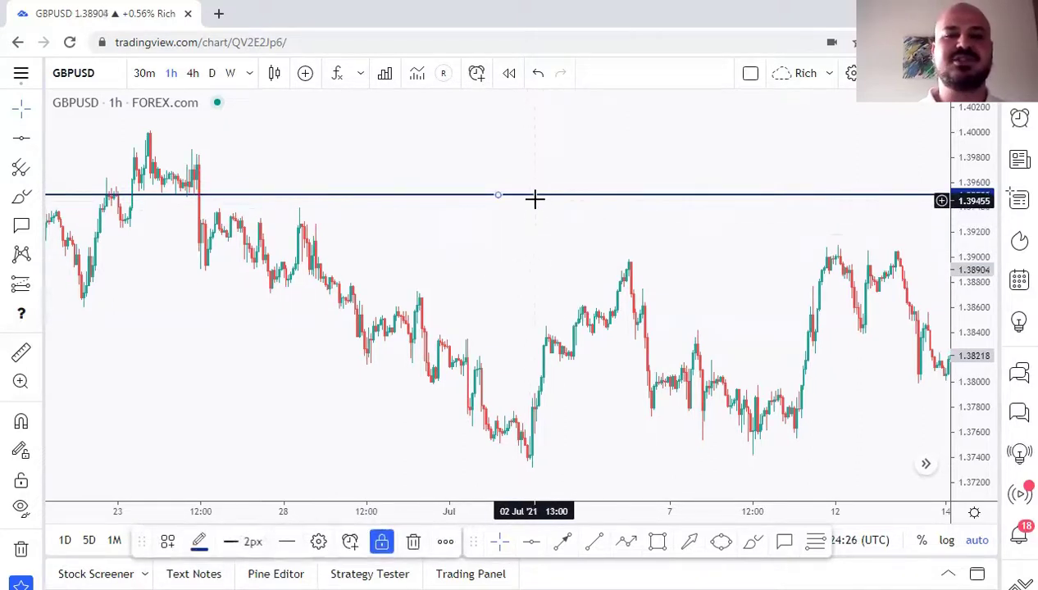
drag(526, 237, 528, 278)
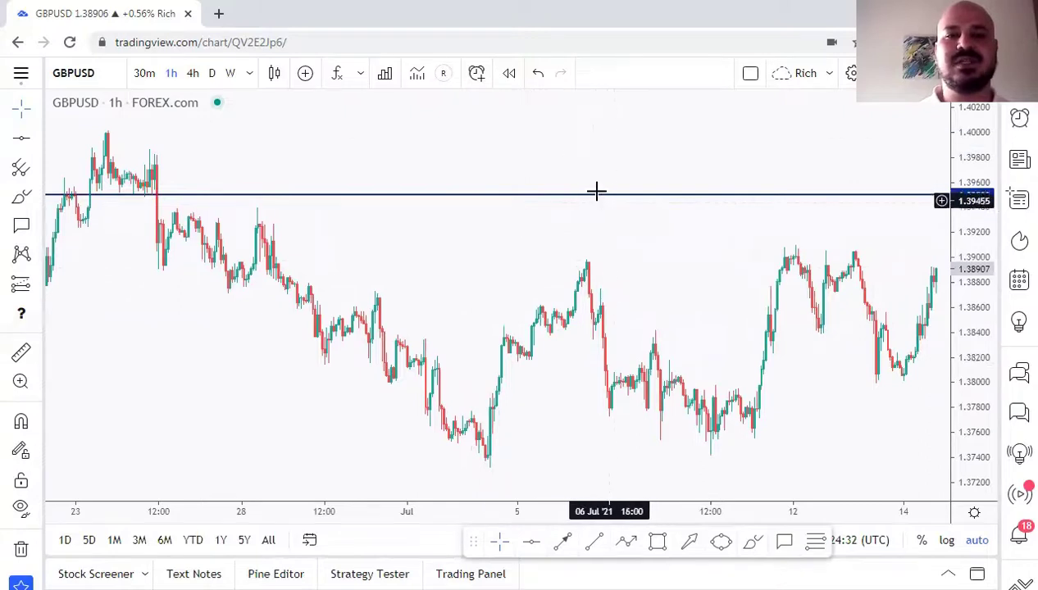
drag(596, 193, 593, 200)
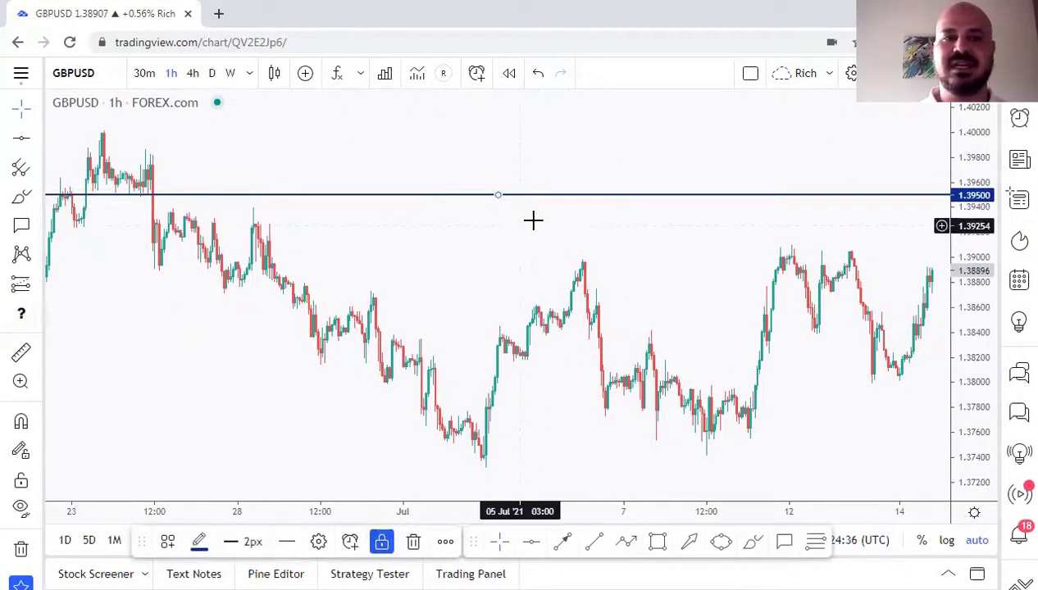
drag(470, 256, 466, 257)
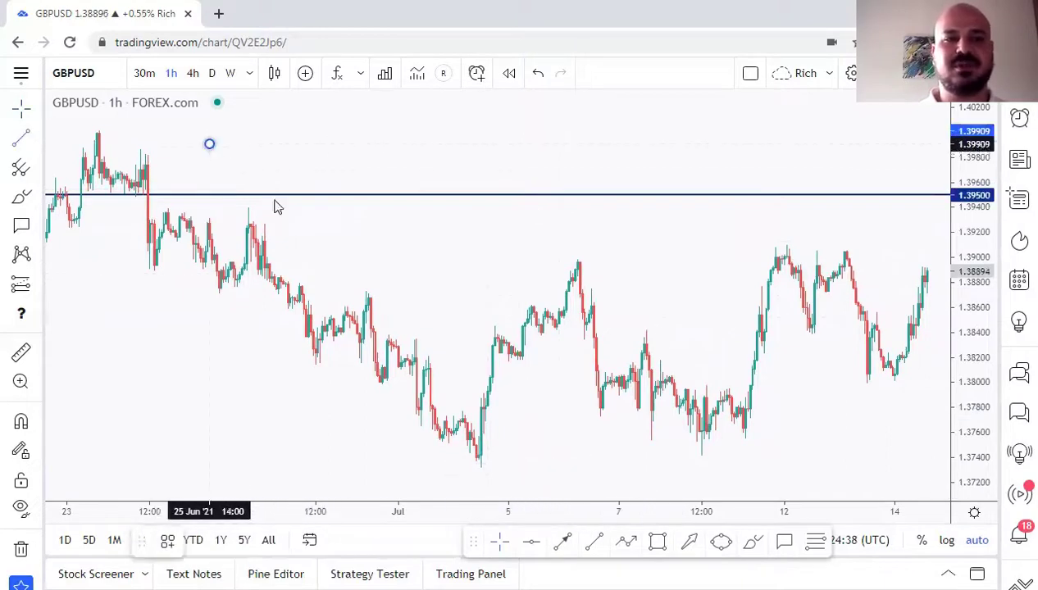
Draw a descending red trend line from about 1.39909 on 25 June to about 1.37892 on 2 July
click(208, 143)
click(486, 398)
click(450, 228)
drag(427, 202, 491, 269)
click(327, 233)
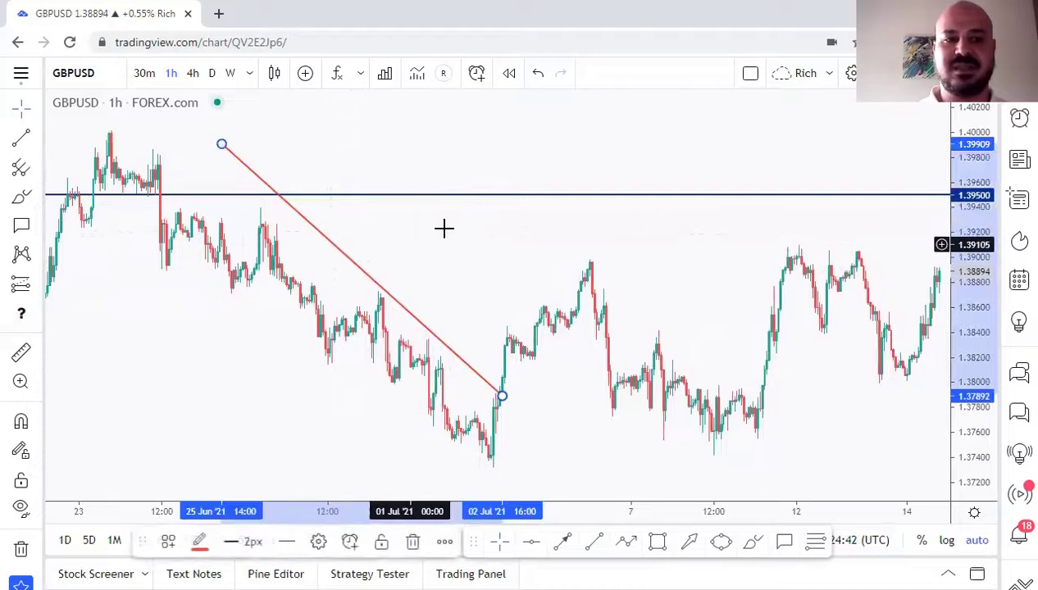
Move the red trend line and adjust its endpoints so it runs from about 1.39857 to 1.38145
drag(369, 271, 422, 253)
drag(549, 393, 587, 359)
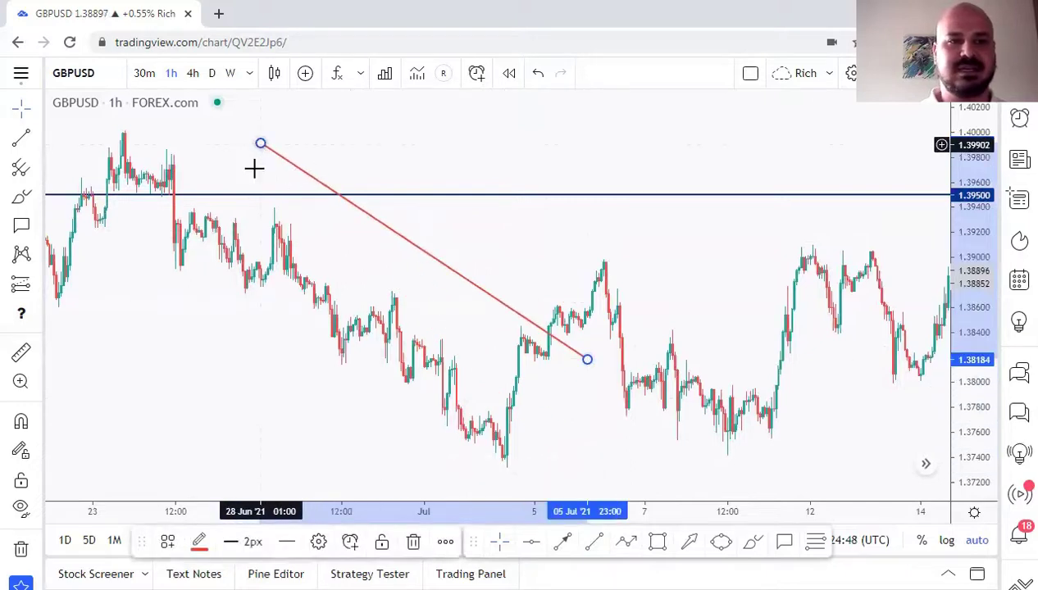
drag(261, 143, 249, 148)
drag(408, 250, 428, 231)
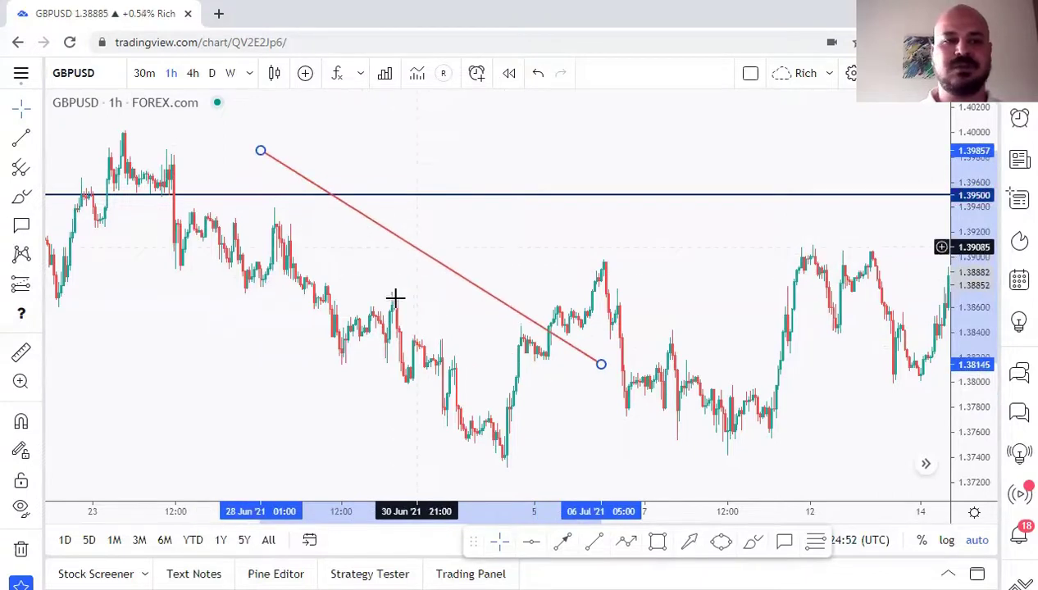
Lock the red trend line, try to move it, and deselect it
click(473, 333)
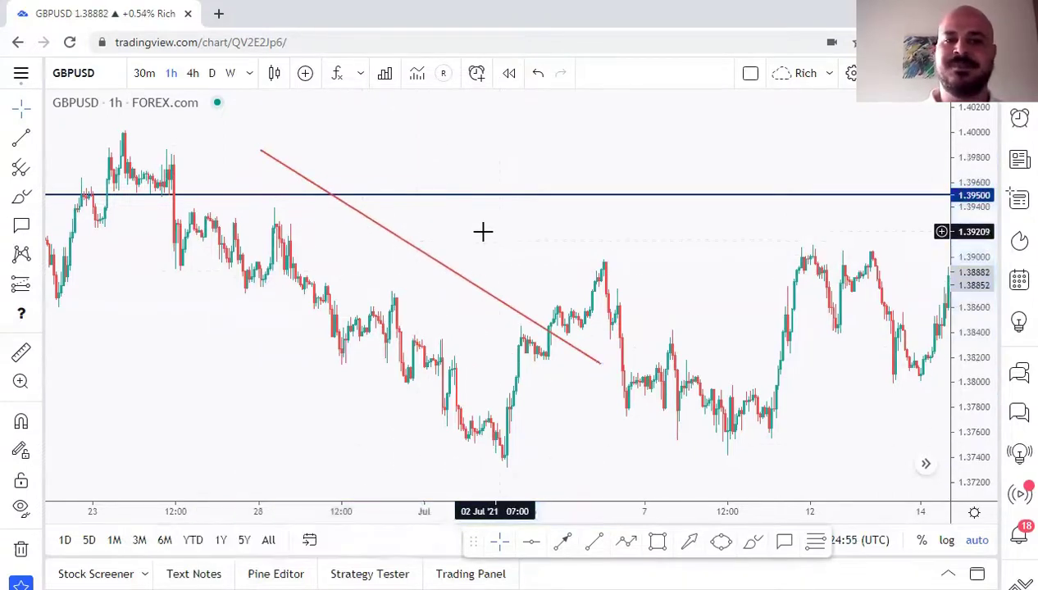
click(424, 250)
scroll(424, 252, left, 1)
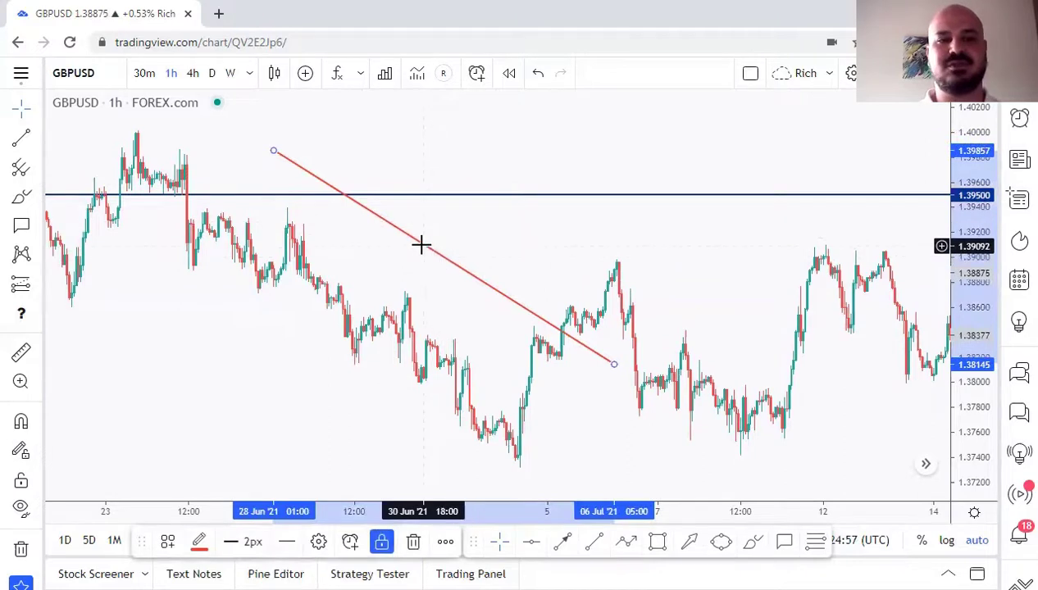
scroll(429, 238, left, 3)
click(482, 220)
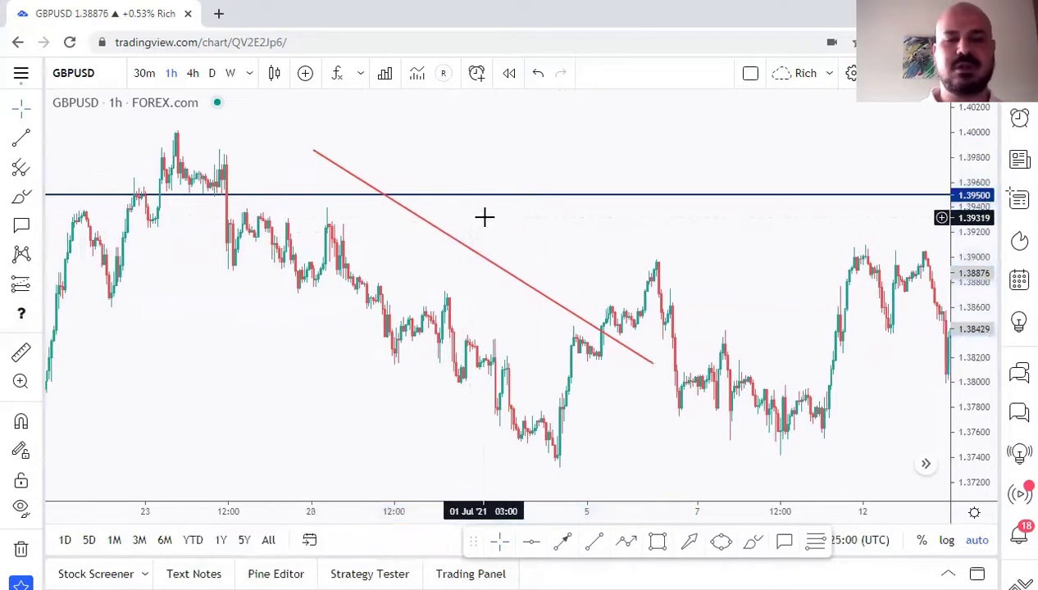
Unlock both lines, and move the horizontal line to about 1.39494 and the trend line slightly lower and earlier
click(465, 250)
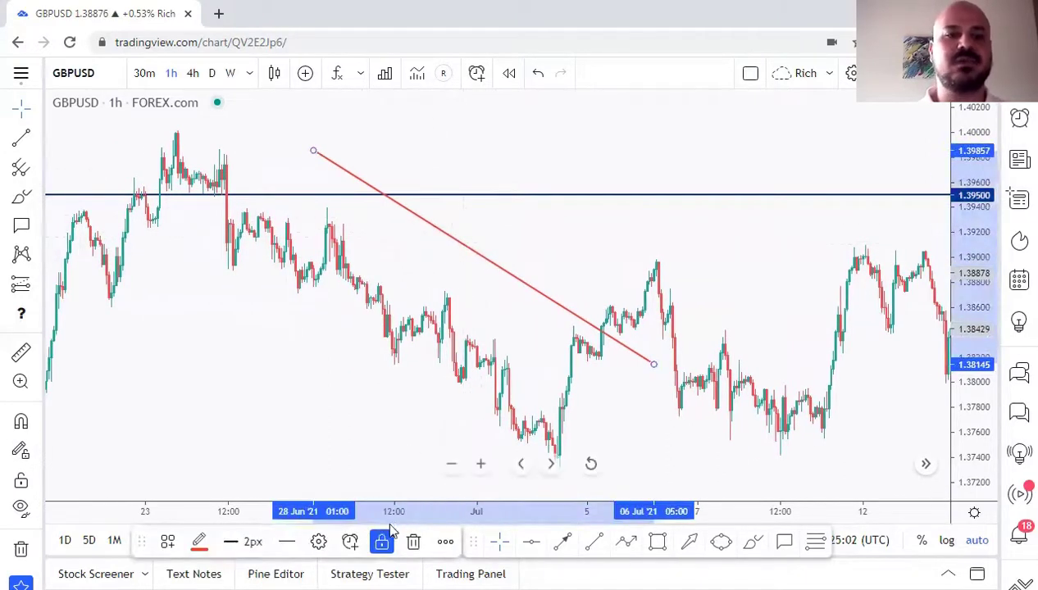
click(537, 195)
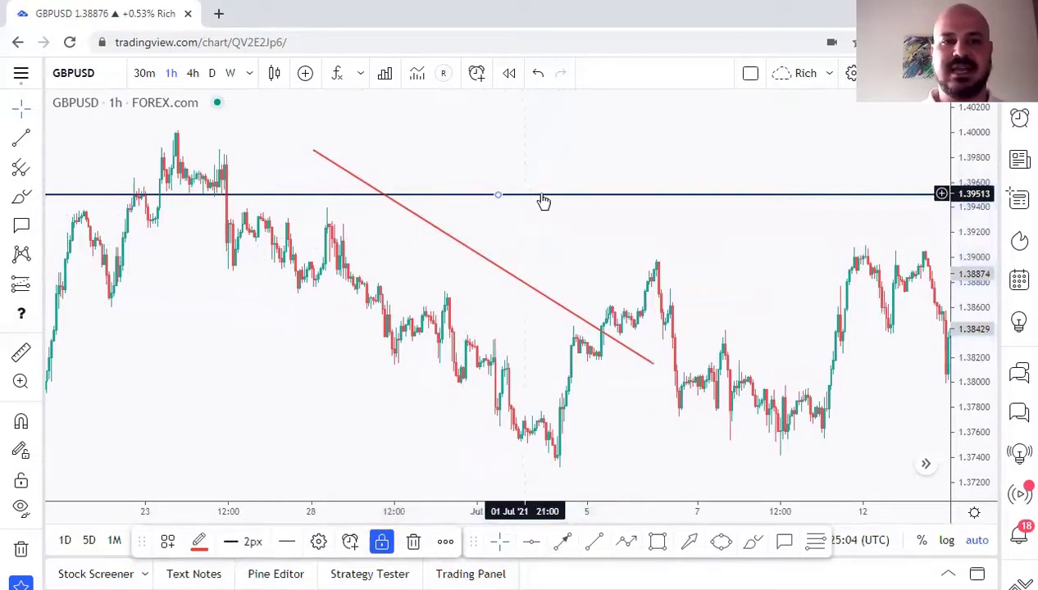
drag(541, 197, 509, 195)
drag(512, 258, 486, 290)
click(485, 260)
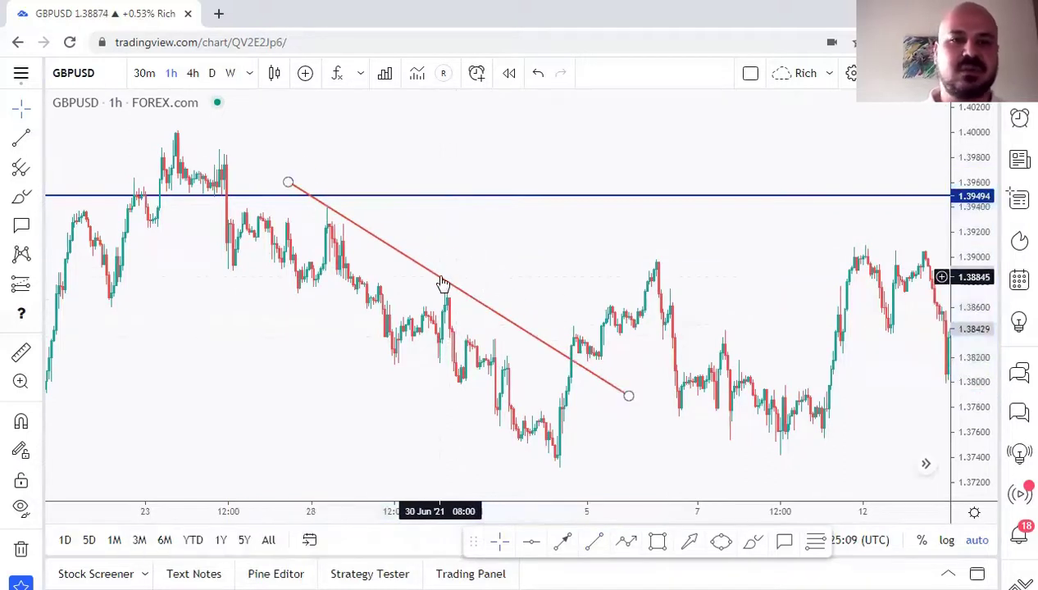
Delete the red trend line and keep the horizontal line
click(443, 284)
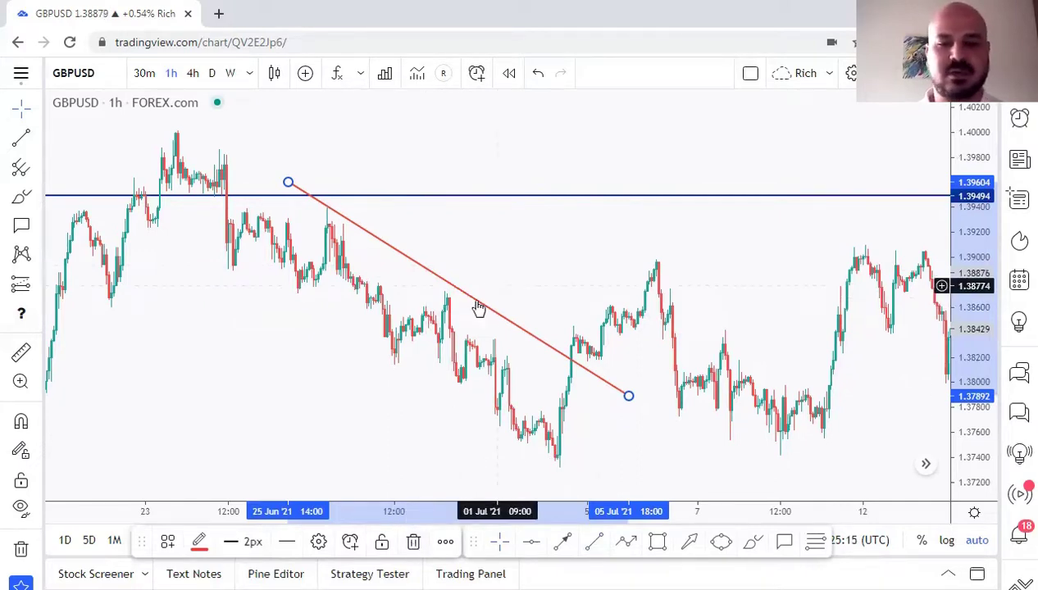
key(Delete)
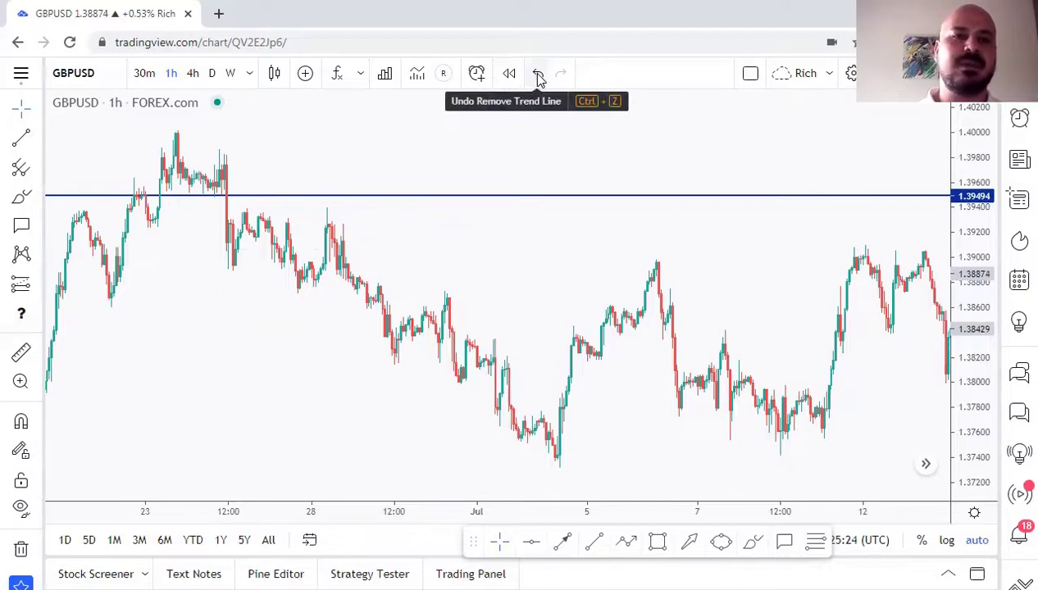
Restore the removed red trend line on the GBPUSD hourly chart, trying redo and undo of its removal
key(ctrl+z)
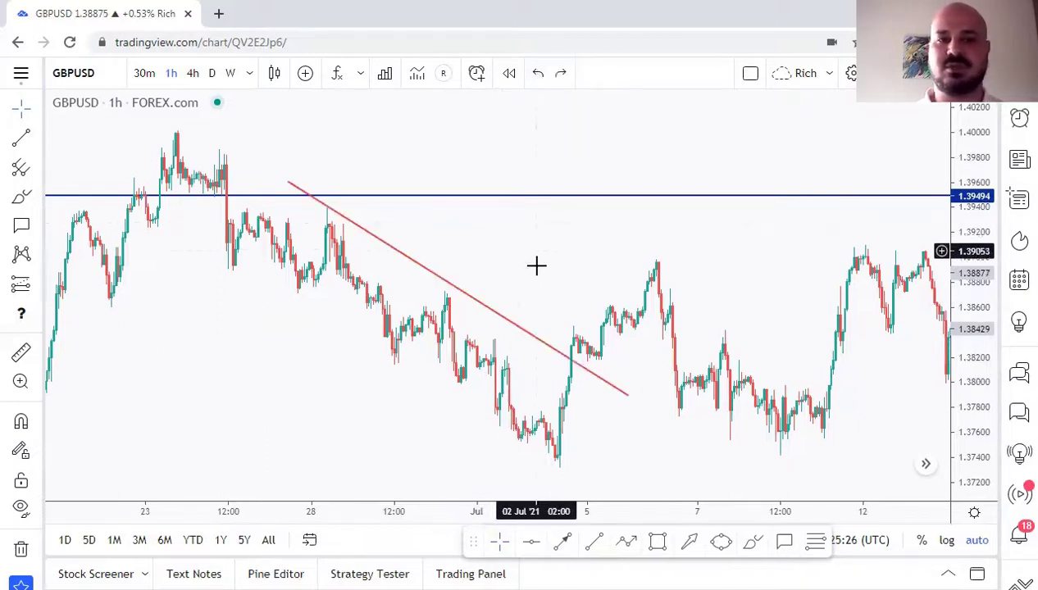
click(561, 74)
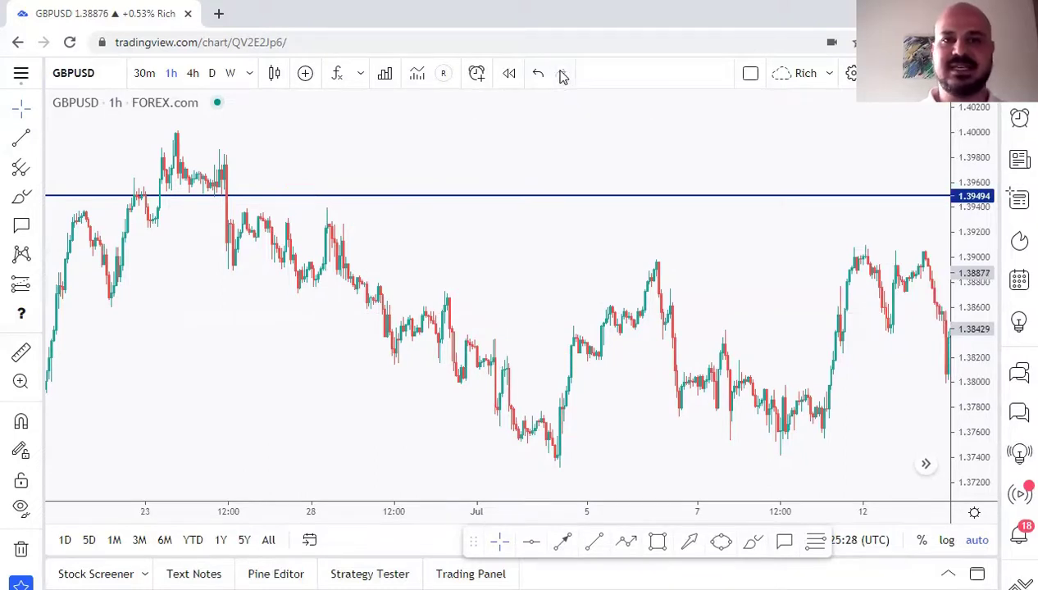
click(539, 75)
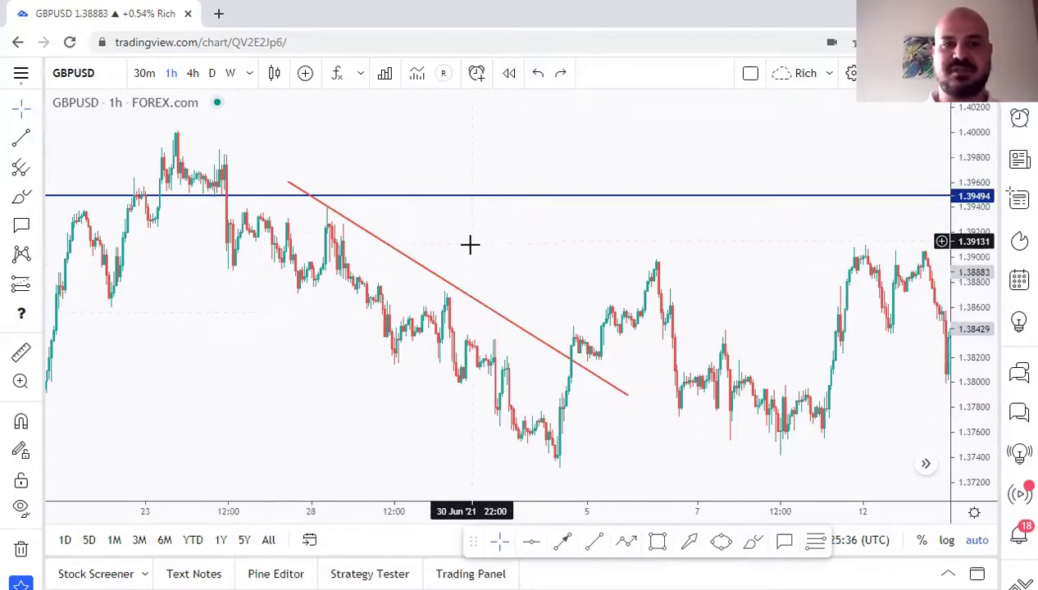
Place a thumbs-up icon above the blue horizontal line around 2 July and recolour it purple
click(38, 313)
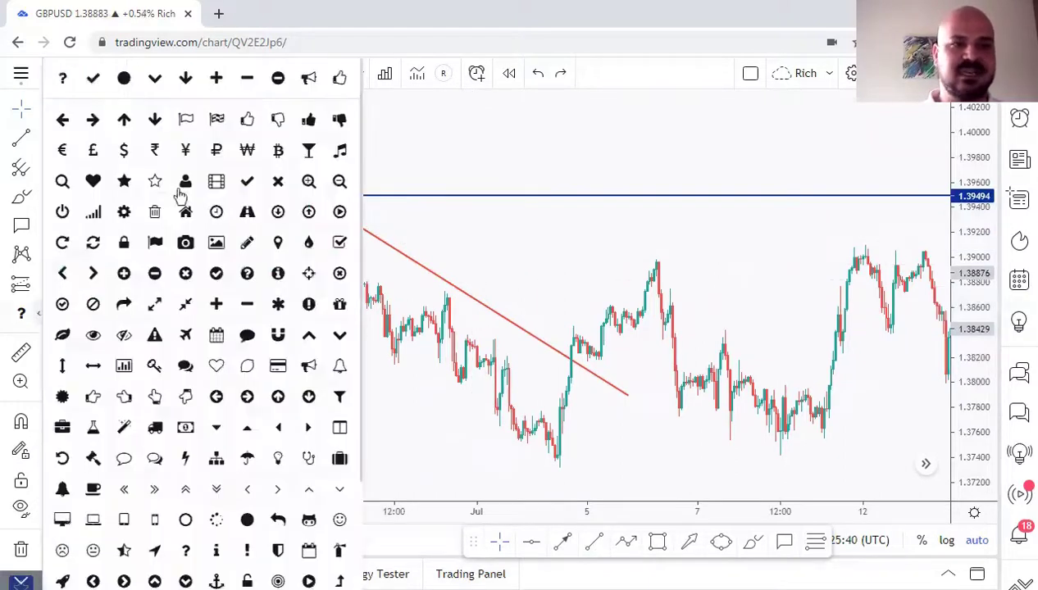
click(309, 119)
click(517, 117)
drag(510, 132, 546, 167)
click(542, 147)
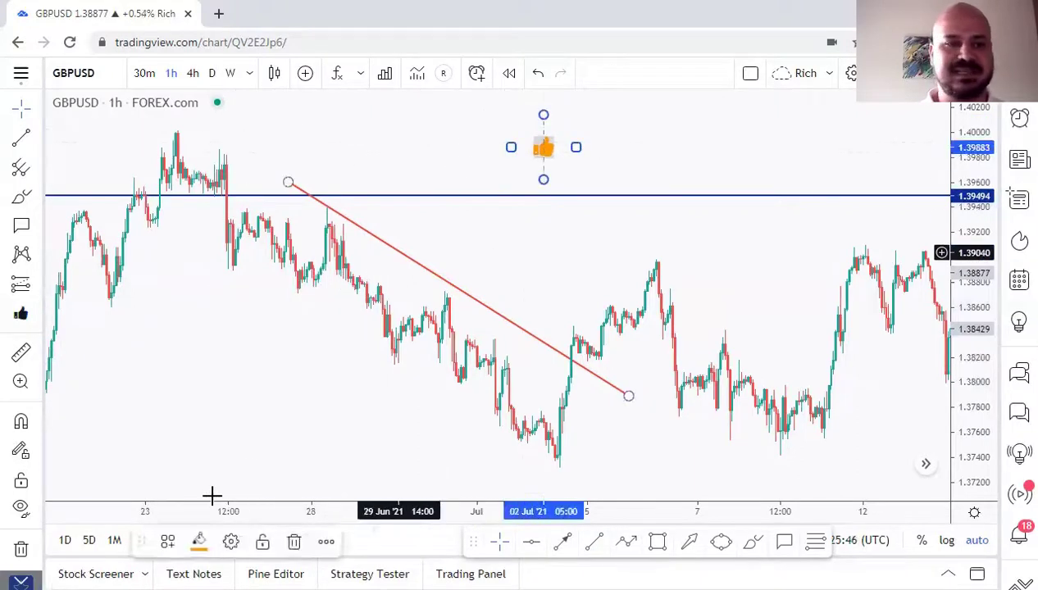
click(201, 542)
click(349, 371)
click(566, 230)
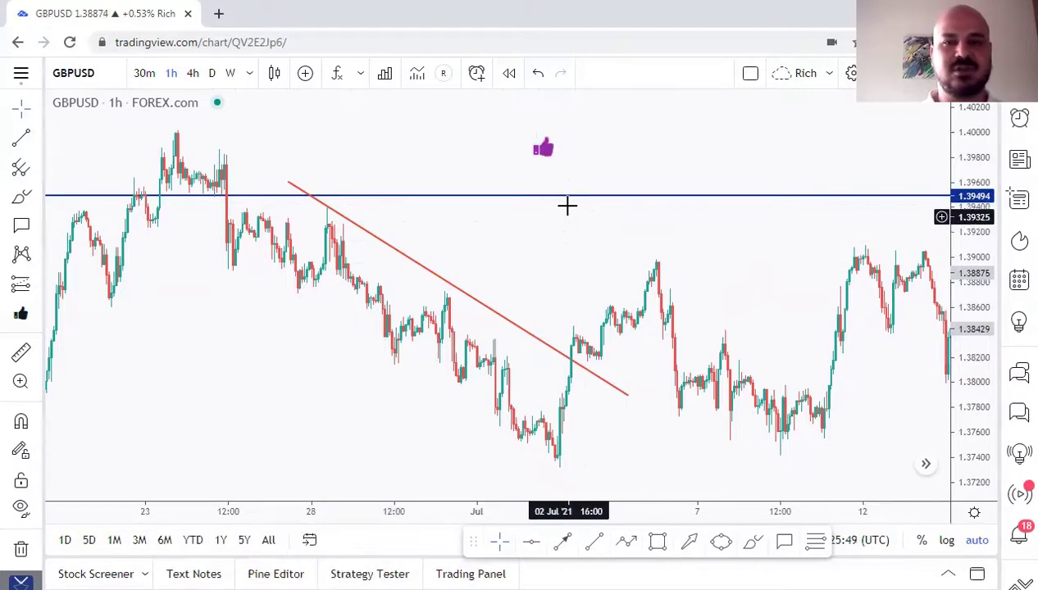
Shift the red trend line slightly so it runs along the descending swing highs
drag(446, 289, 437, 296)
click(505, 265)
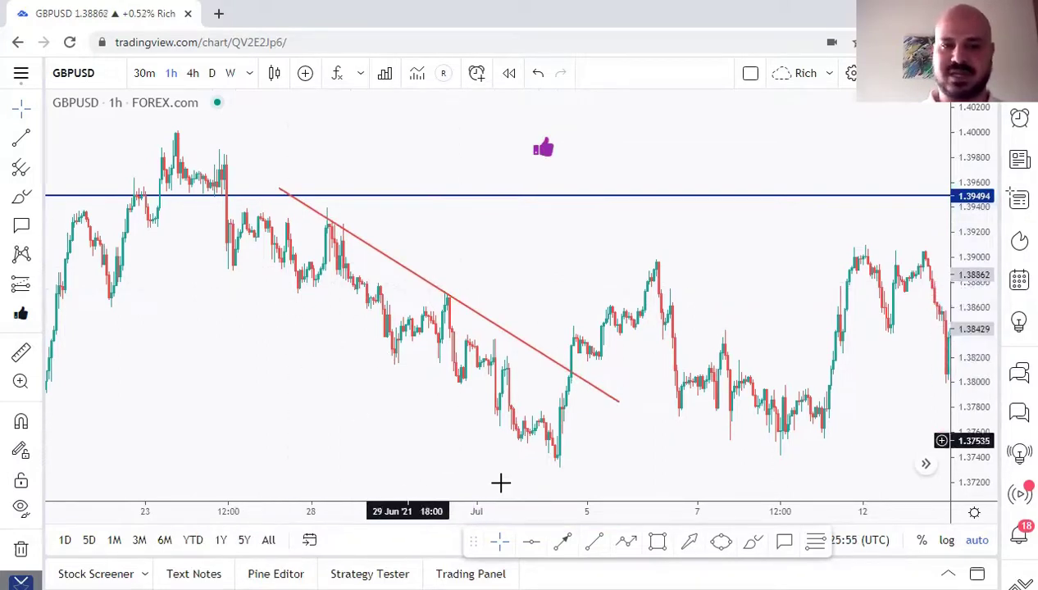
click(38, 142)
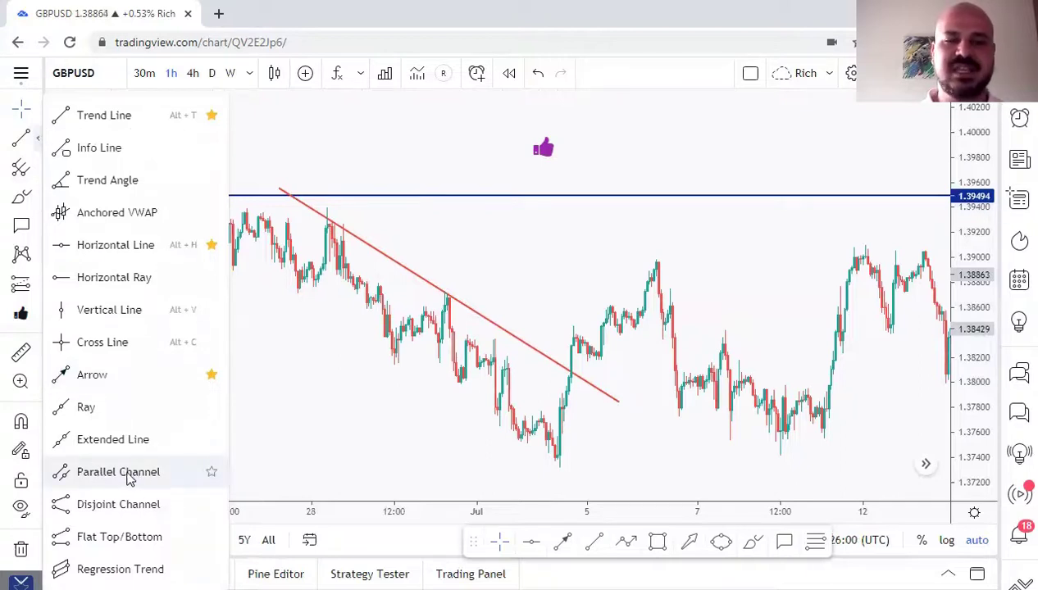
click(447, 300)
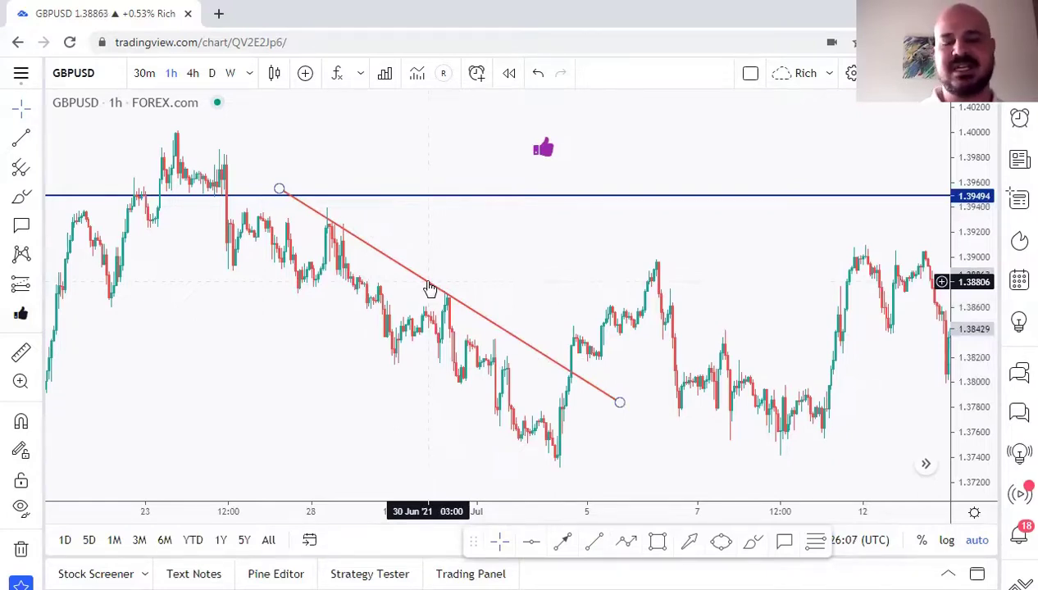
click(430, 289)
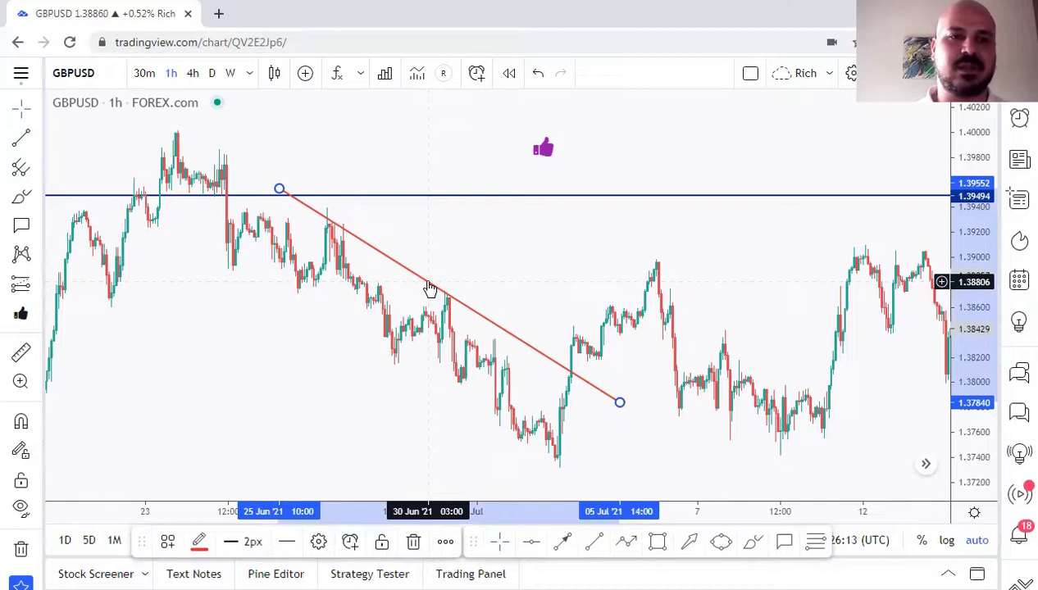
drag(430, 284, 430, 285)
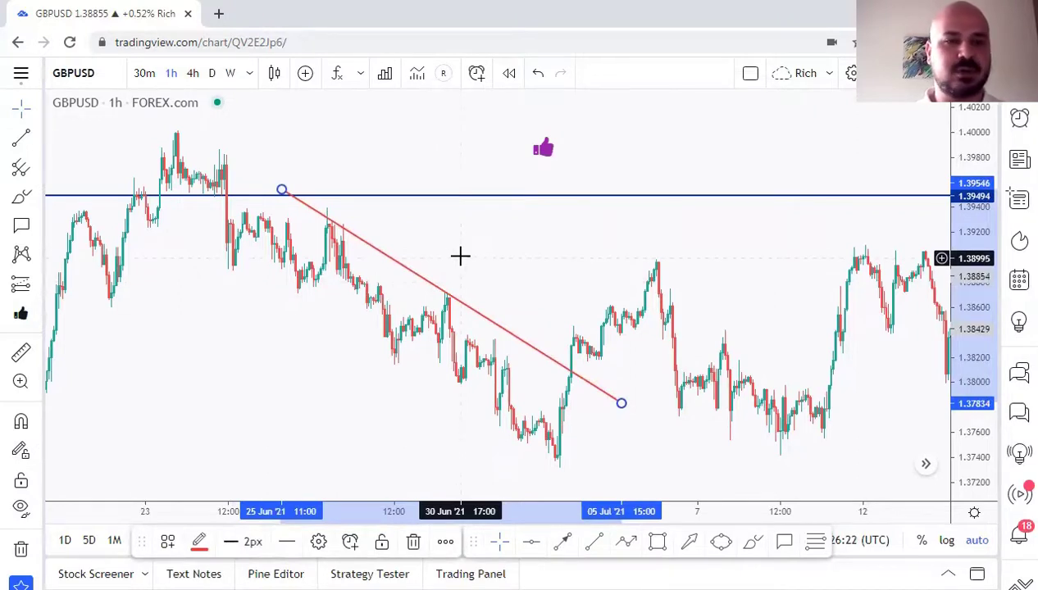
Duplicate the red trend line as a parallel line along the swing lows and recolour the copy dark blue
mouse_move(427, 286)
mouse_down()
mouse_move(403, 316)
mouse_move(392, 357)
mouse_up()
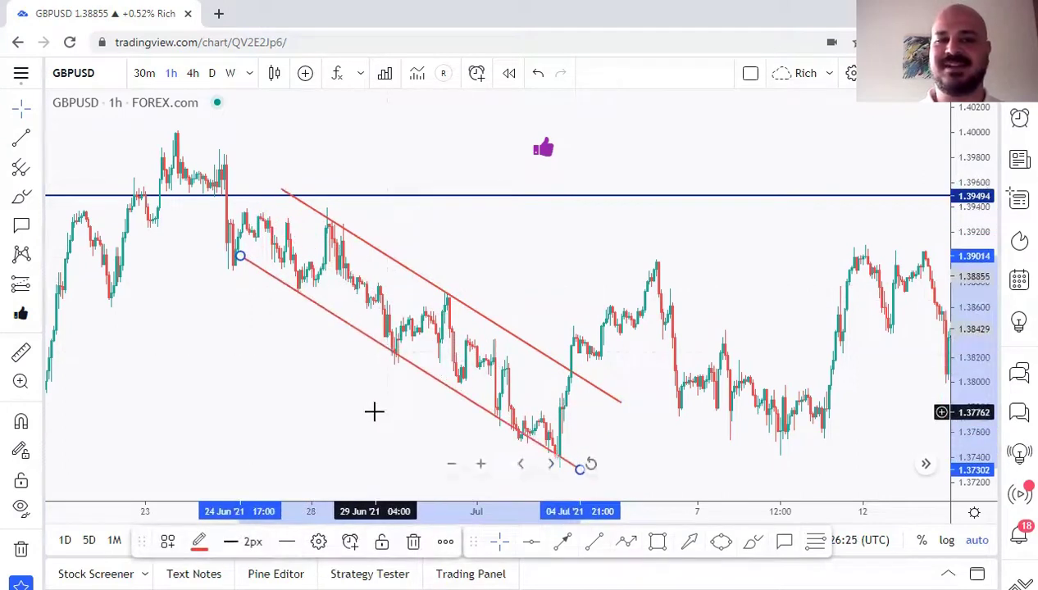
click(396, 366)
click(399, 363)
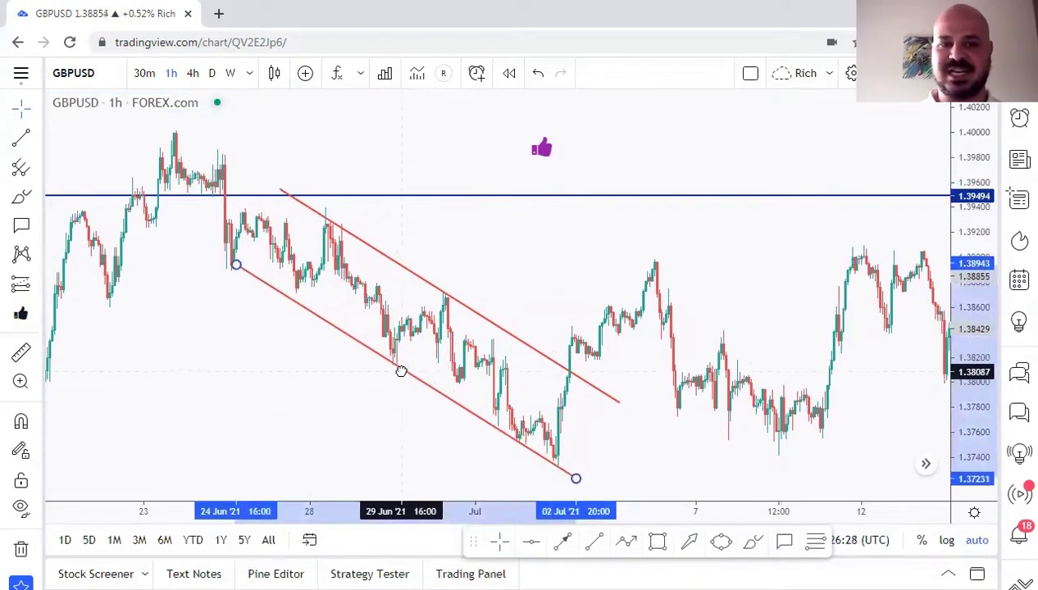
drag(239, 259, 230, 255)
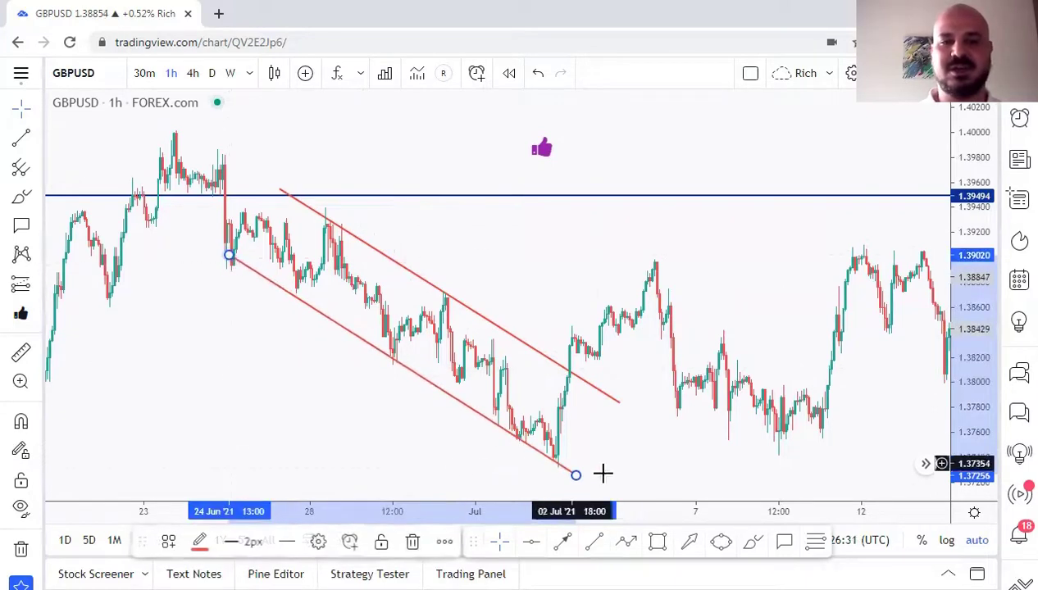
click(207, 541)
click(311, 487)
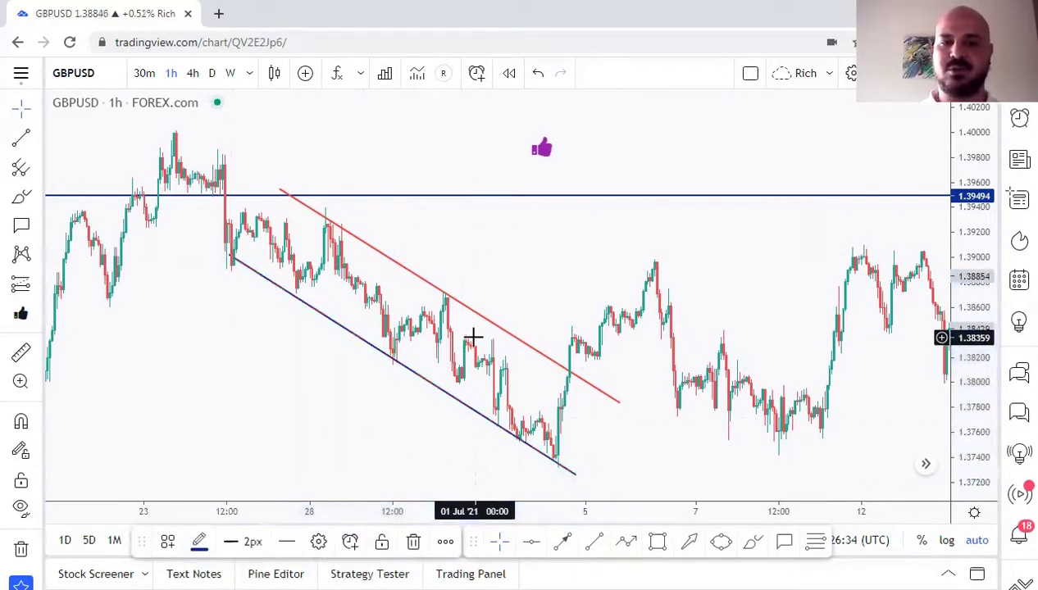
Create five parallel copies of the upper red trend line above the original
click(464, 306)
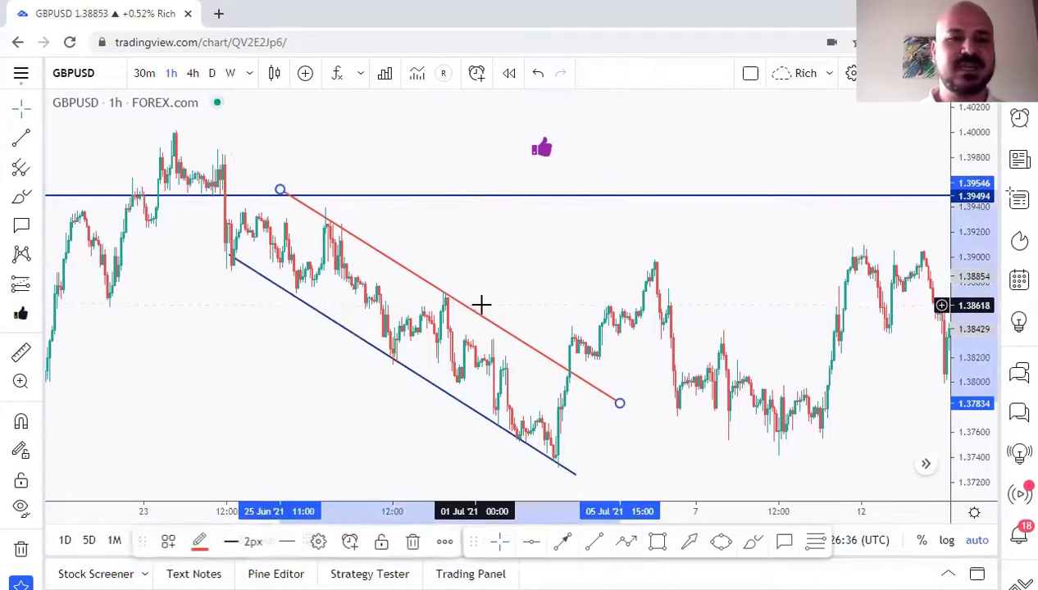
mouse_move(459, 305)
mouse_down()
mouse_move(502, 220)
mouse_move(538, 205)
mouse_move(529, 211)
mouse_up()
click(507, 304)
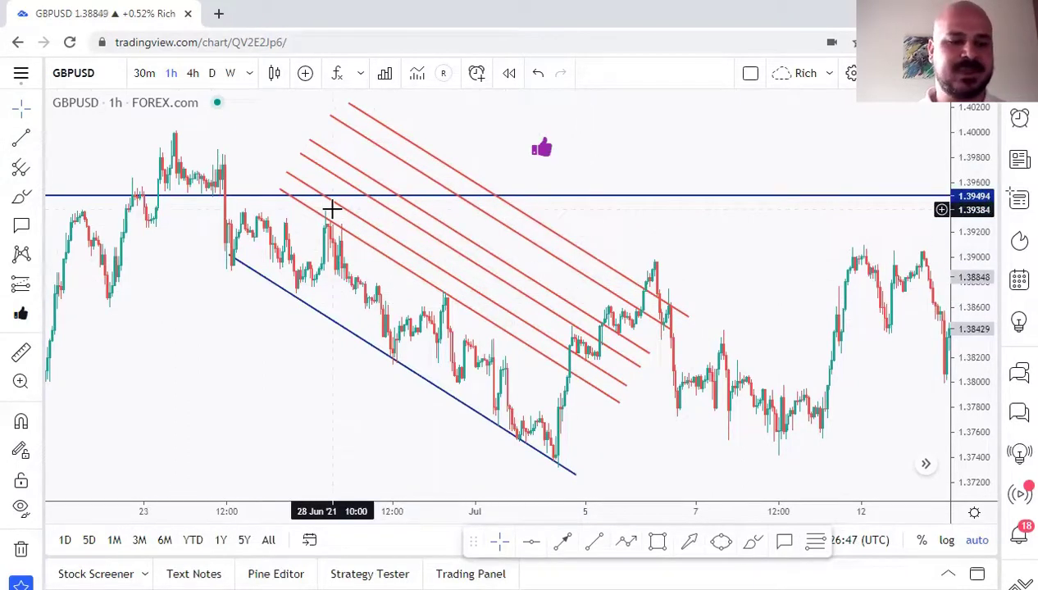
Undo the five extra trend line copies and the lower line's colour change
key(ctrl+z)
key(ctrl+z)
key(ctrl+z)
key(ctrl+z)
key(ctrl+z)
key(ctrl+z)
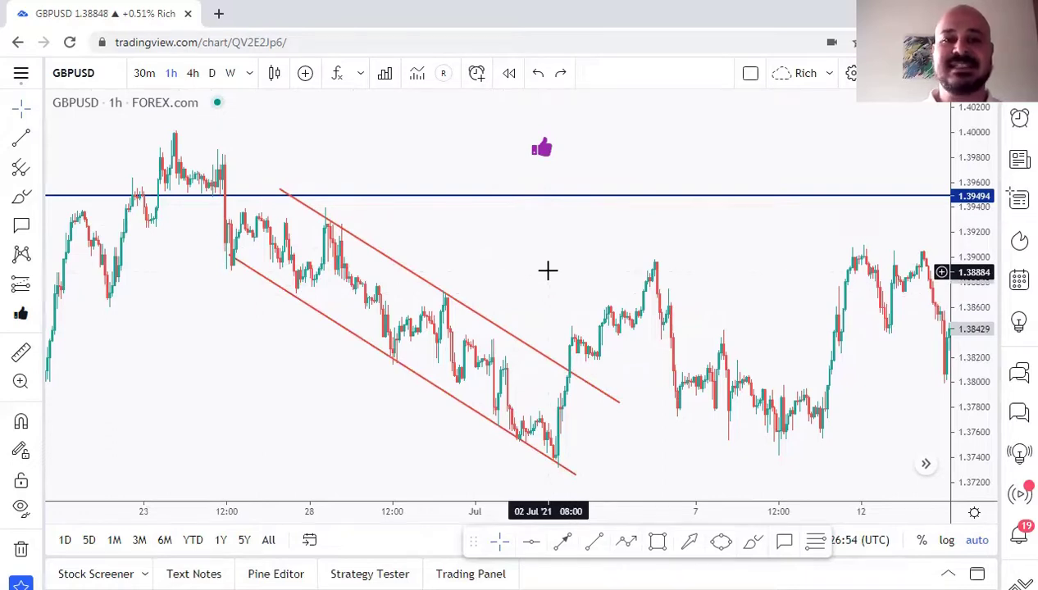
Duplicate the blue horizontal line three times below the original, at 1.39299, 1.39137 and 1.38890
click(497, 196)
click(76, 260)
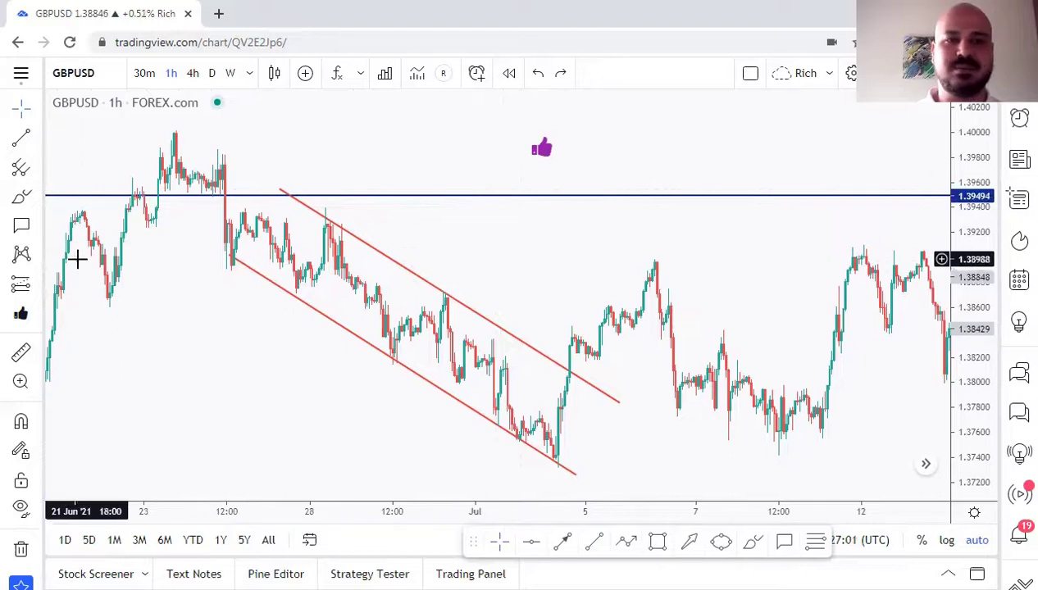
click(558, 204)
drag(558, 204, 546, 279)
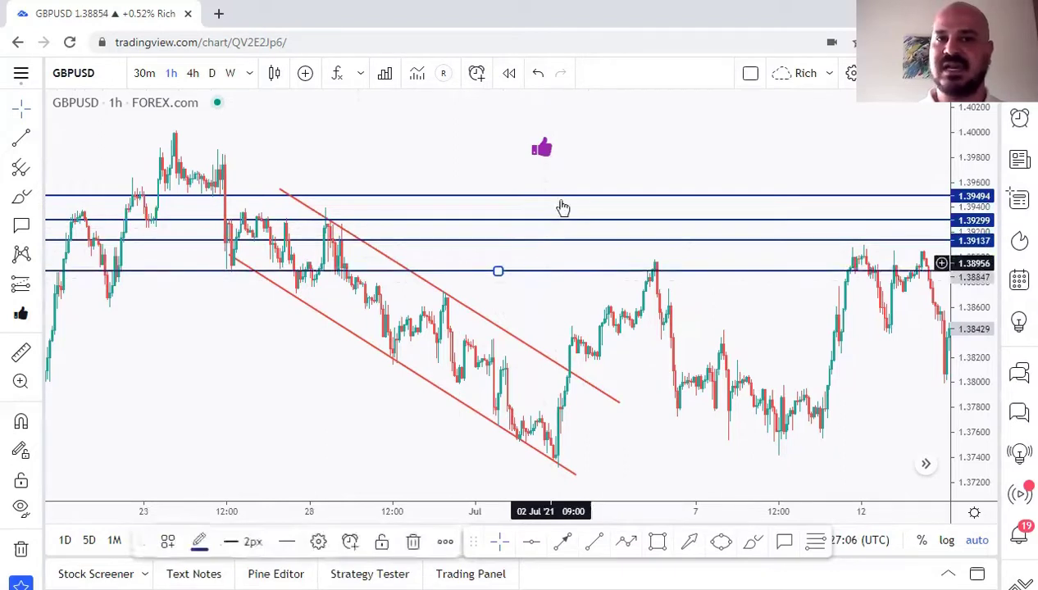
Place a copy of the thumbs-up icon around 6 July at 1.39961 and rotate it
click(639, 140)
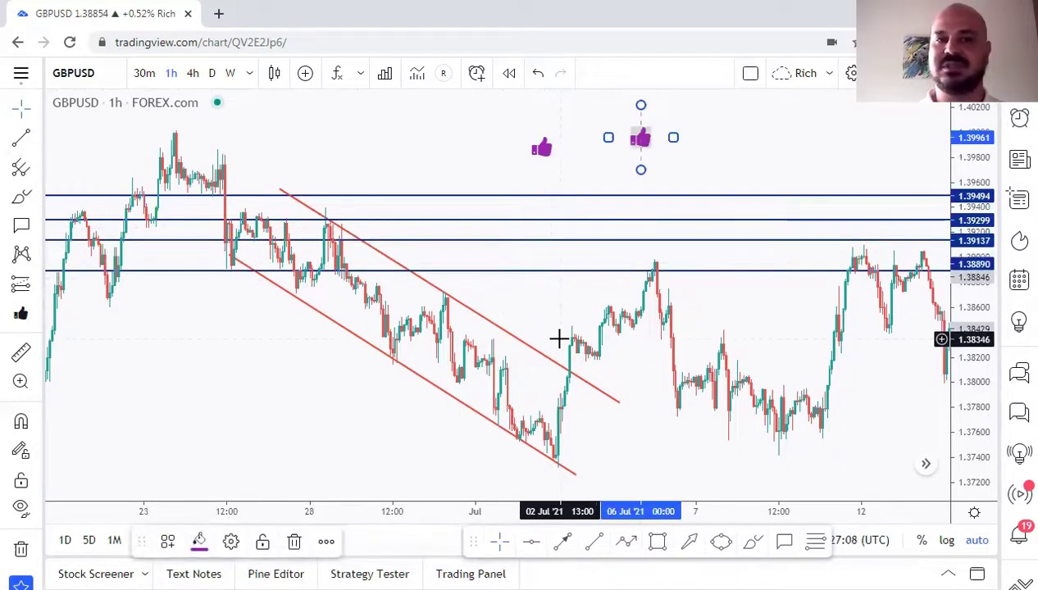
mouse_move(640, 105)
mouse_down()
mouse_move(687, 113)
mouse_move(646, 95)
mouse_move(642, 105)
mouse_up()
drag(670, 138, 619, 185)
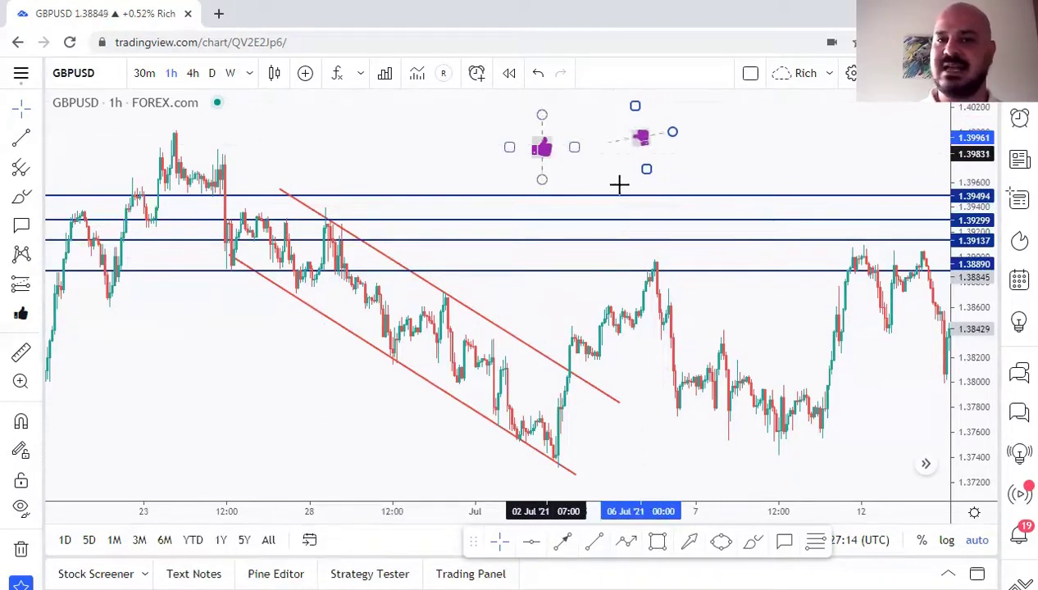
click(681, 196)
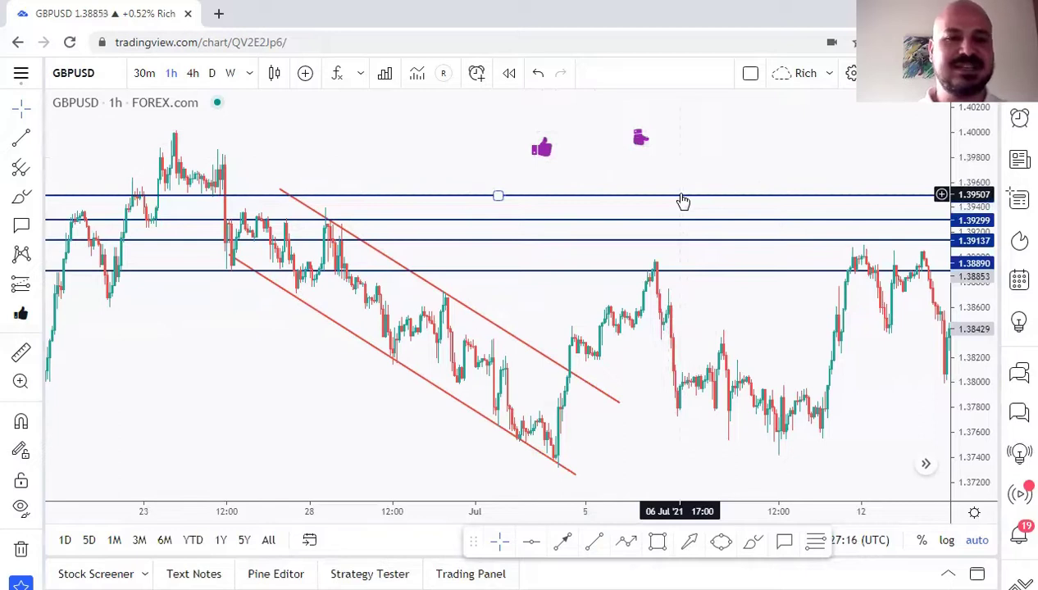
Undo the icon and horizontal line copies, the parallel trend line, the trend line shift and the original thumbs-up icon
key(ctrl+z)
key(ctrl+z)
key(ctrl+z)
key(ctrl+z)
key(ctrl+z)
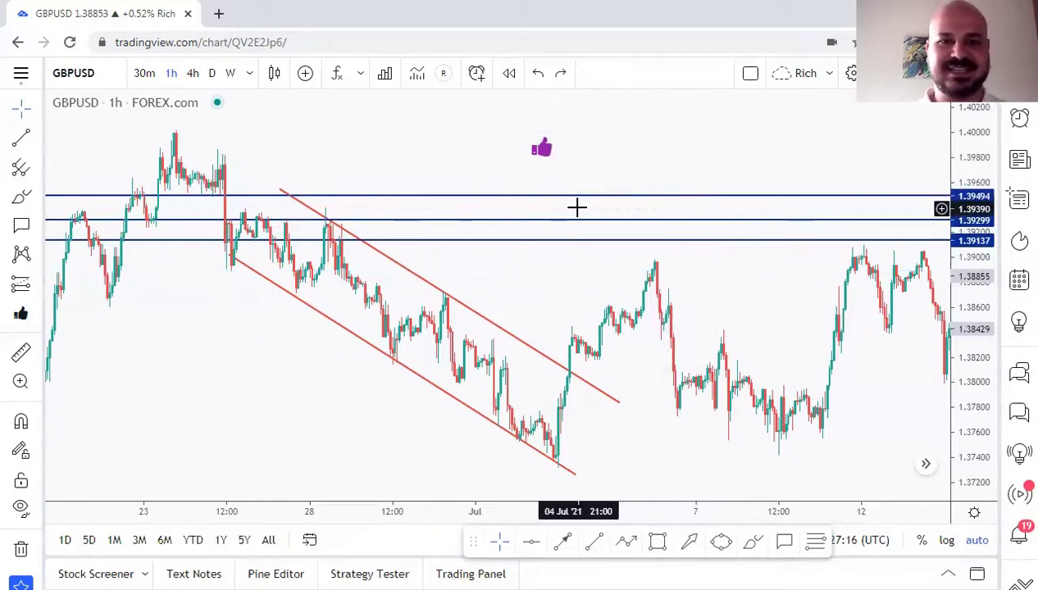
key(ctrl+z)
key(ctrl+z)
key(ctrl+z)
key(ctrl+z)
key(ctrl+z)
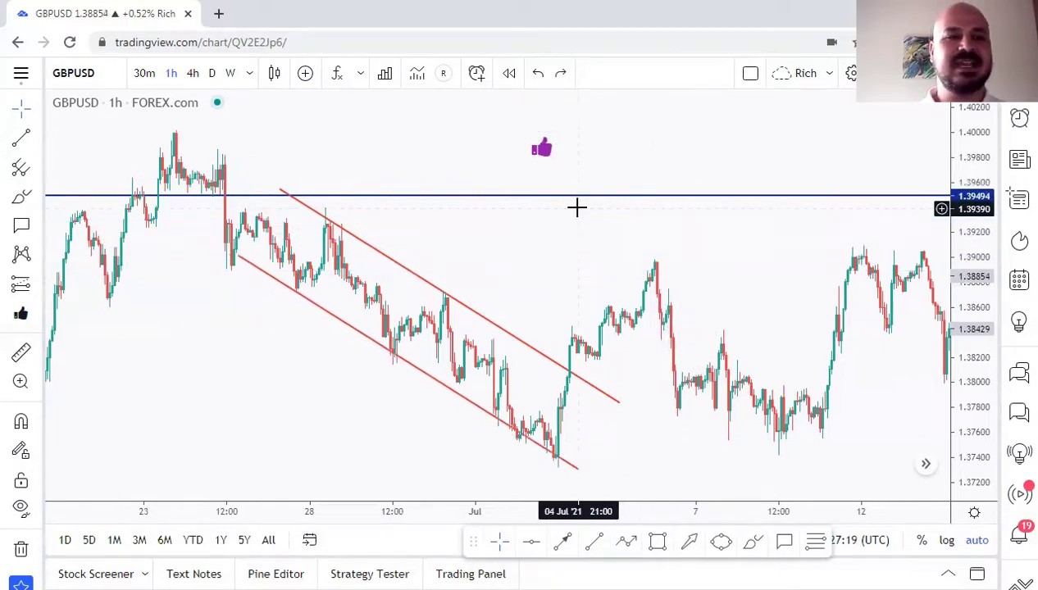
key(ctrl+z)
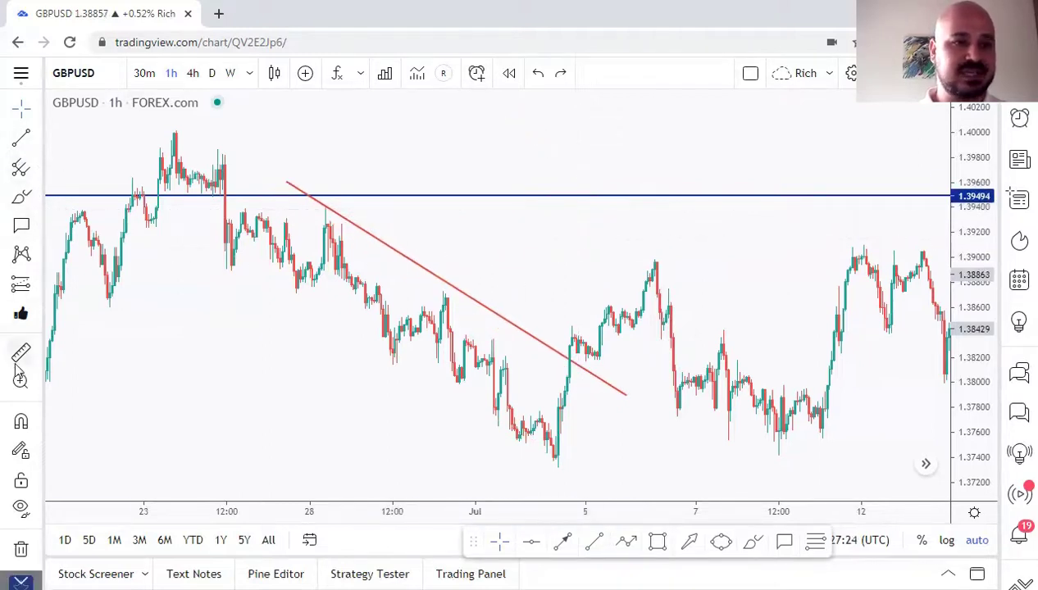
Delete the red trend line and the blue horizontal line at 1.39494
click(387, 243)
key(Delete)
click(480, 201)
key(Delete)
Switch the GBPUSD chart to the 1D timeframe and frame the price action since August 2020
scroll(524, 168, right, 2)
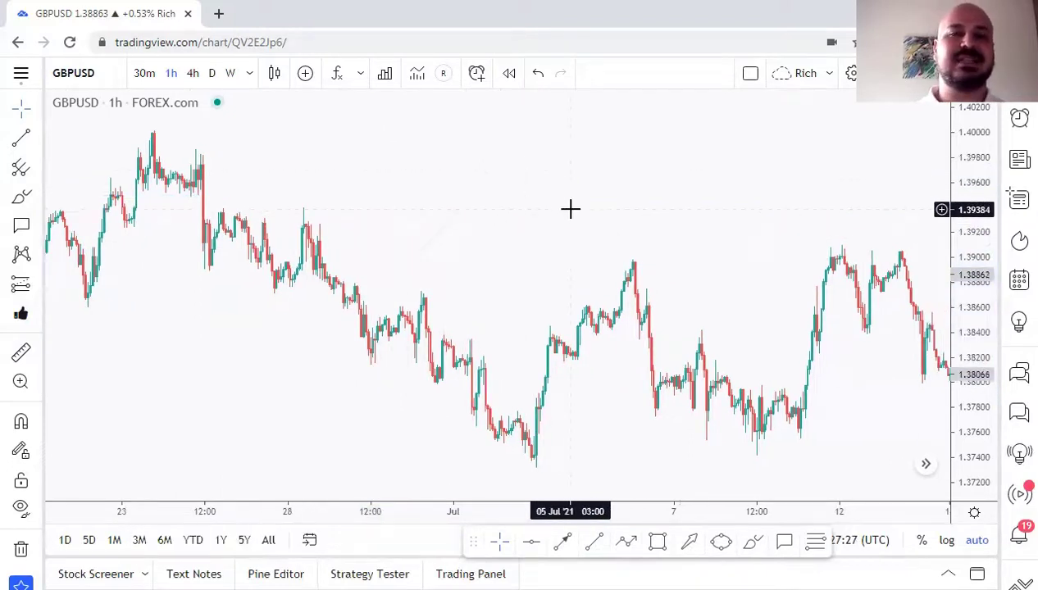
scroll(461, 233, down, 5)
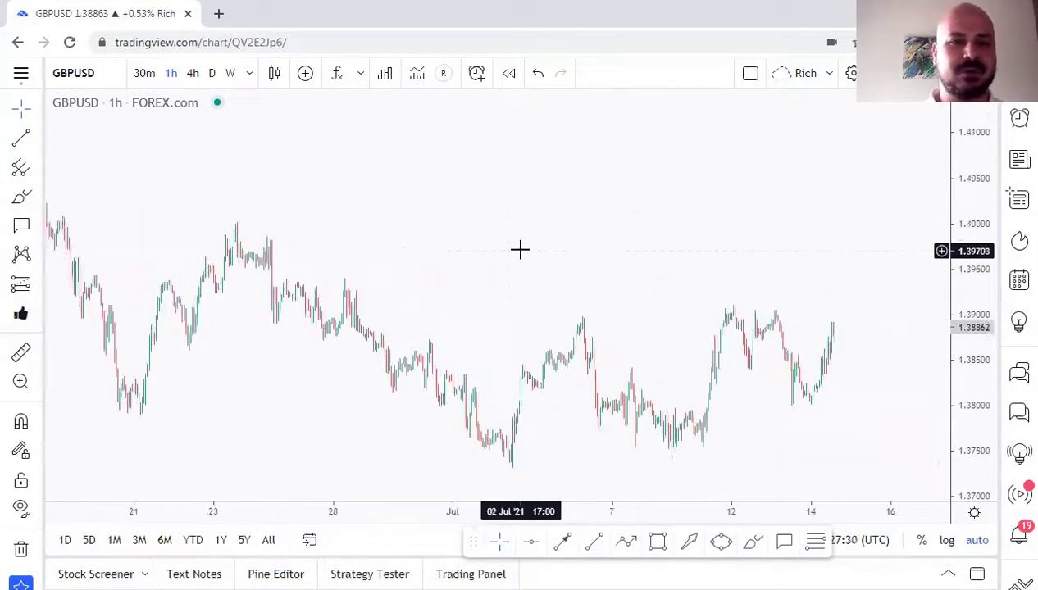
text(1D)
key(Return)
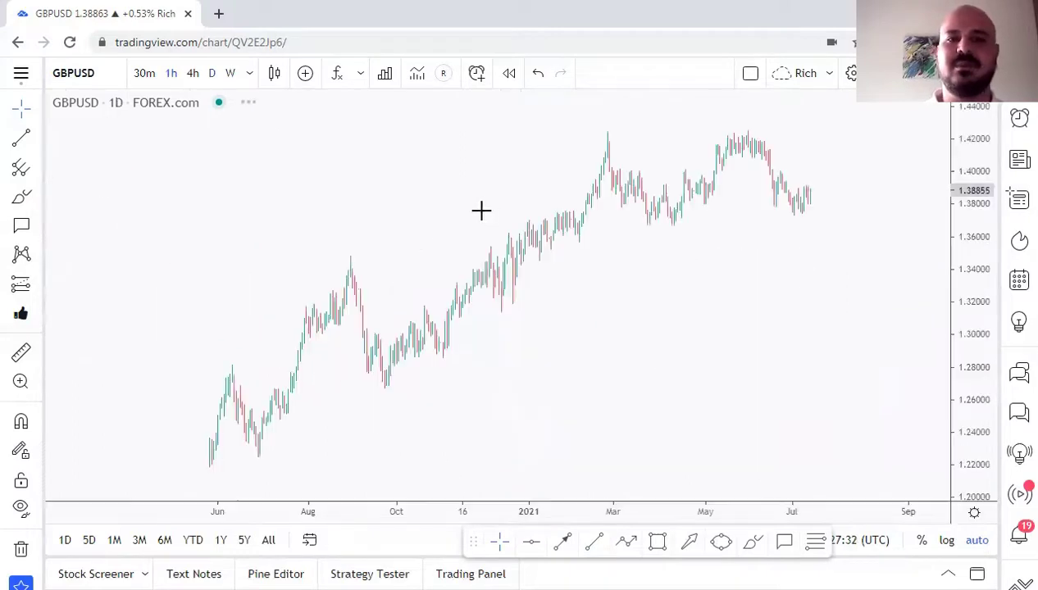
scroll(464, 201, left, 2)
scroll(514, 303, up, 4)
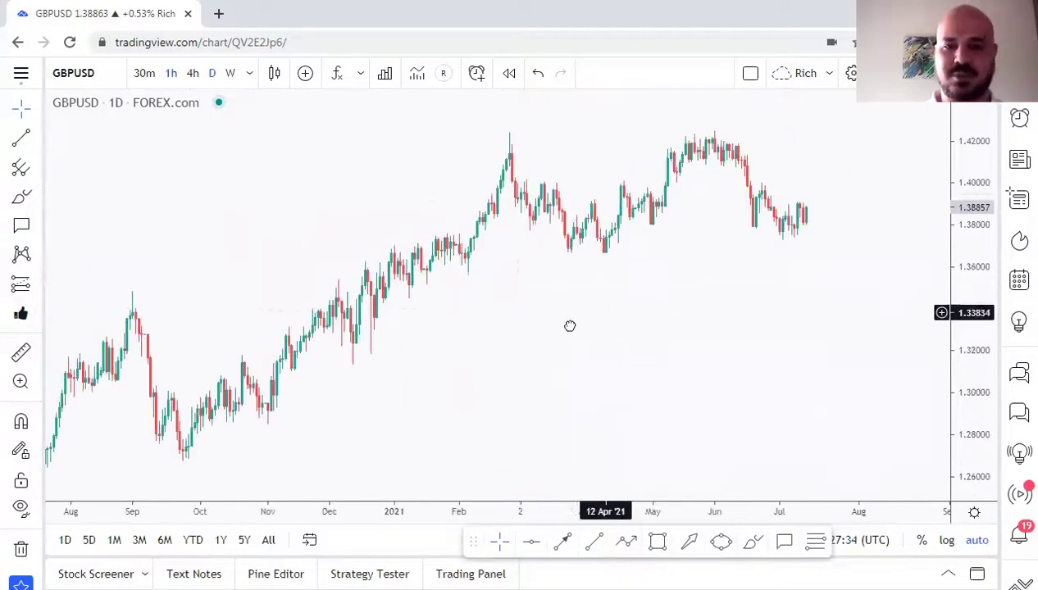
Draw a support-zone rectangle from early February to mid-August 2021, between about 1.362 and 1.371
scroll(569, 326, right, 2)
key(alt+shift+r)
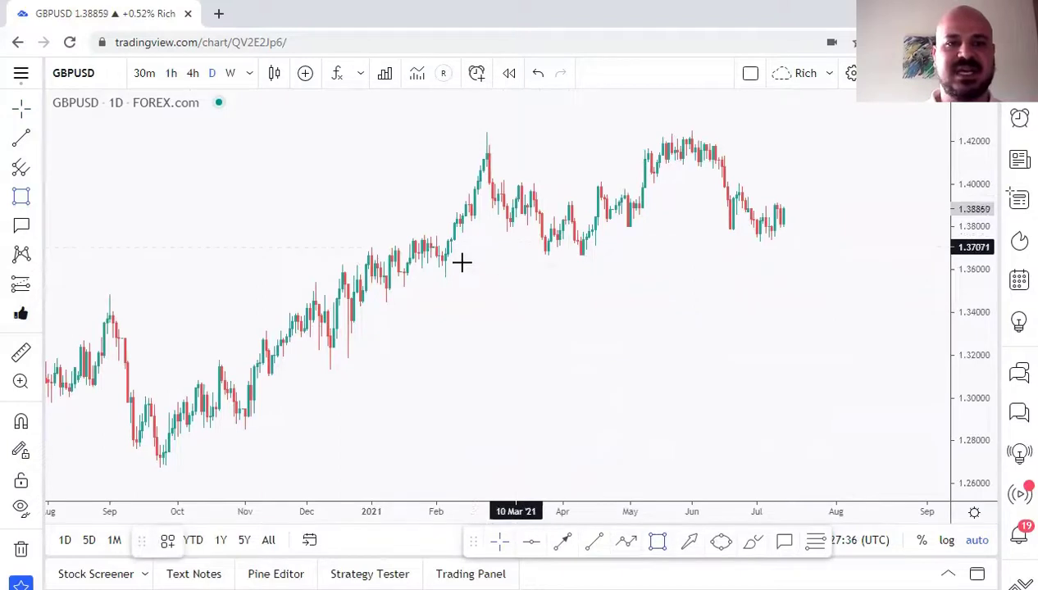
click(440, 265)
click(880, 246)
scroll(639, 332, right, 3)
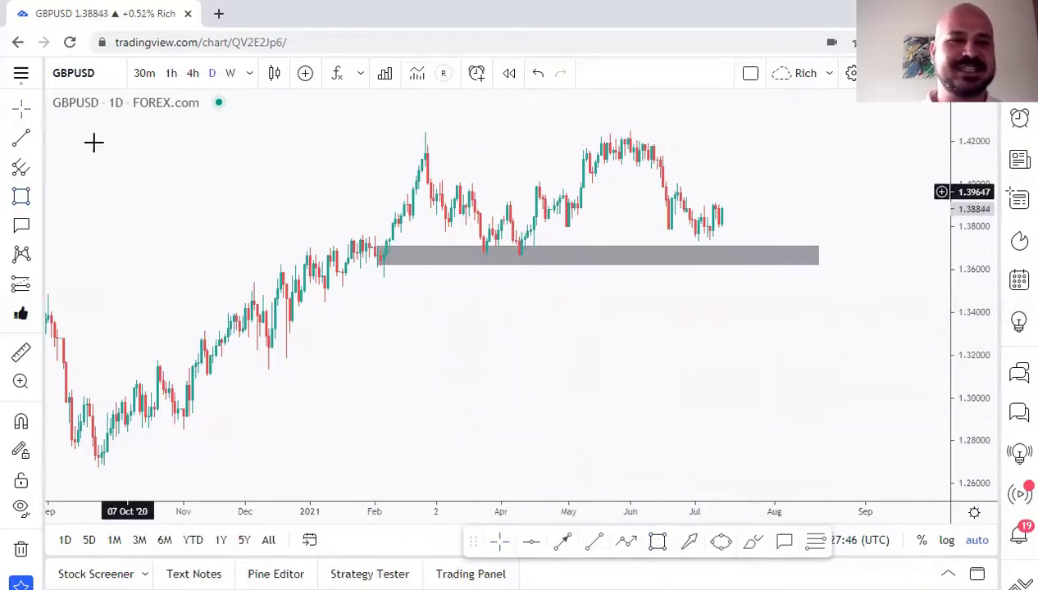
Place a horizontal line across the February and June 2021 highs at 1.42451
click(38, 139)
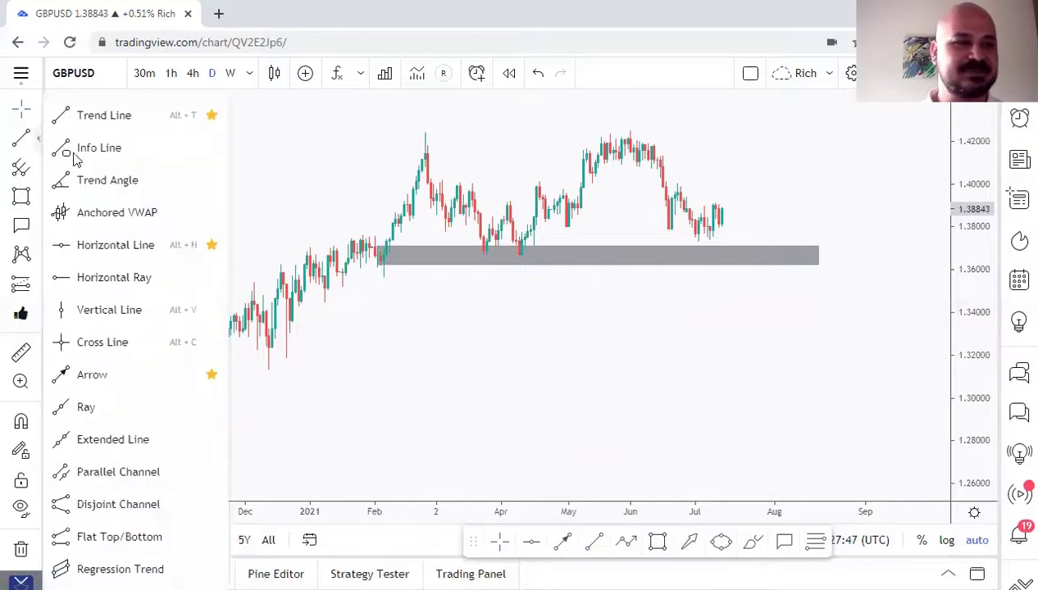
click(102, 253)
click(497, 132)
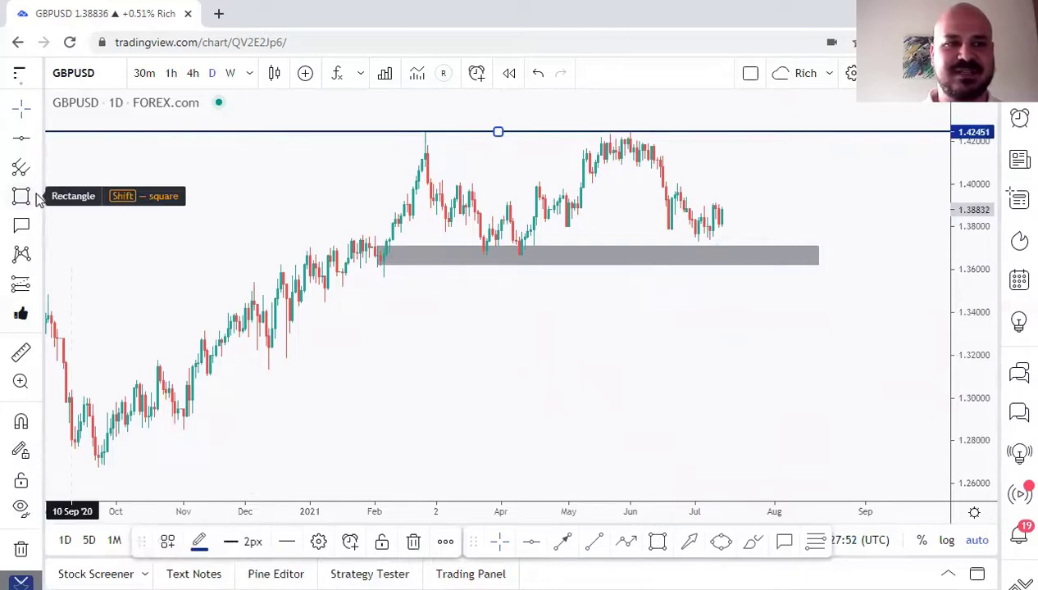
click(39, 199)
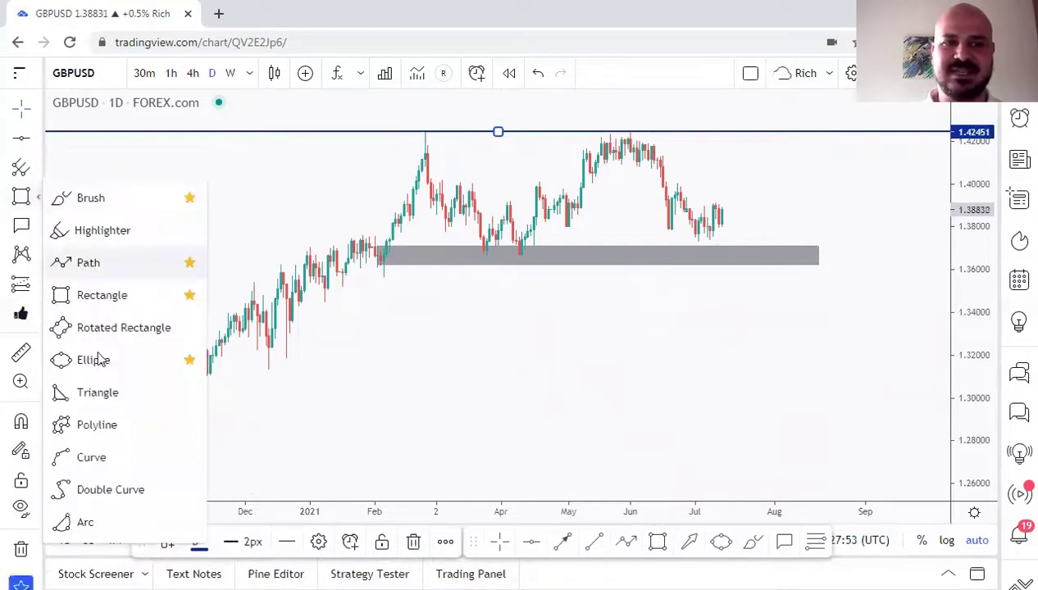
click(491, 368)
click(492, 363)
Recolor the support-zone rectangle with a green fill and a darker green border
click(607, 254)
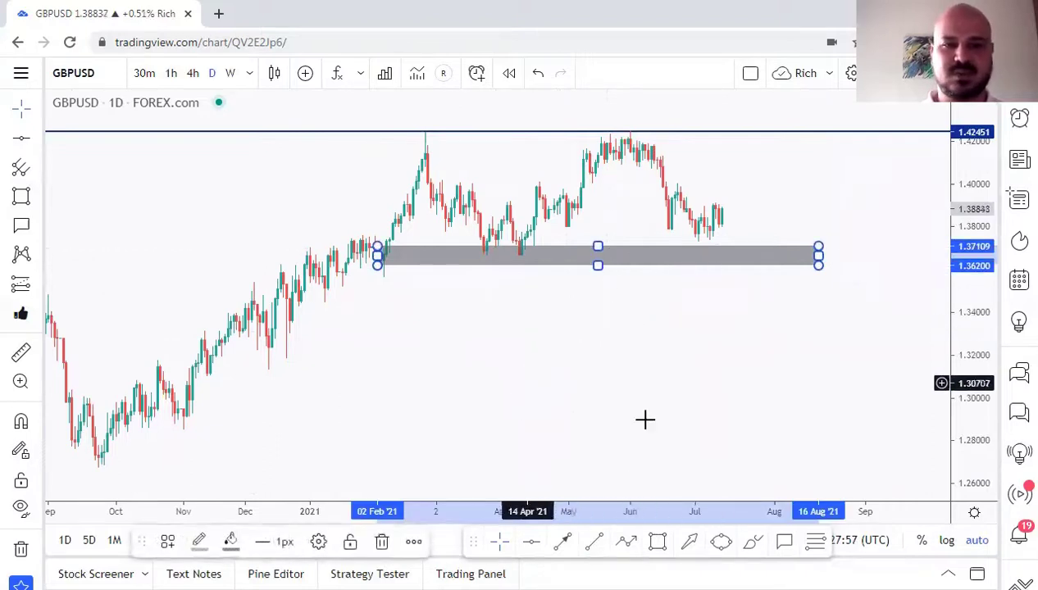
click(230, 541)
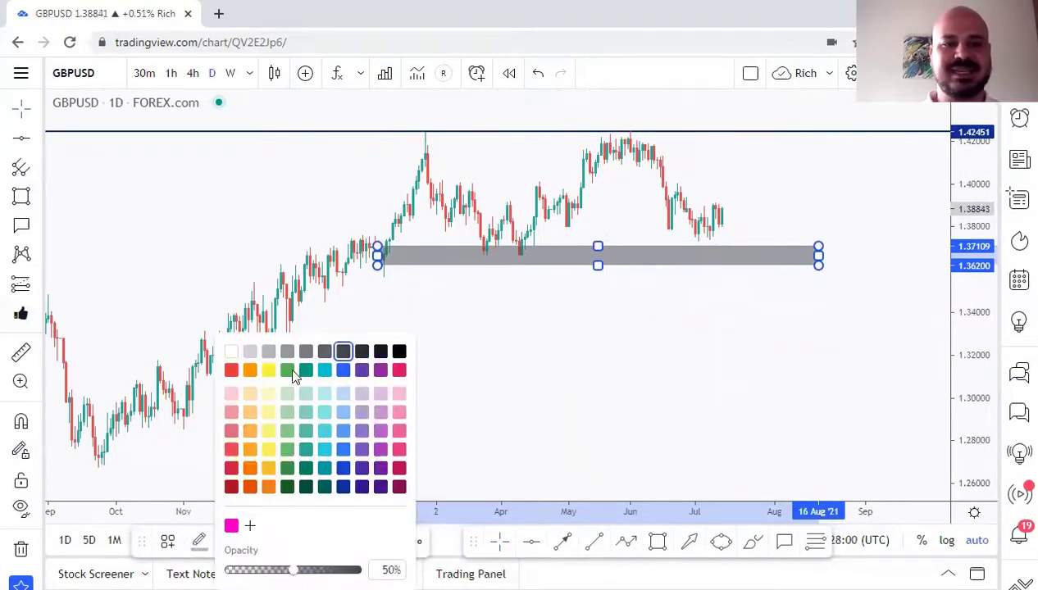
click(285, 370)
click(198, 541)
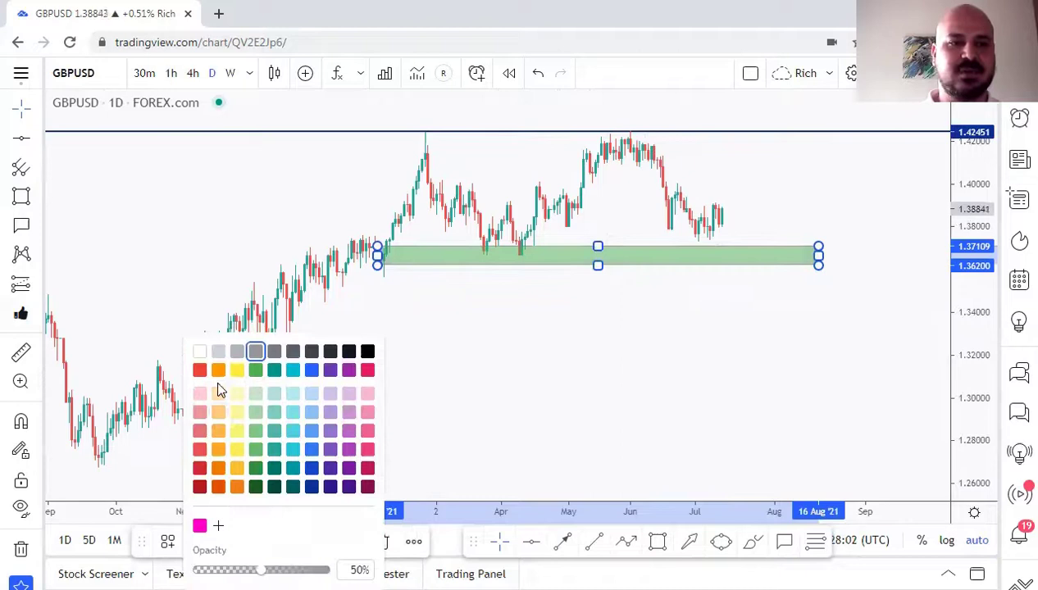
click(256, 467)
click(623, 352)
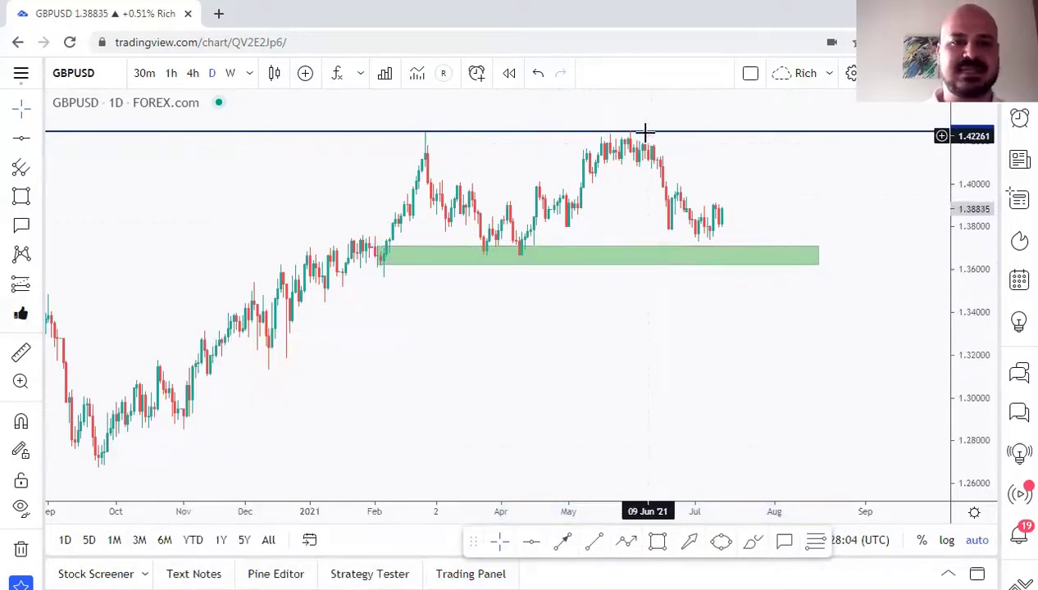
Change the color of the horizontal resistance line at 1.42451 to red
click(645, 131)
click(199, 541)
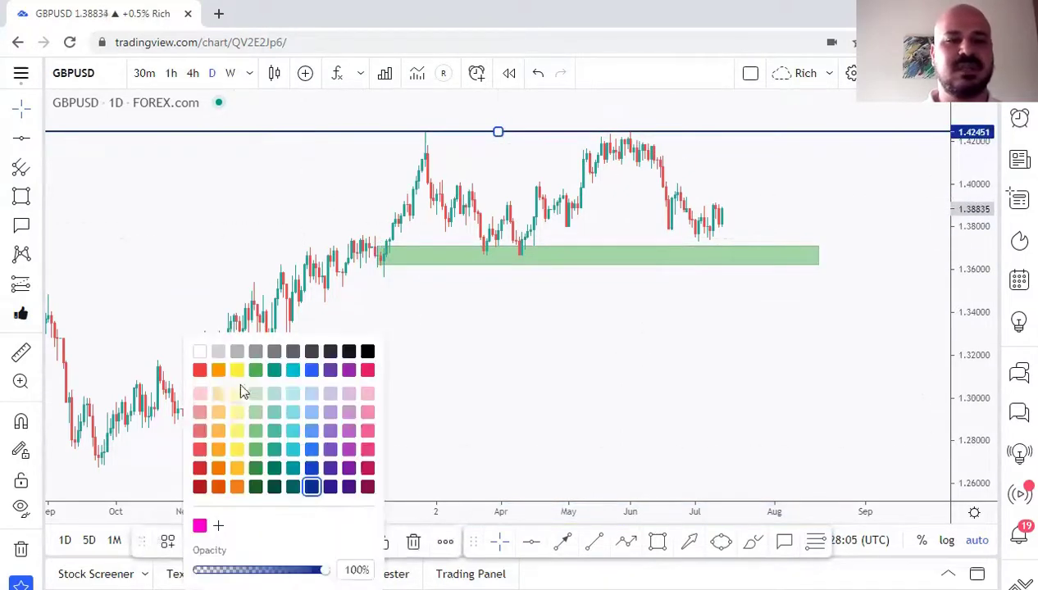
click(368, 369)
click(674, 329)
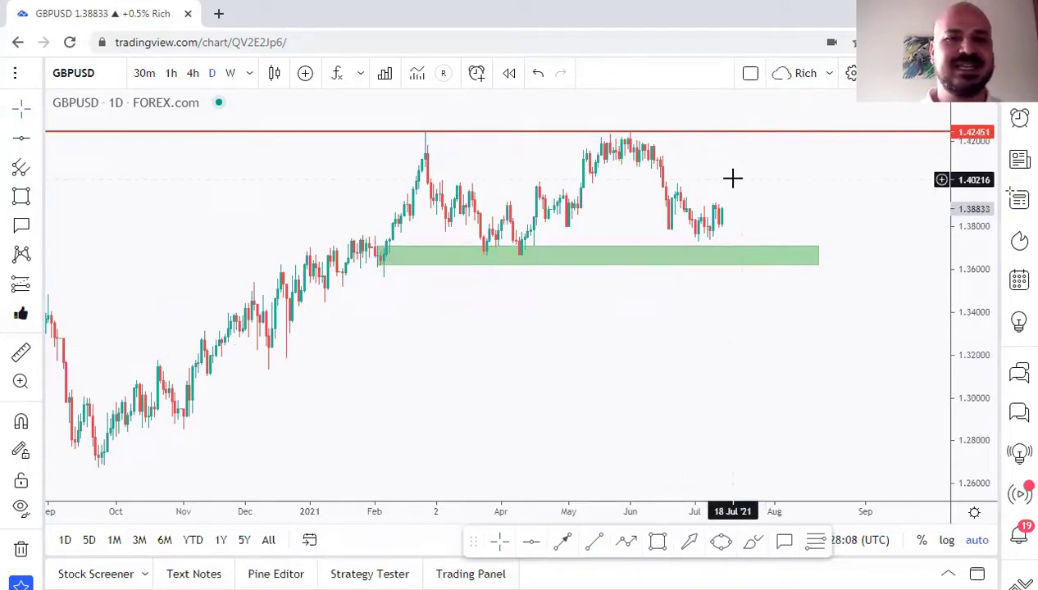
Check on the 4h timeframe which of the drawings are shown, and return to the 1D chart
click(192, 73)
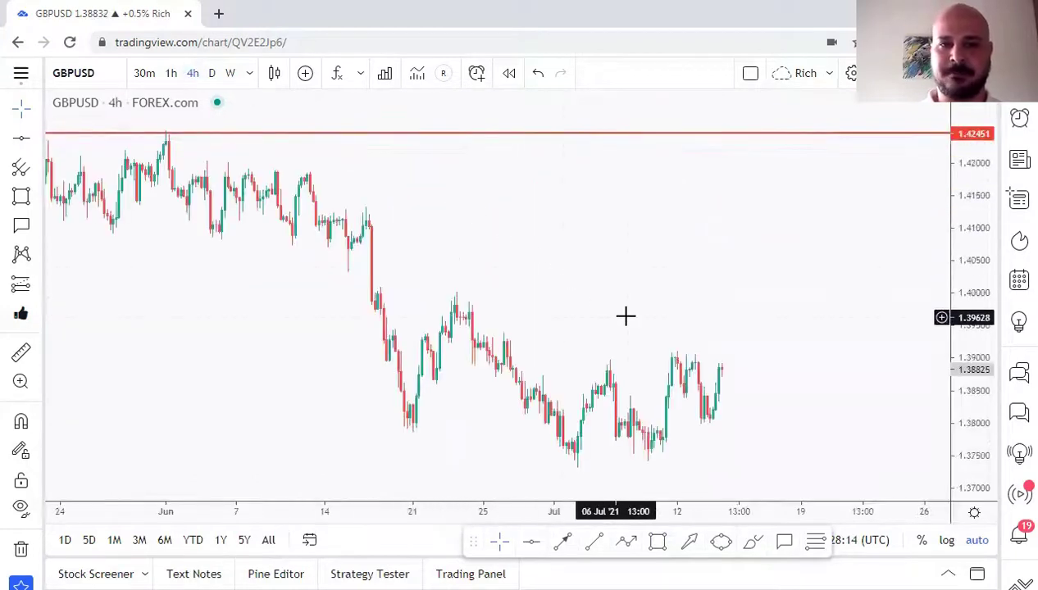
scroll(660, 406, down, 3)
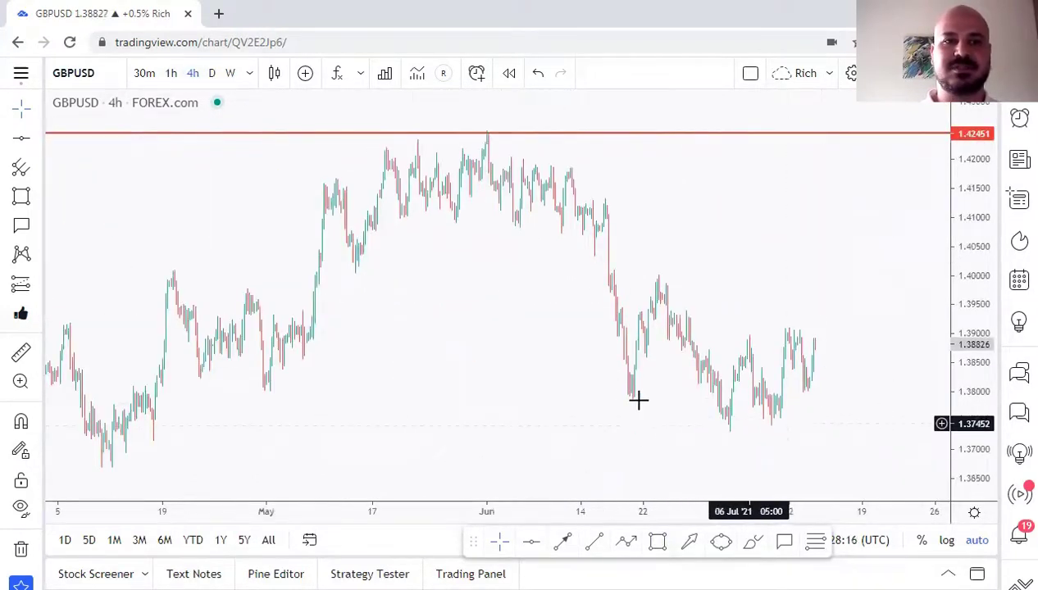
click(212, 73)
scroll(669, 283, down, 2)
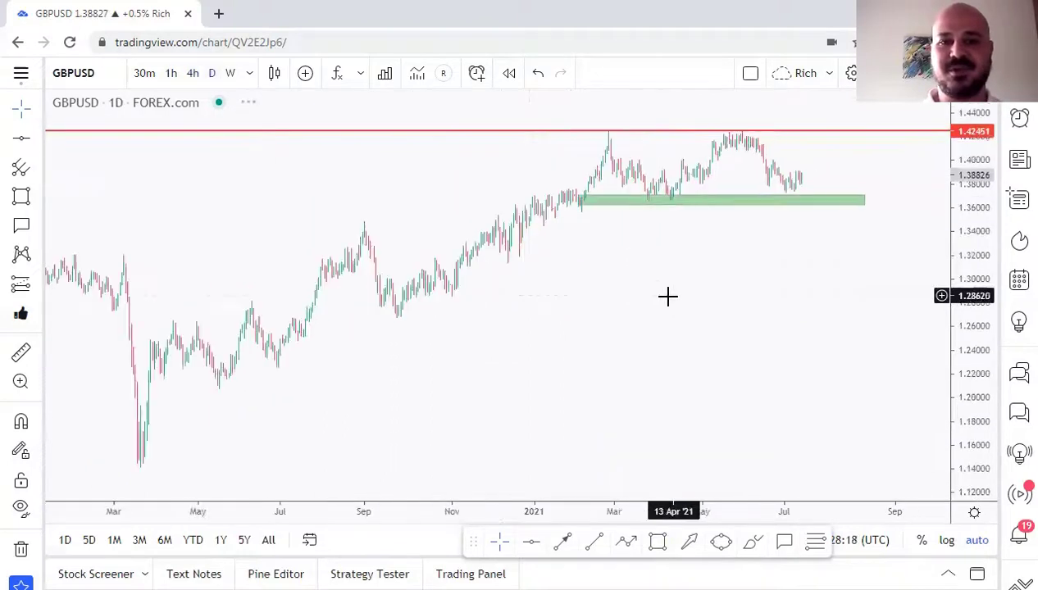
Extend the support-zone rectangle's visibility on hourly timeframes by setting the upper Hours limit to 4
scroll(660, 275, up, 3)
click(650, 252)
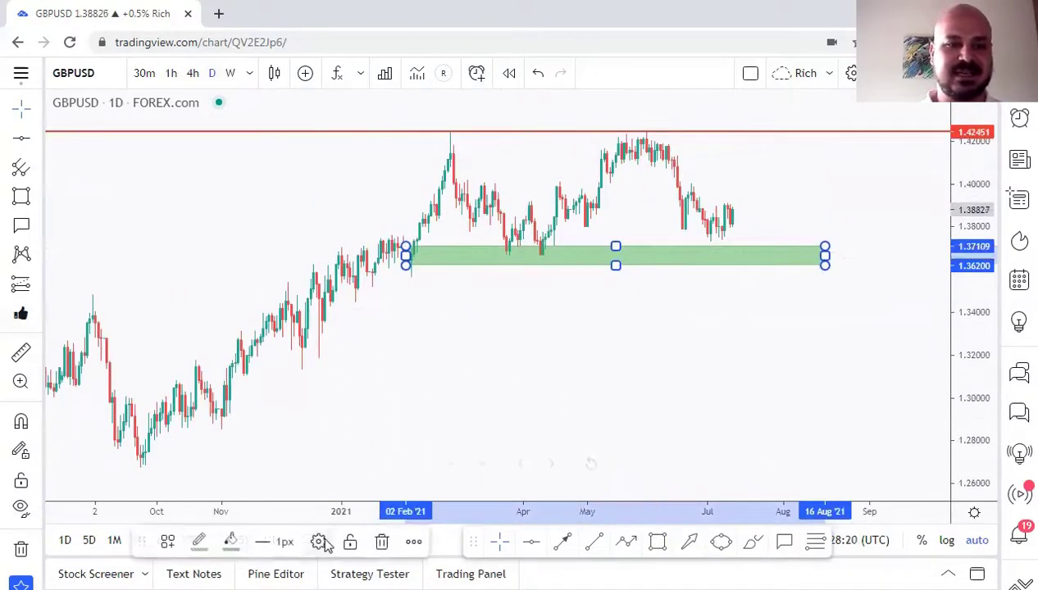
click(326, 535)
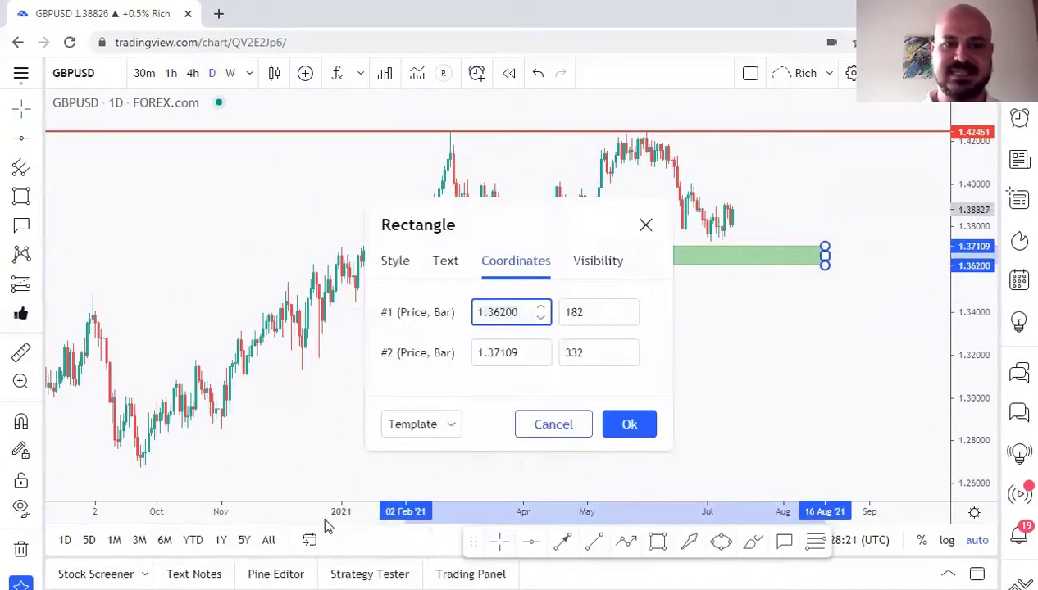
click(597, 260)
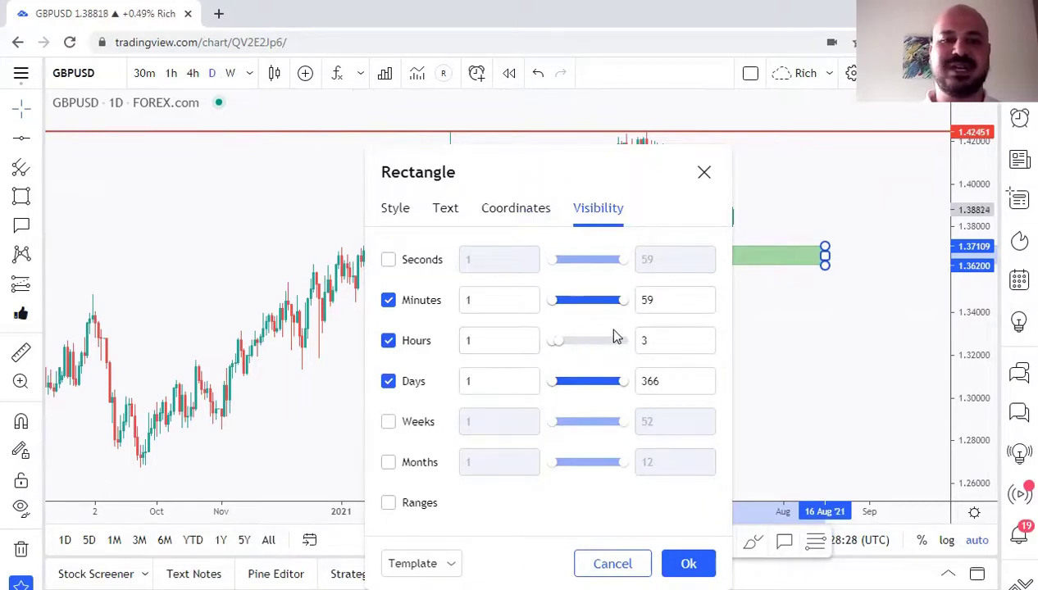
click(658, 338)
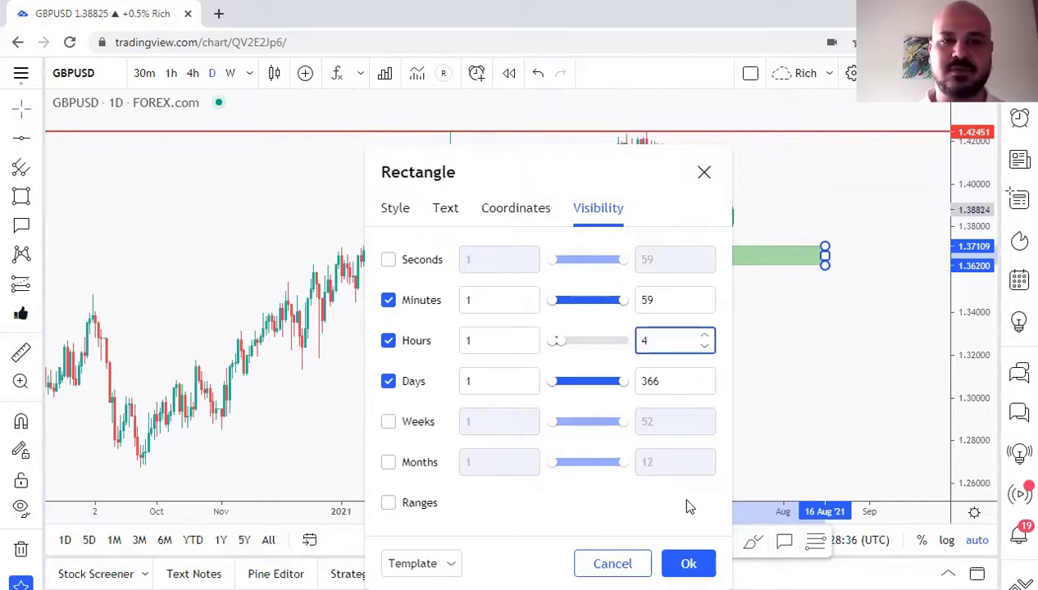
click(693, 562)
click(456, 282)
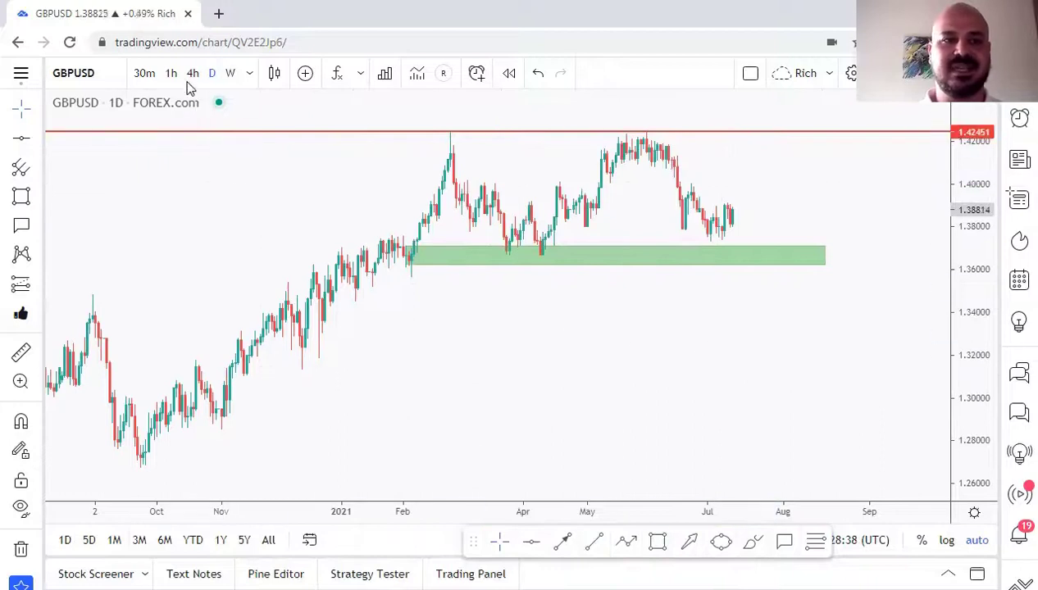
Draw a descending trend line on the 4h chart from about 1.3997 on 22 June to about 1.3812 on 26 July 2021
text(4h)
key(Return)
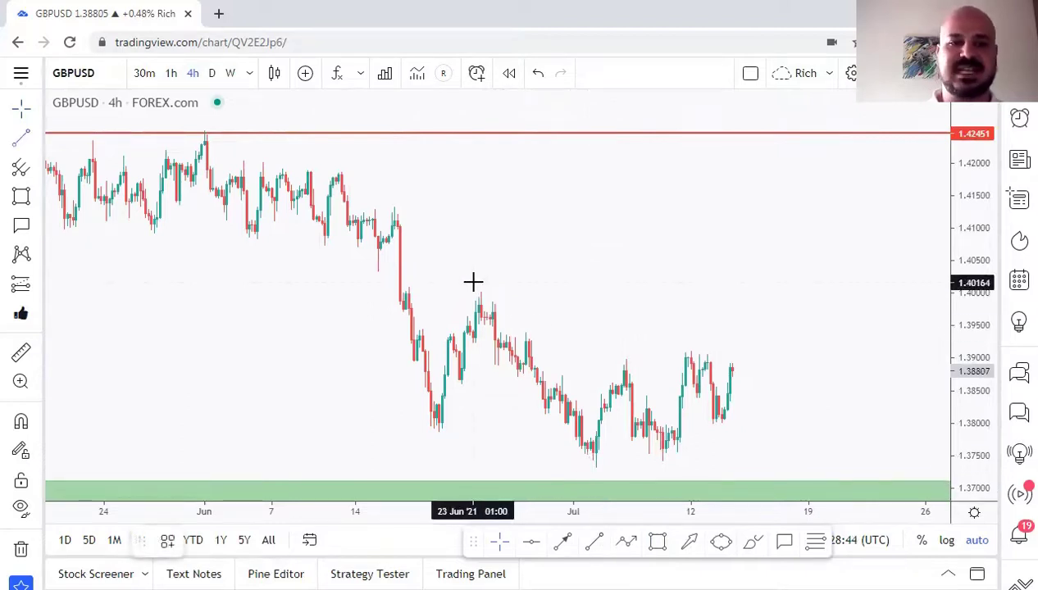
key(alt+t)
drag(464, 295, 925, 415)
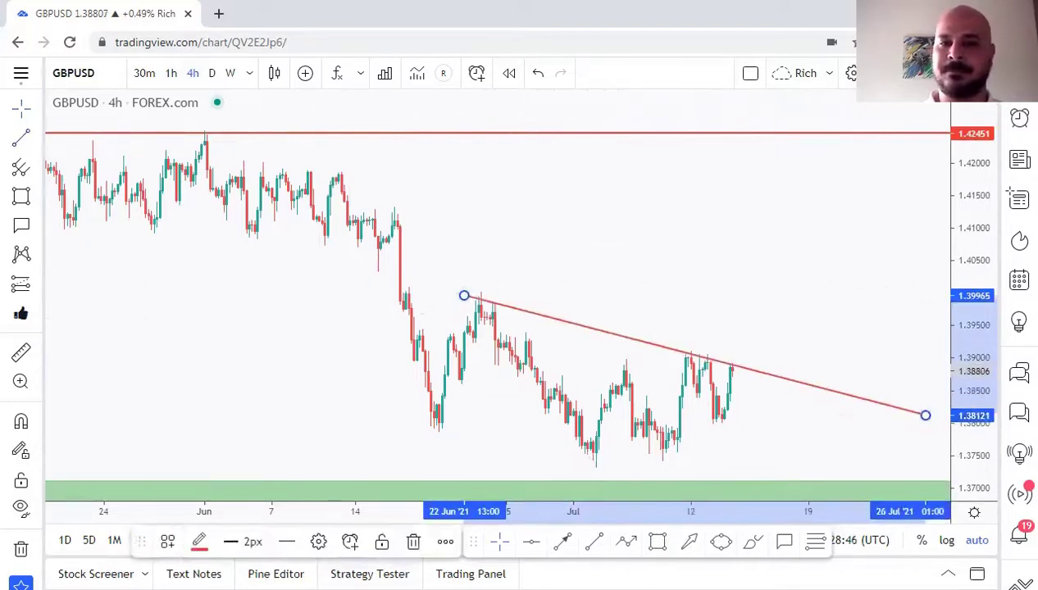
Enable the trend line's visibility for Days and view it on the 1D chart
click(319, 543)
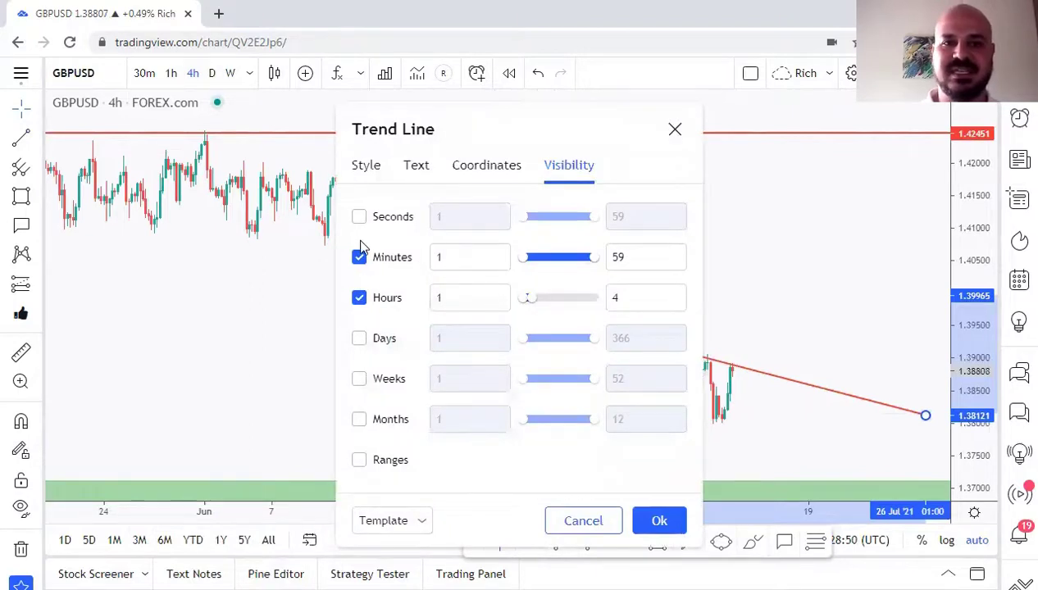
click(359, 338)
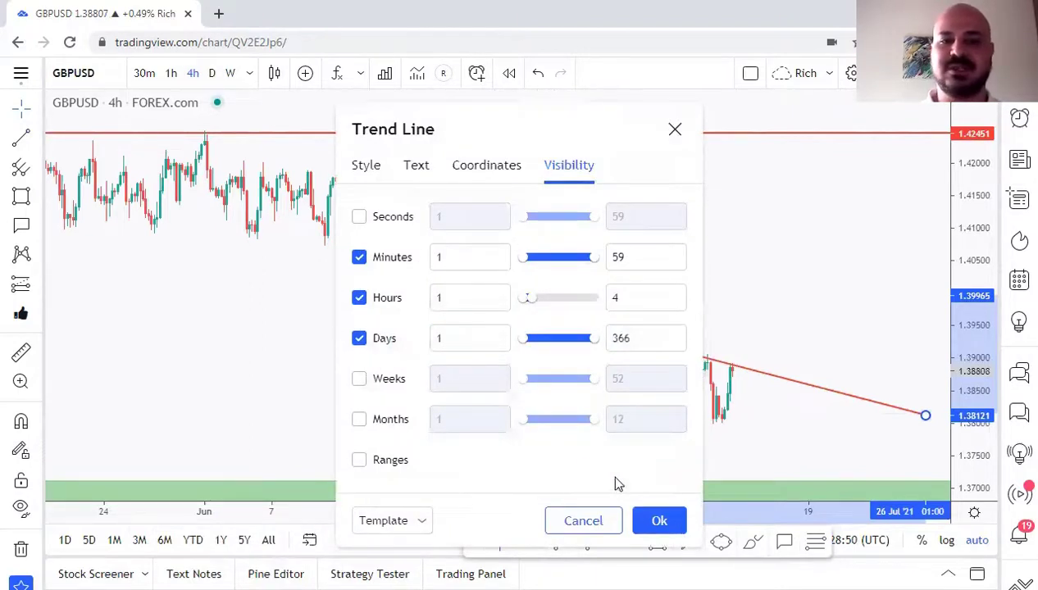
click(658, 522)
click(213, 74)
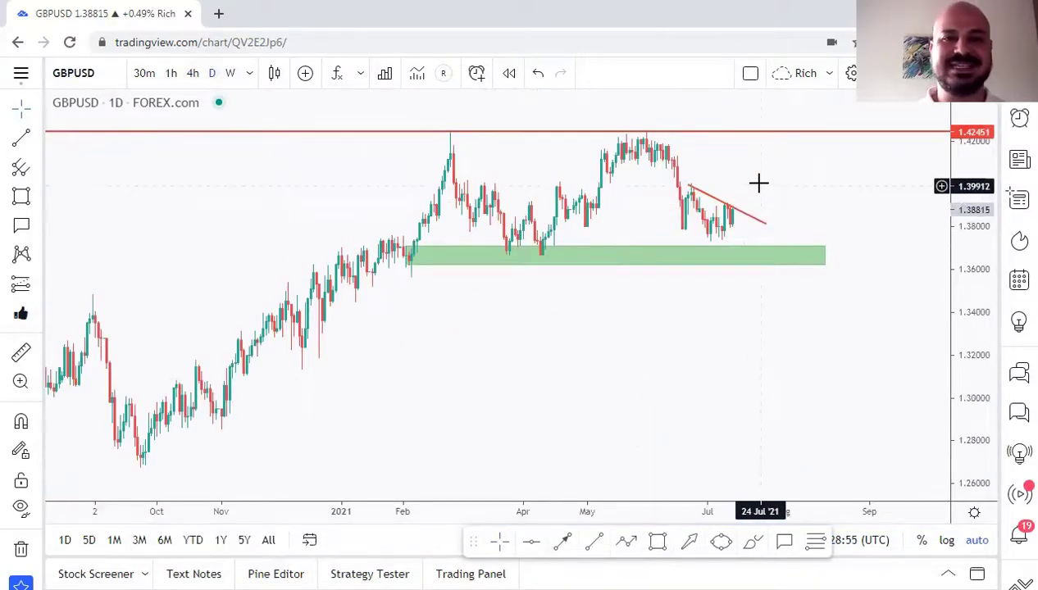
scroll(746, 238, up, 2)
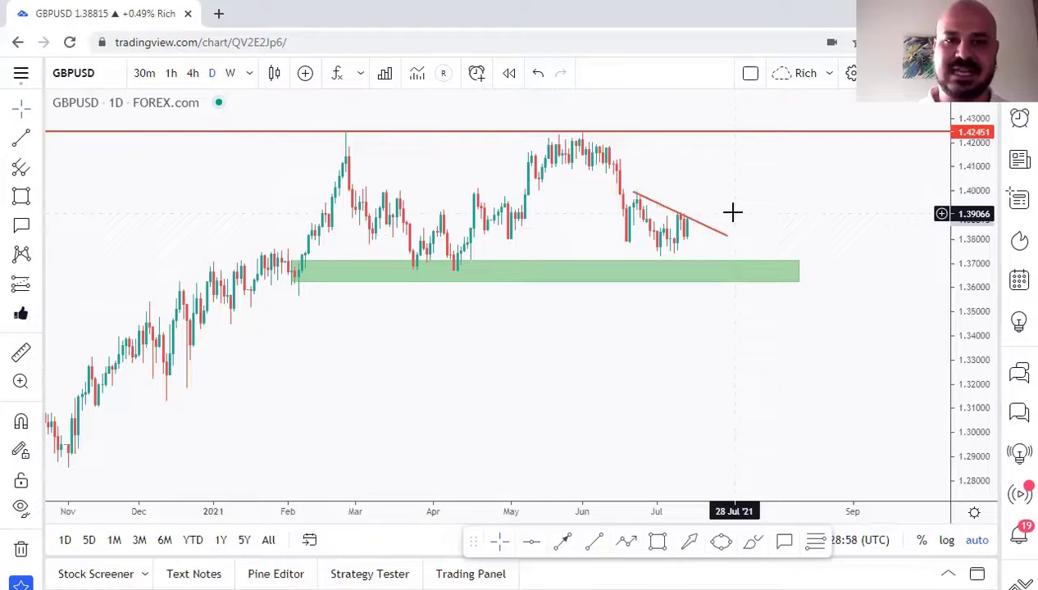
Turn off the Days visibility of the descending trend line, moving its settings dialog clear of the line
click(682, 222)
click(319, 542)
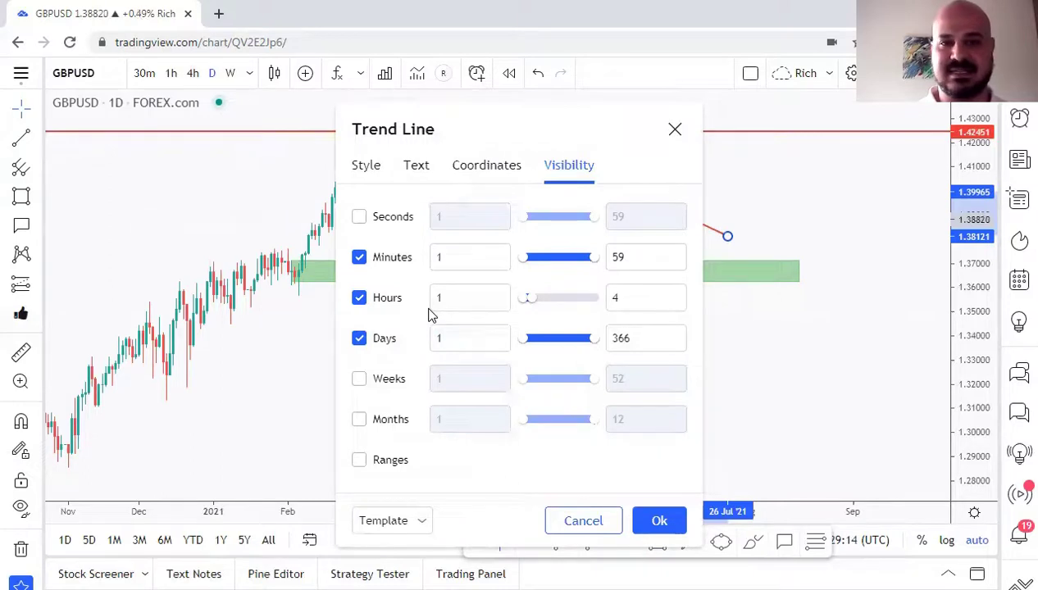
drag(535, 129, 336, 113)
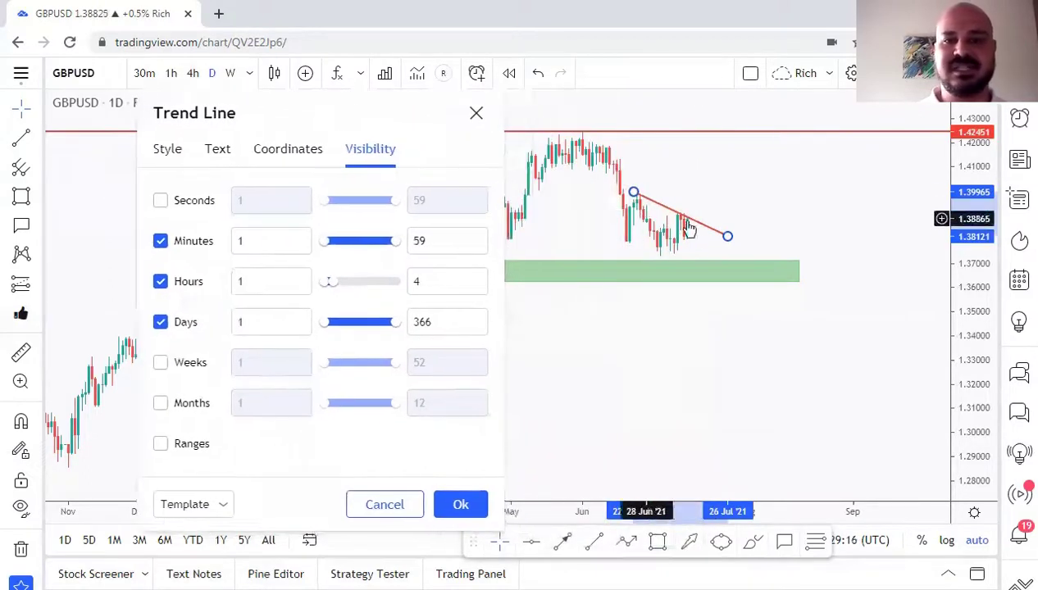
click(182, 326)
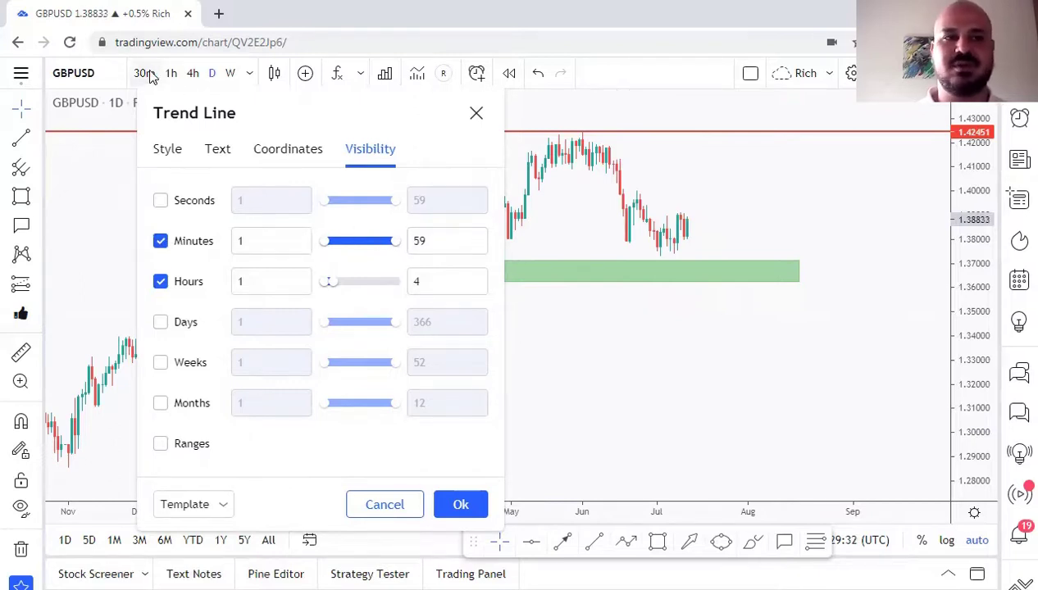
Restrict the trend line's Minutes visibility to a range from 30 to 30 and apply the settings
click(240, 249)
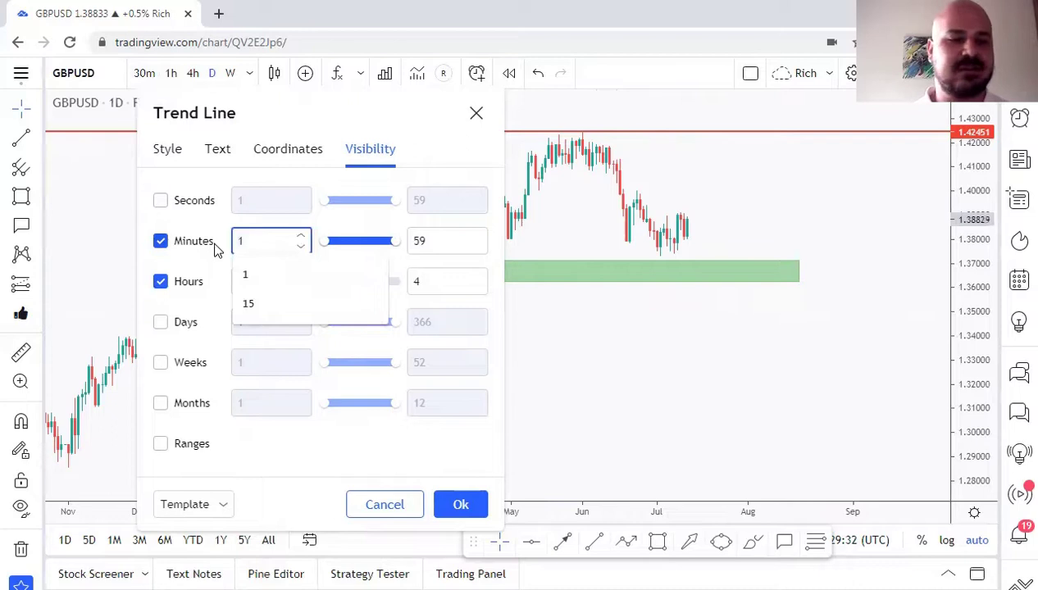
key(BackSpace)
text(29)
click(471, 246)
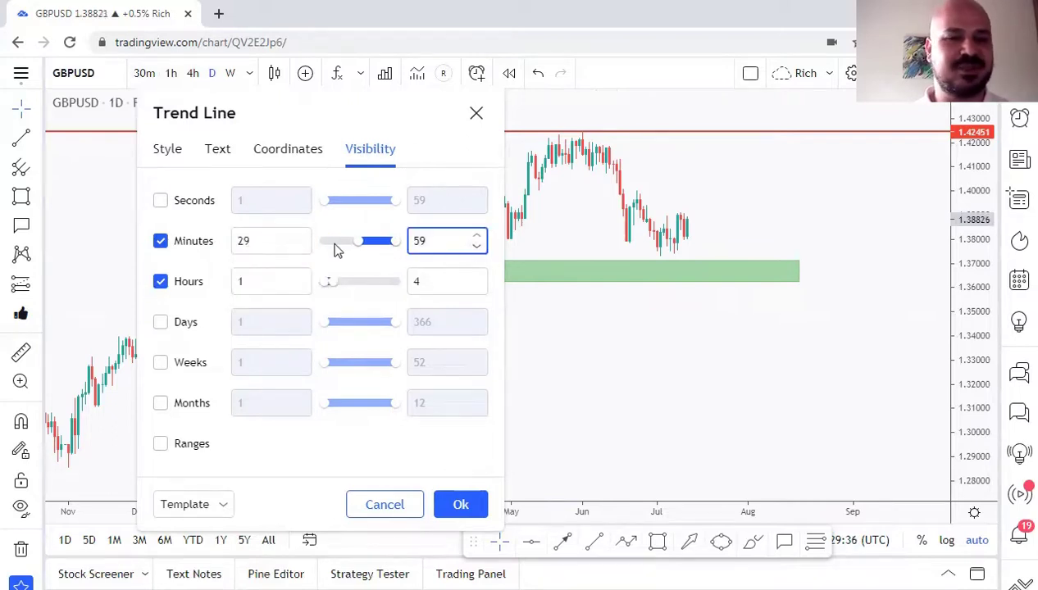
key(Tab)
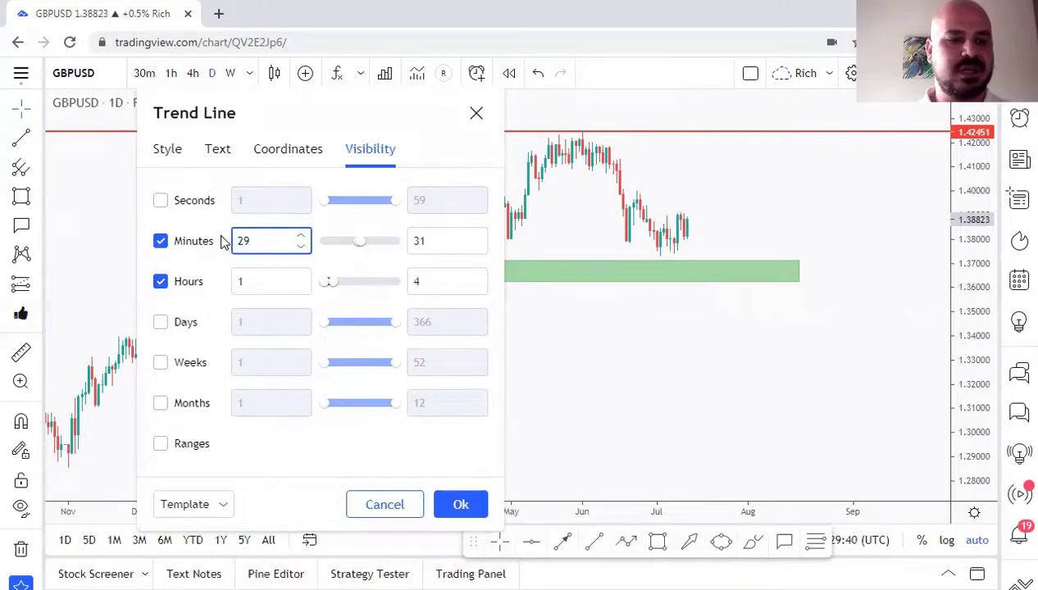
key(Tab)
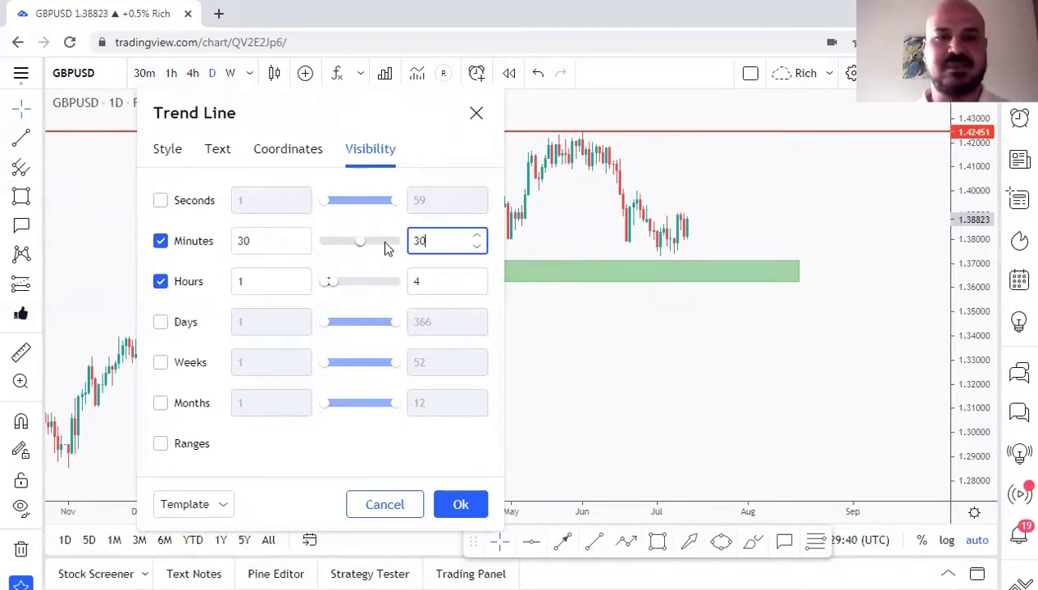
key(Return)
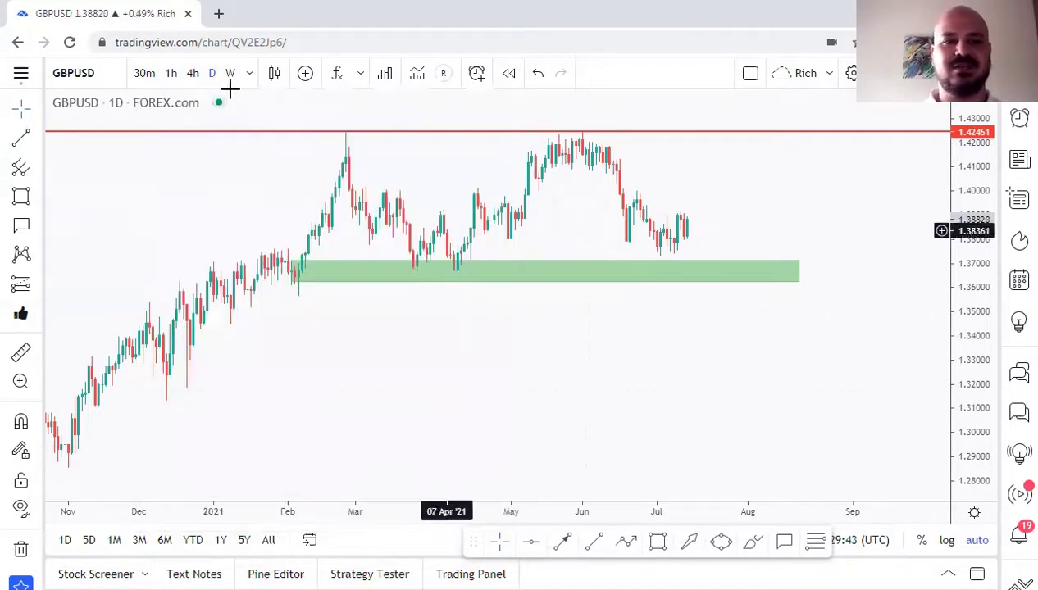
Check the trend line's visibility on the 4h, 1h and 30m timeframes
click(192, 73)
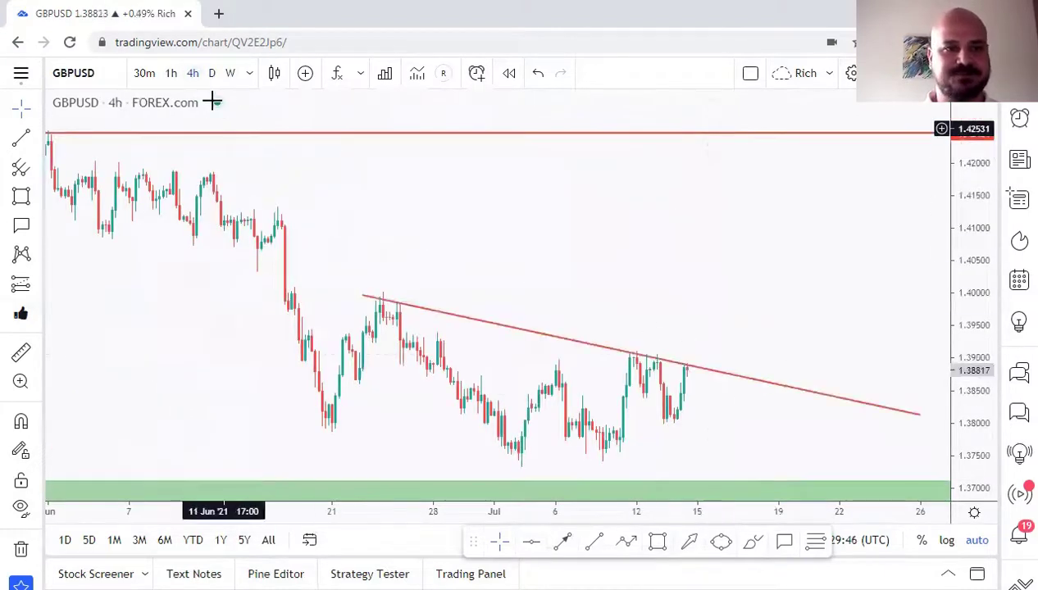
click(171, 73)
click(144, 73)
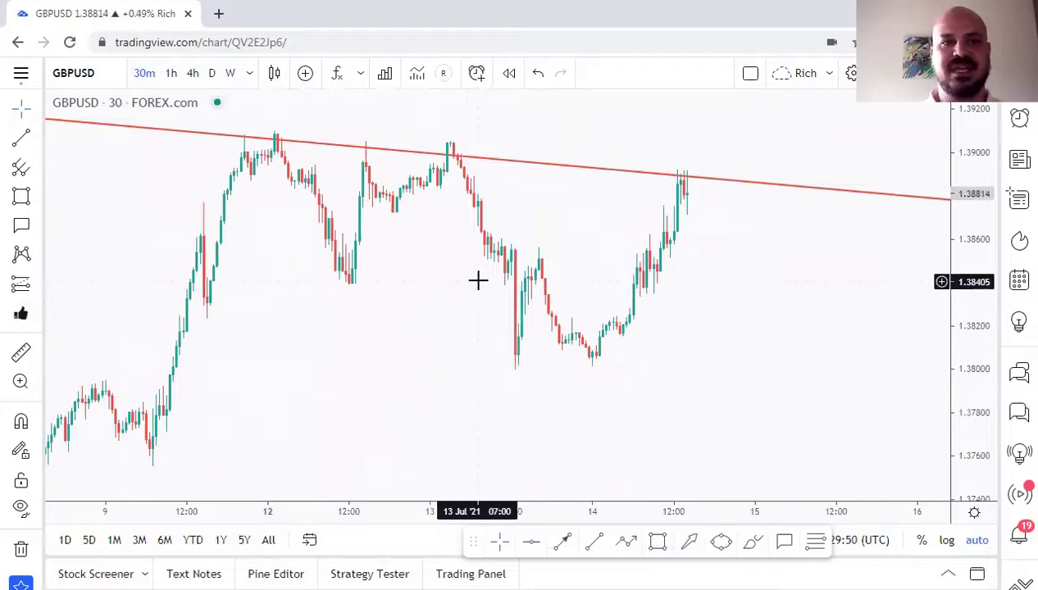
scroll(468, 274, down, 5)
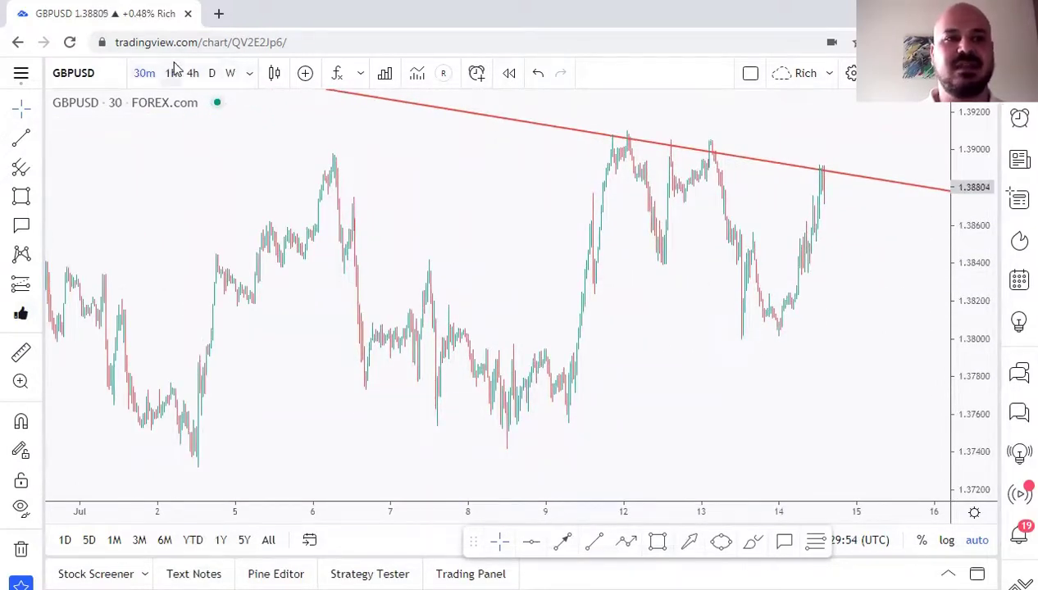
Add the 1 month interval to the favorite timeframes and reopen the interval list
click(251, 73)
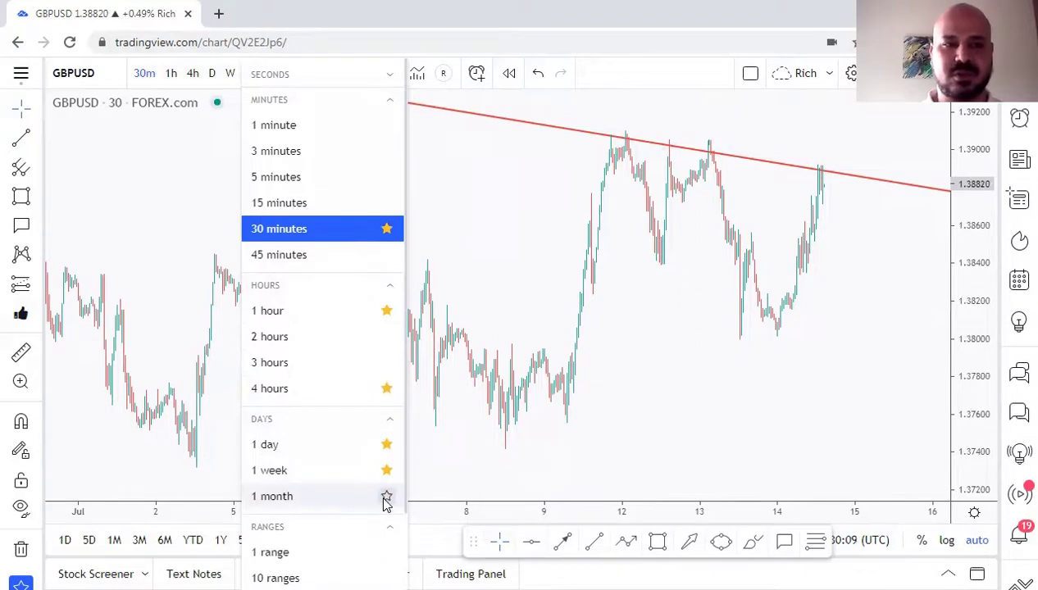
click(227, 204)
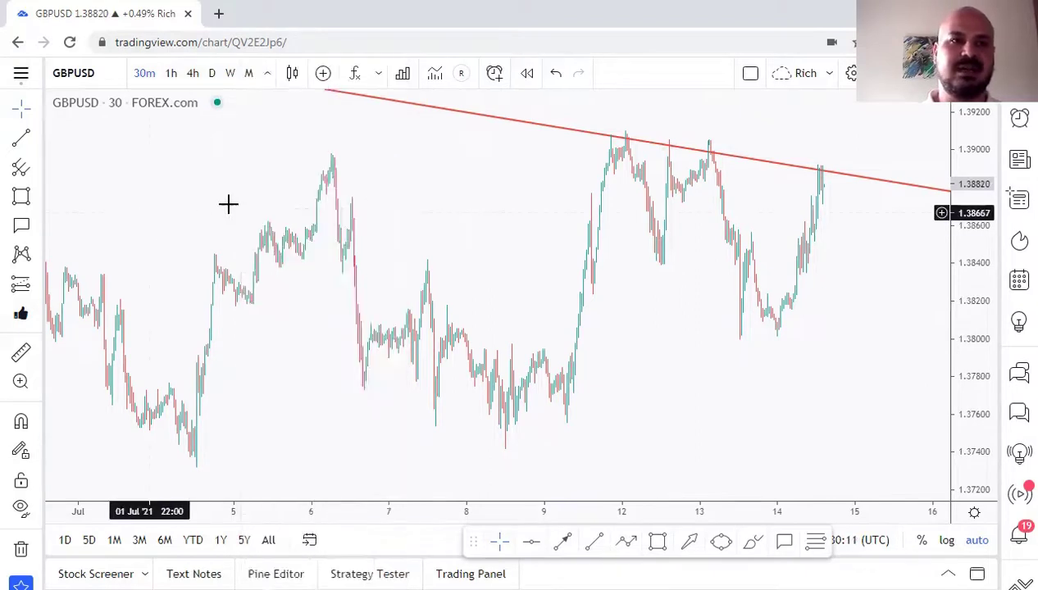
click(266, 73)
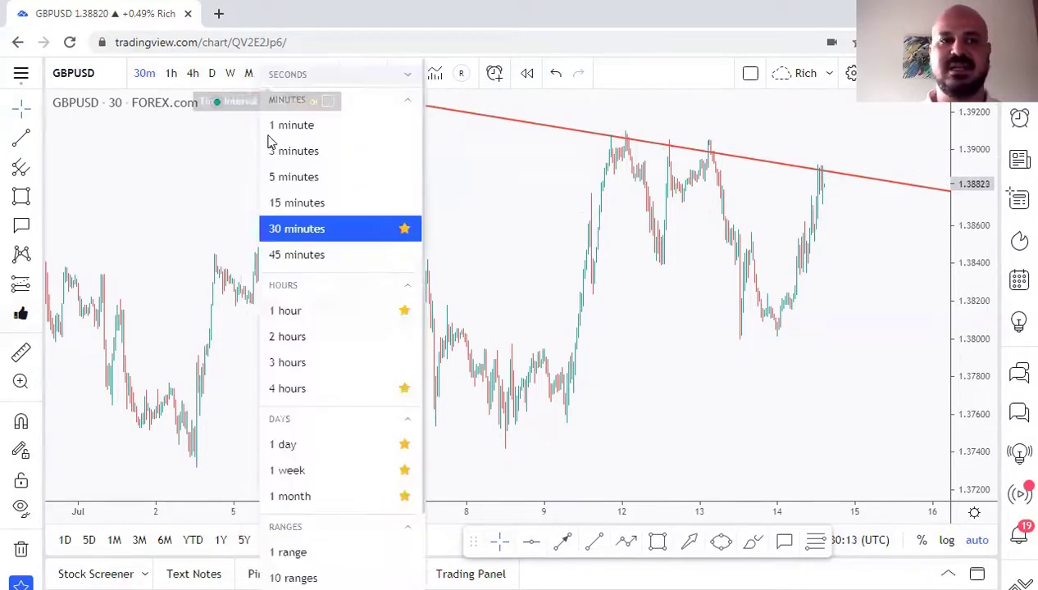
Remove the 1 month interval from the favorite timeframes, add and remove 15 minutes as a favorite, and close the interval list
click(405, 496)
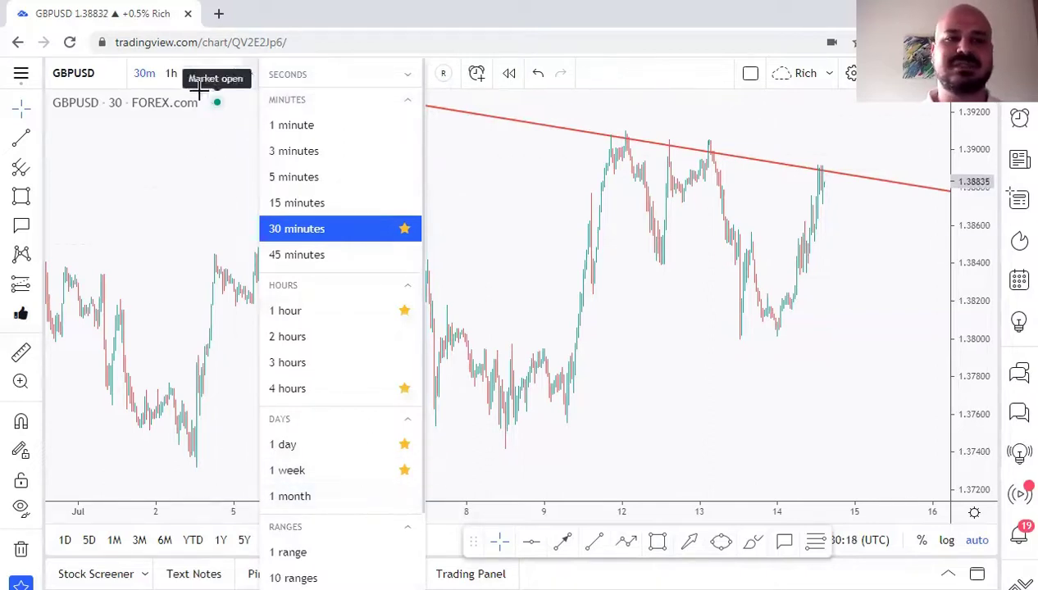
click(405, 203)
click(405, 202)
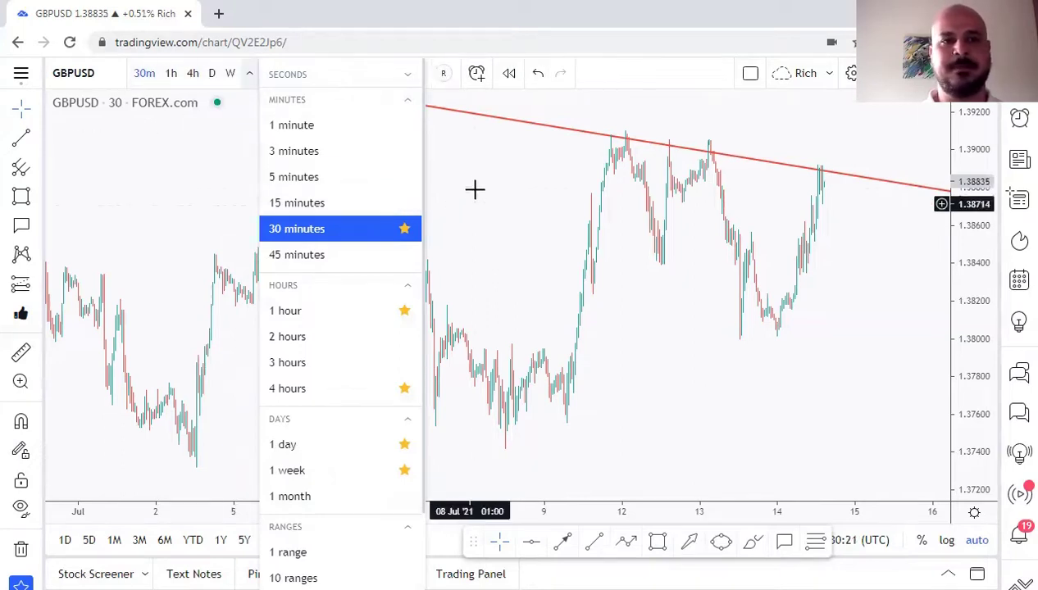
click(471, 192)
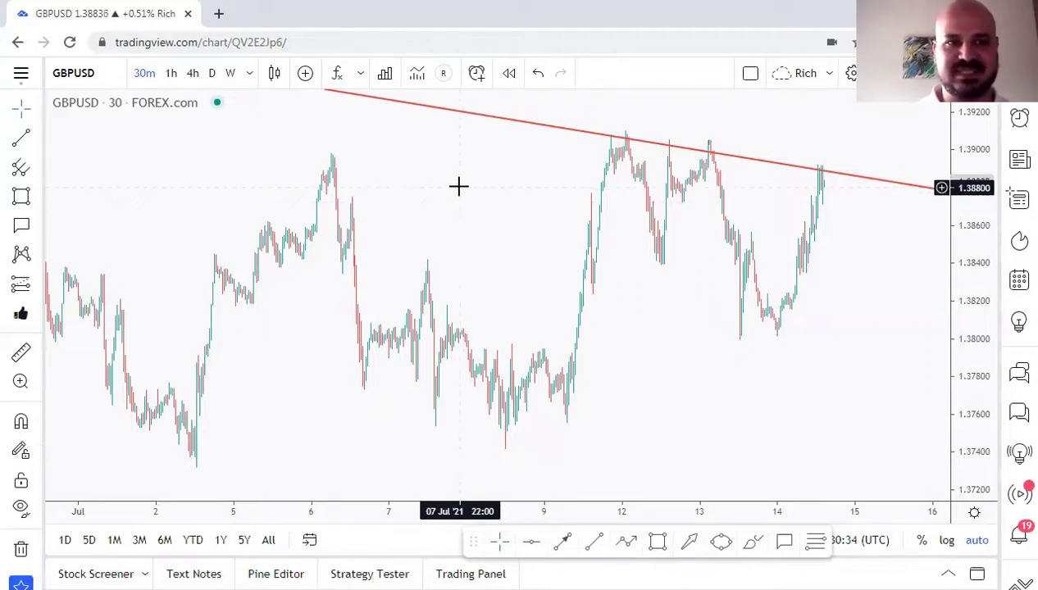
Look briefly at the weekly timeframe and set the GBPUSD chart to the daily timeframe
scroll(469, 209, right, 2)
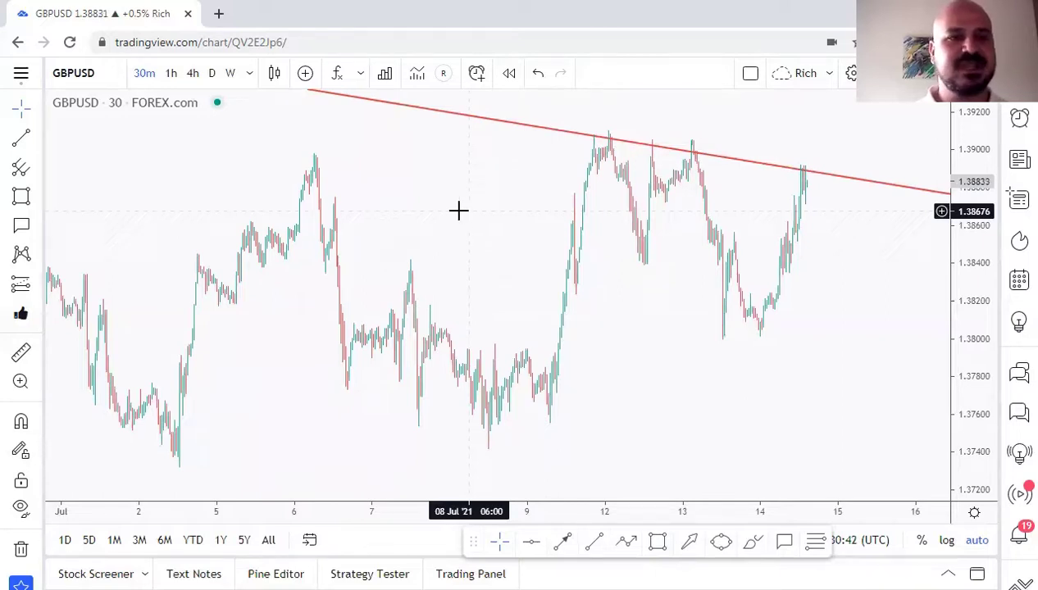
click(229, 73)
click(212, 73)
scroll(499, 327, up, 2)
scroll(498, 327, up, 3)
drag(514, 133, 514, 136)
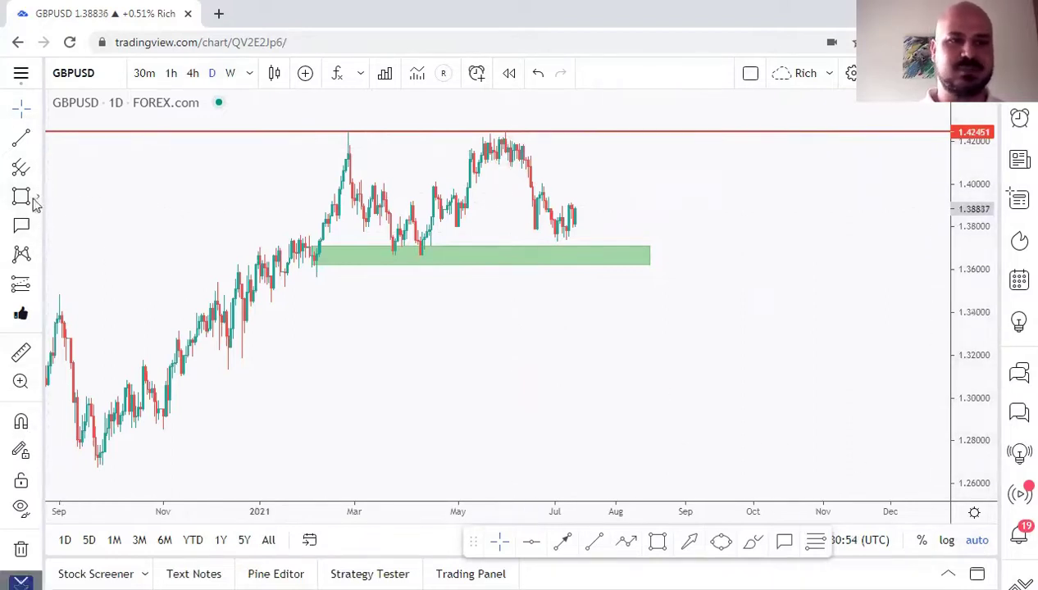
Draw a downward arrow from the latest candles through the green support zone, shifted slightly to span about 1.390 to 1.354
click(38, 141)
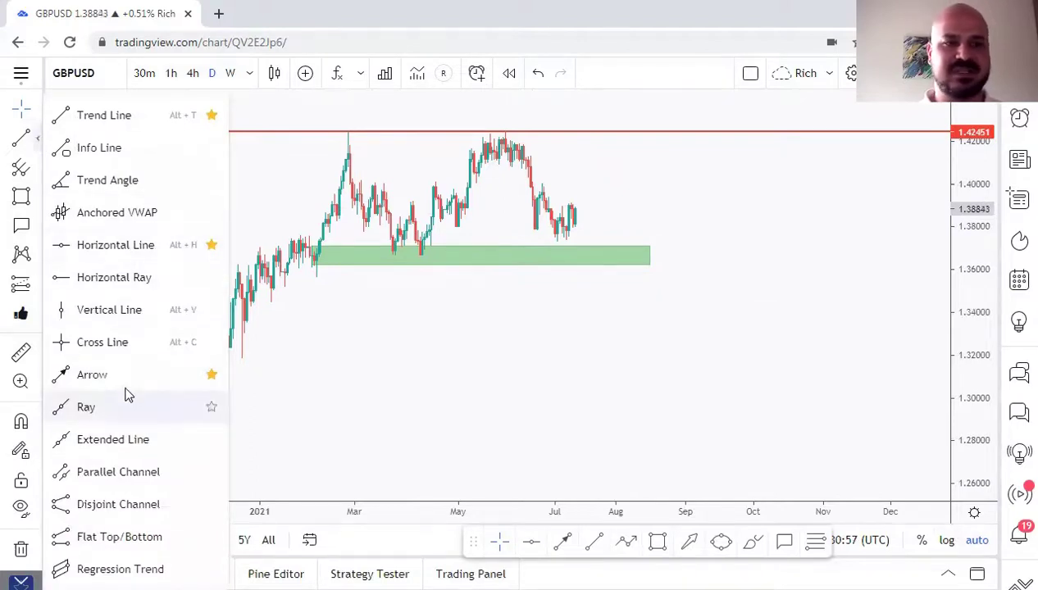
click(135, 383)
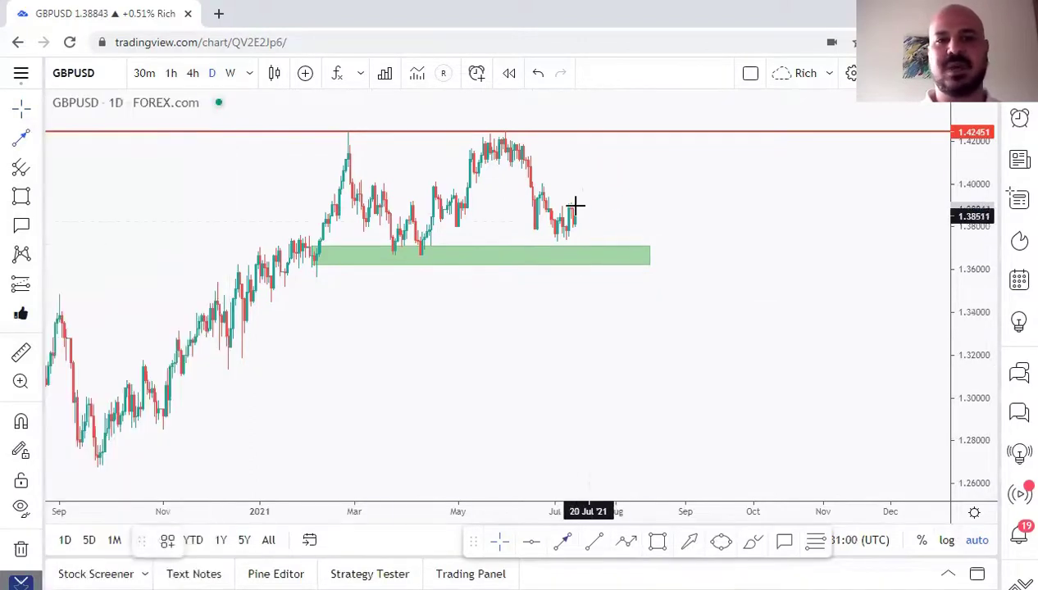
click(578, 208)
click(604, 283)
click(451, 336)
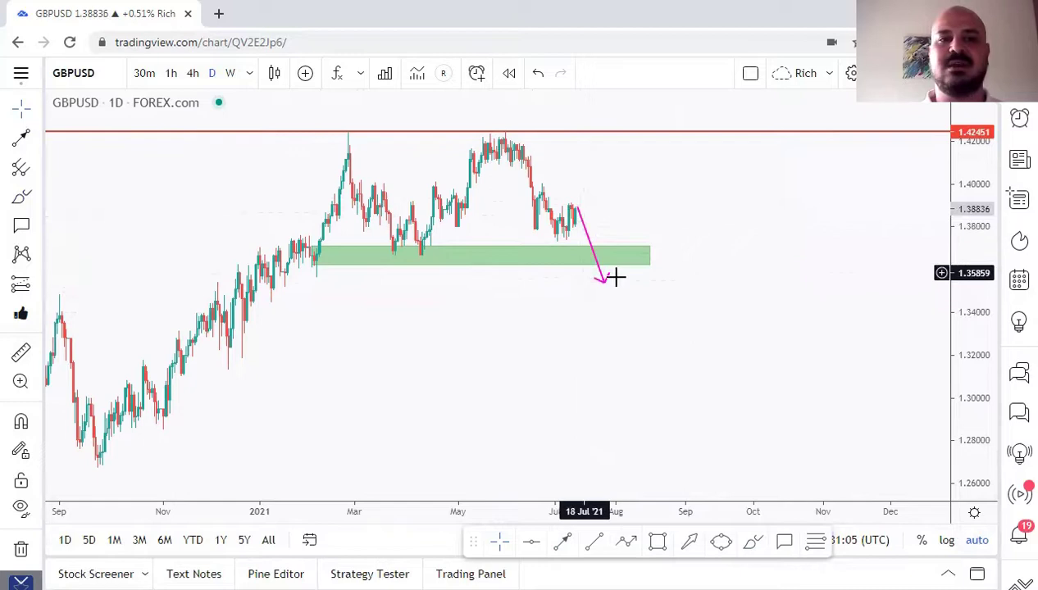
drag(579, 209, 582, 206)
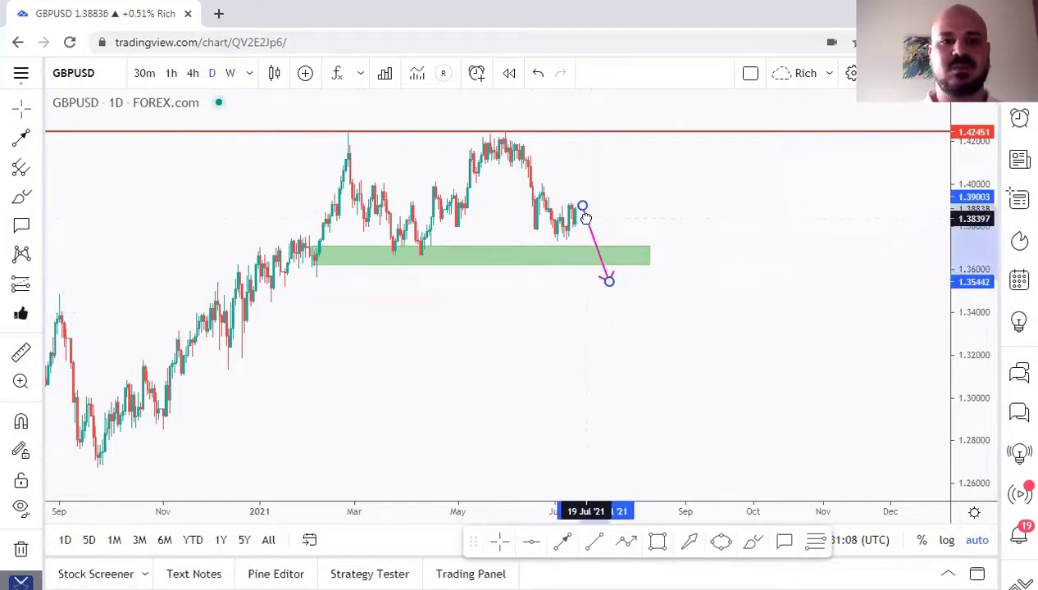
click(638, 210)
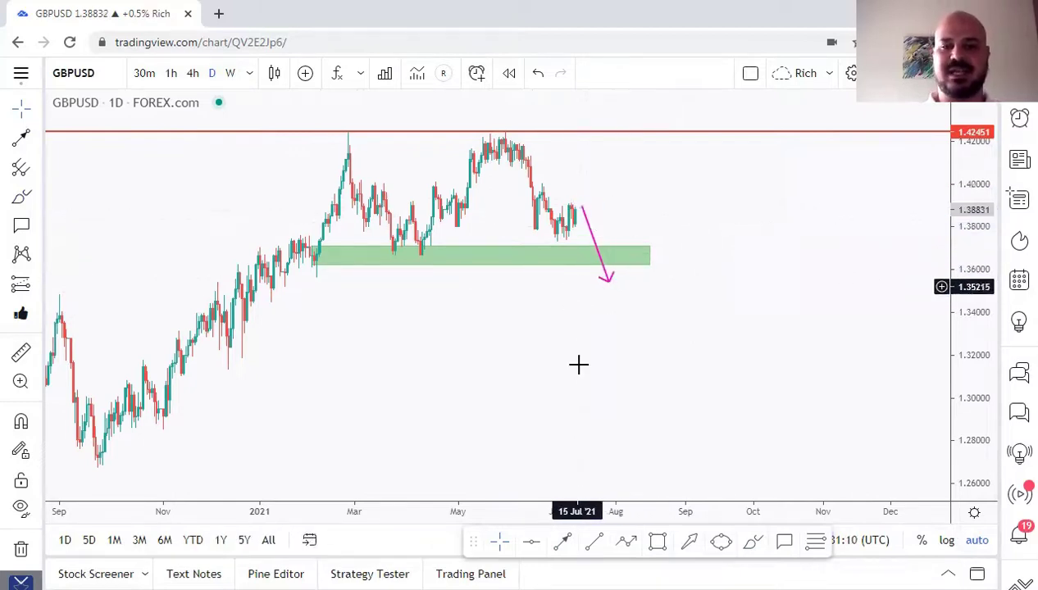
Draw a rising trend line and a parallel arrow in the empty area beyond the latest candles, and undo both drawings
click(593, 547)
click(642, 359)
click(746, 267)
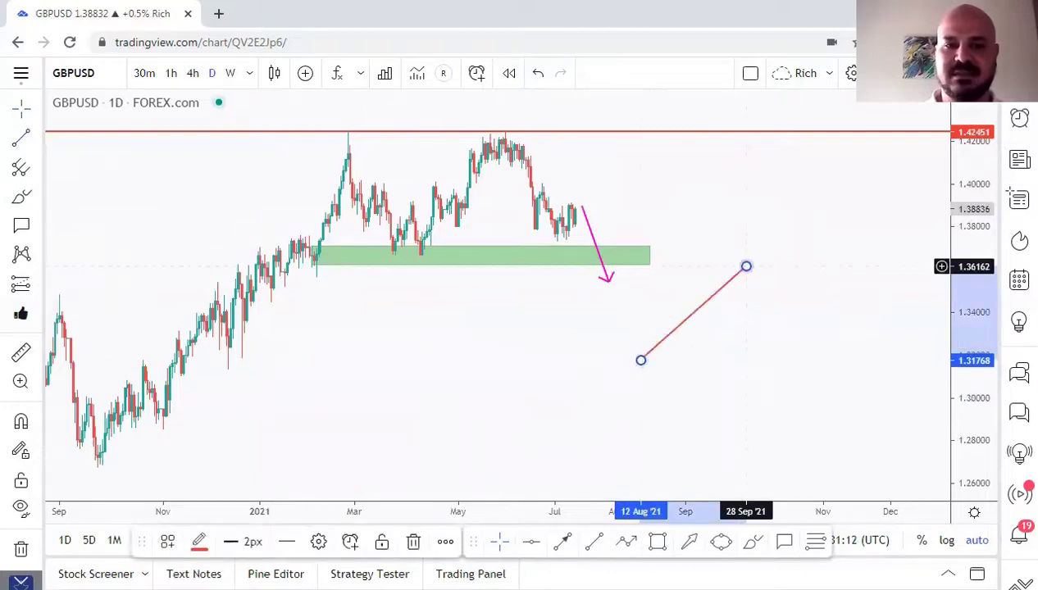
click(575, 552)
click(647, 370)
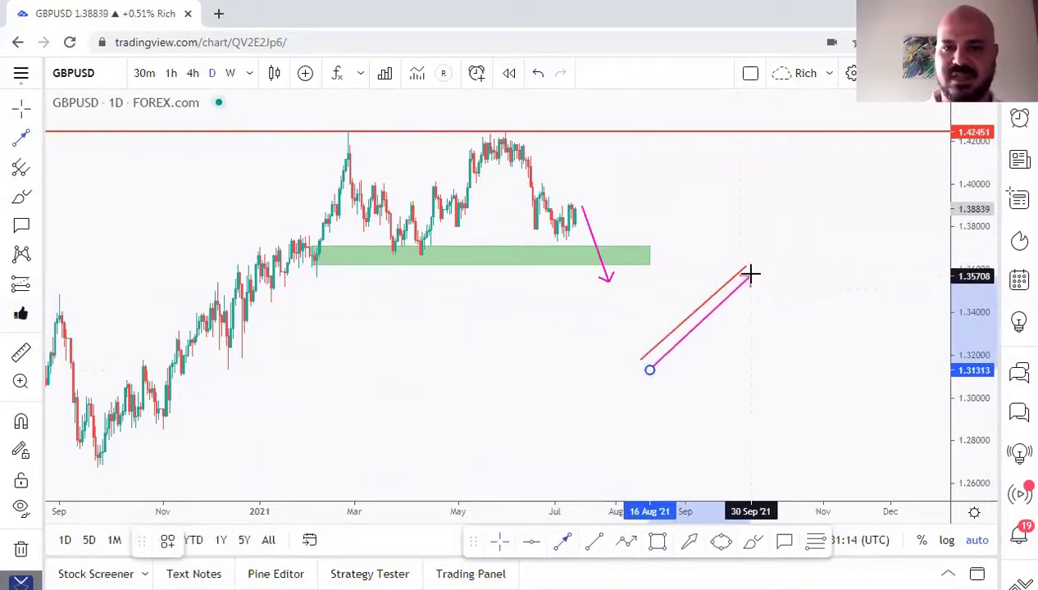
click(753, 275)
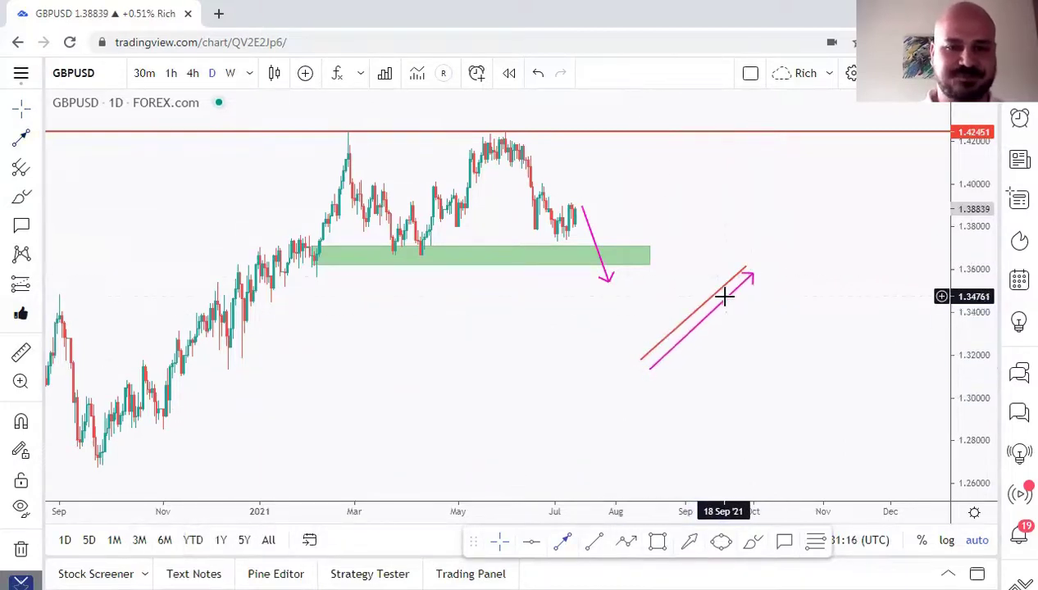
key(ctrl+z)
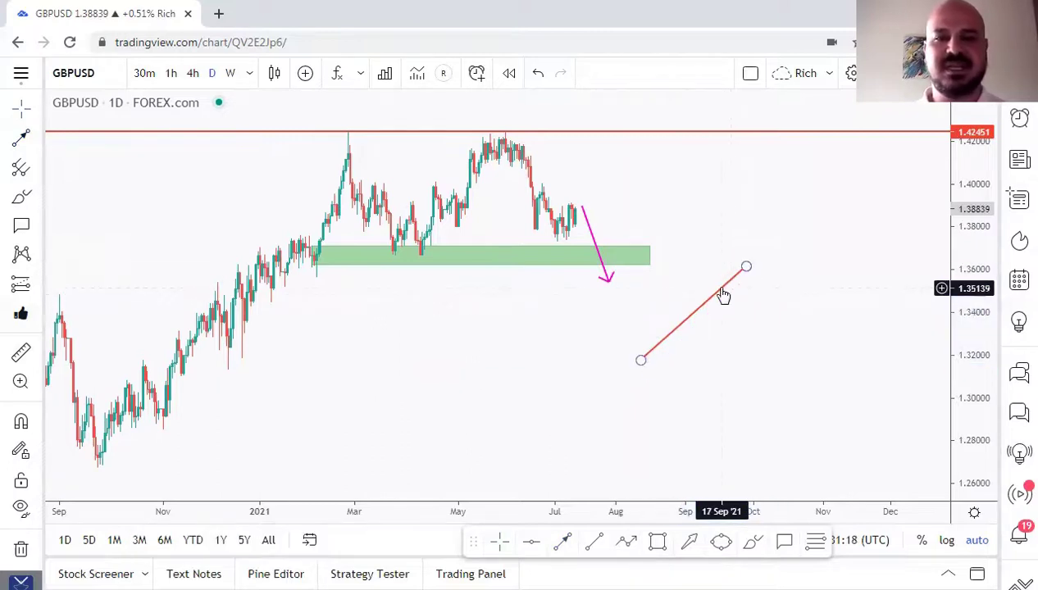
key(ctrl+z)
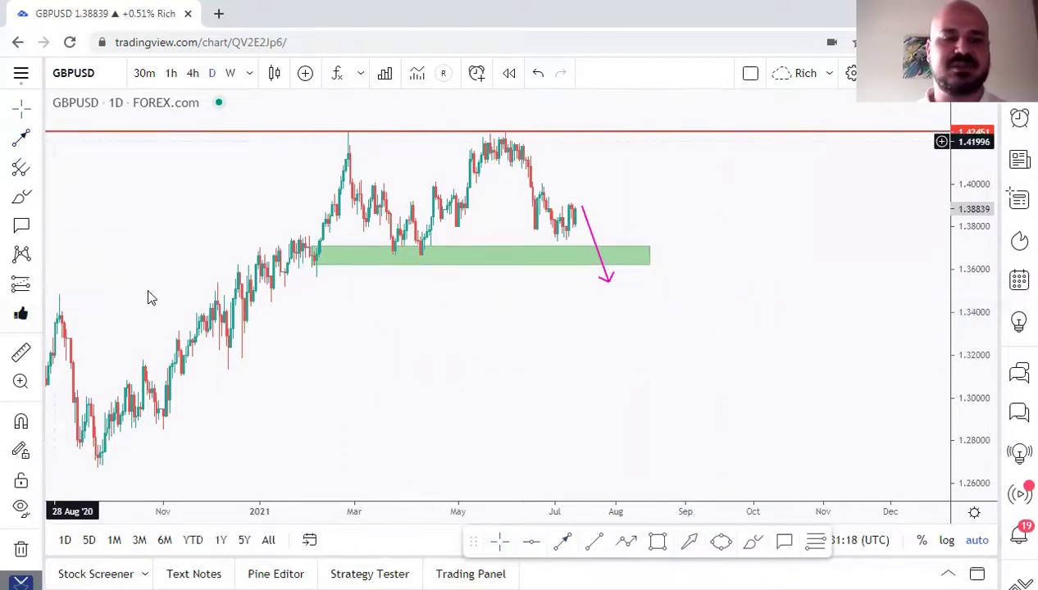
click(37, 167)
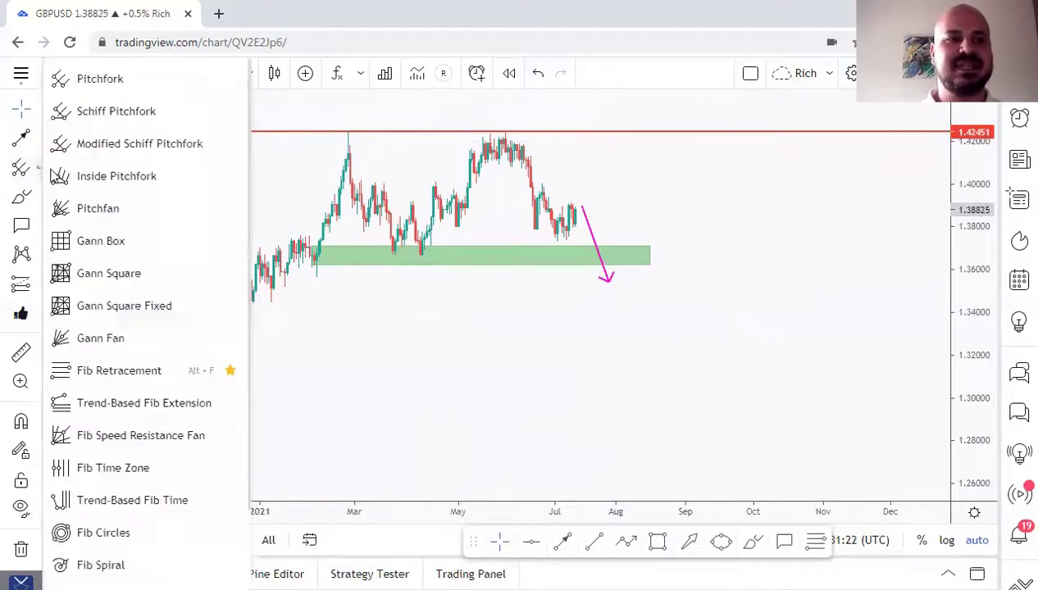
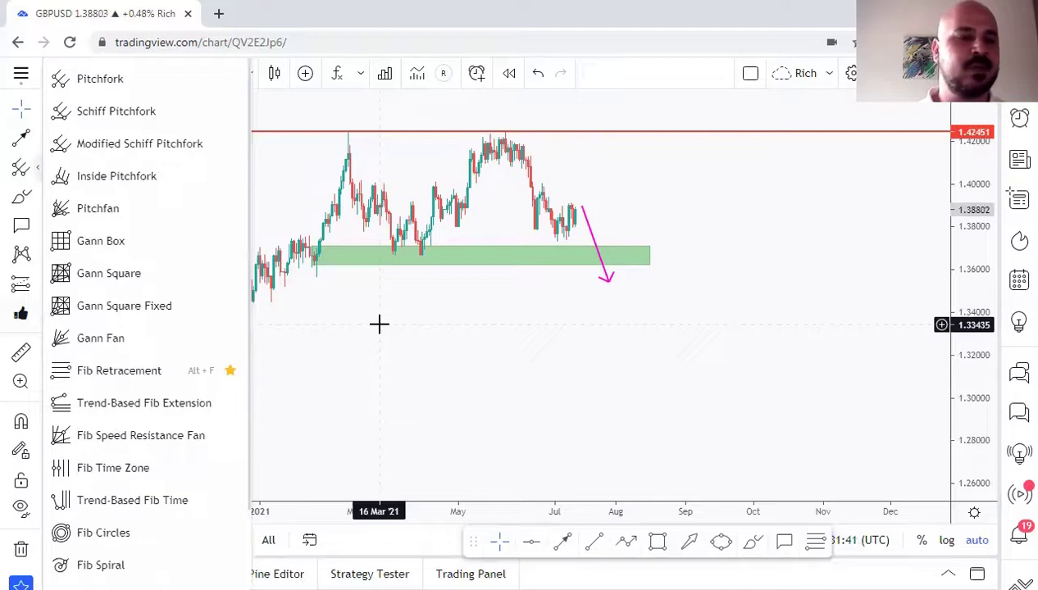
click(379, 324)
Draw an ellipse over the May–June high at the red resistance line, and place copies over the February peak and beyond the latest candles
click(37, 198)
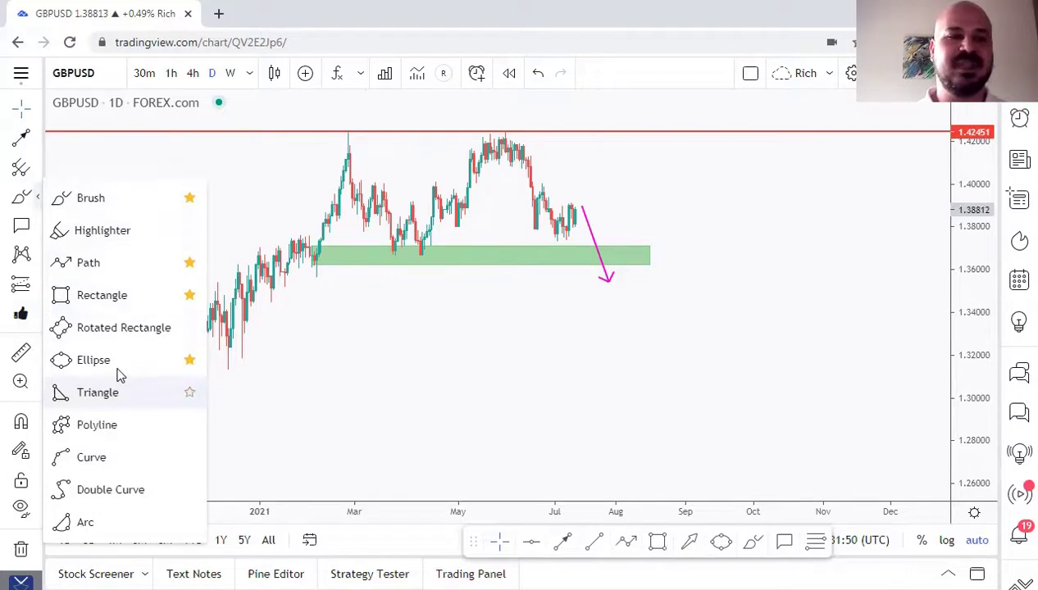
click(473, 121)
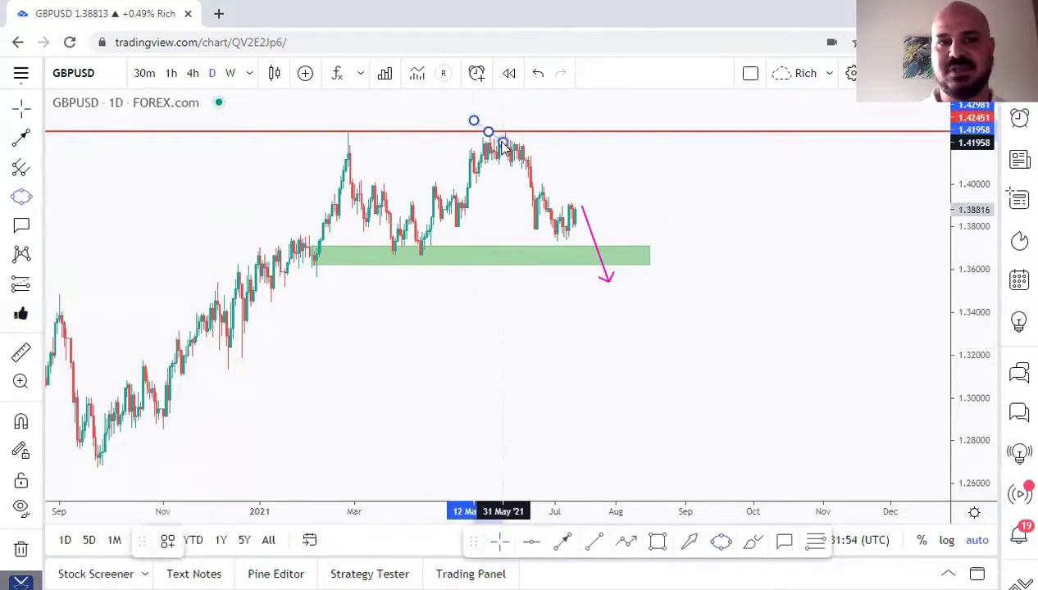
click(501, 120)
drag(501, 123, 354, 159)
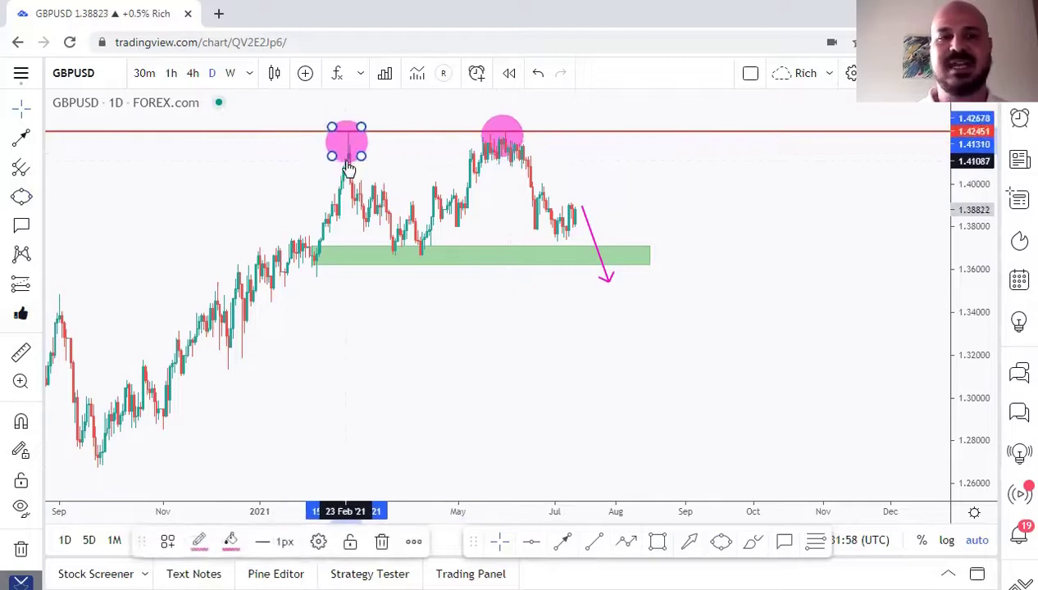
mouse_move(508, 155)
mouse_down()
mouse_move(607, 158)
mouse_move(625, 174)
mouse_up()
click(640, 178)
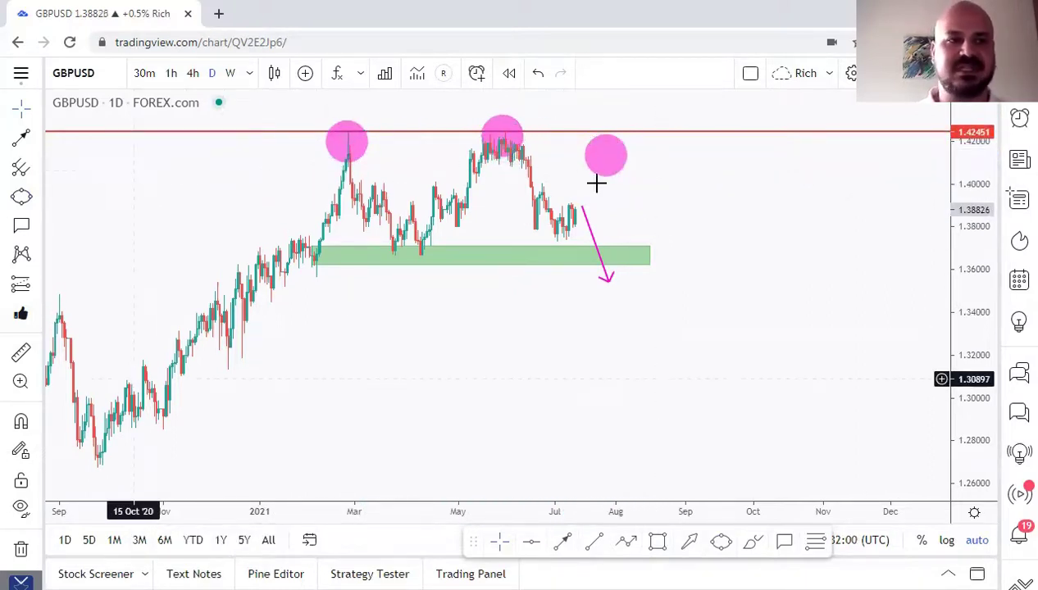
Look through the available shape, annotation, Fibonacci, pattern, and position and forecasting drawing tools
click(37, 202)
click(39, 204)
click(41, 226)
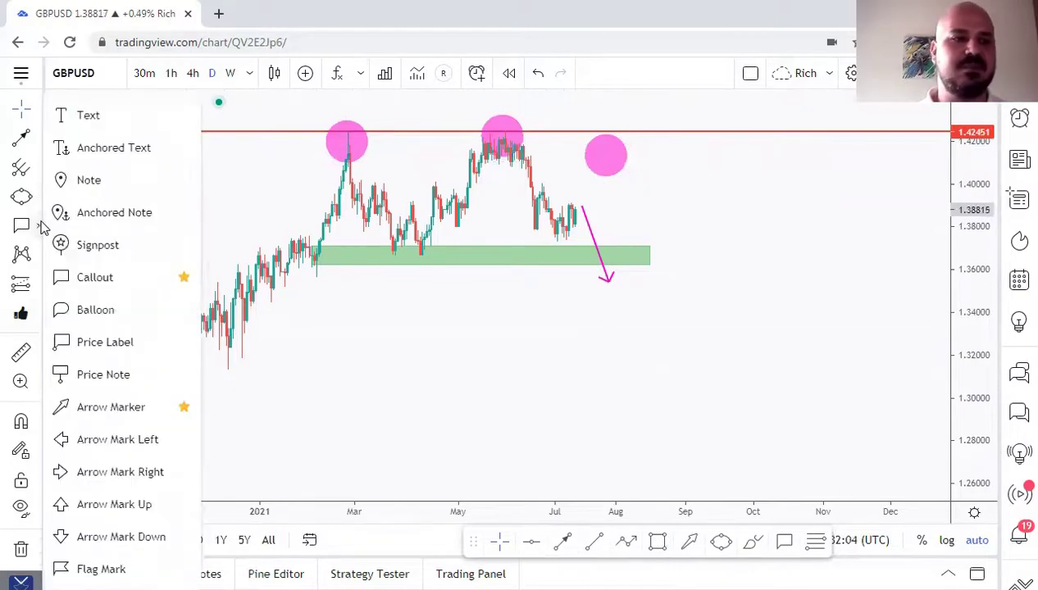
click(42, 226)
click(38, 255)
click(38, 257)
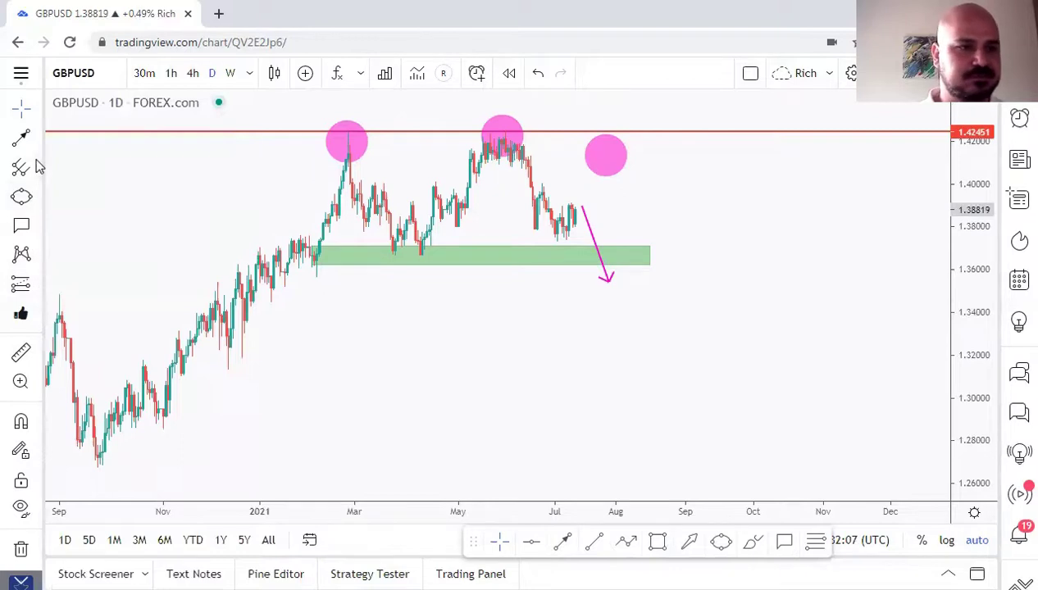
click(37, 169)
click(37, 204)
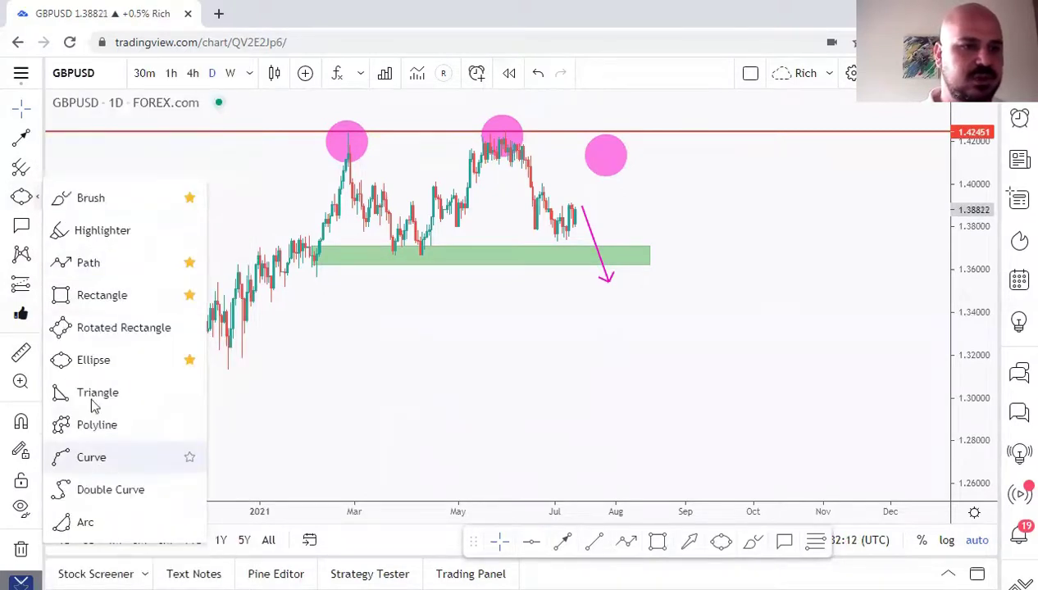
click(39, 205)
click(38, 232)
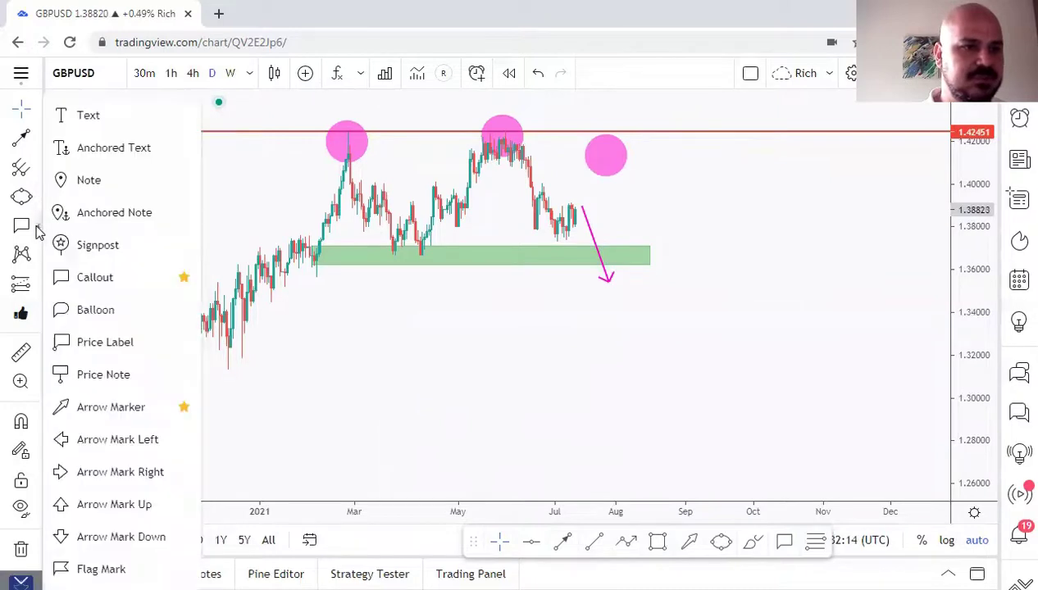
click(37, 248)
click(41, 246)
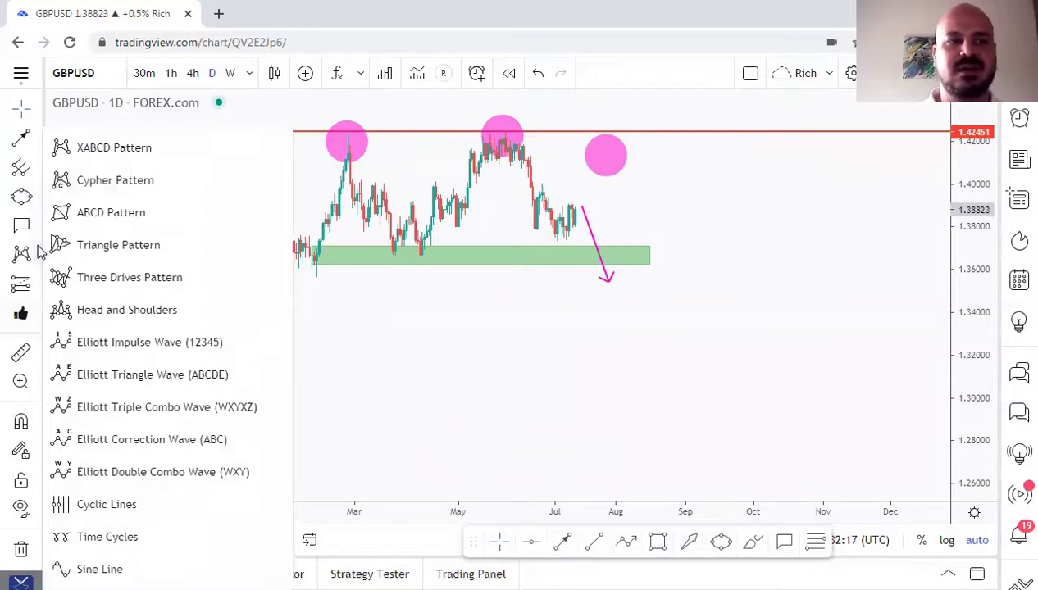
click(40, 251)
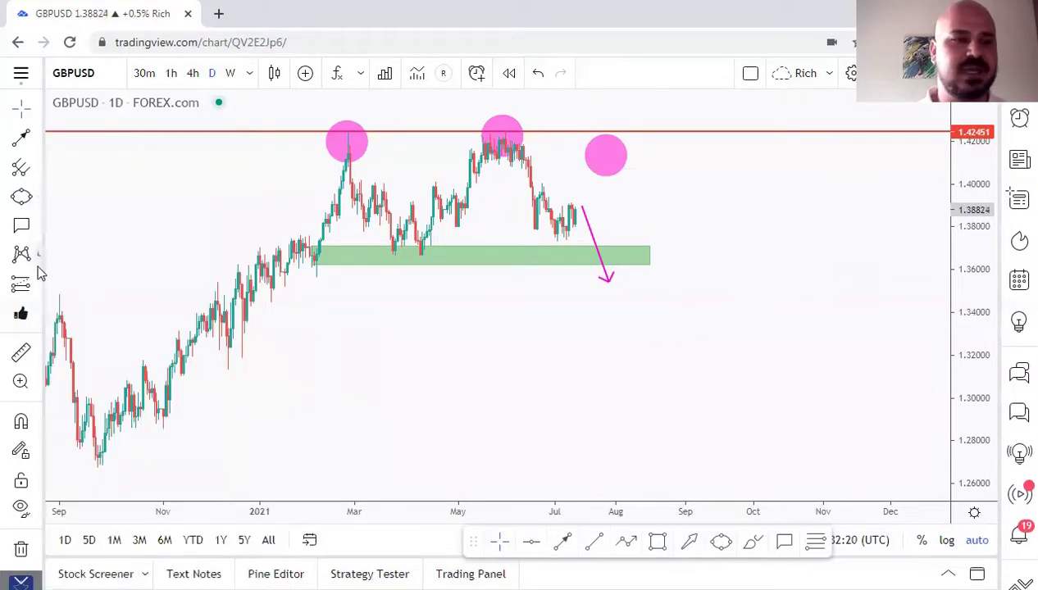
click(39, 283)
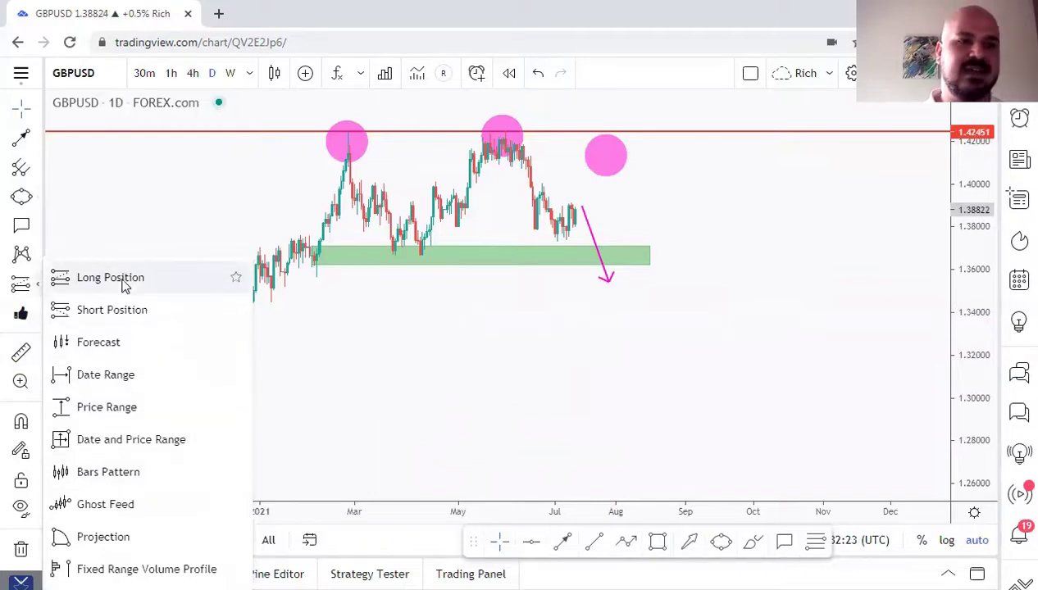
Place a megaphone icon on the chart beyond the downward arrow and delete it
click(37, 316)
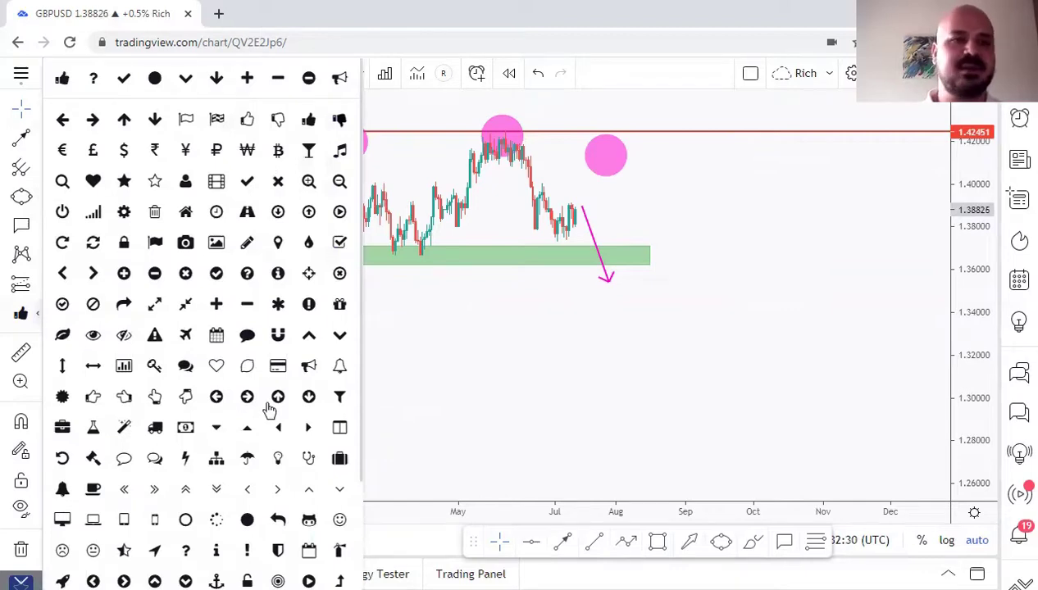
click(308, 366)
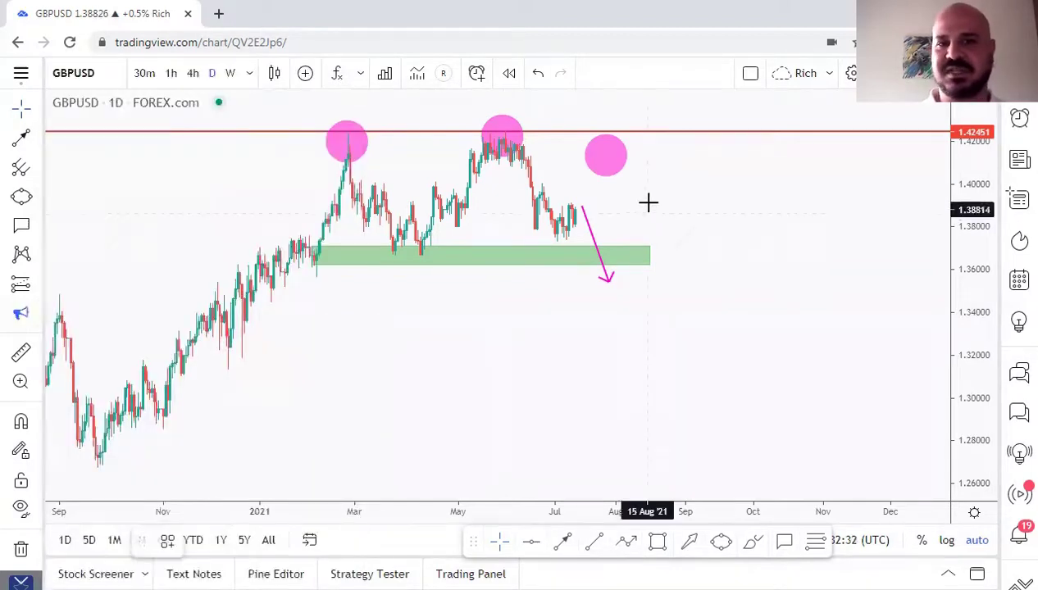
click(650, 204)
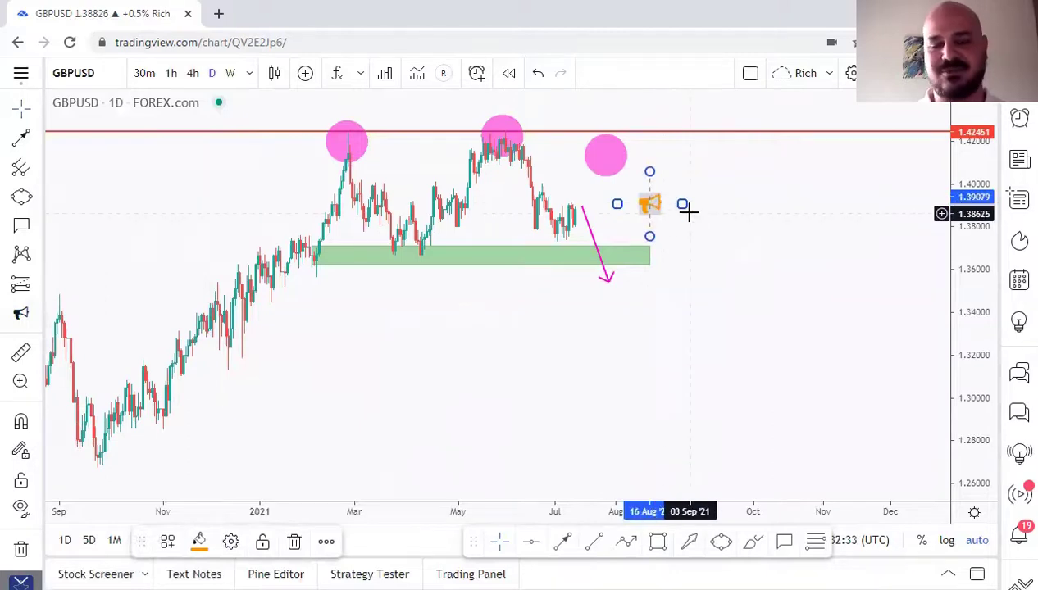
key(Delete)
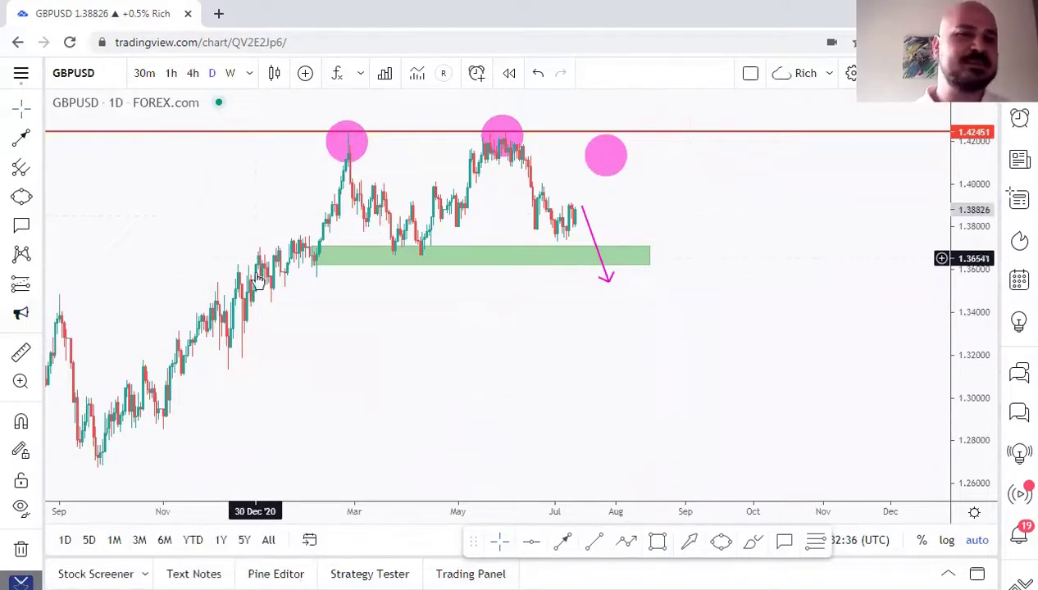
click(37, 141)
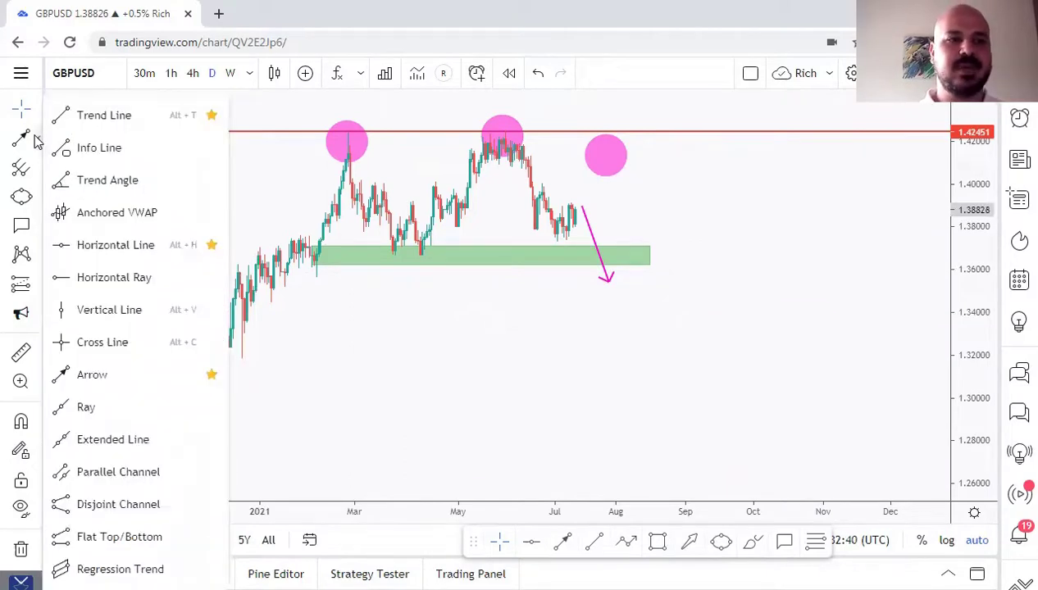
click(36, 141)
click(38, 261)
click(38, 260)
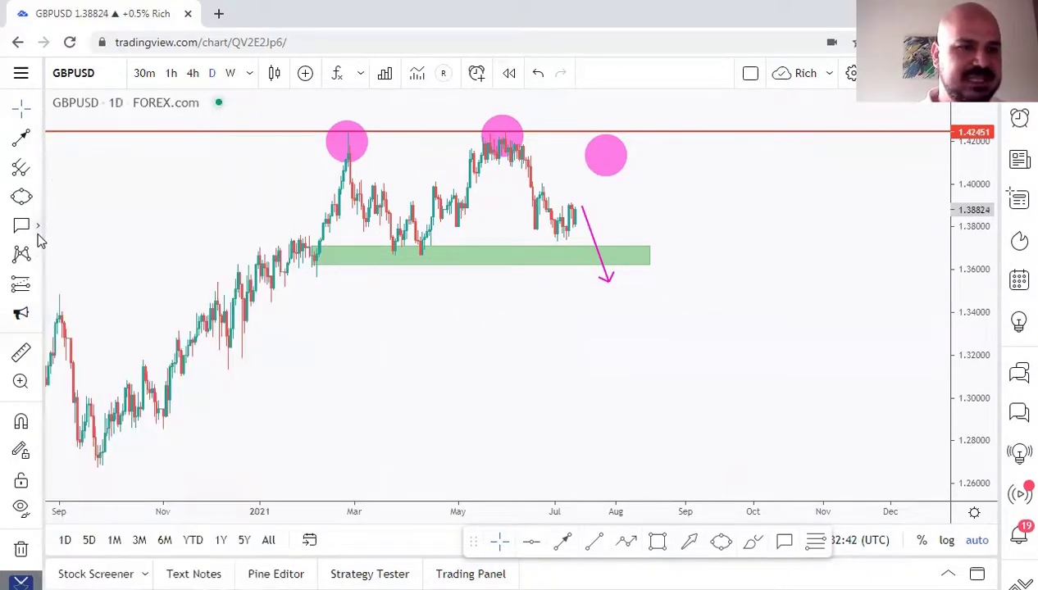
click(38, 228)
click(38, 228)
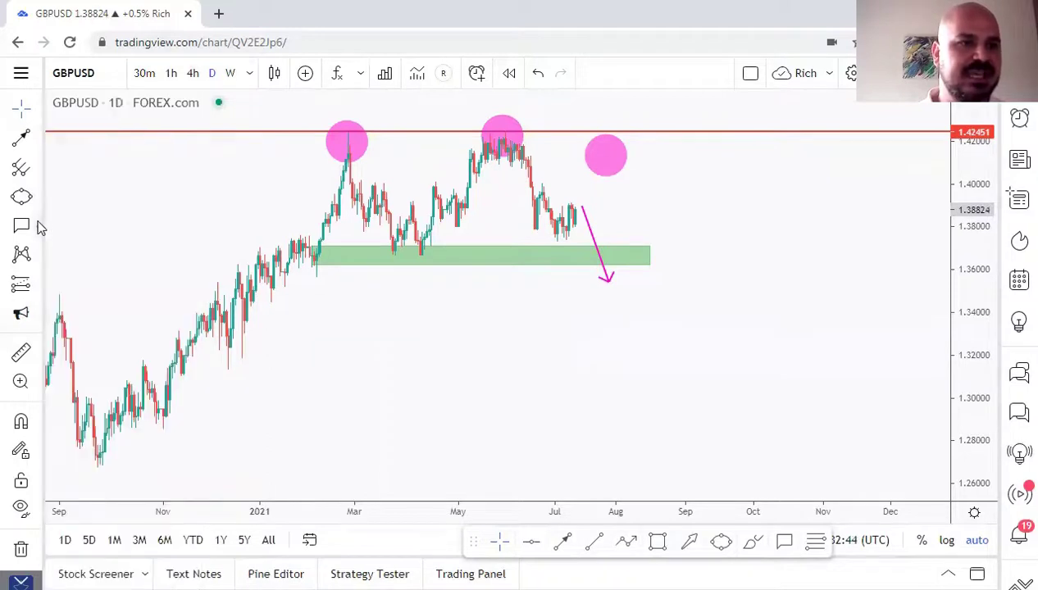
Draw a curve arching over the February peak near the red resistance line
click(37, 200)
click(97, 459)
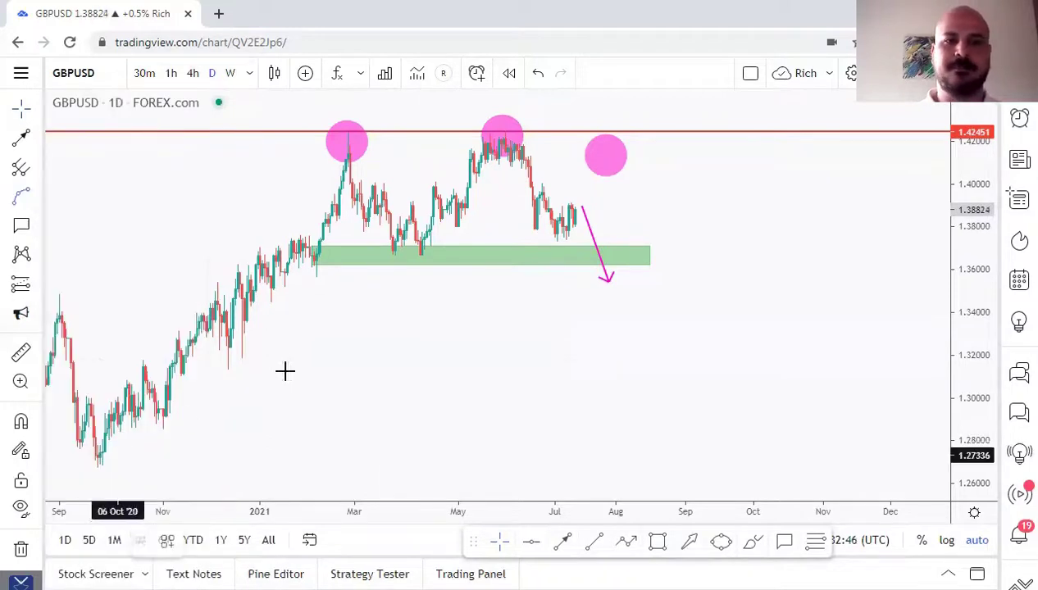
click(325, 134)
click(377, 112)
mouse_move(311, 132)
mouse_down()
mouse_move(299, 164)
mouse_move(309, 134)
mouse_up()
click(324, 132)
mouse_move(343, 103)
mouse_down()
mouse_move(349, 124)
mouse_move(346, 116)
mouse_move(371, 127)
mouse_up()
Delete the red horizontal resistance line and the three pink ellipses from the chart
drag(414, 165, 416, 170)
key(Delete)
click(359, 141)
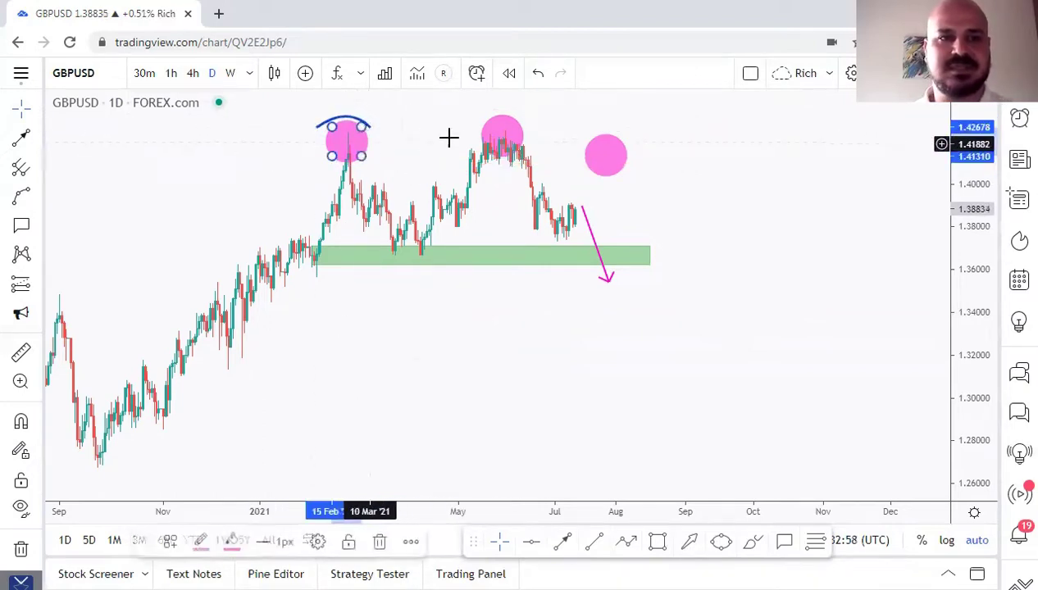
key(Delete)
click(502, 133)
key(Delete)
click(620, 156)
key(Delete)
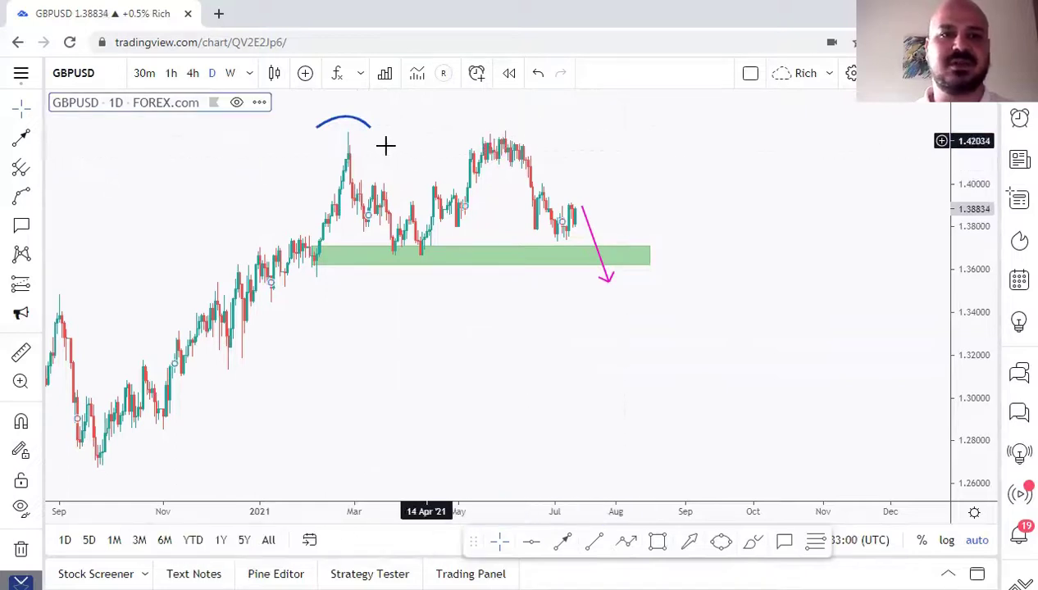
Fit the blue curve onto the February peak, and place copies over the May–June high and beyond the latest candles
click(352, 122)
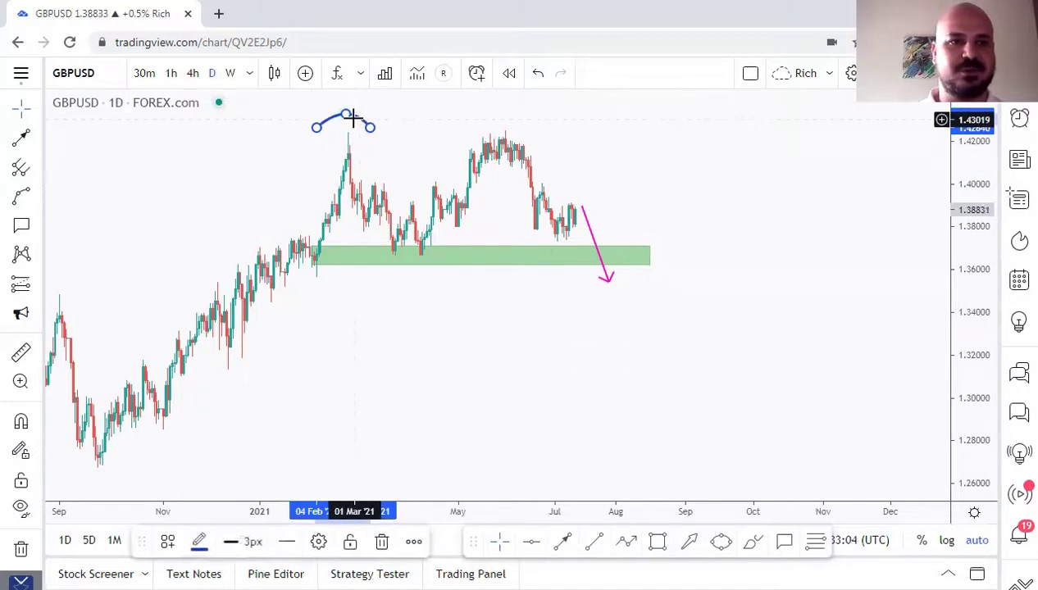
drag(357, 121, 351, 127)
click(352, 129)
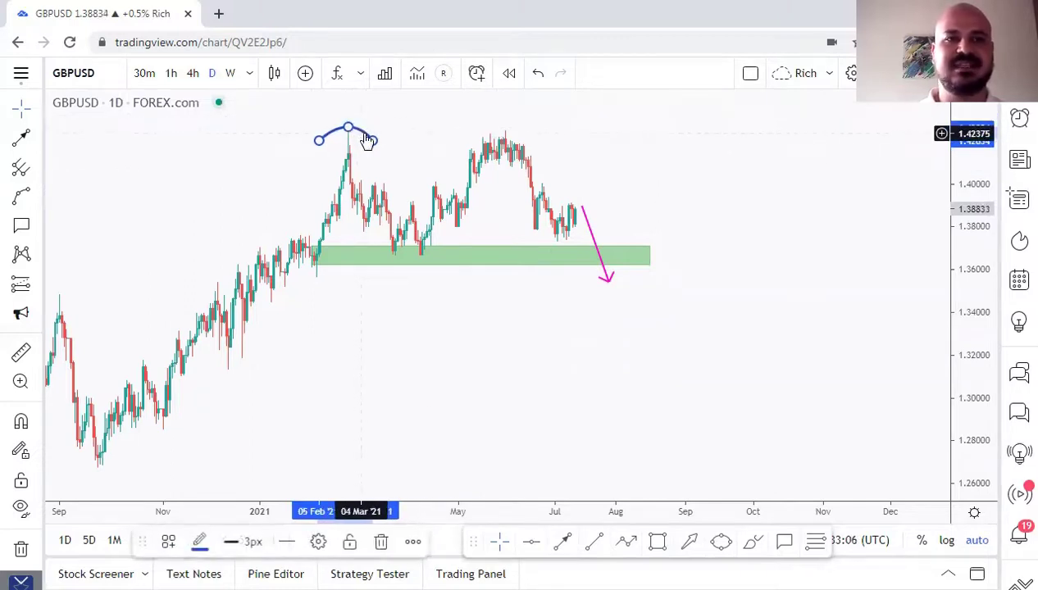
click(377, 140)
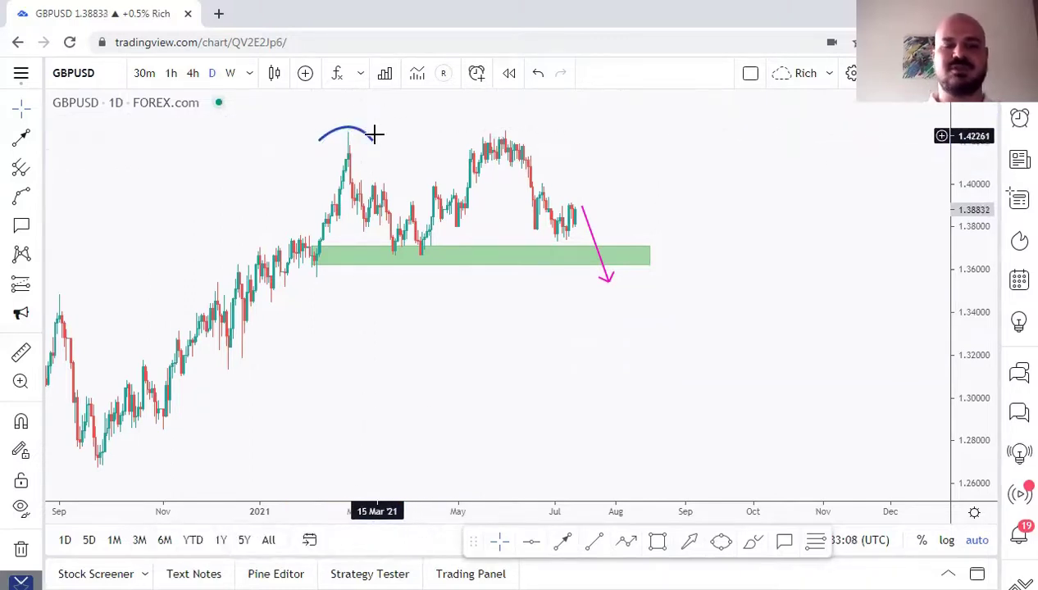
mouse_move(367, 137)
mouse_down()
mouse_move(522, 123)
mouse_move(629, 156)
mouse_up()
click(615, 211)
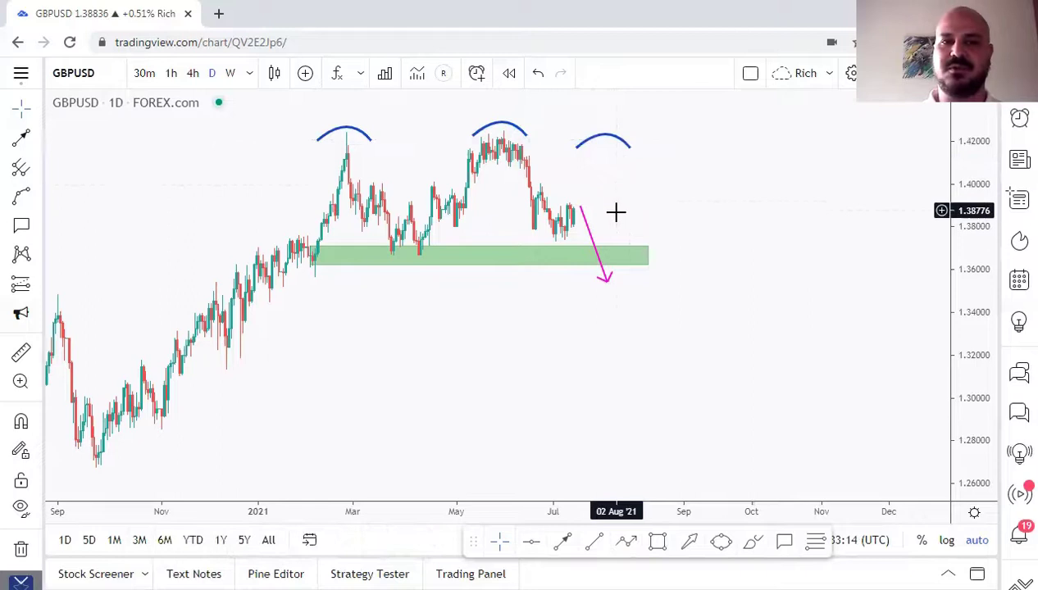
Delete the pink downward arrow and shift the third curve further beyond the latest candles
click(581, 207)
key(Delete)
drag(632, 147, 628, 167)
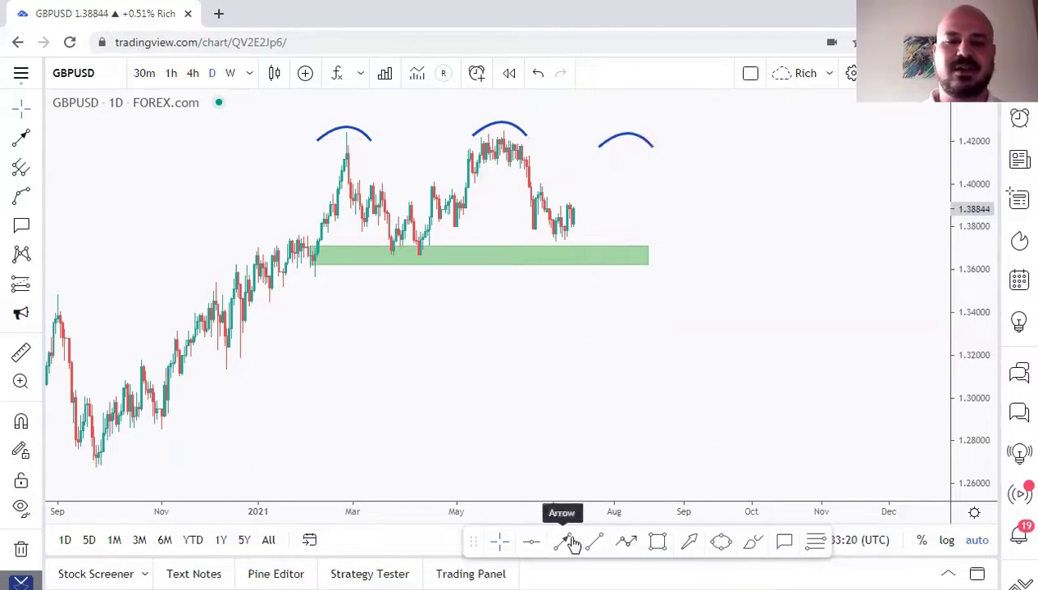
Draw a downward arrow from the latest candles through the green support zone and delete it
click(578, 221)
click(605, 287)
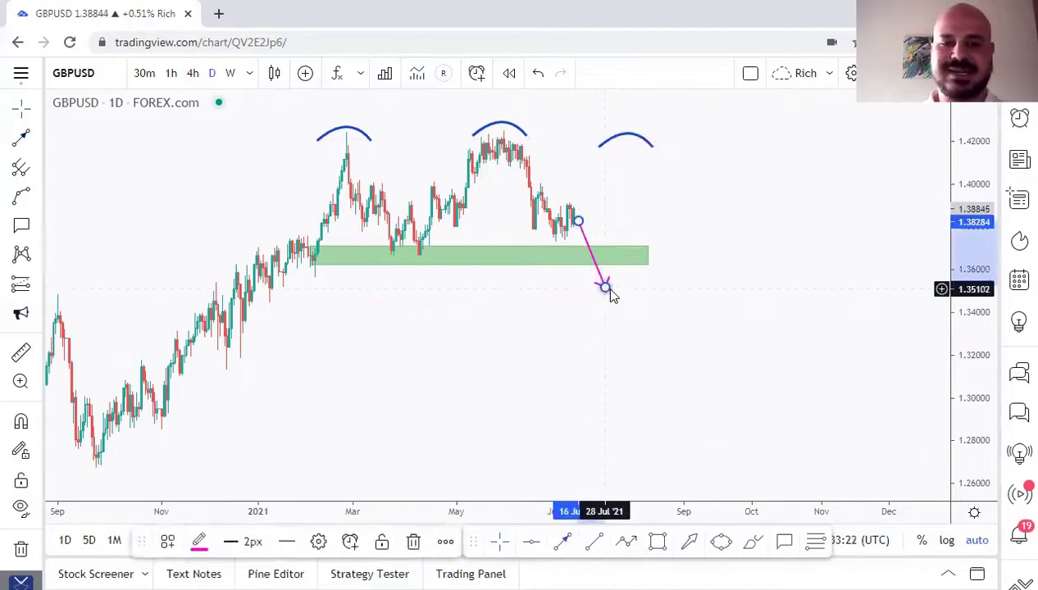
key(Delete)
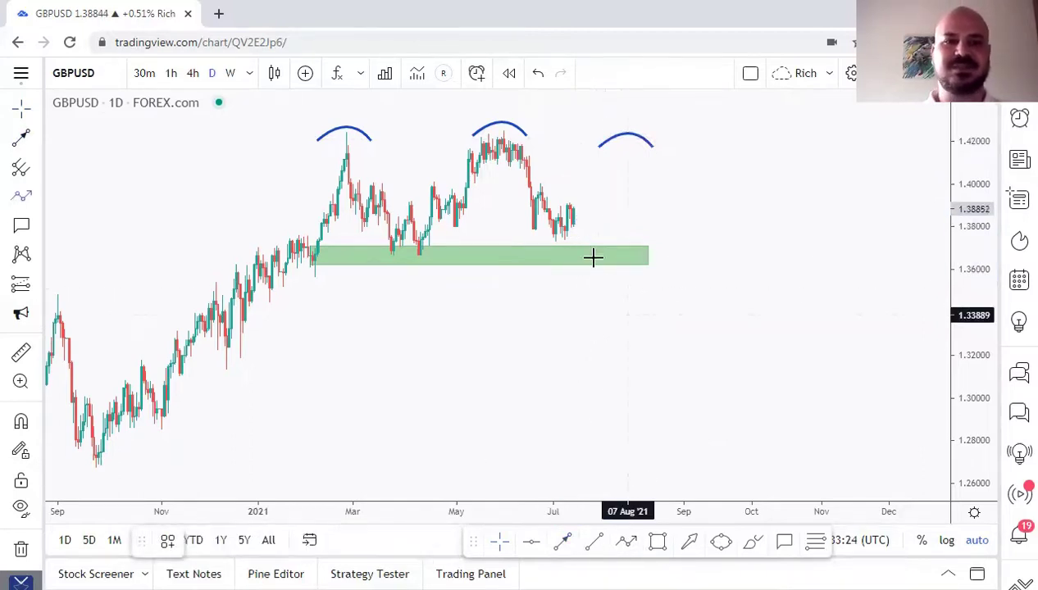
Draw a zigzag path from the latest candle up to the third curve, down to just above the green zone's level, and up again
click(40, 200)
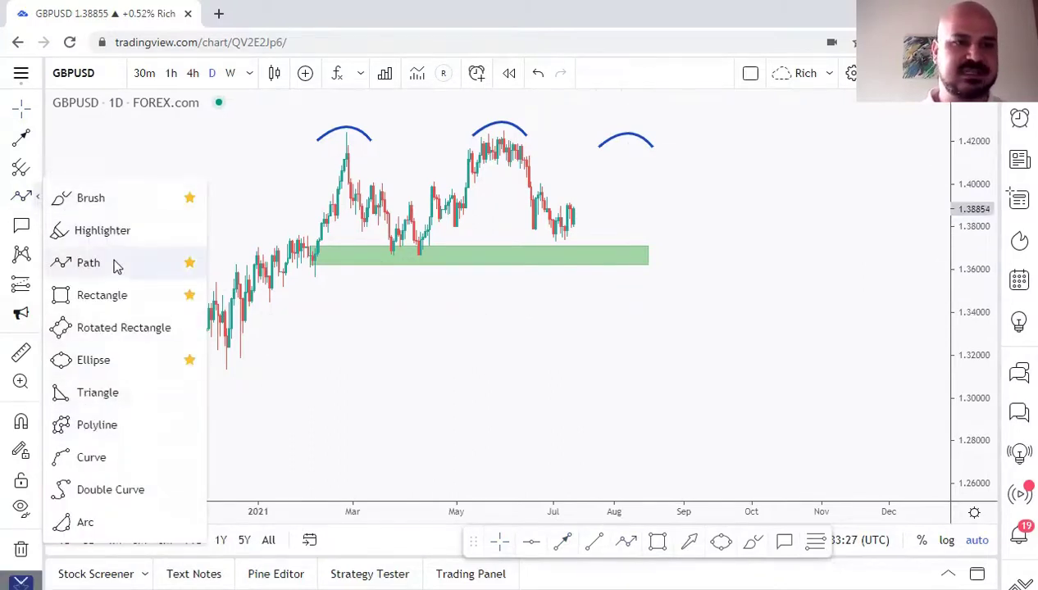
click(337, 387)
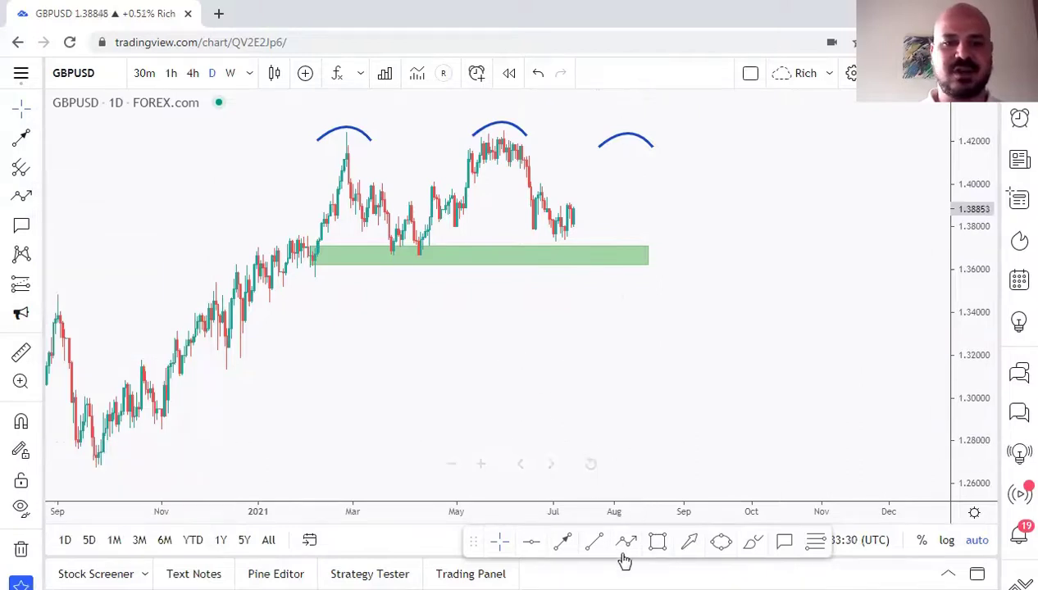
click(575, 212)
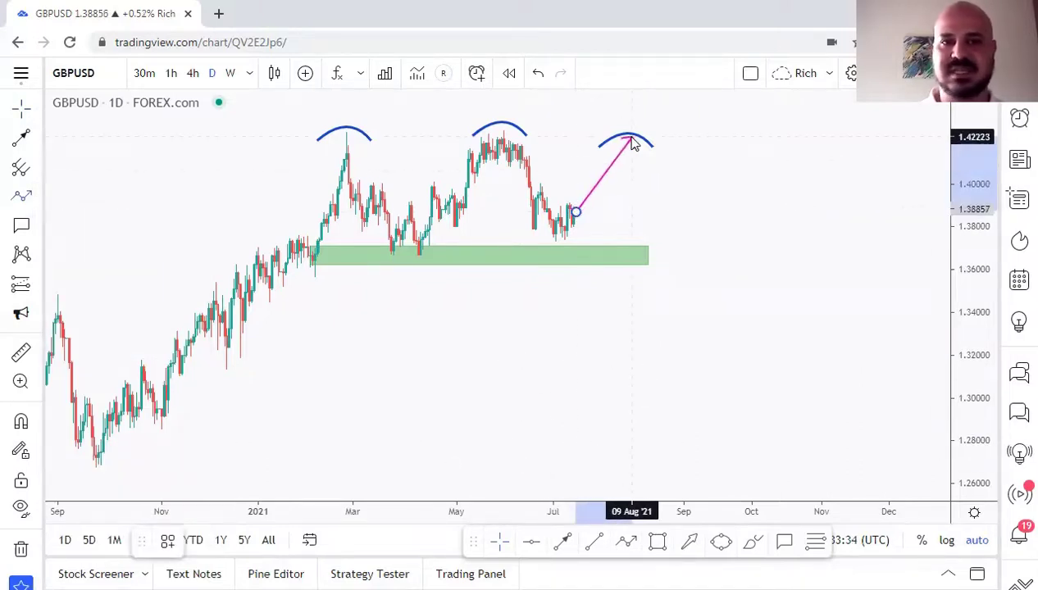
click(632, 138)
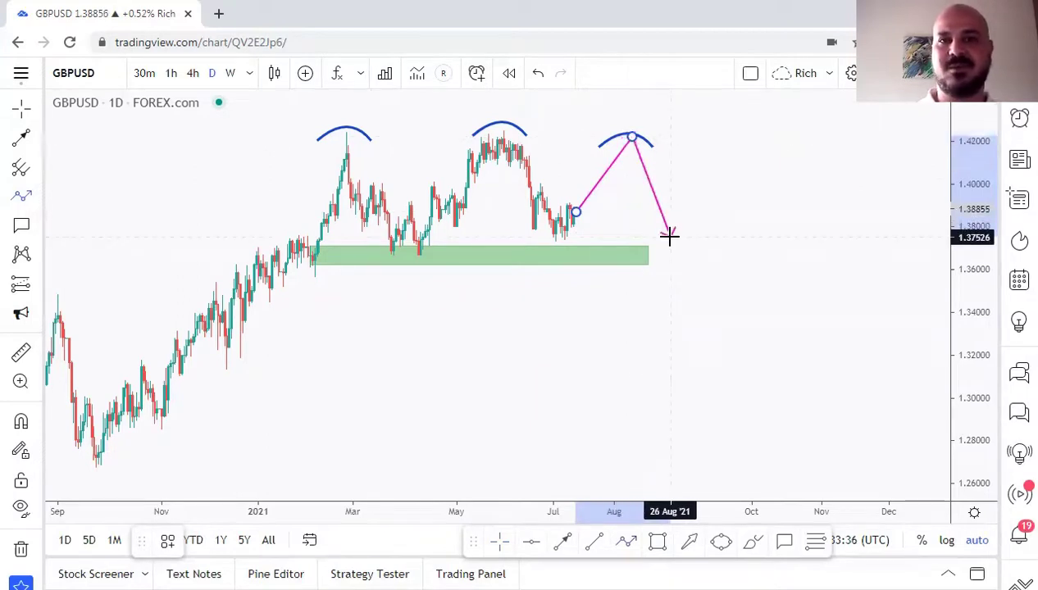
click(664, 234)
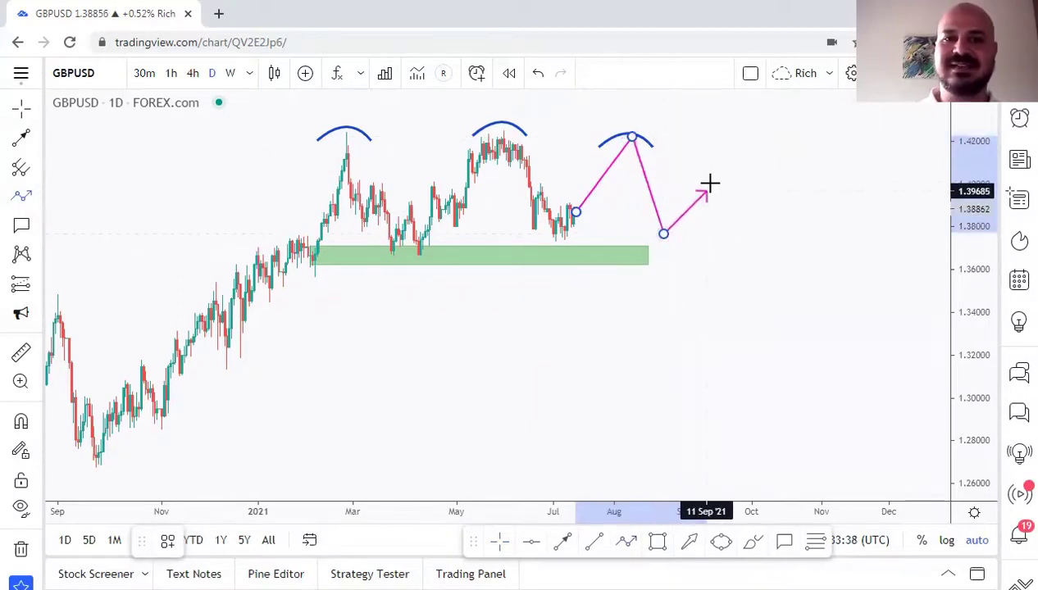
click(710, 180)
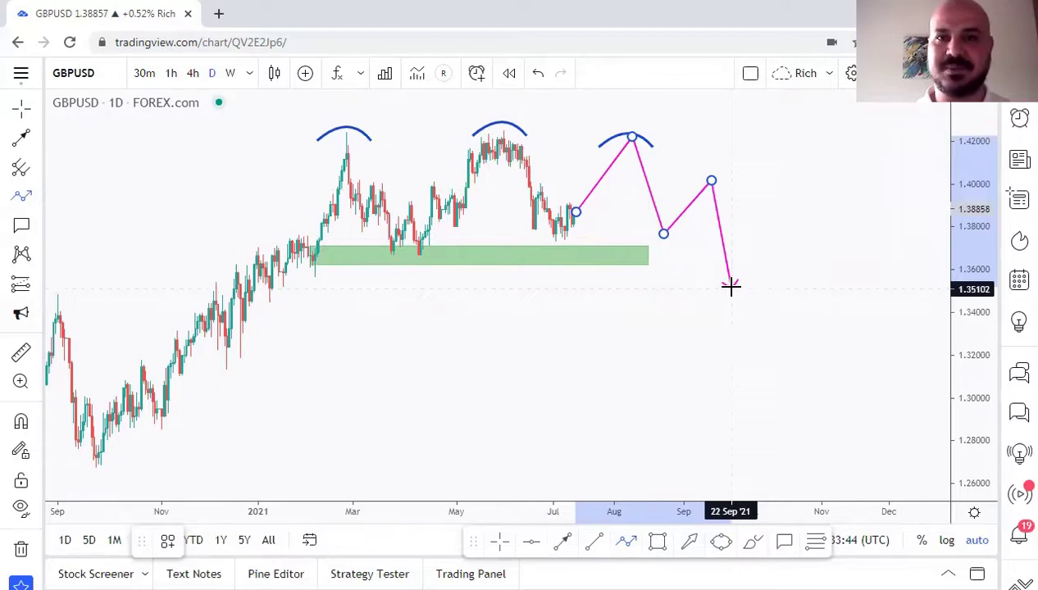
key(Escape)
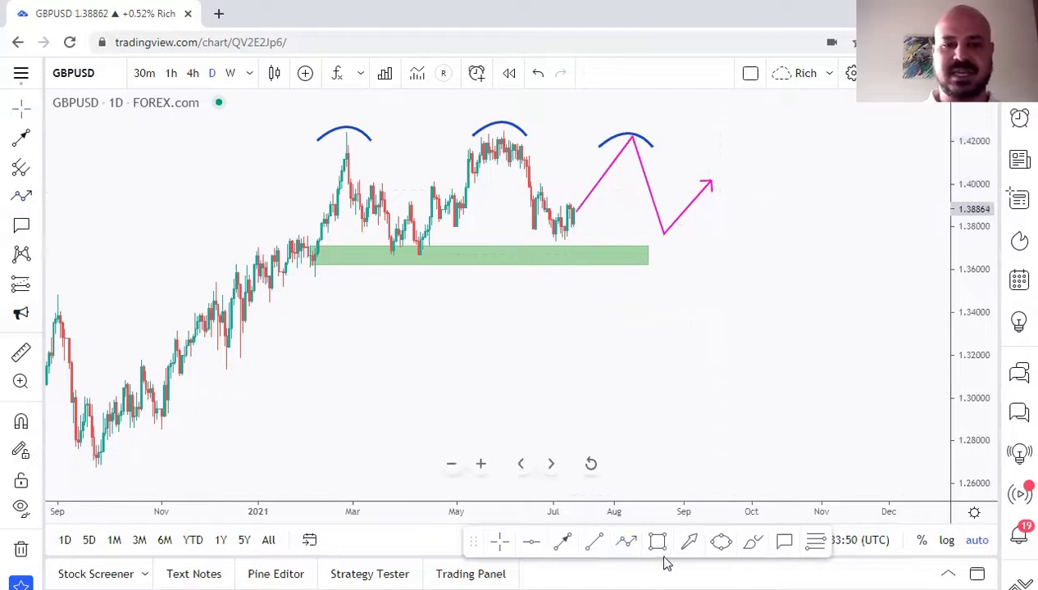
Draw a second path as a rising six-point zigzag in the empty area below the green zone
click(622, 428)
click(654, 347)
click(694, 405)
click(726, 328)
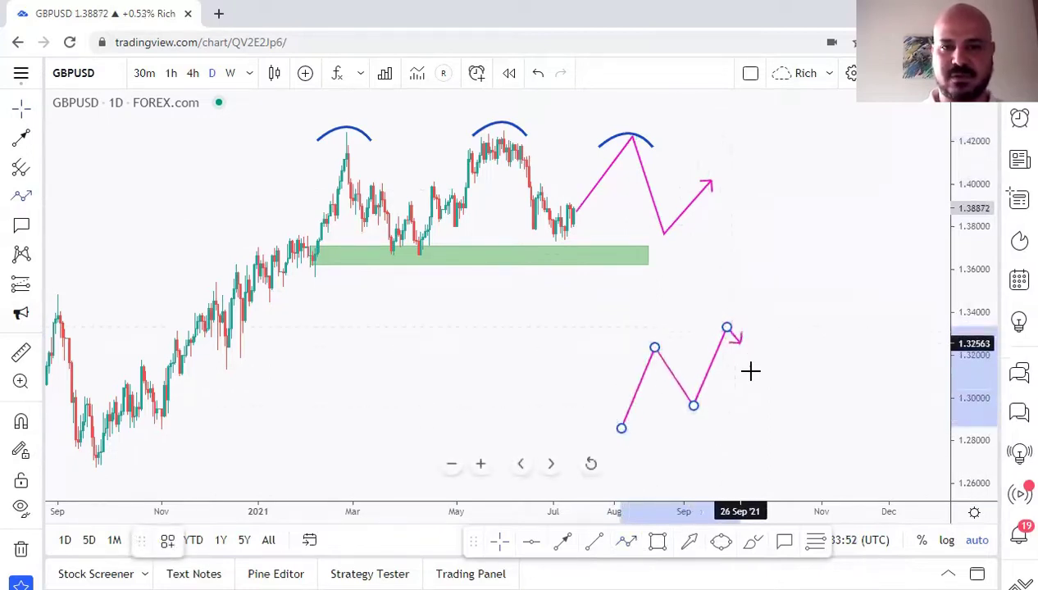
click(756, 383)
click(782, 272)
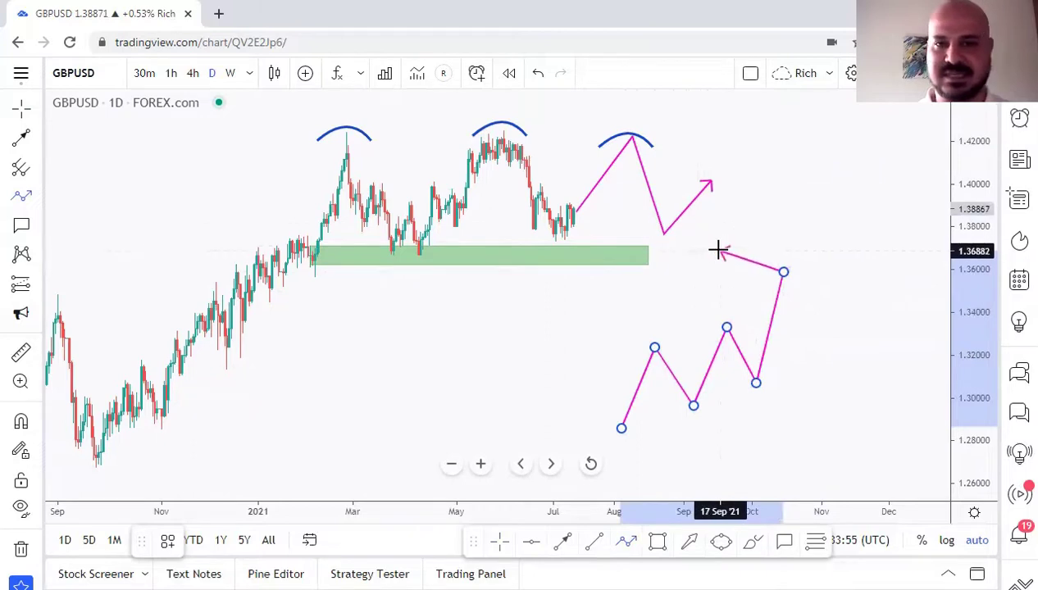
key(Escape)
Delete both zigzag paths and the three blue curves from the chart
click(783, 273)
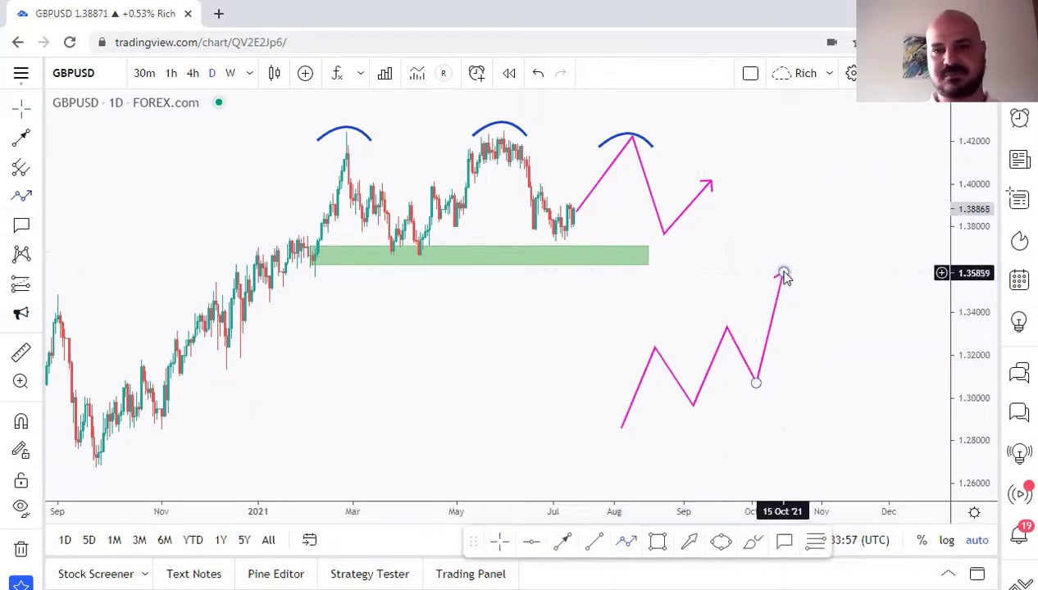
key(Delete)
click(709, 181)
key(Delete)
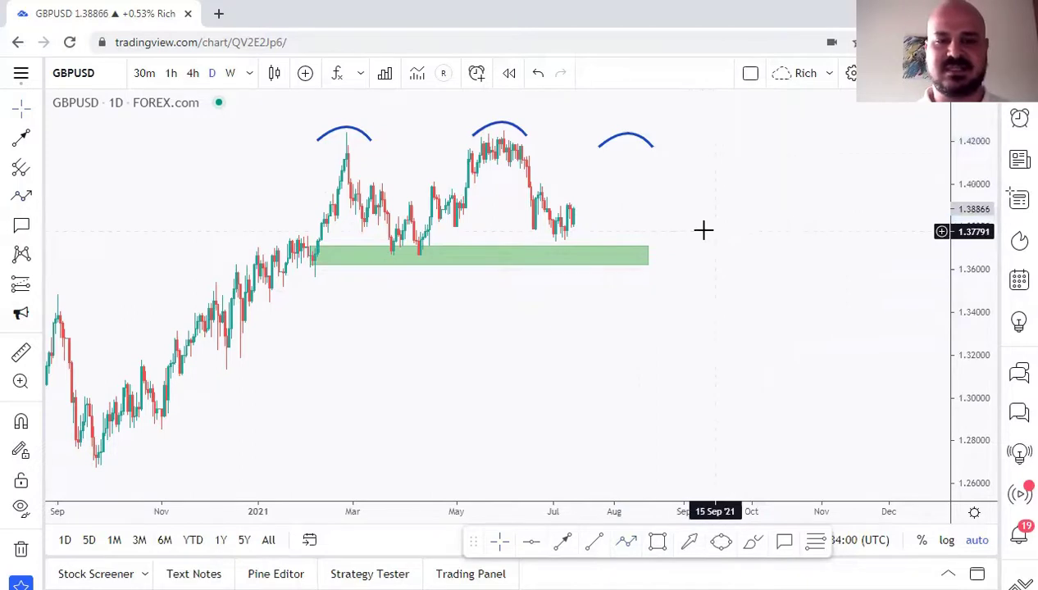
drag(720, 165, 522, 169)
drag(379, 161, 293, 120)
key(Delete)
Draw two red horizontal lines below the green zone, at about 1.33999 and 1.32451
click(657, 540)
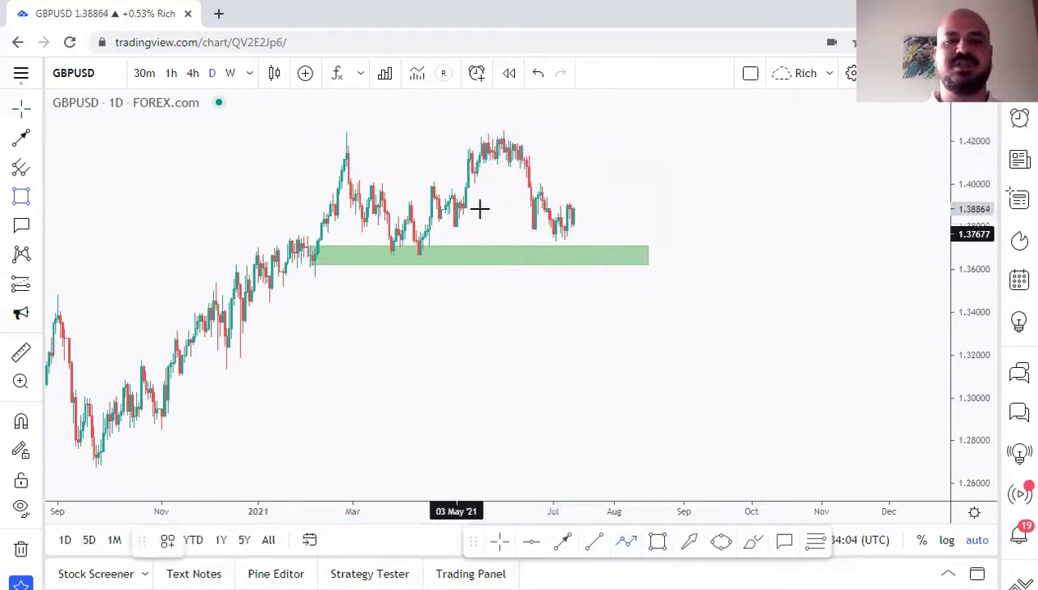
drag(463, 303, 513, 299)
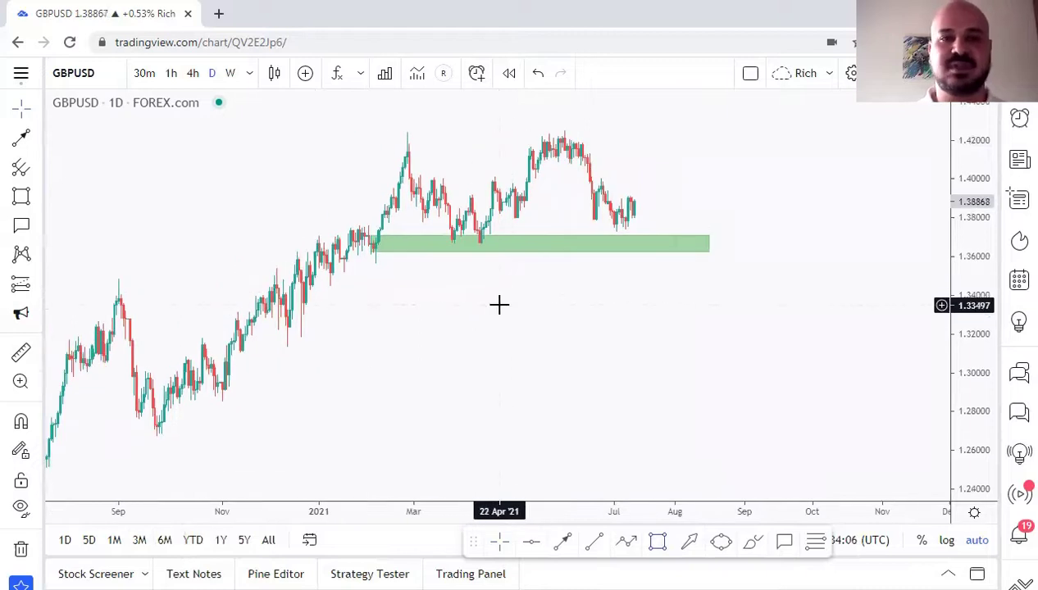
click(531, 540)
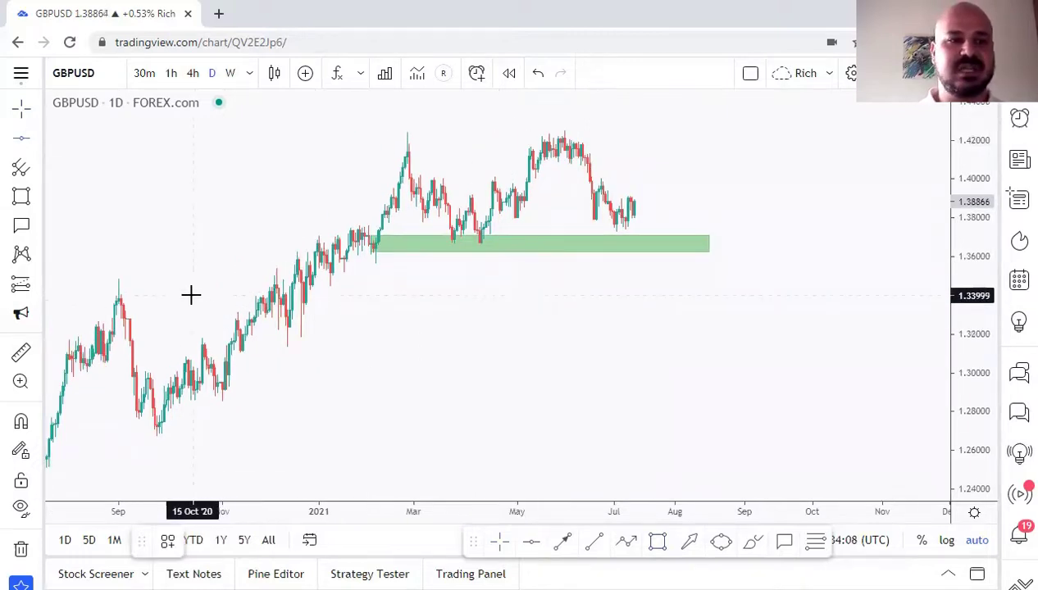
click(190, 294)
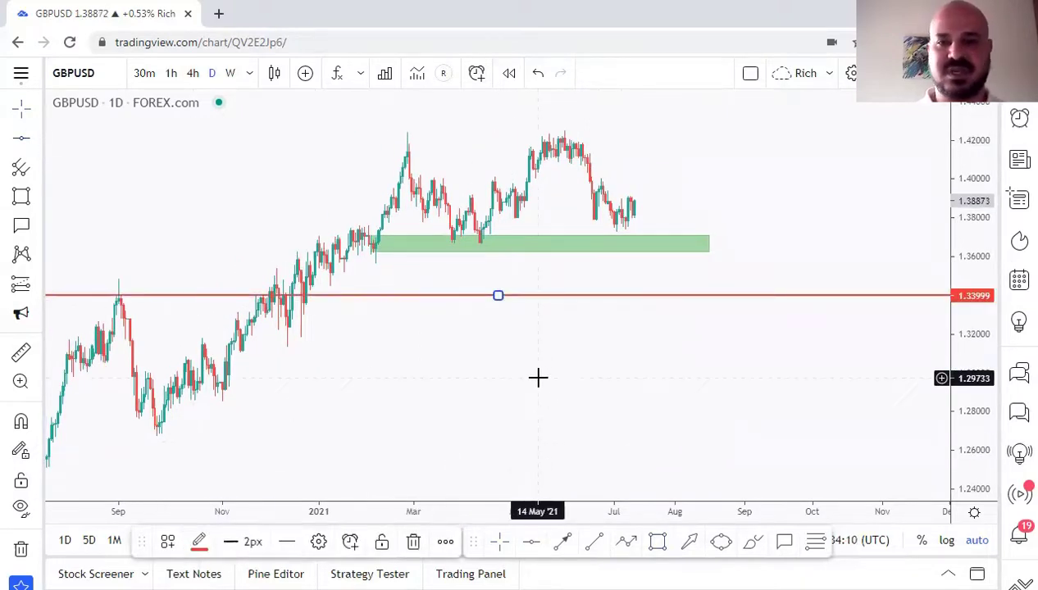
click(529, 546)
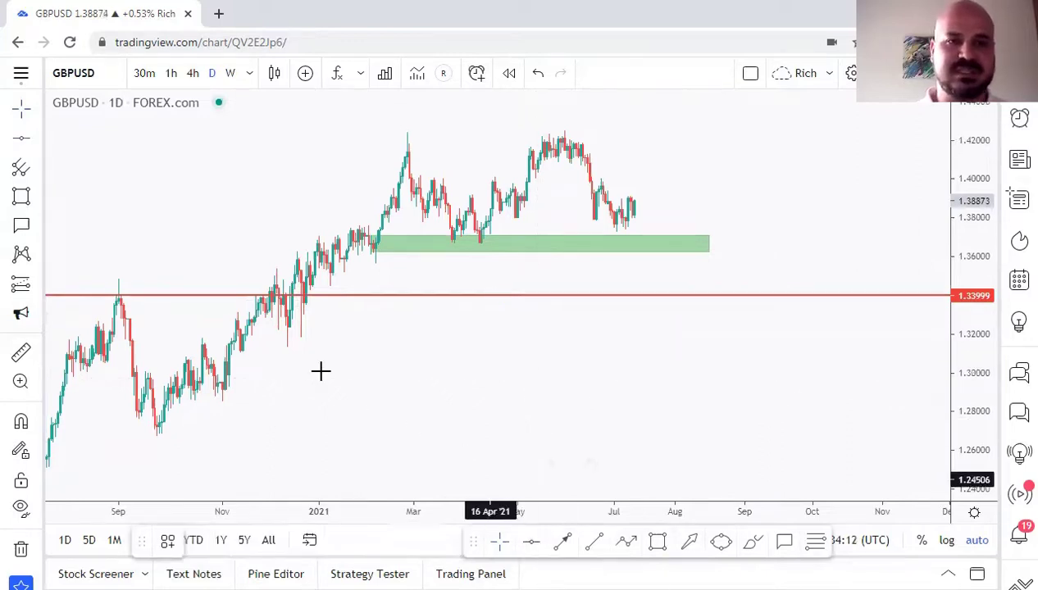
click(242, 314)
drag(260, 322, 245, 333)
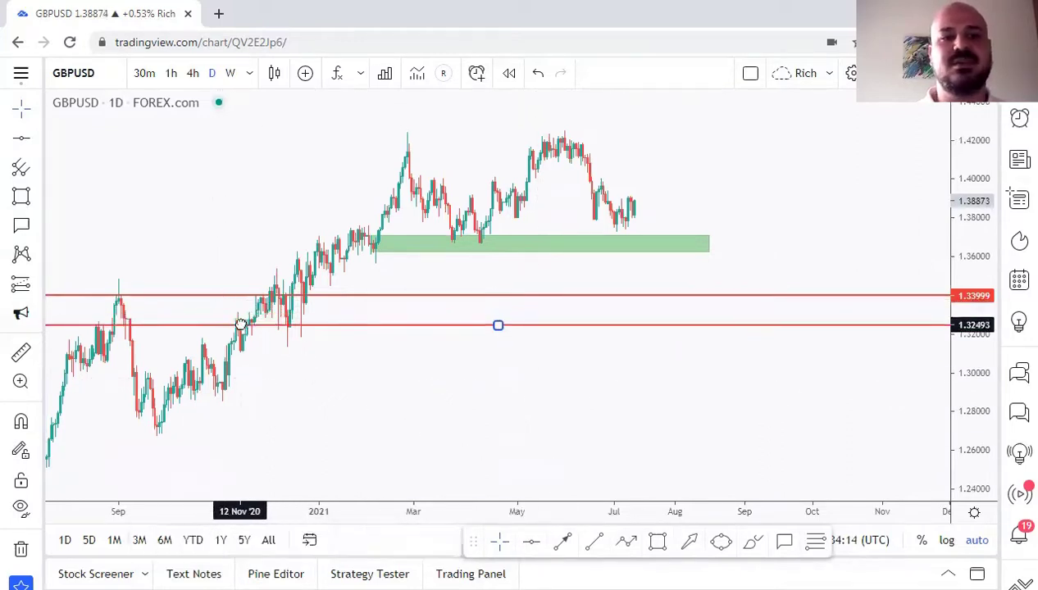
click(419, 406)
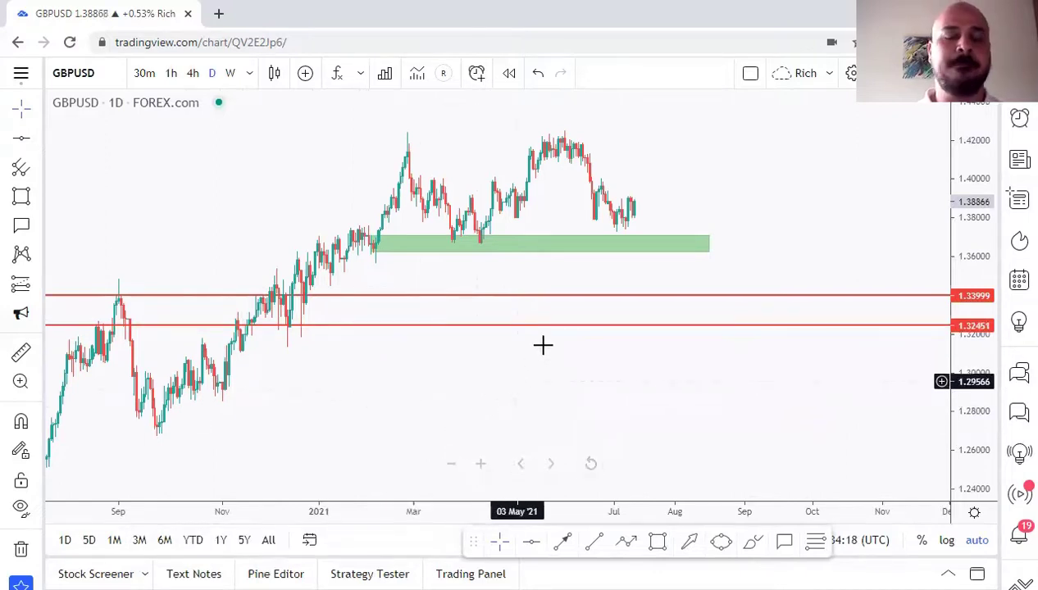
Draw a rectangle below the red lines from 04 Mar '21 to 09 Aug '21, between about 1.28729 and 1.29691
click(568, 260)
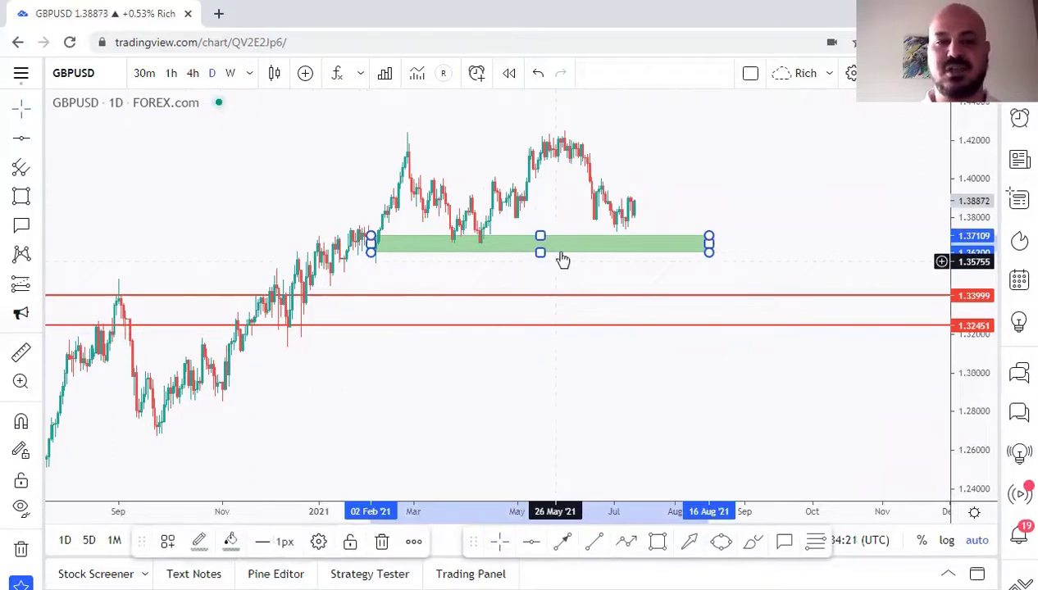
click(42, 203)
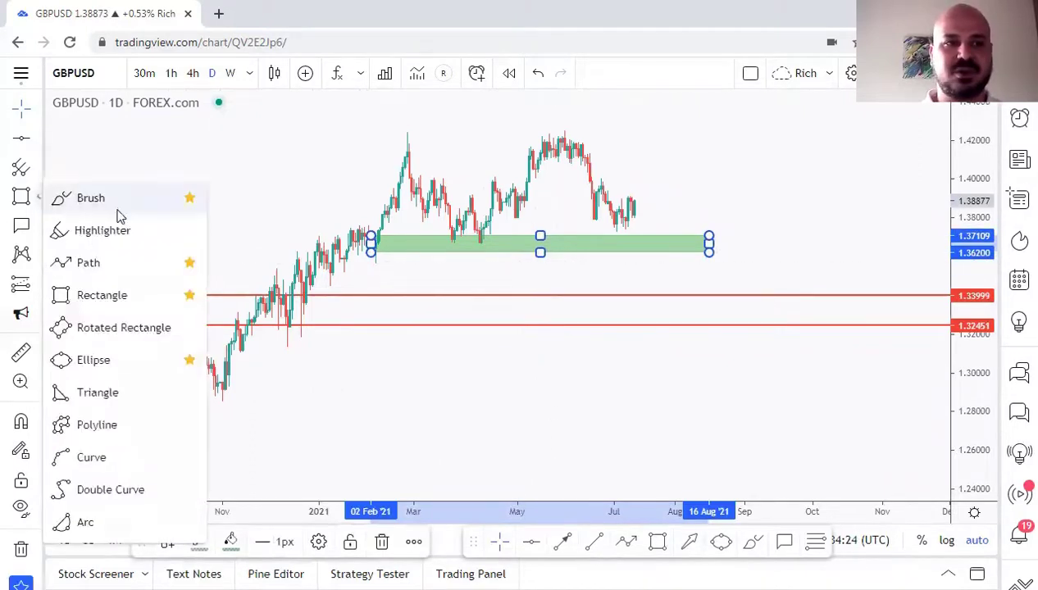
click(118, 301)
click(419, 398)
click(692, 380)
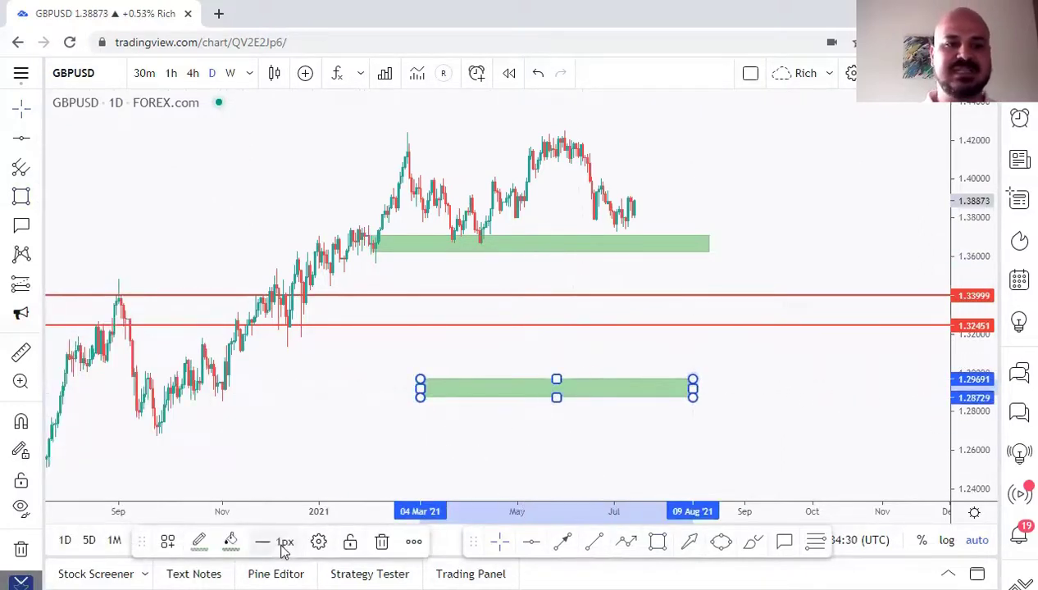
Set the new rectangle's fill to dark purple with 59% opacity
click(232, 542)
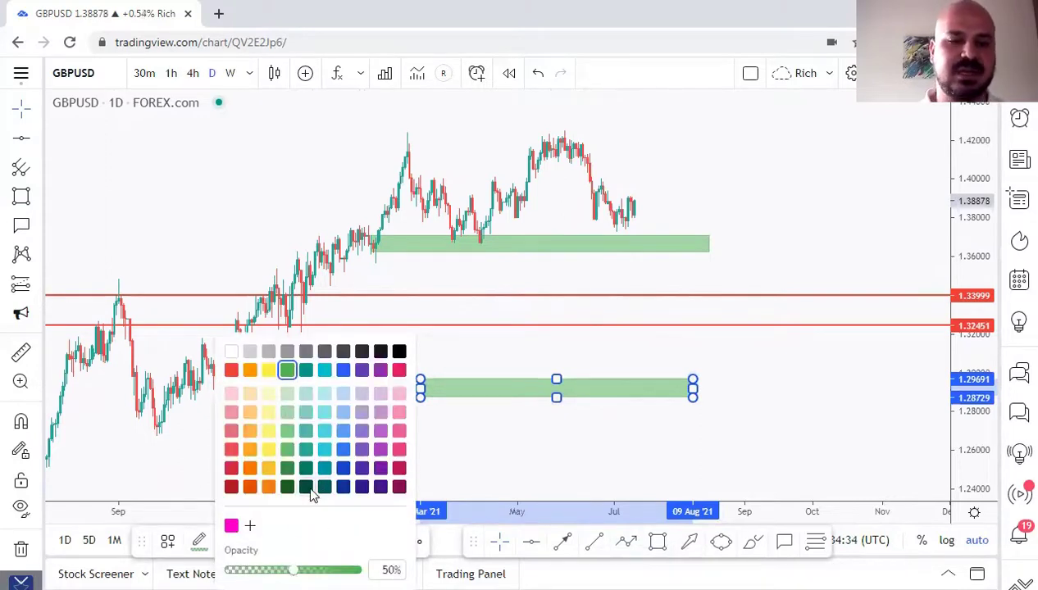
click(358, 569)
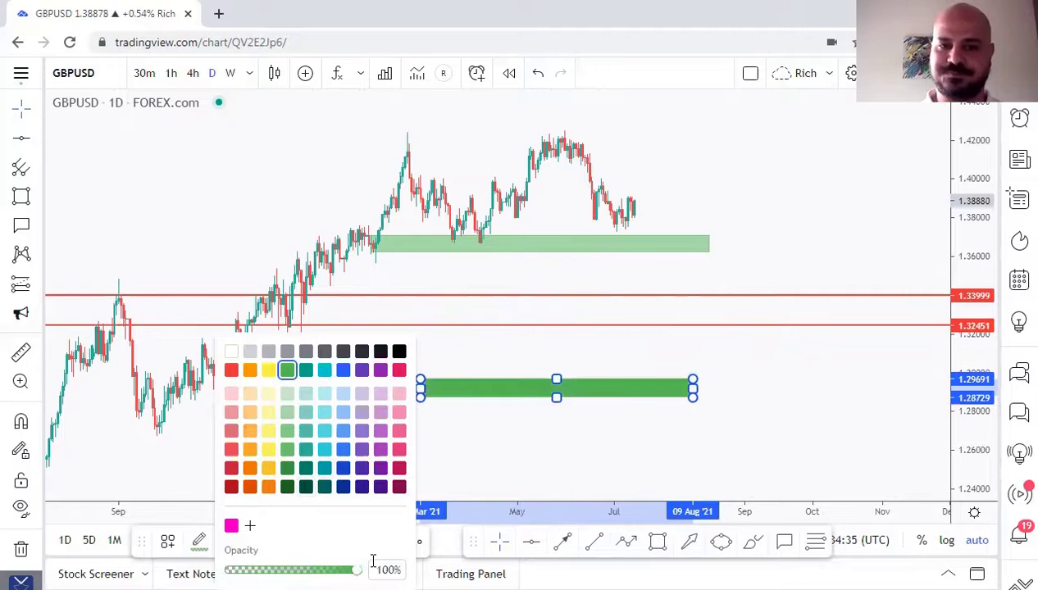
drag(357, 570, 304, 570)
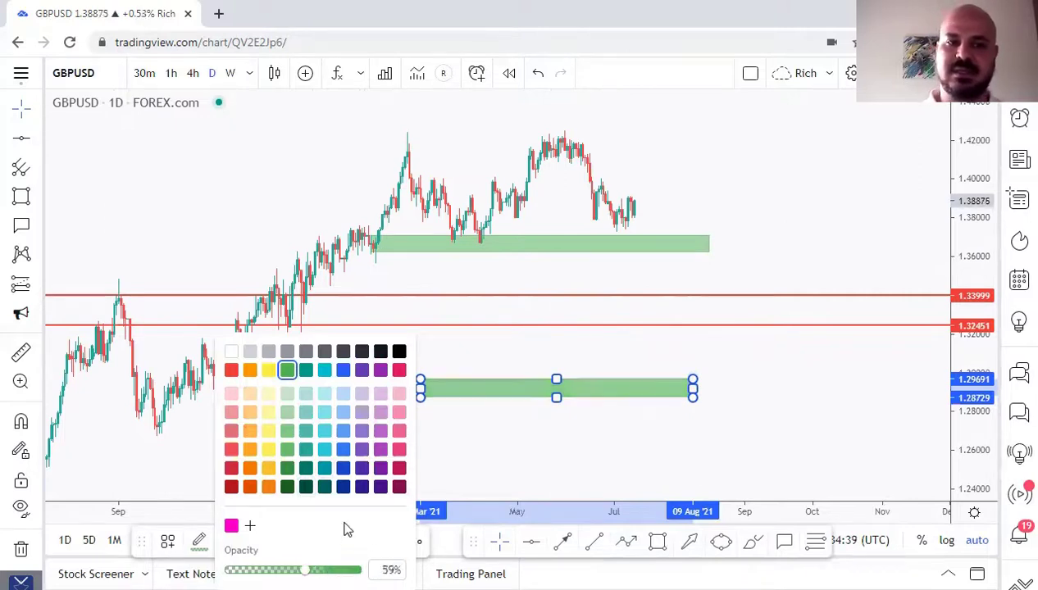
click(363, 487)
click(667, 412)
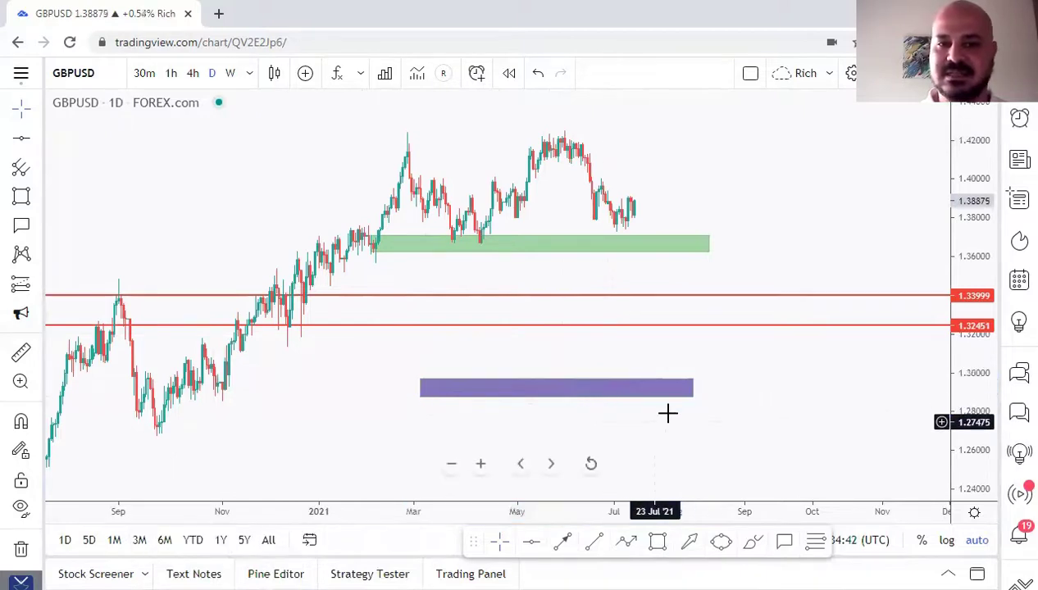
Set the purple rectangle's border to light purple with 50% opacity and its fill to dark gray
click(556, 388)
click(202, 543)
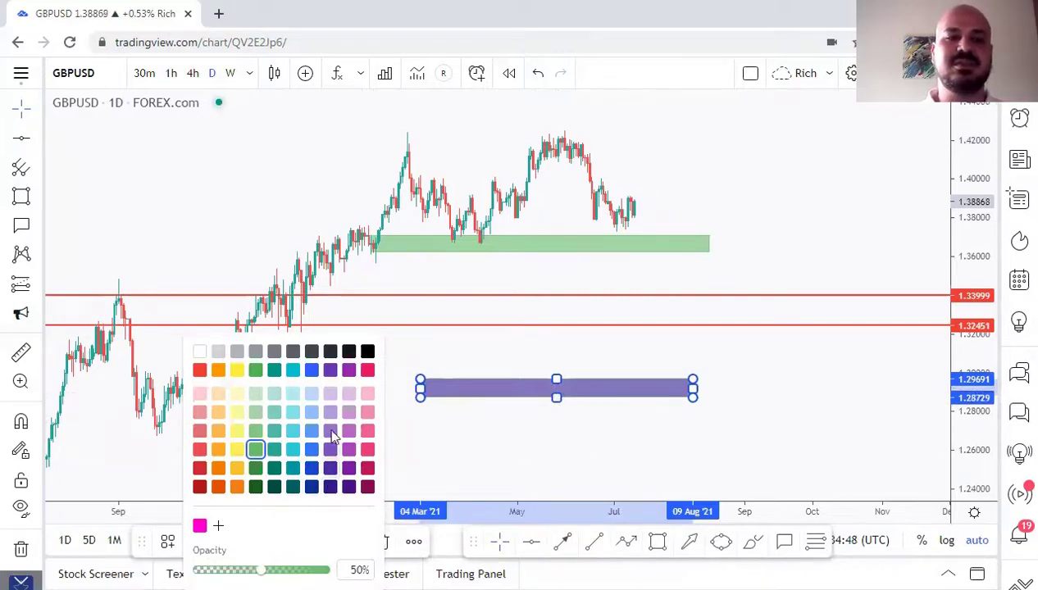
click(653, 445)
click(688, 406)
click(653, 398)
click(229, 540)
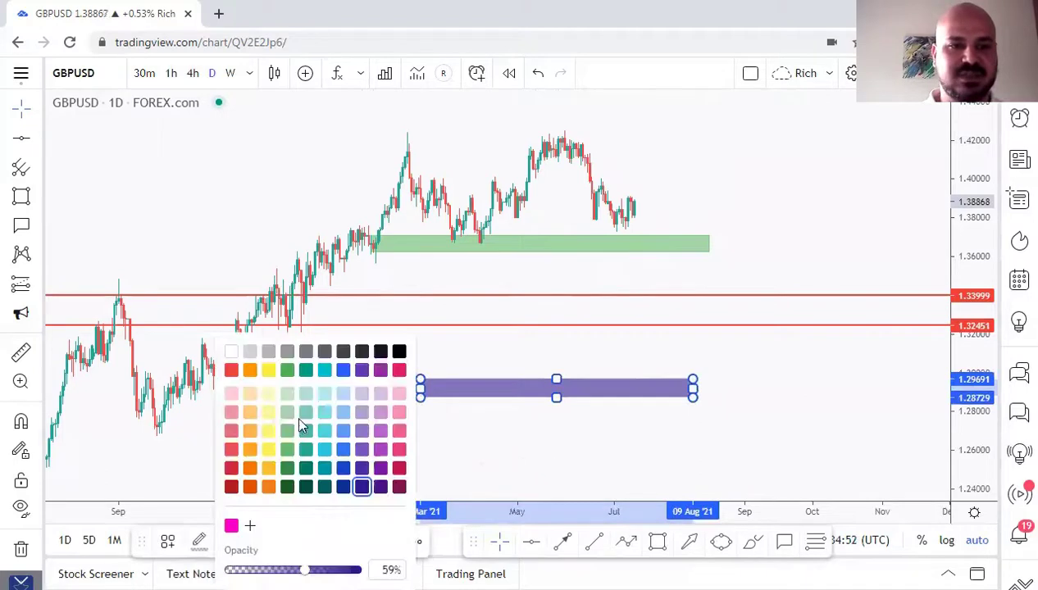
click(362, 353)
click(440, 429)
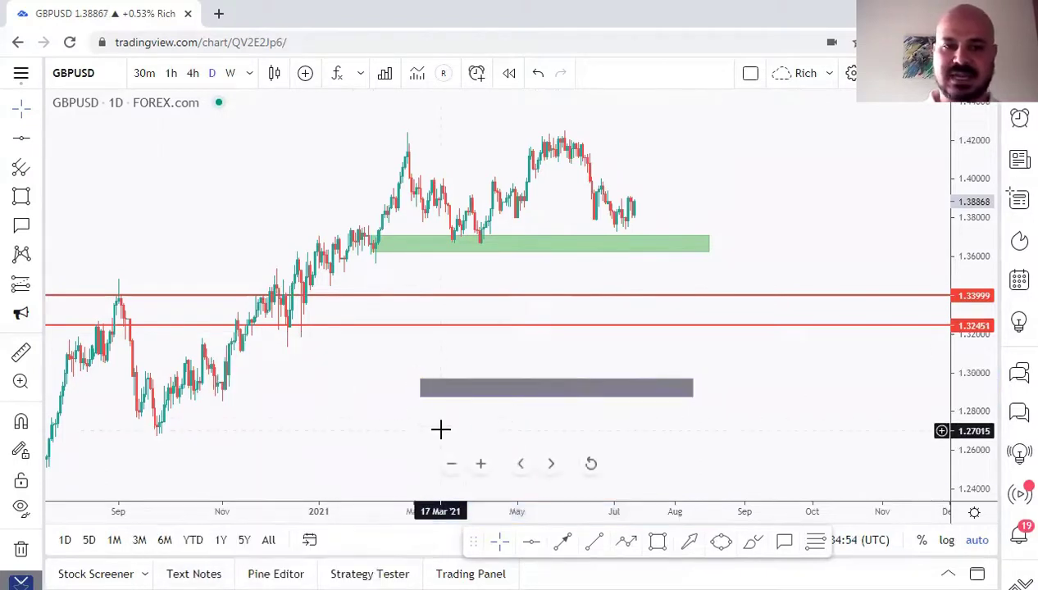
Change the border color of the dark gray rectangle to gray
scroll(447, 427, up, 2)
drag(452, 427, 820, 328)
click(583, 415)
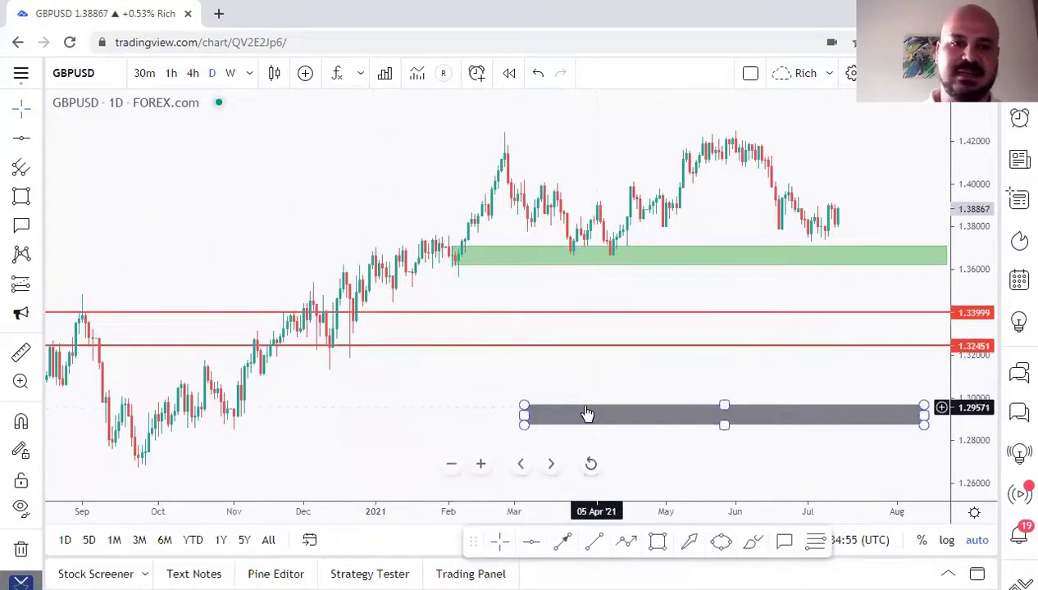
click(199, 543)
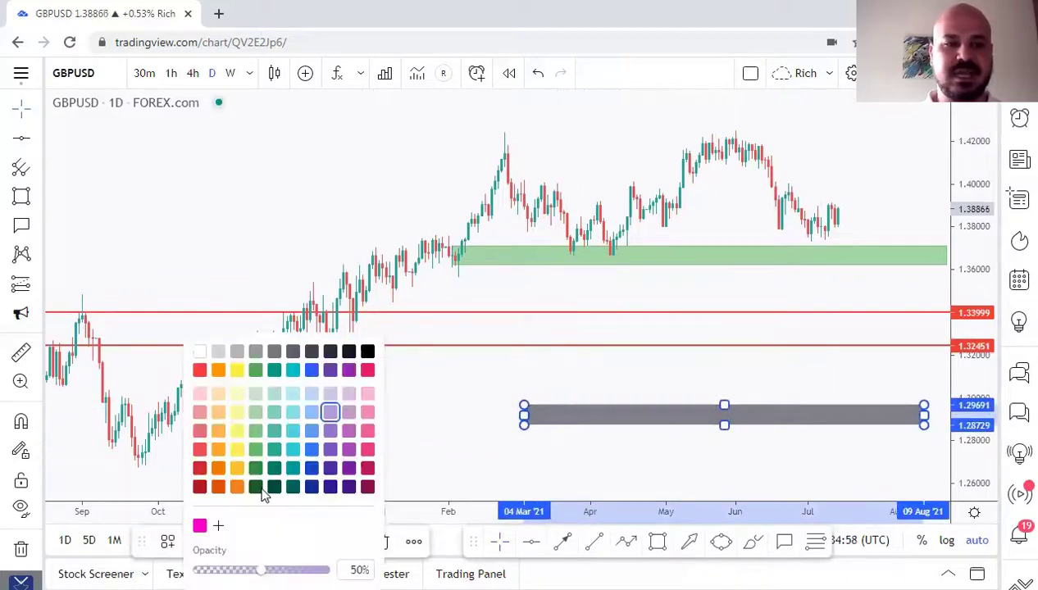
click(491, 380)
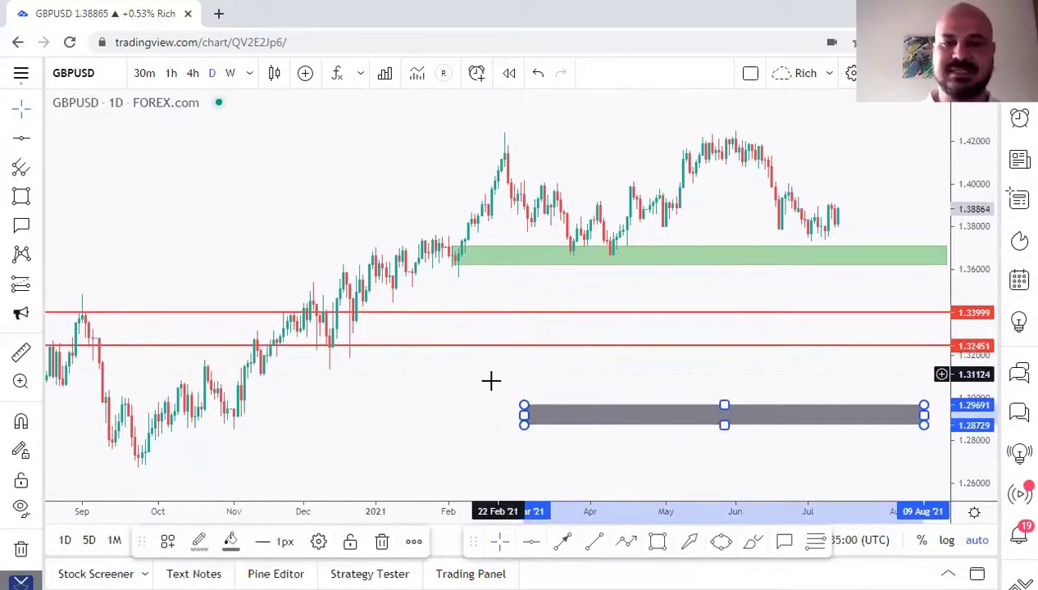
drag(714, 478, 795, 434)
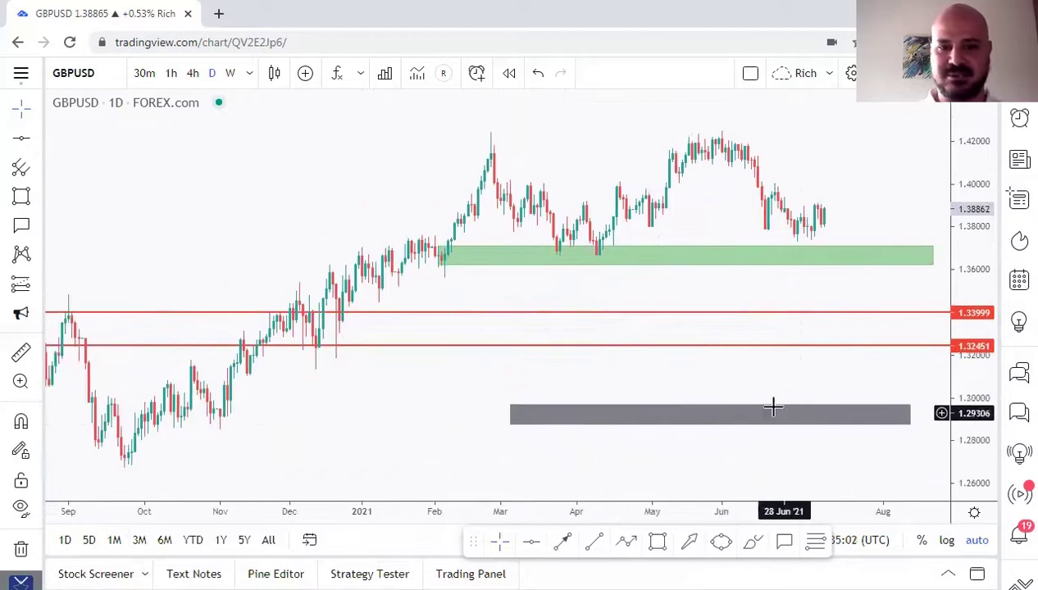
Set the dark gray rectangle's border to red with 39% opacity
click(771, 410)
click(200, 543)
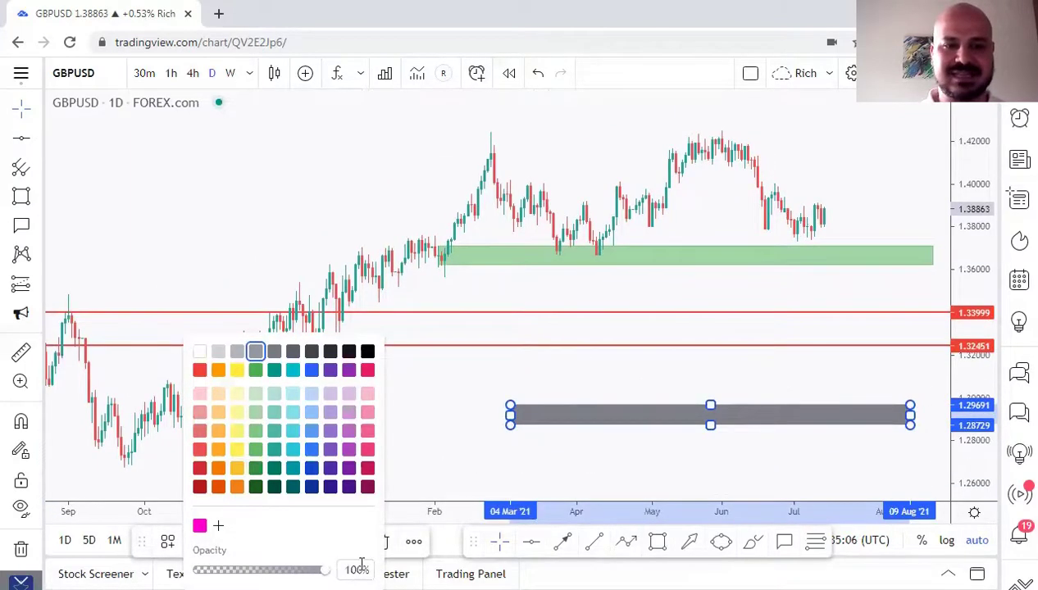
click(528, 379)
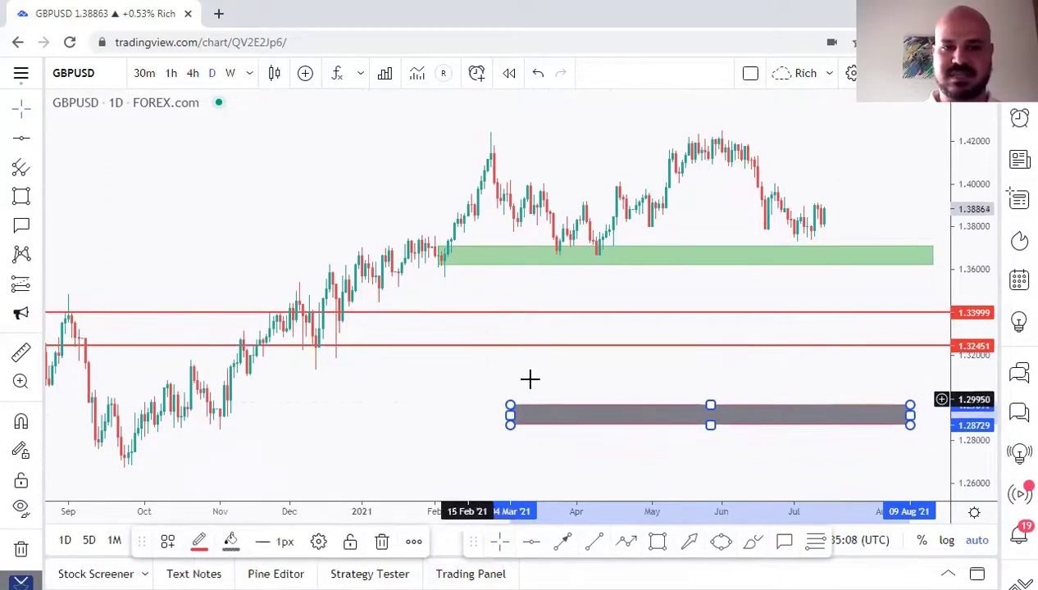
Return the rectangle's border color to gray and look through the rectangle's settings
click(670, 415)
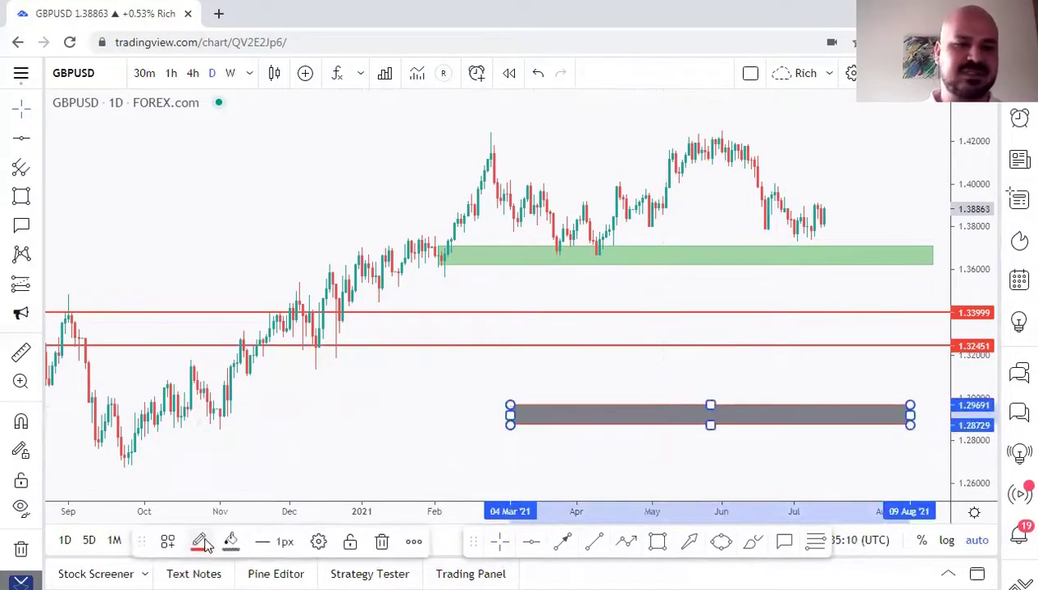
click(201, 543)
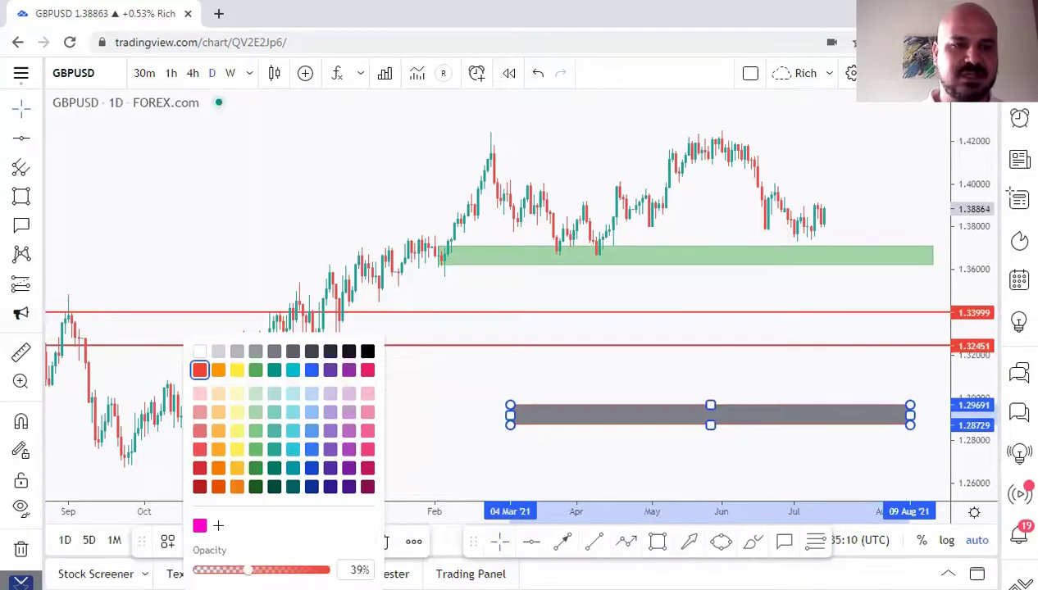
click(285, 382)
click(514, 436)
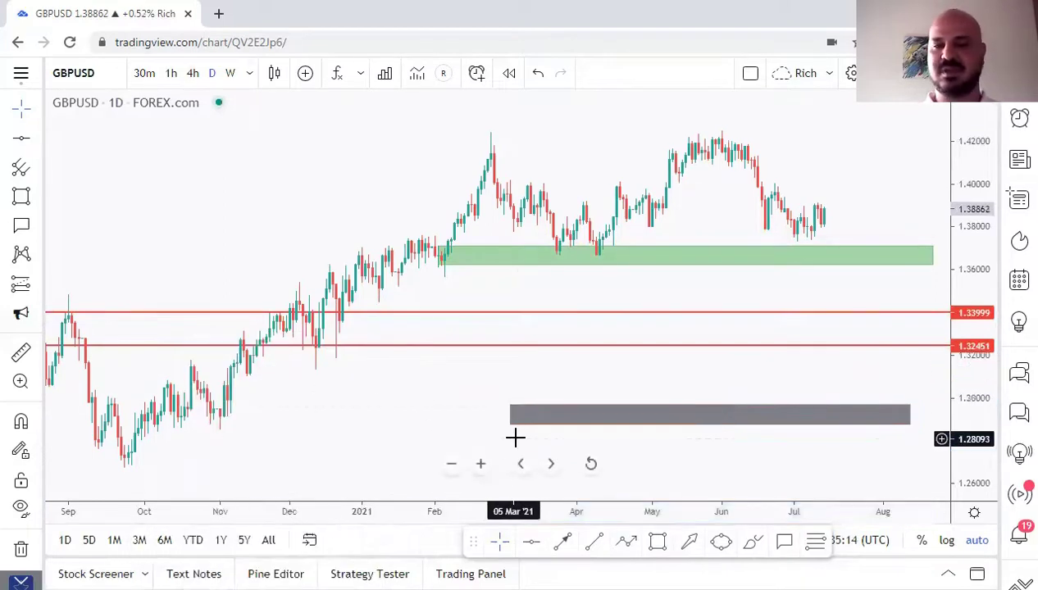
click(598, 410)
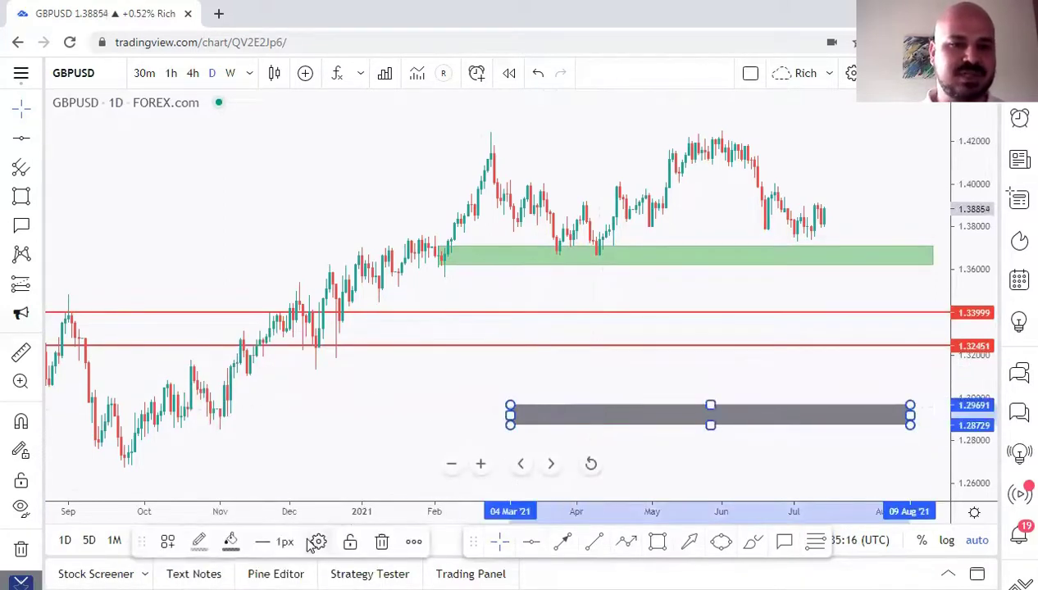
click(319, 542)
click(641, 530)
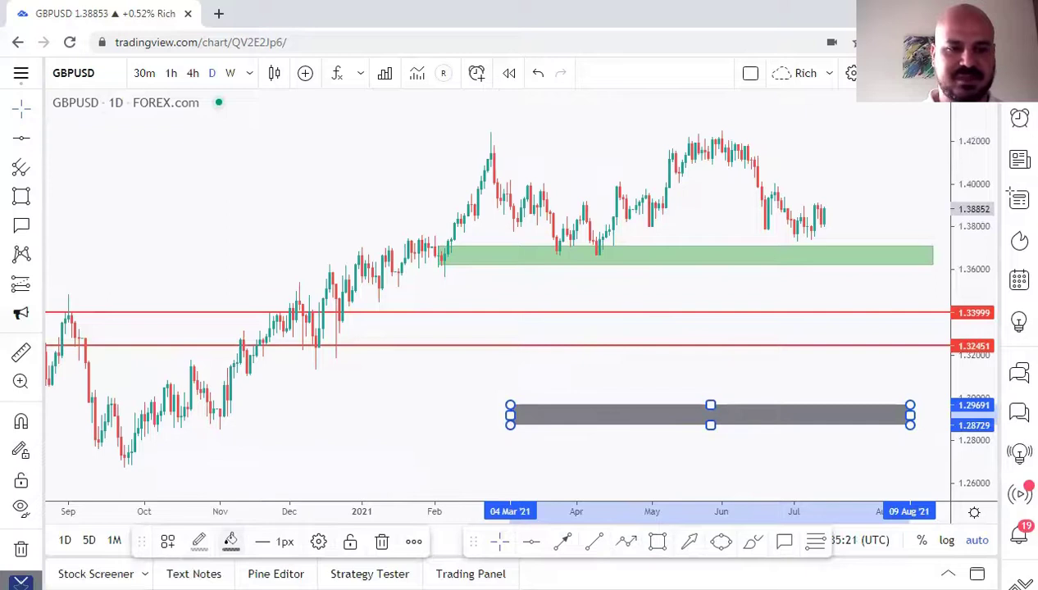
Set the rectangle's fill opacity to 0% and change its border color to red
click(230, 541)
mouse_move(230, 570)
mouse_down()
mouse_move(250, 570)
mouse_move(230, 570)
mouse_up()
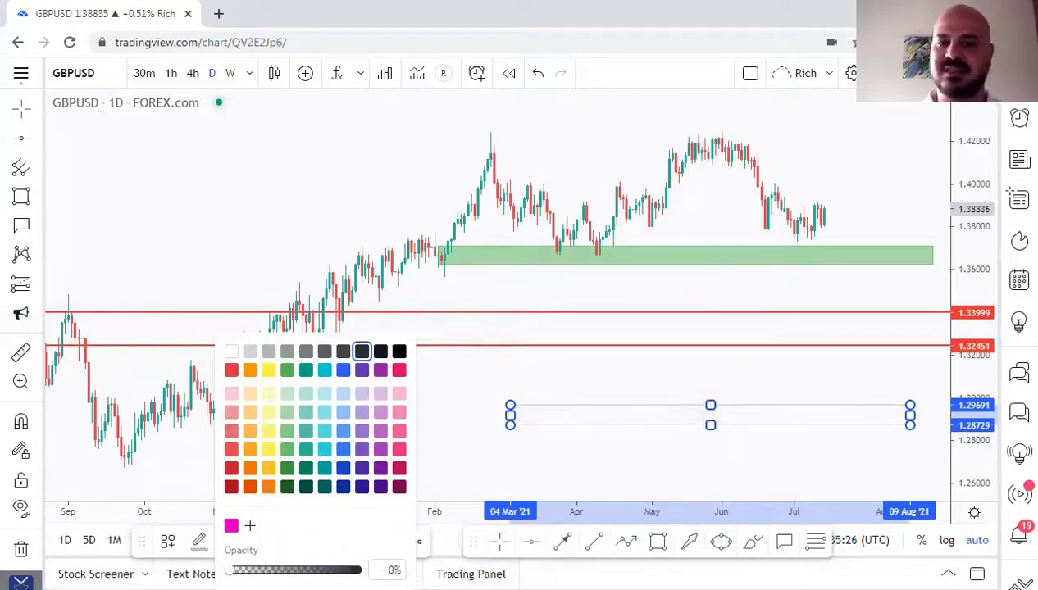
click(609, 440)
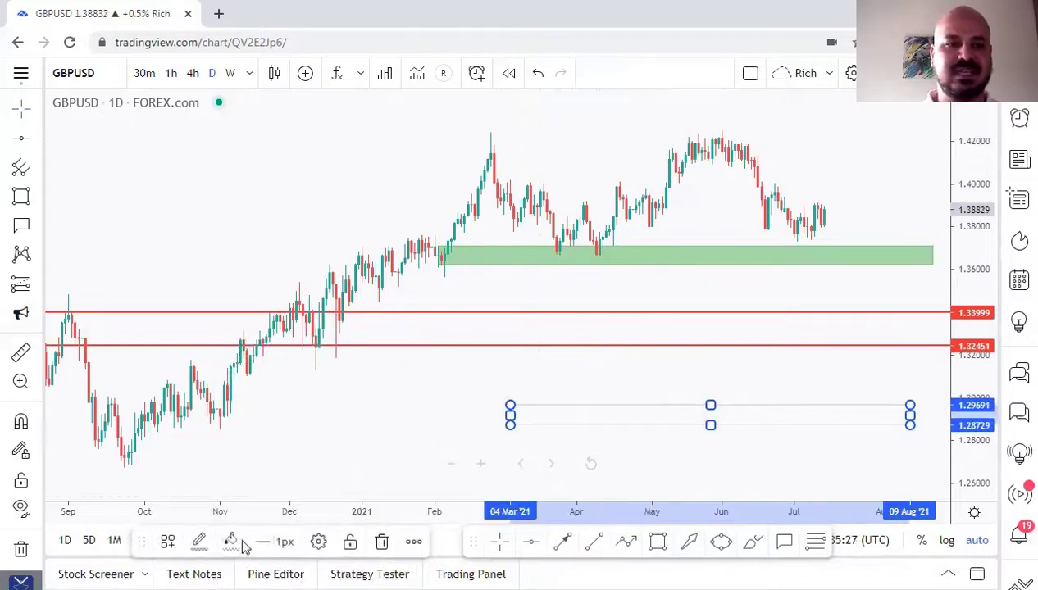
click(200, 542)
click(200, 370)
click(464, 433)
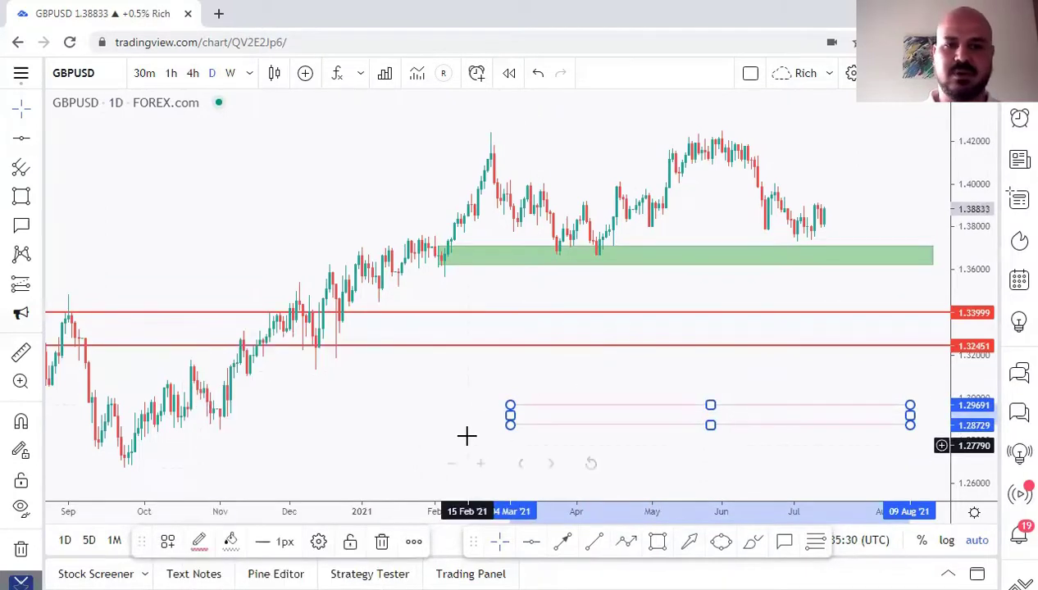
Undo the last border and fill changes and delete the rectangle below the red lines
key(ctrl+z)
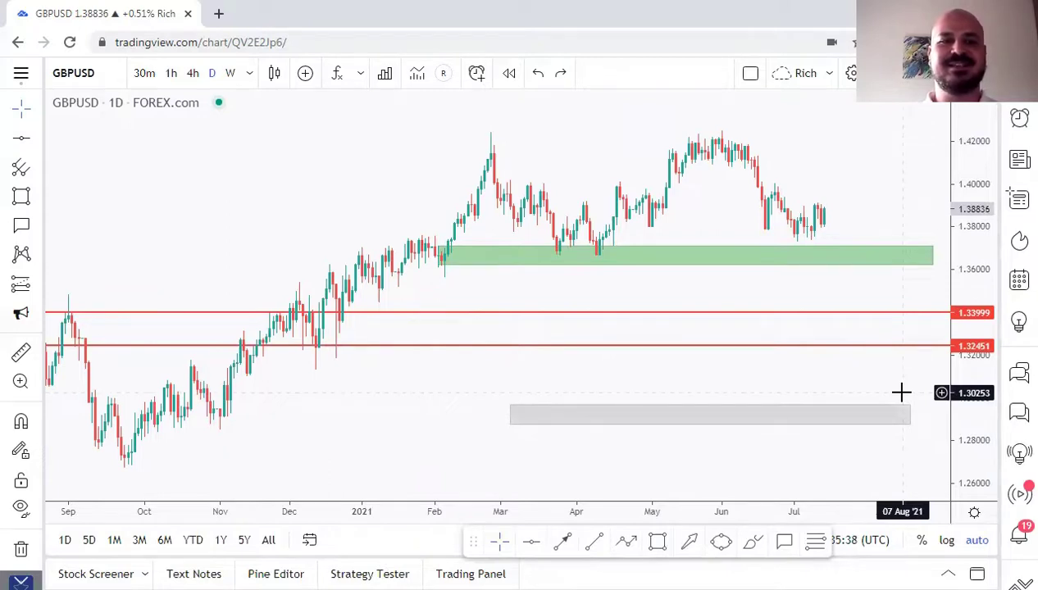
click(844, 414)
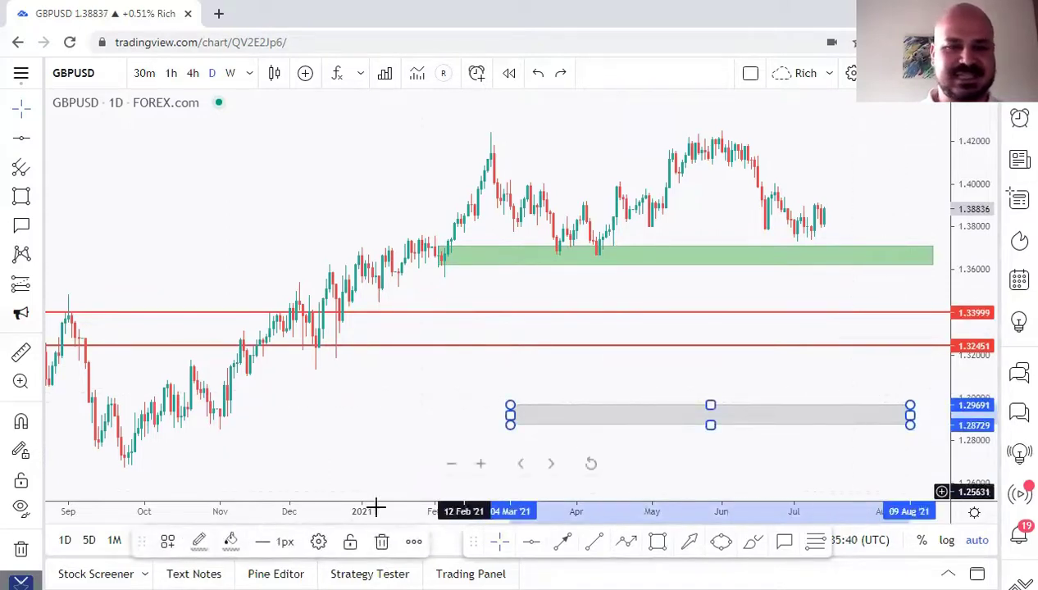
click(382, 541)
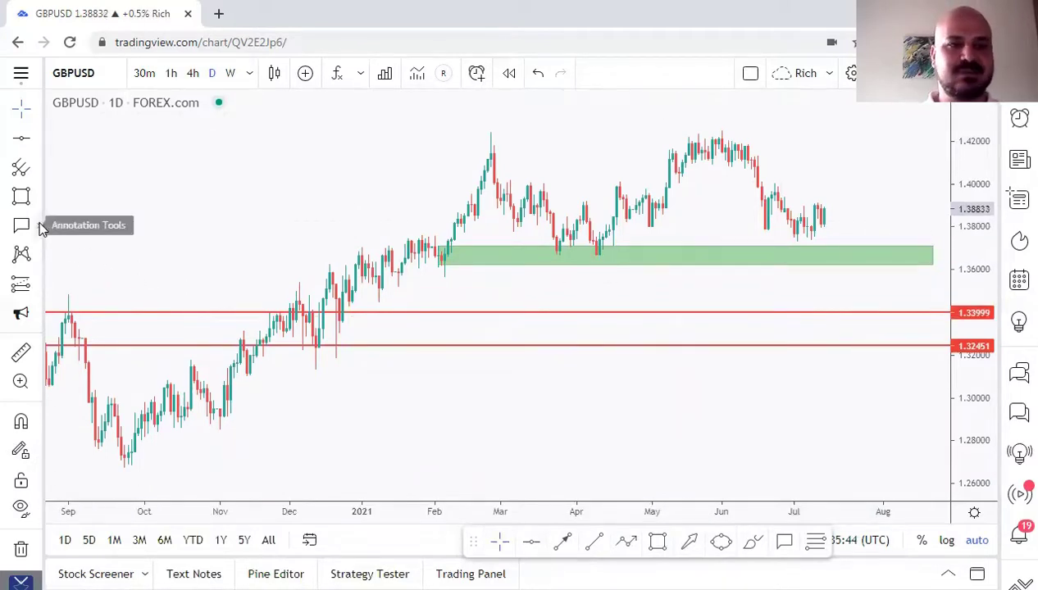
Brush magenta freehand strokes: a zigzag rising from the latest candles, a wave across the green zone, and a price projection with circled turning points
click(37, 197)
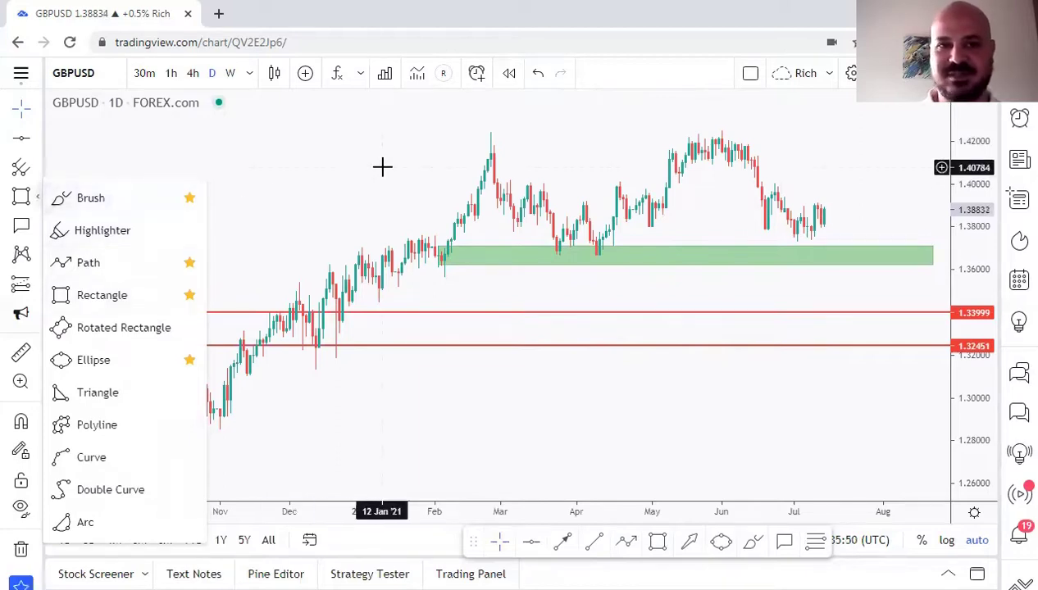
drag(382, 167, 262, 178)
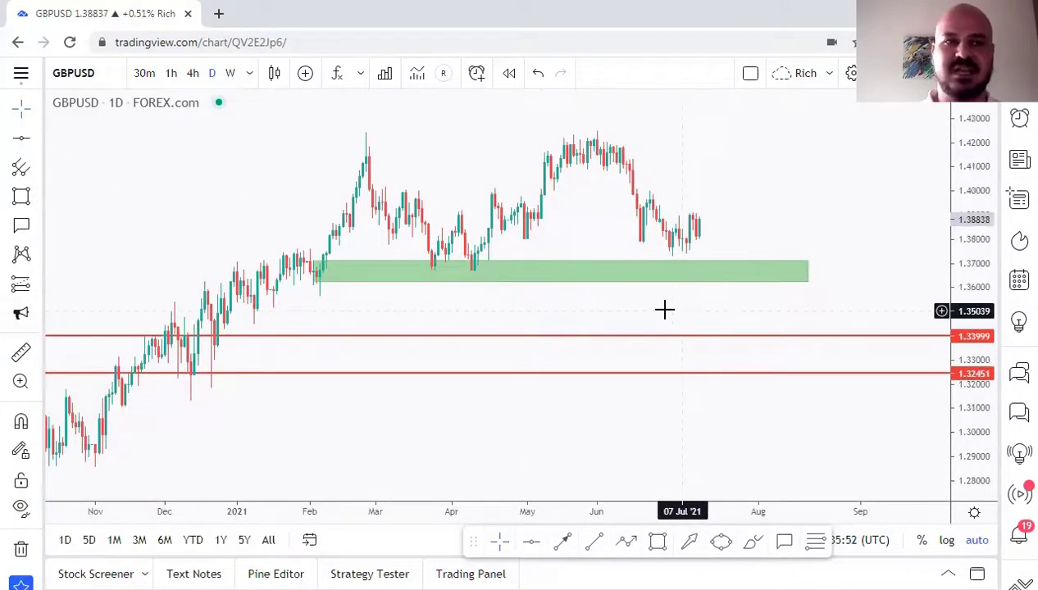
drag(709, 205, 739, 172)
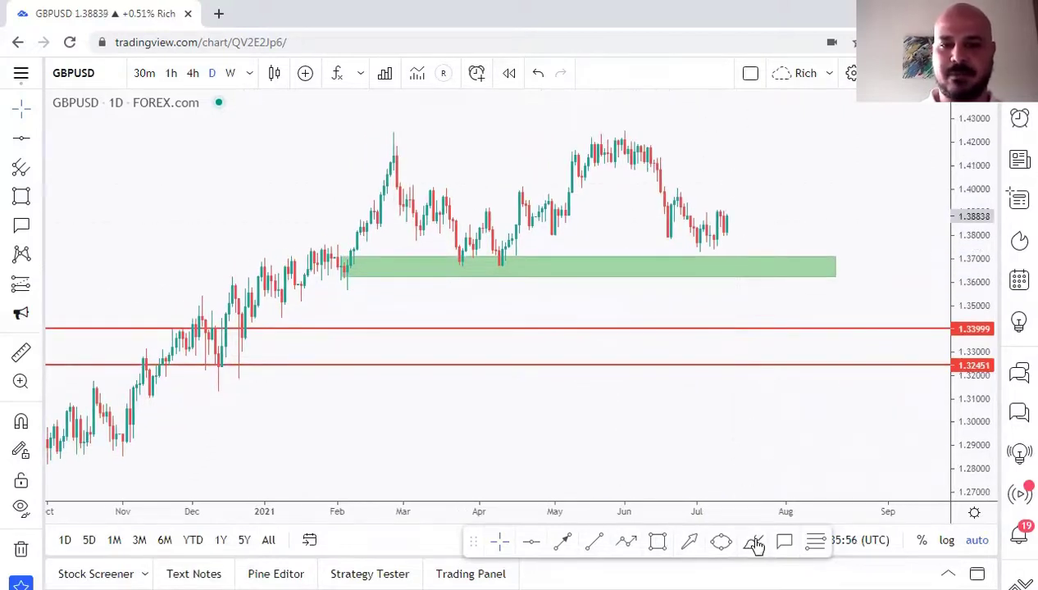
click(752, 545)
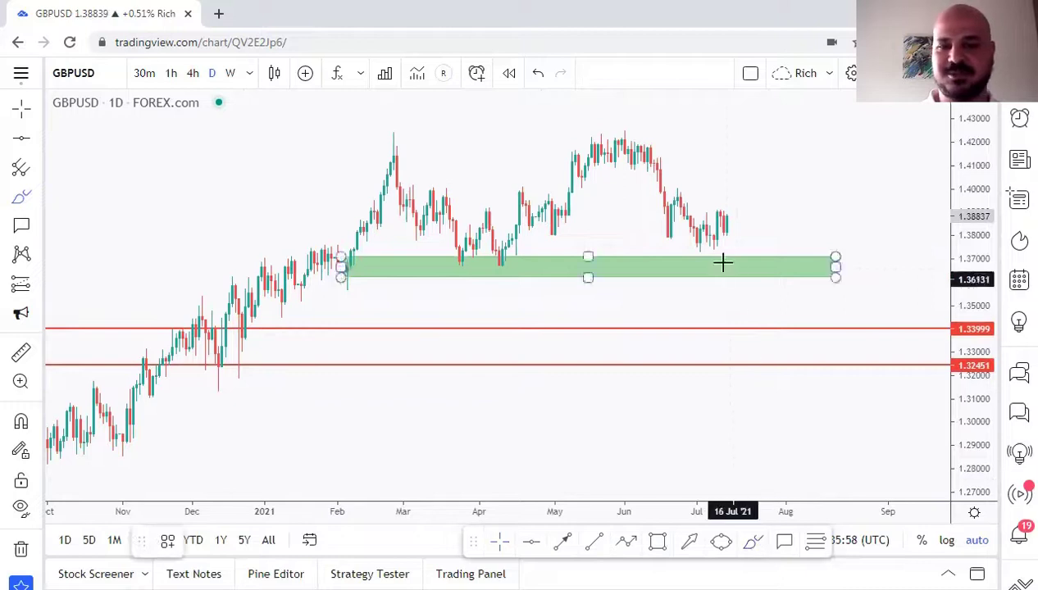
mouse_move(728, 216)
mouse_down()
mouse_move(799, 174)
mouse_move(826, 172)
mouse_up()
mouse_move(356, 307)
mouse_down()
mouse_move(619, 308)
mouse_move(805, 365)
mouse_up()
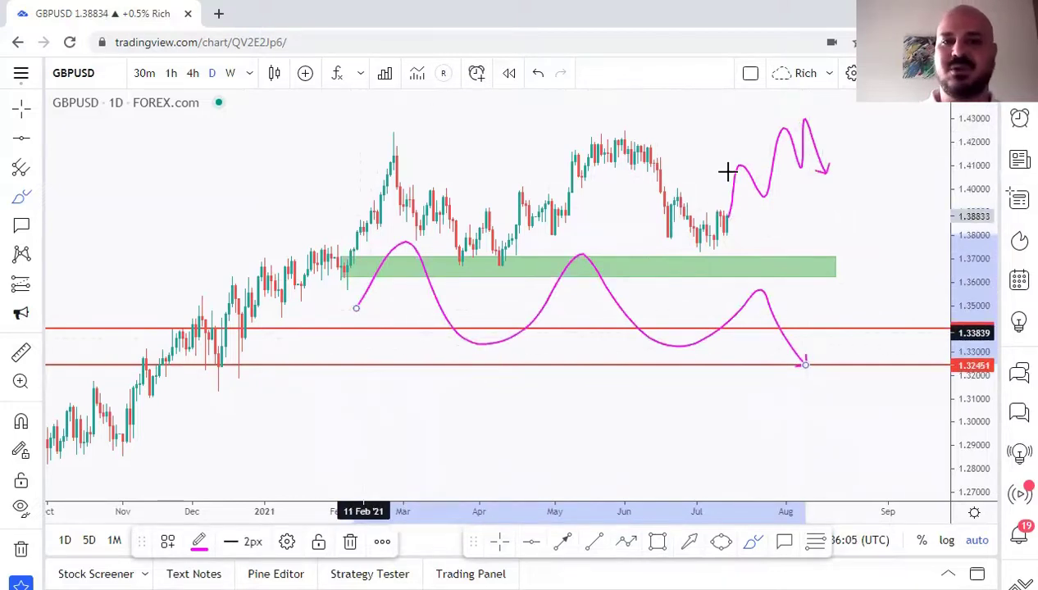
mouse_move(727, 170)
mouse_down()
mouse_move(791, 131)
mouse_move(899, 306)
mouse_move(866, 340)
mouse_move(887, 345)
mouse_move(931, 197)
mouse_up()
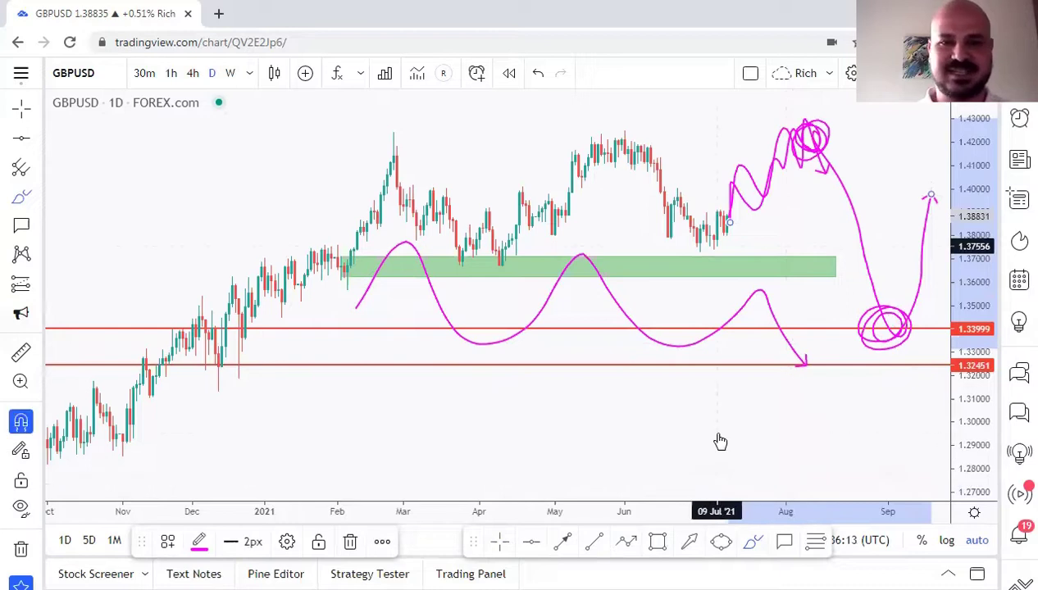
Undo all the magenta brush strokes on the chart
key(ctrl+z)
key(ctrl+z)
key(ctrl+z)
key(ctrl+z)
key(ctrl+z)
key(ctrl+z)
drag(769, 401, 711, 401)
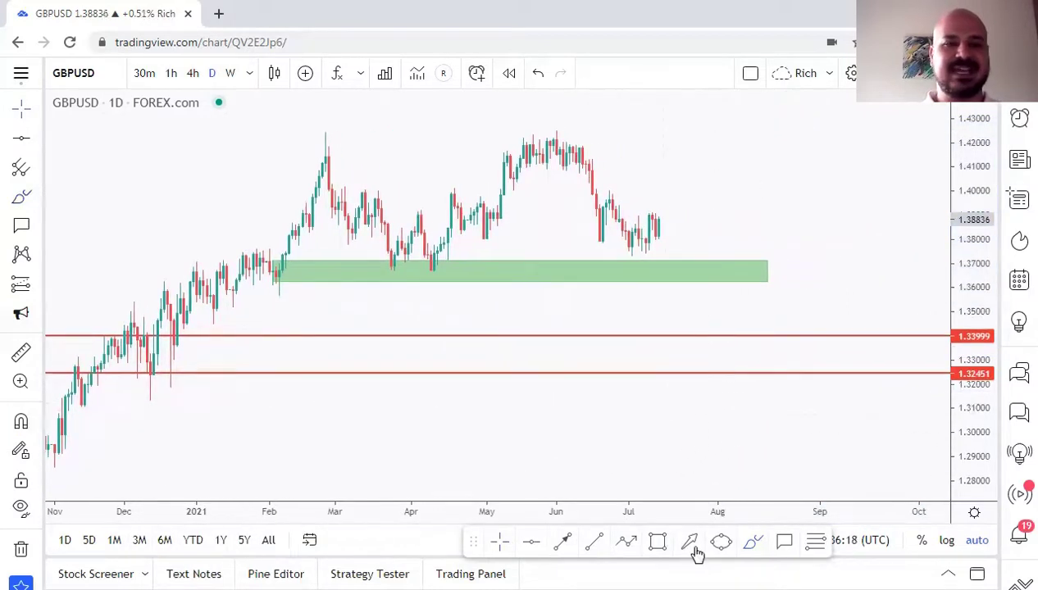
Add a GBPUSD text label near 28 Jul '21 at about 1.41382, with font size 28 and no bold or italic
click(37, 226)
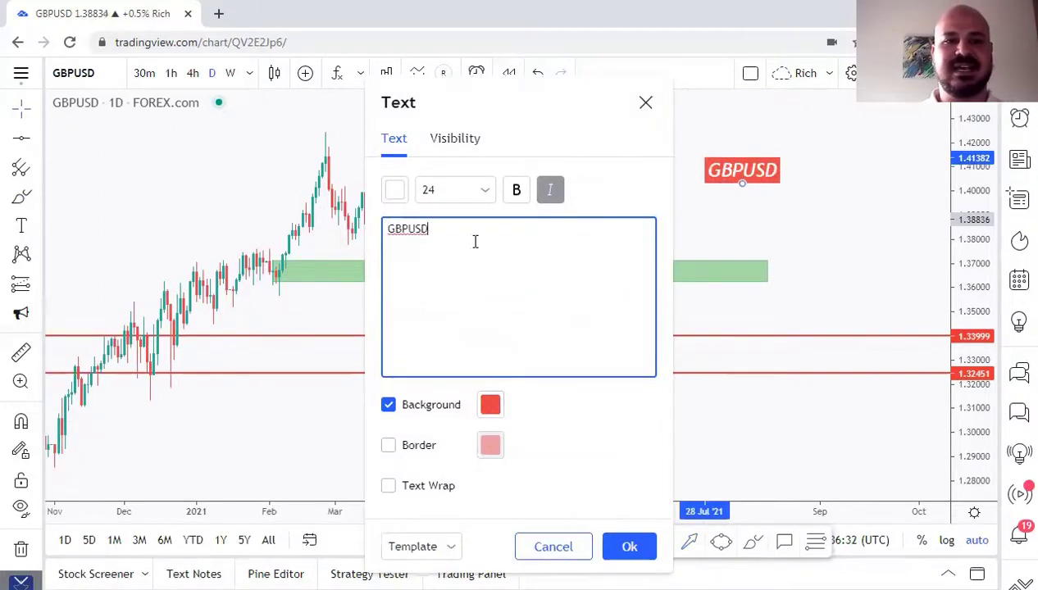
click(555, 195)
click(519, 193)
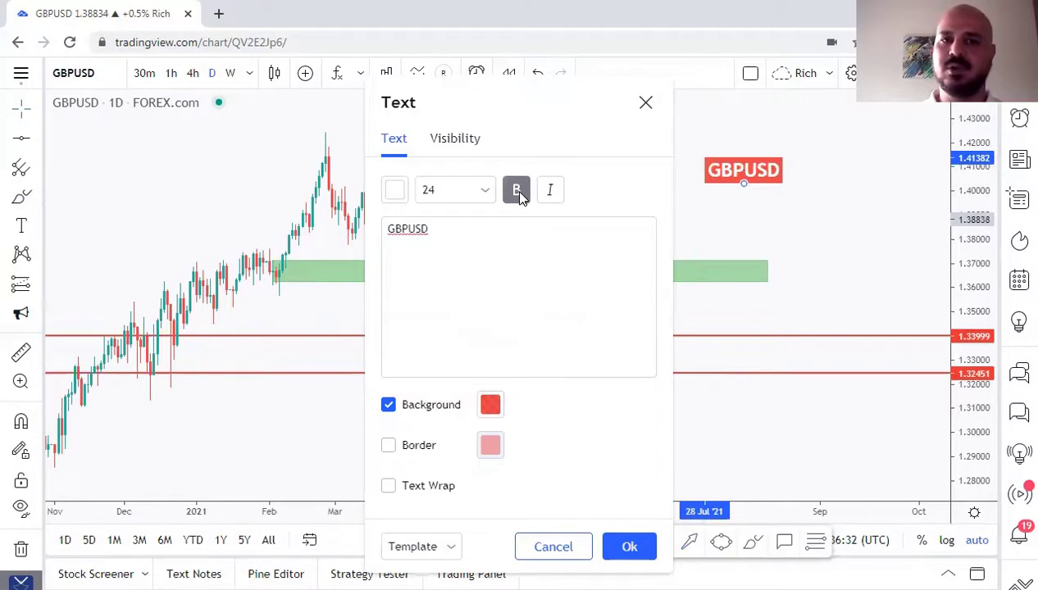
click(475, 195)
click(468, 405)
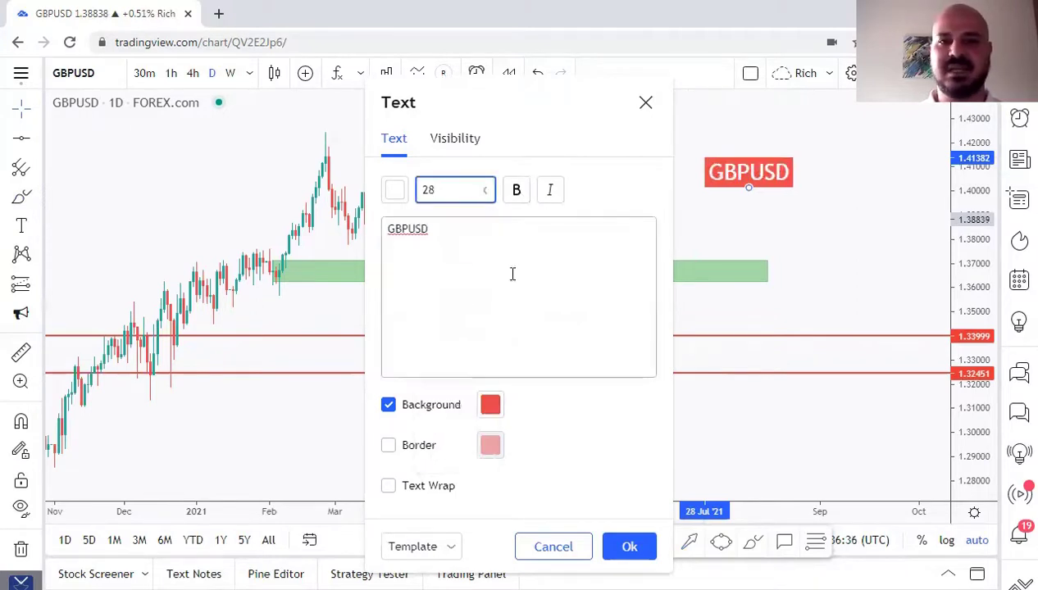
Set the text label's background to blue and move the label to about 18 Mar '21 at 1.42456
click(489, 407)
click(604, 371)
click(737, 189)
drag(737, 189, 405, 163)
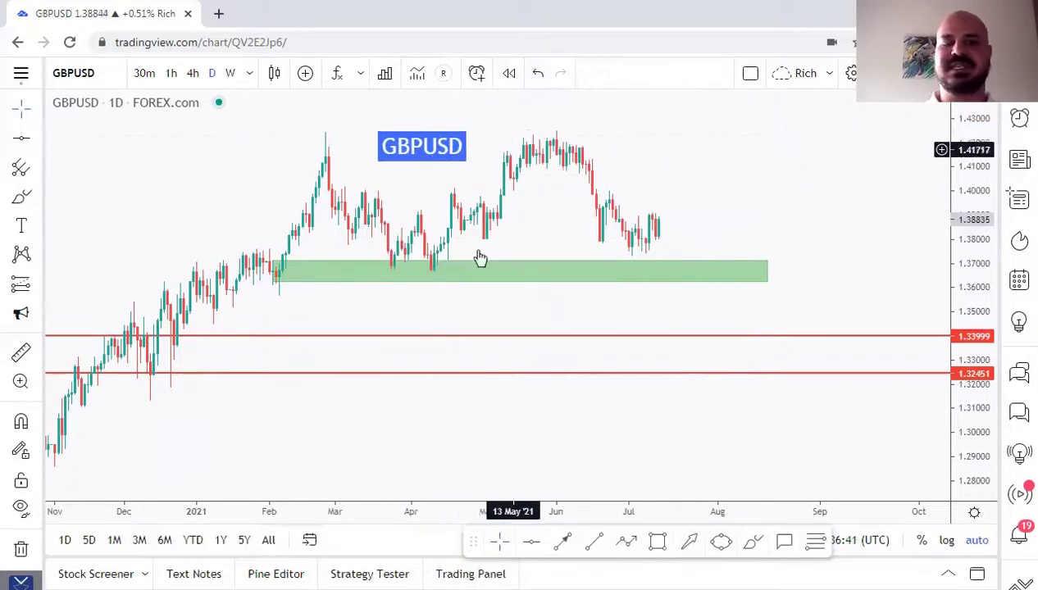
Delete the blue GBPUSD text label from the chart
click(442, 145)
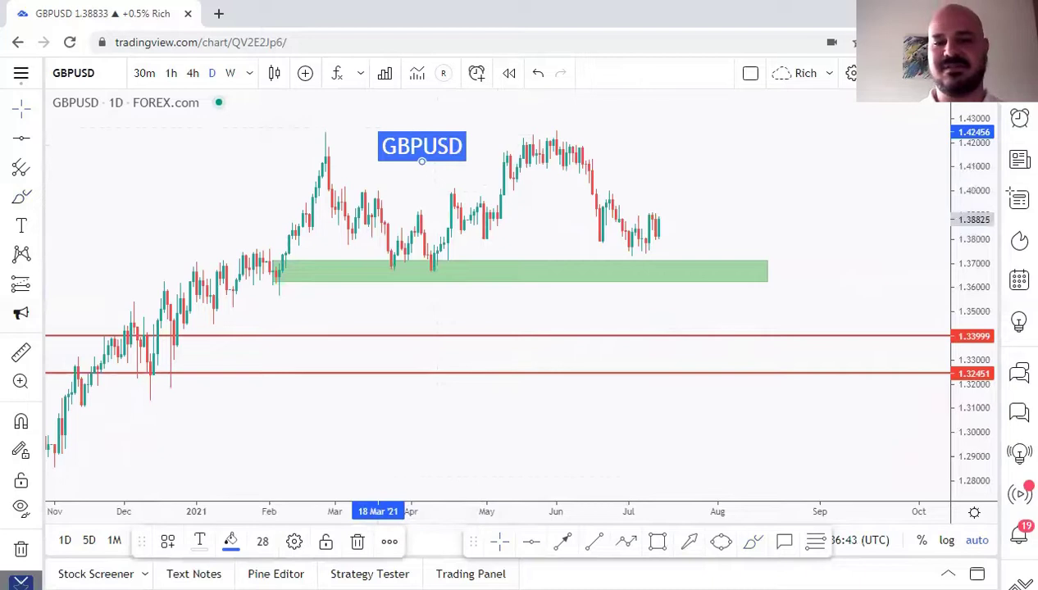
key(Delete)
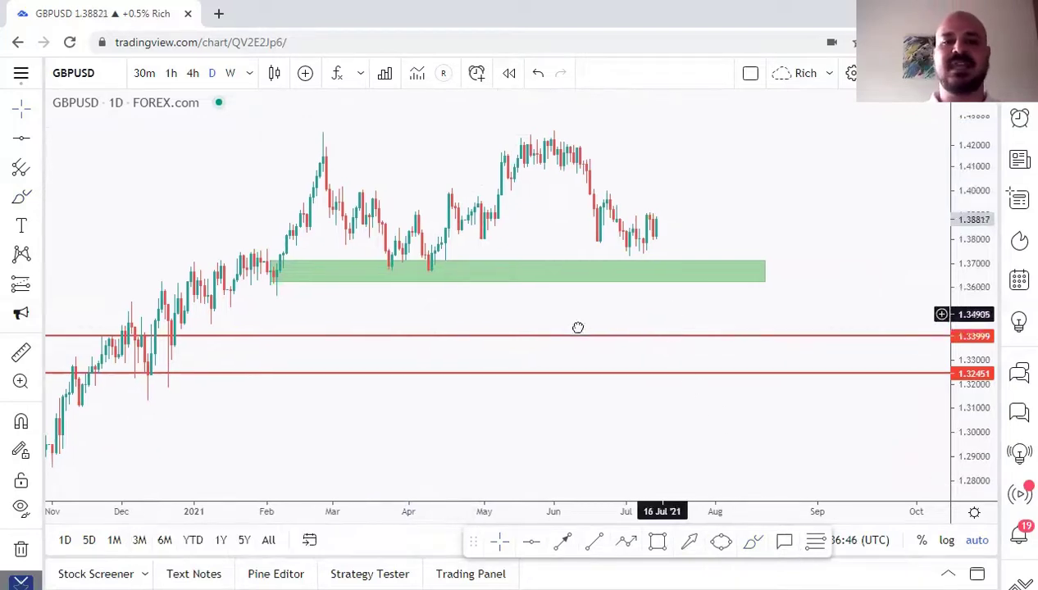
Switch the GBPUSD chart to the 1-hour timeframe
scroll(570, 326, right, 3)
click(784, 542)
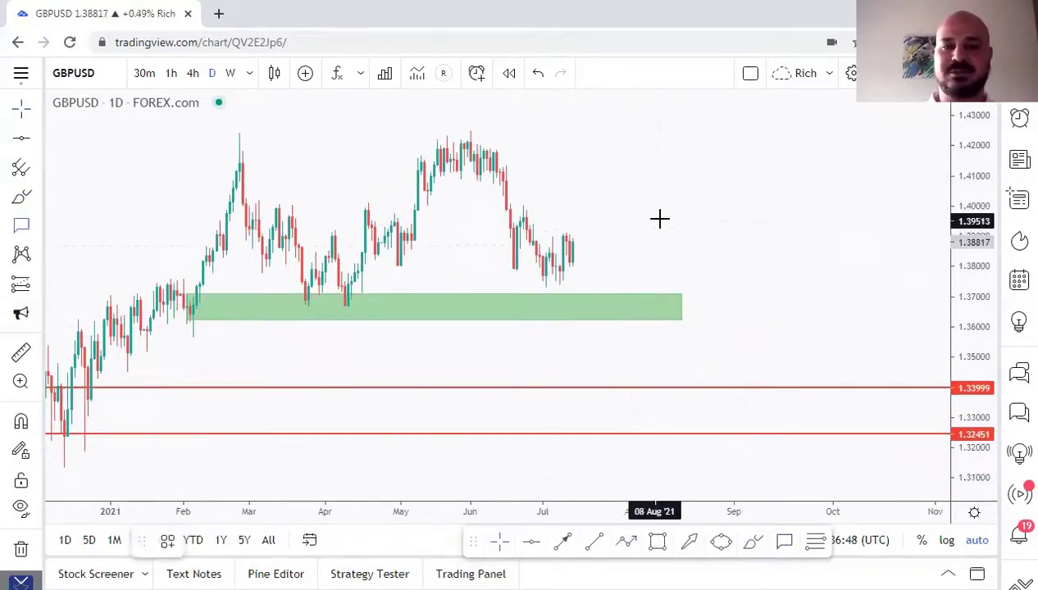
click(169, 74)
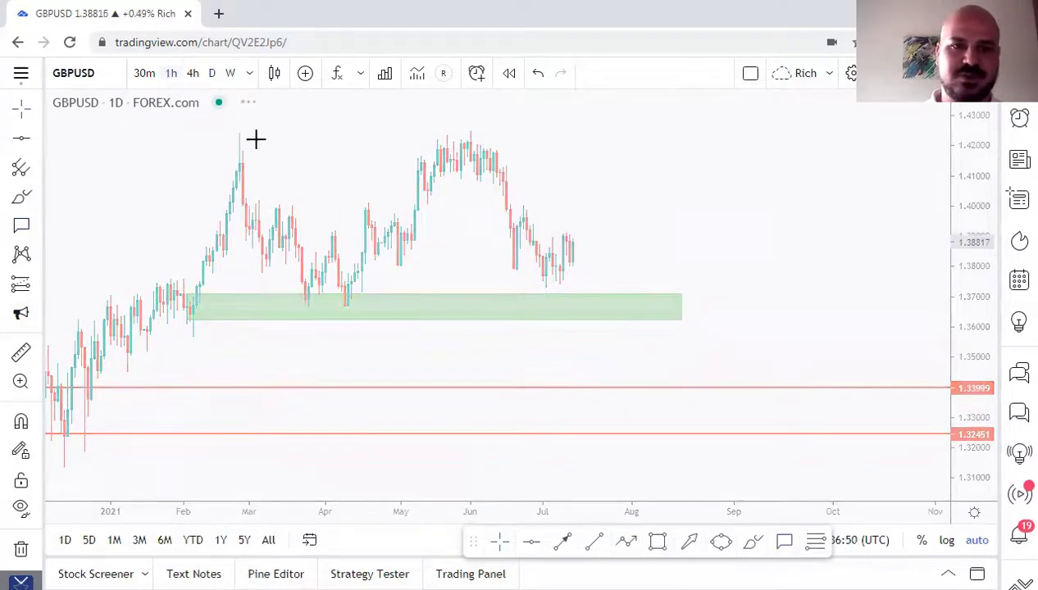
Draw a zigzag arrow path from the latest price through about 1.378, 1.385 and 1.377, ending near 22 Jul '21 at 1.389
drag(280, 169, 487, 293)
scroll(486, 293, down, 5)
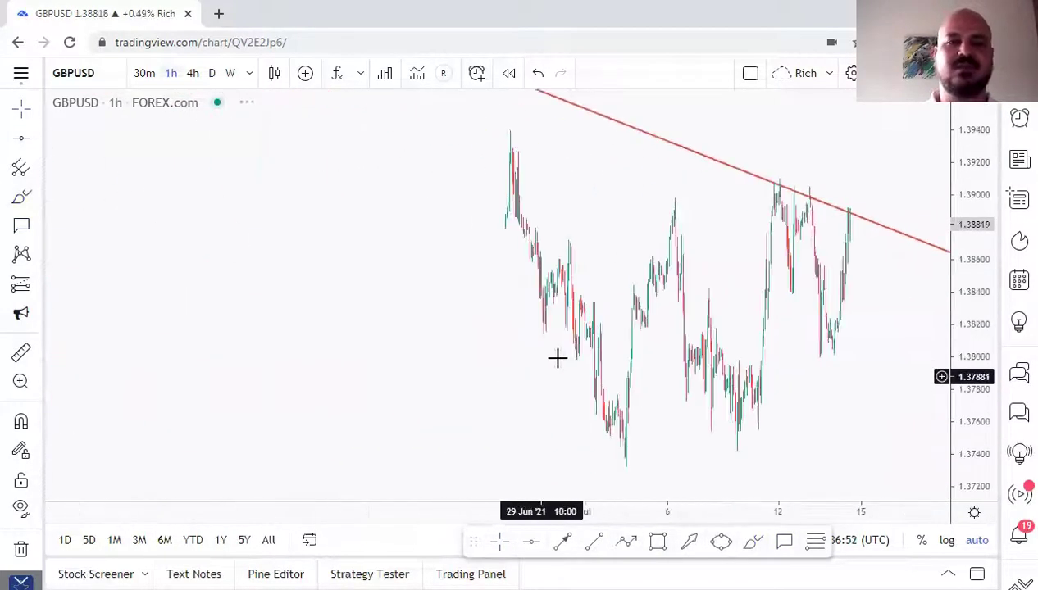
drag(606, 261, 483, 261)
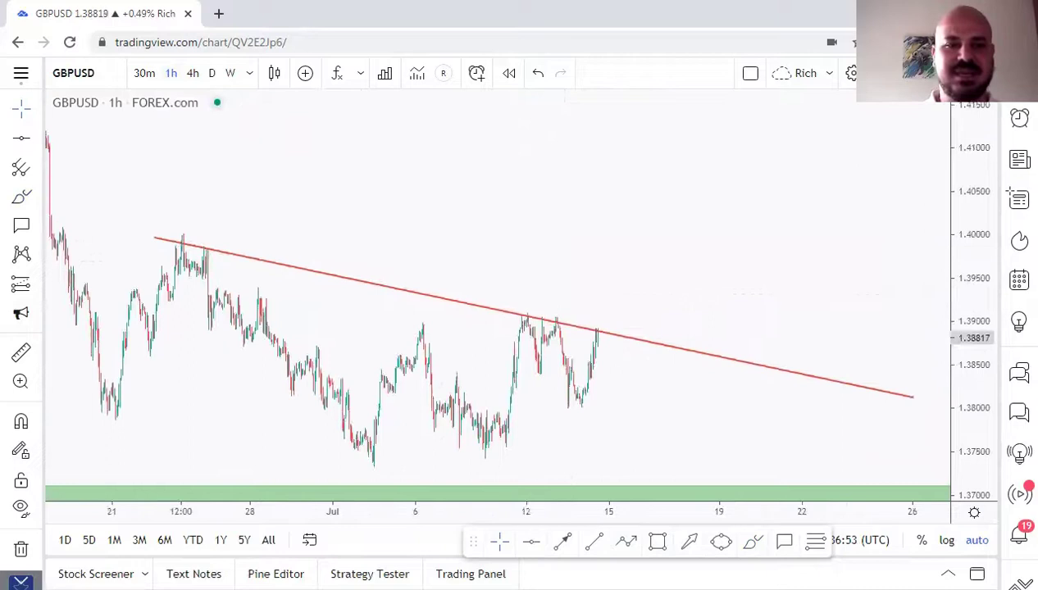
click(638, 542)
click(603, 335)
click(687, 424)
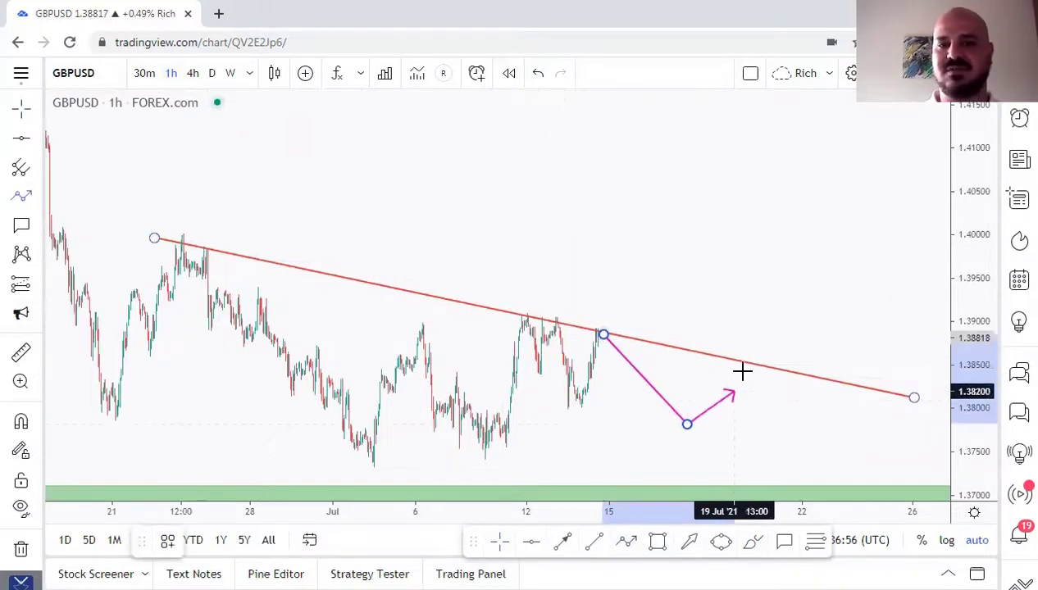
click(757, 366)
click(795, 429)
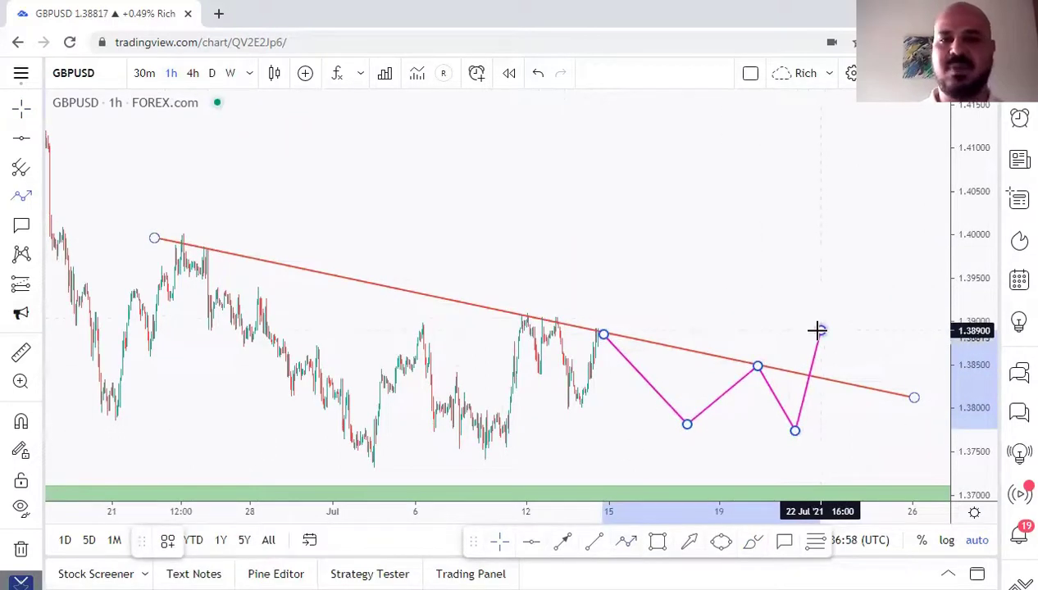
double_click(819, 335)
Draw a rectangle over the path's trendline break from 20 Jul '21 at 1.38489 to 24 Jul '21 at 1.38331, with a more opaque grey fill
click(658, 542)
click(754, 368)
click(857, 379)
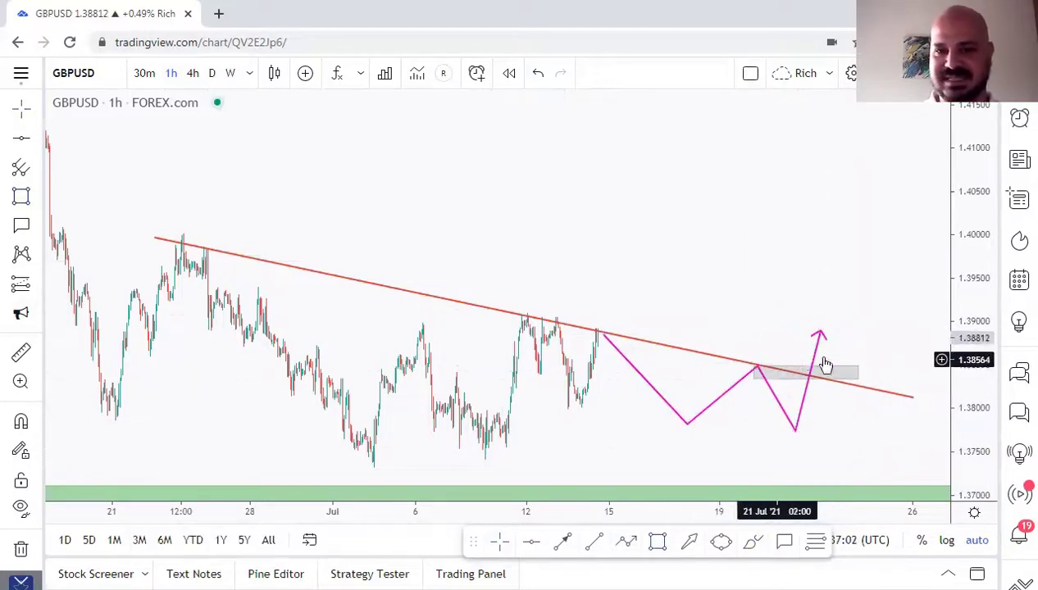
click(231, 542)
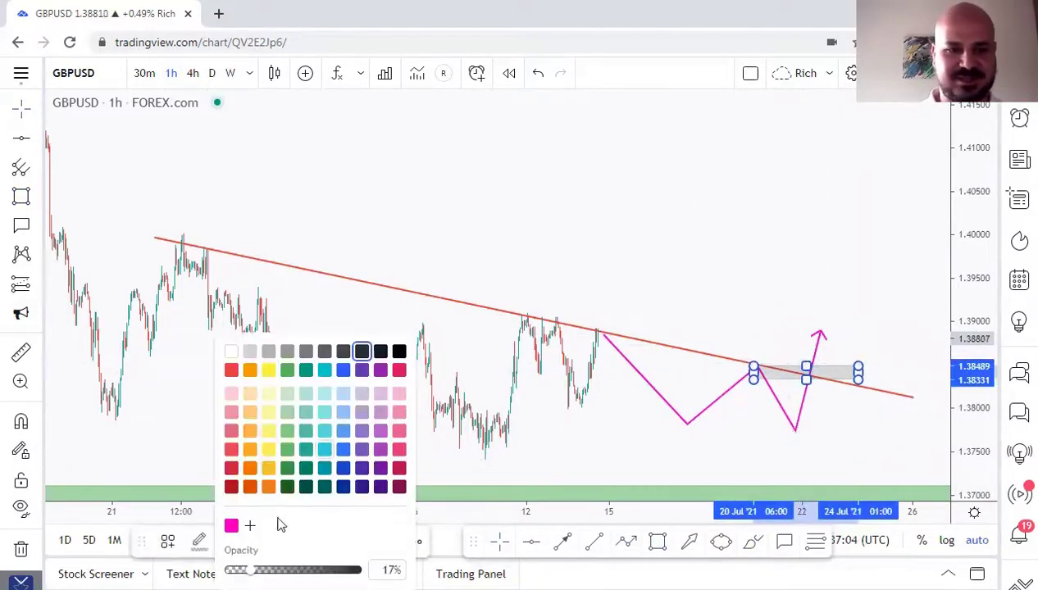
click(659, 267)
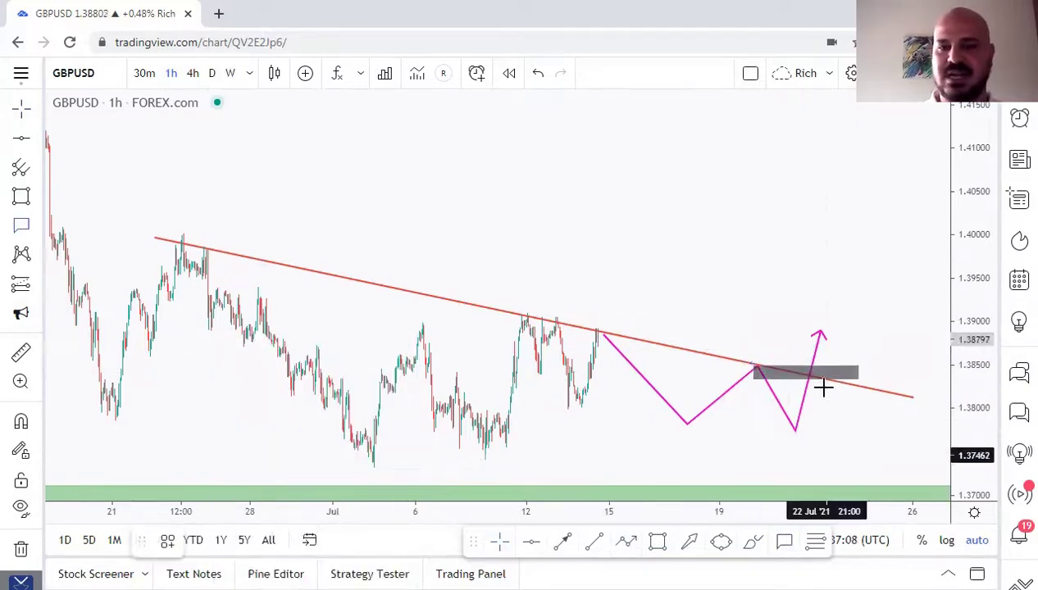
Add a callout reading TRIGGER that points at the grey rectangle, and choose font size 14 for it
drag(898, 269, 810, 371)
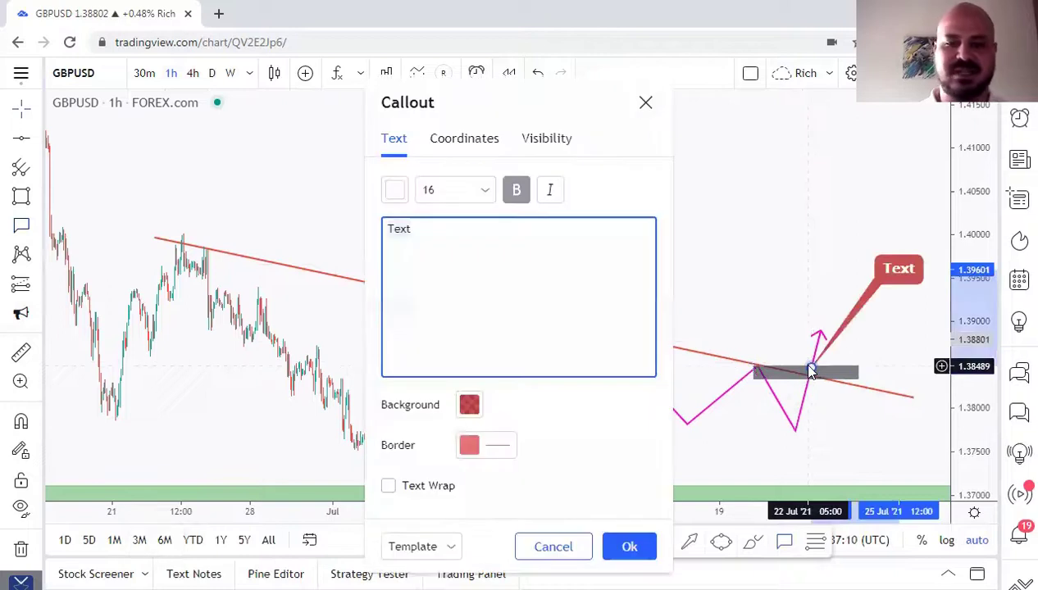
text(TRIGGER)
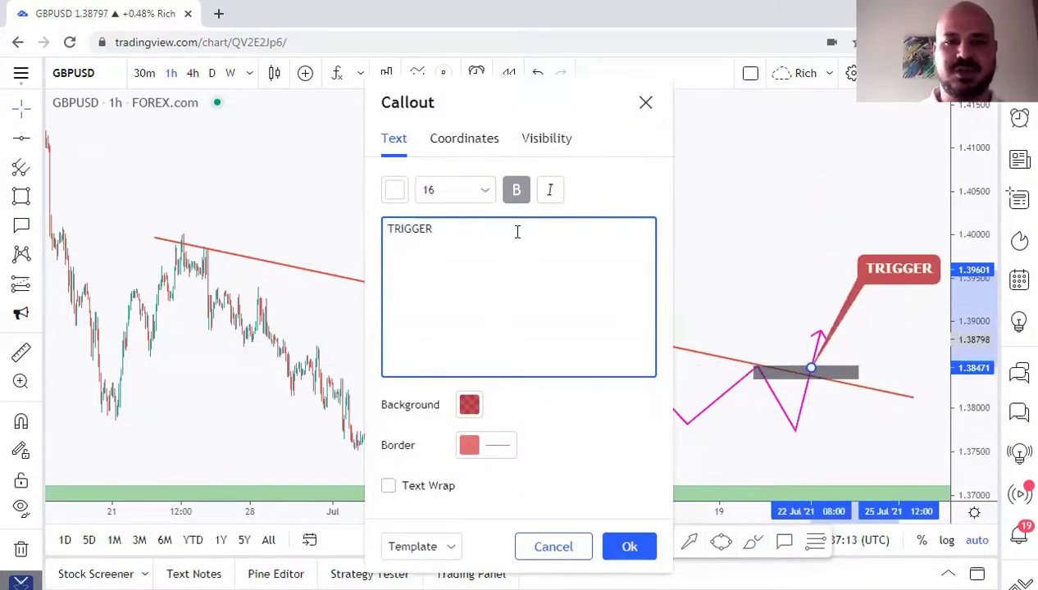
click(485, 193)
click(449, 305)
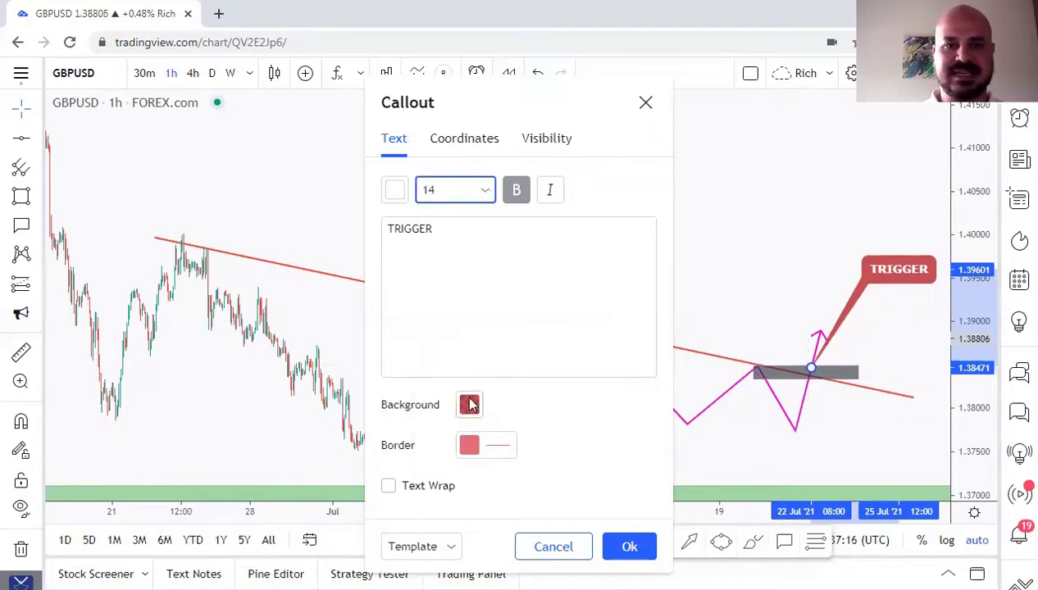
Try a teal background on the TRIGGER callout
click(470, 405)
click(555, 372)
click(539, 225)
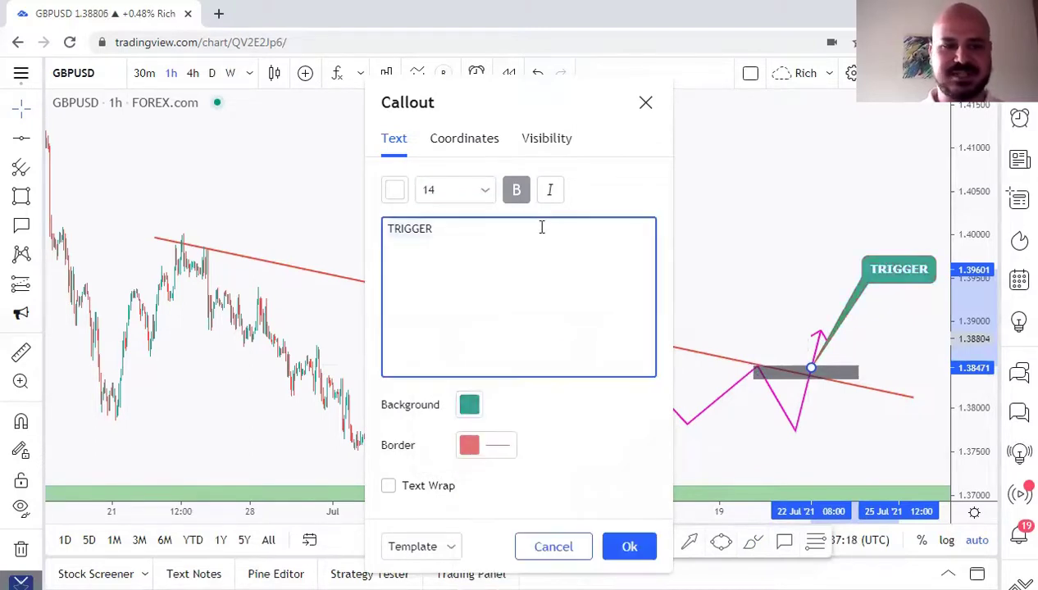
key(BackSpace)
click(646, 105)
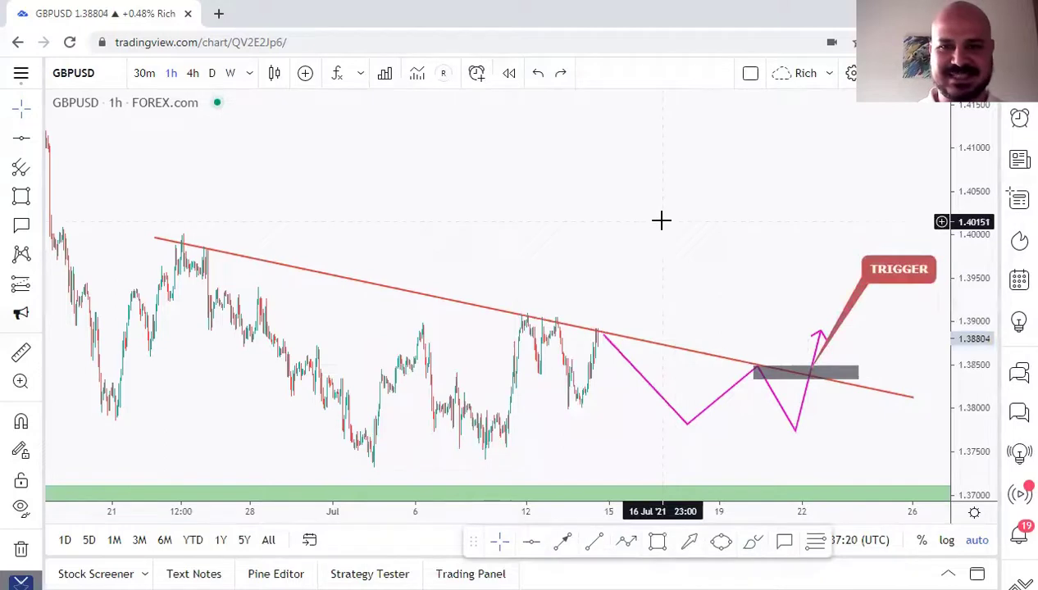
Add a callout reading SUPPORT AREA that points at the green zone near 1.36991
drag(687, 249, 789, 255)
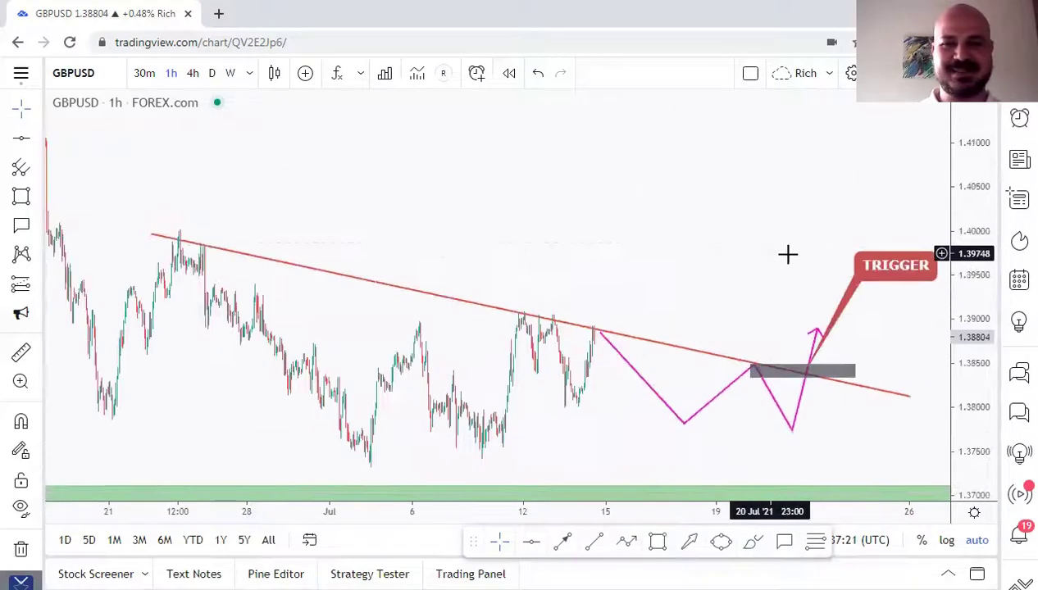
click(243, 497)
click(211, 434)
text(SUPPORT AREA)
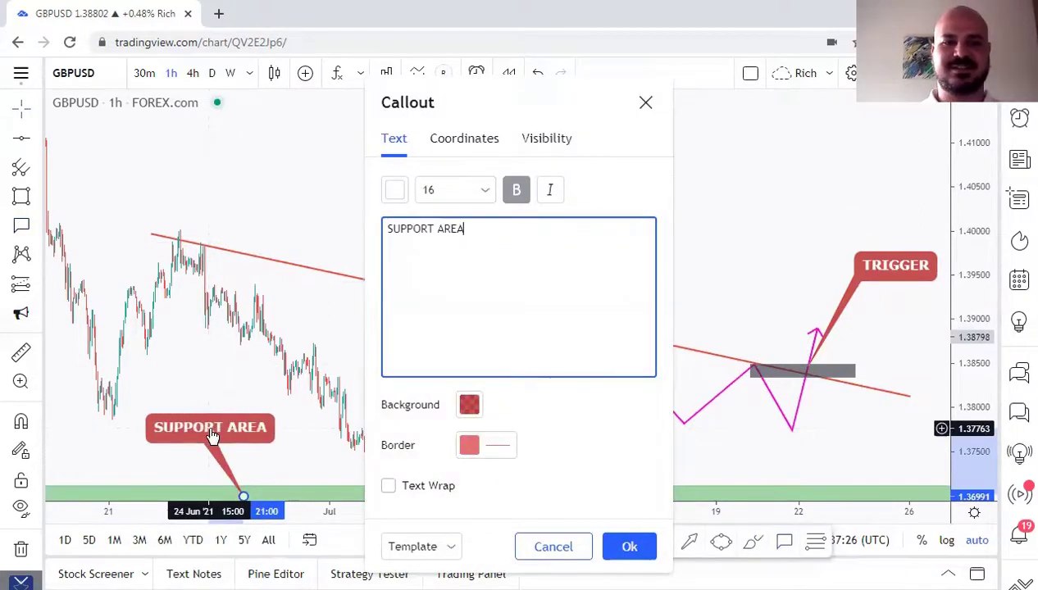
click(629, 547)
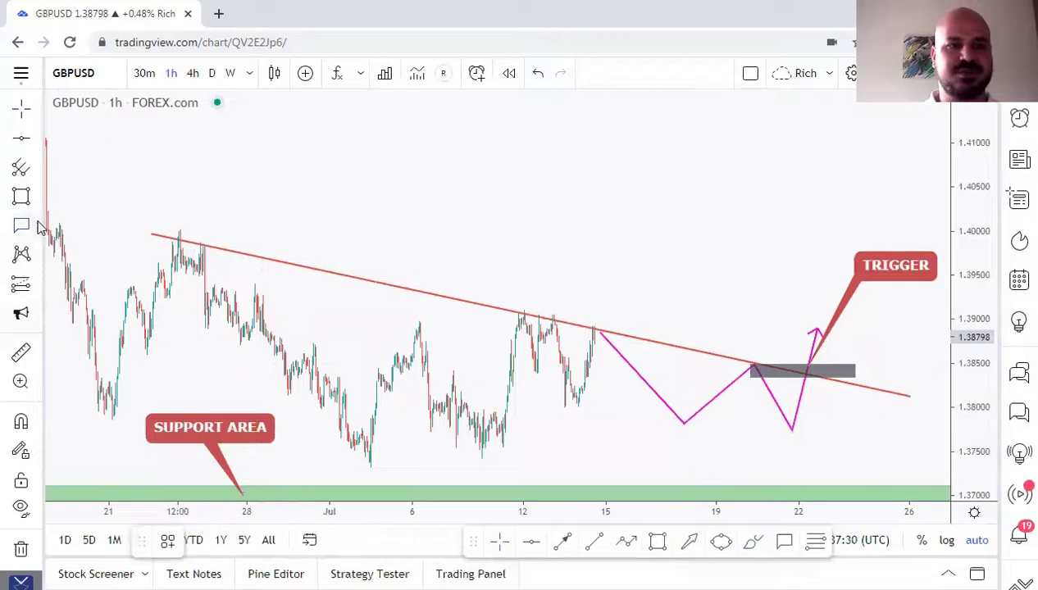
click(38, 226)
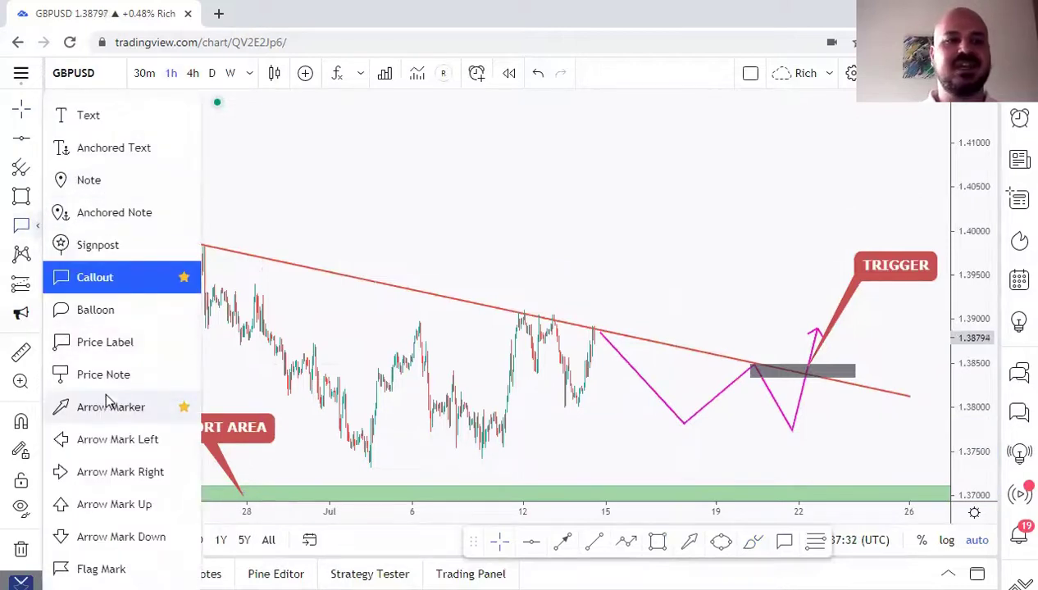
click(512, 204)
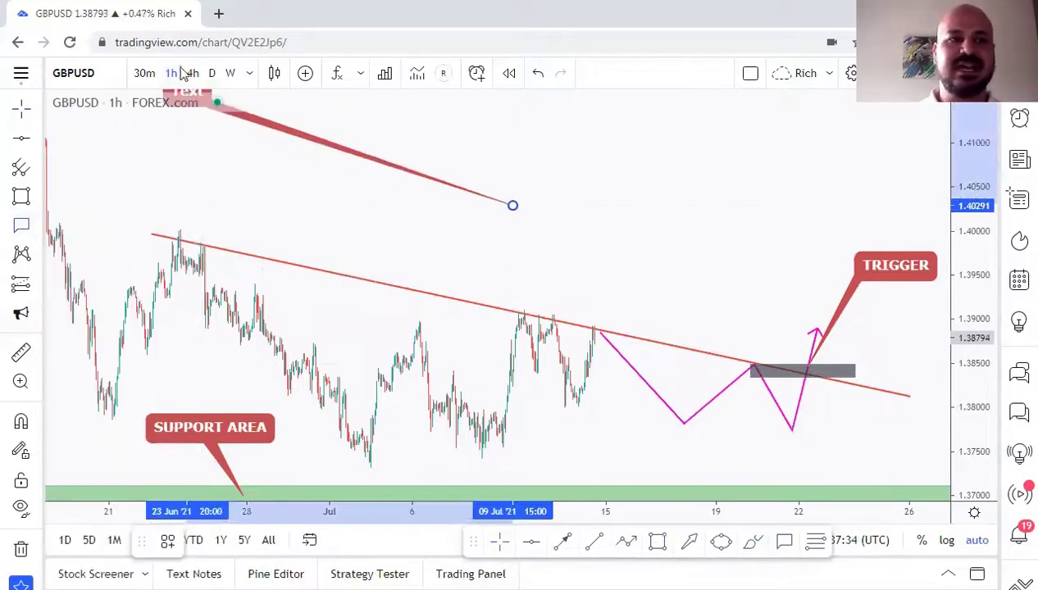
click(643, 104)
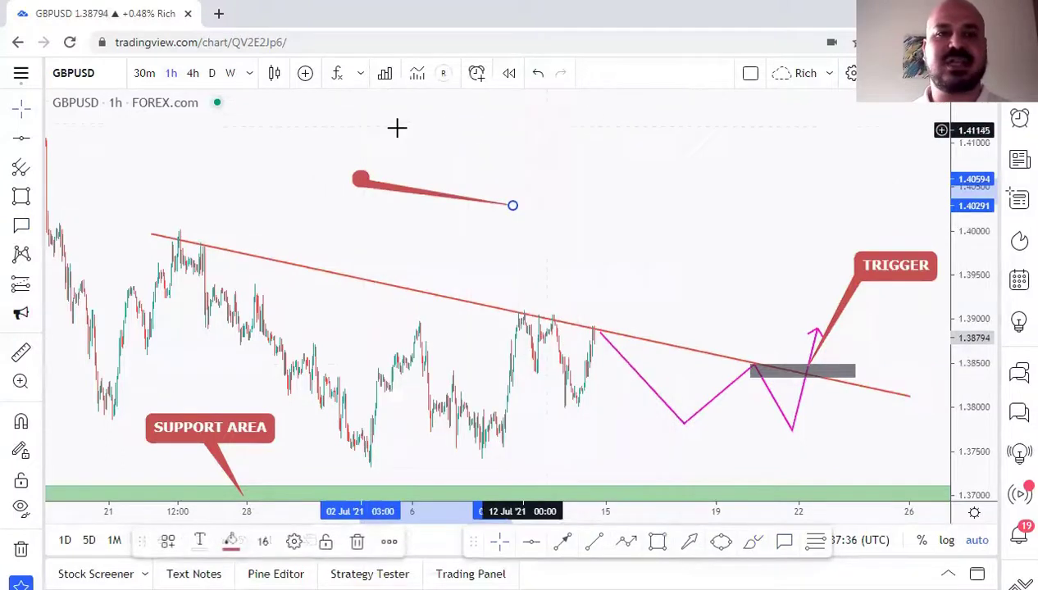
key(Delete)
Delete the callouts, the zigzag path, the grey rectangle and the red trendline from the 1-hour chart
click(849, 281)
key(Delete)
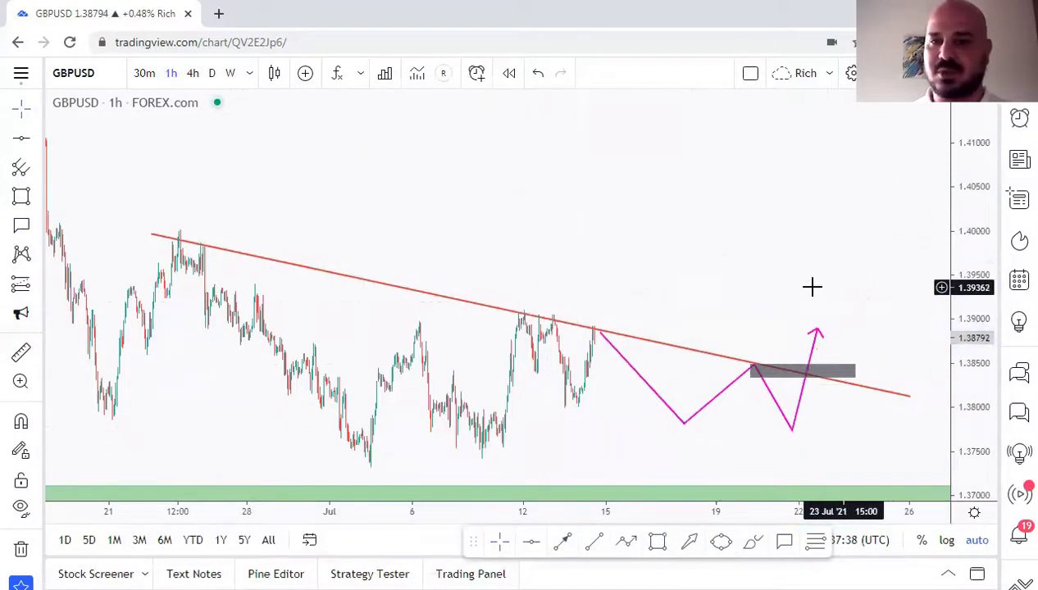
click(816, 339)
key(Delete)
click(820, 371)
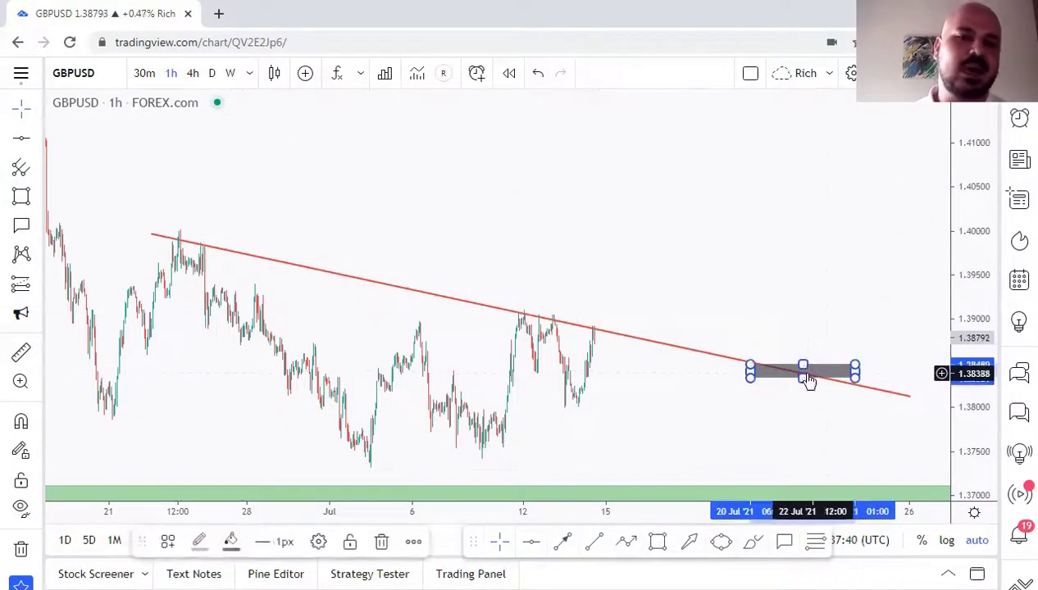
key(Delete)
click(811, 376)
key(Delete)
Switch to the daily timeframe and place a horizontal line across the 2021 highs at about 1.42229
click(211, 73)
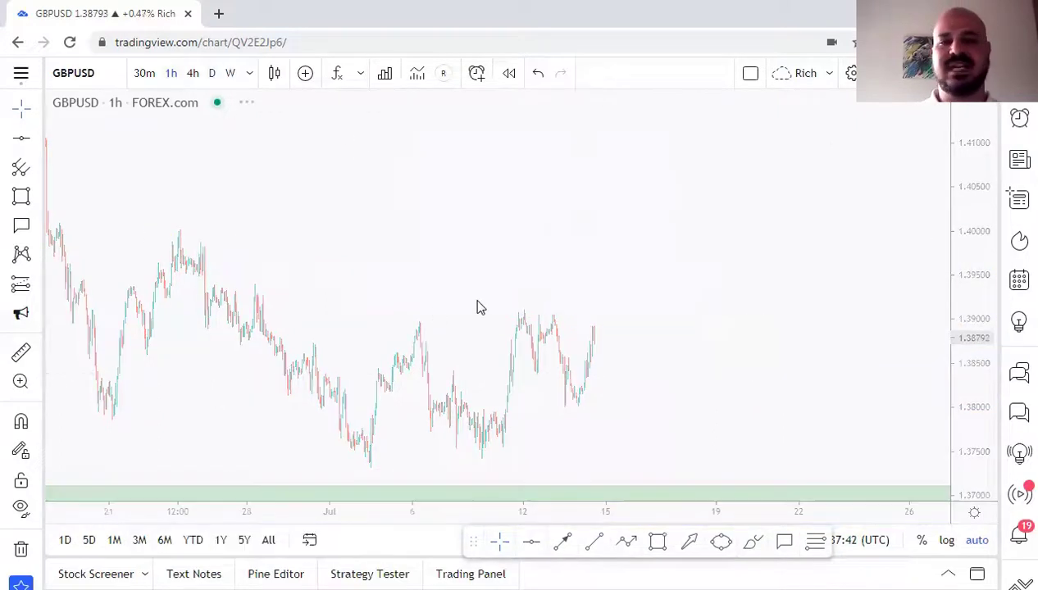
scroll(628, 244, down, 2)
scroll(637, 320, up, 4)
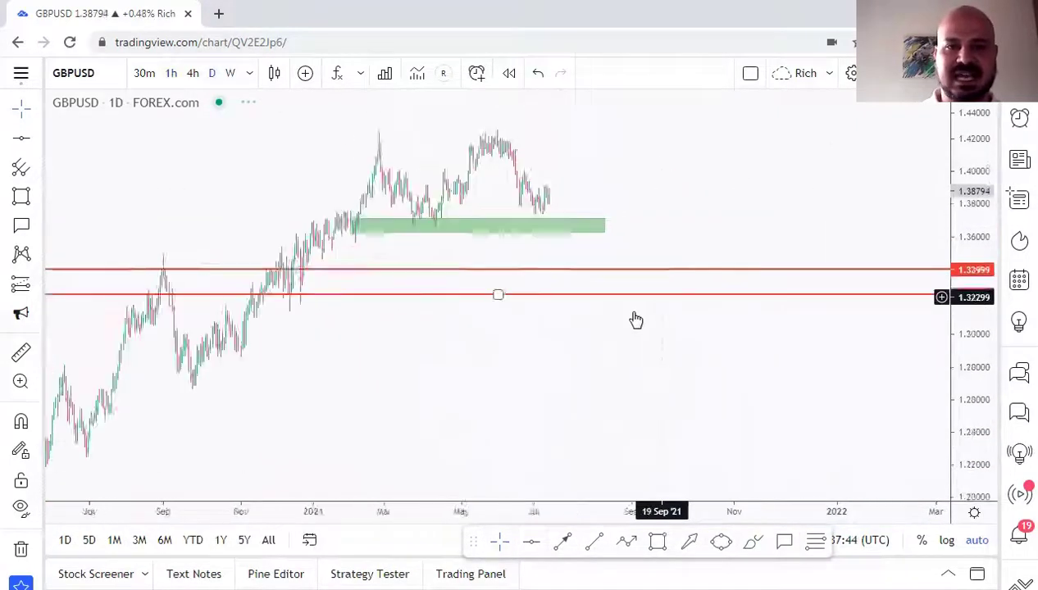
drag(538, 216, 639, 245)
click(537, 543)
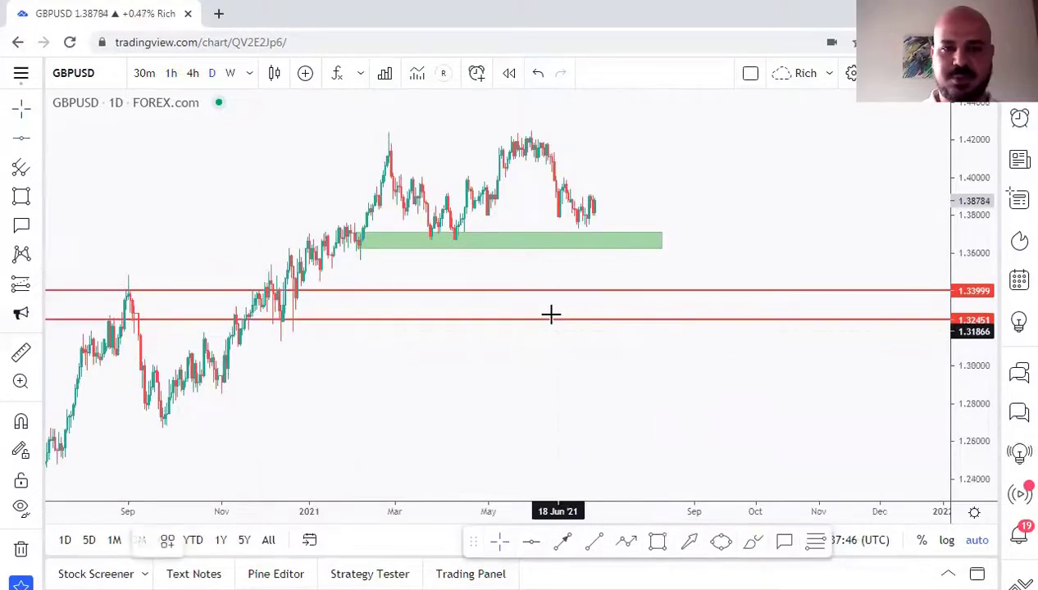
click(497, 136)
Delete the green support rectangle from the daily chart
click(662, 236)
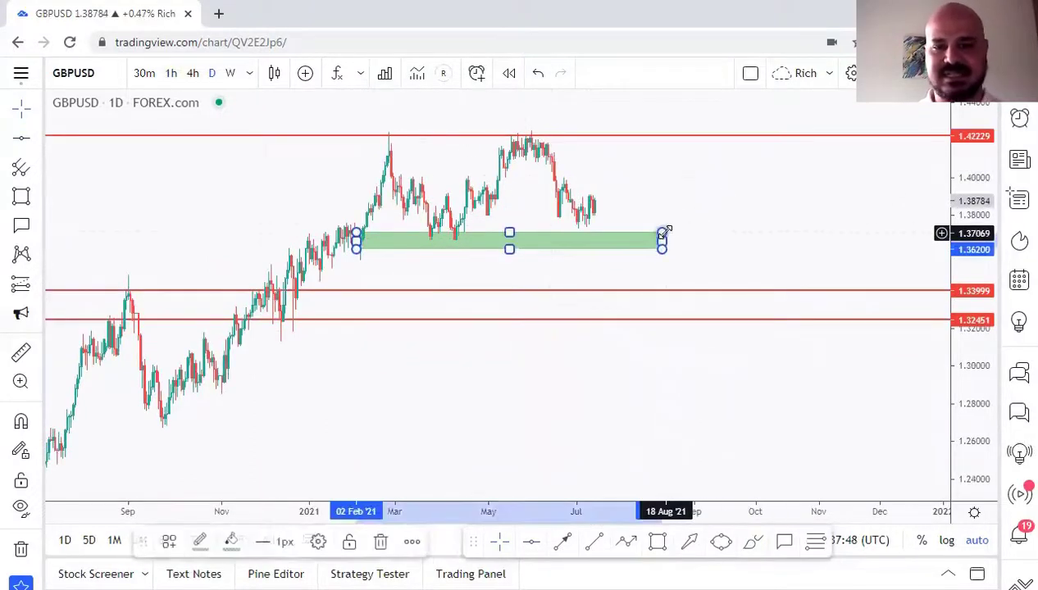
key(Delete)
Change the colour of the horizontal line across the 2021 highs to blue
click(607, 136)
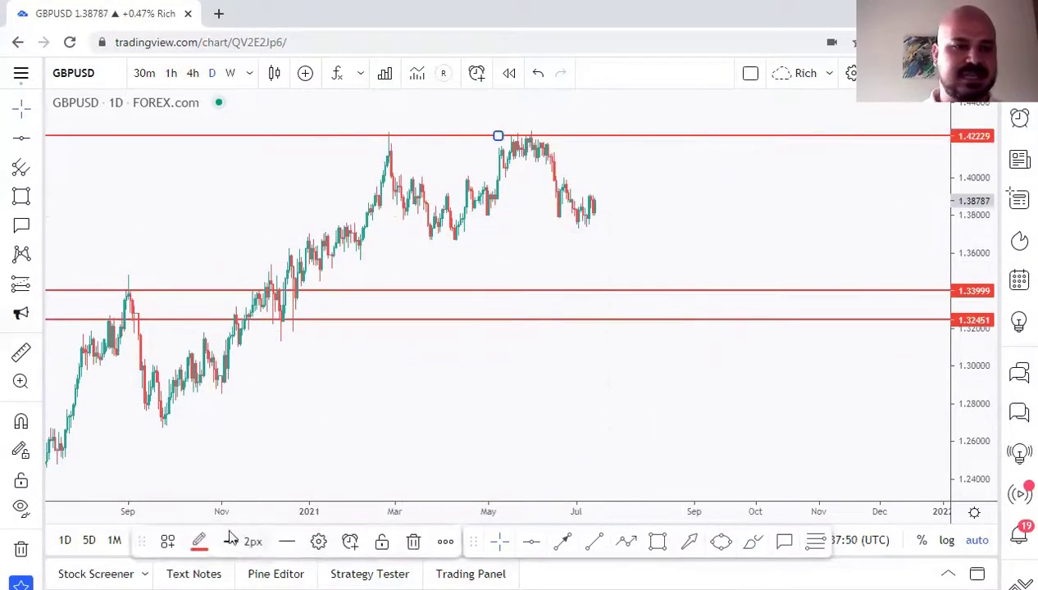
click(201, 541)
click(312, 370)
click(712, 431)
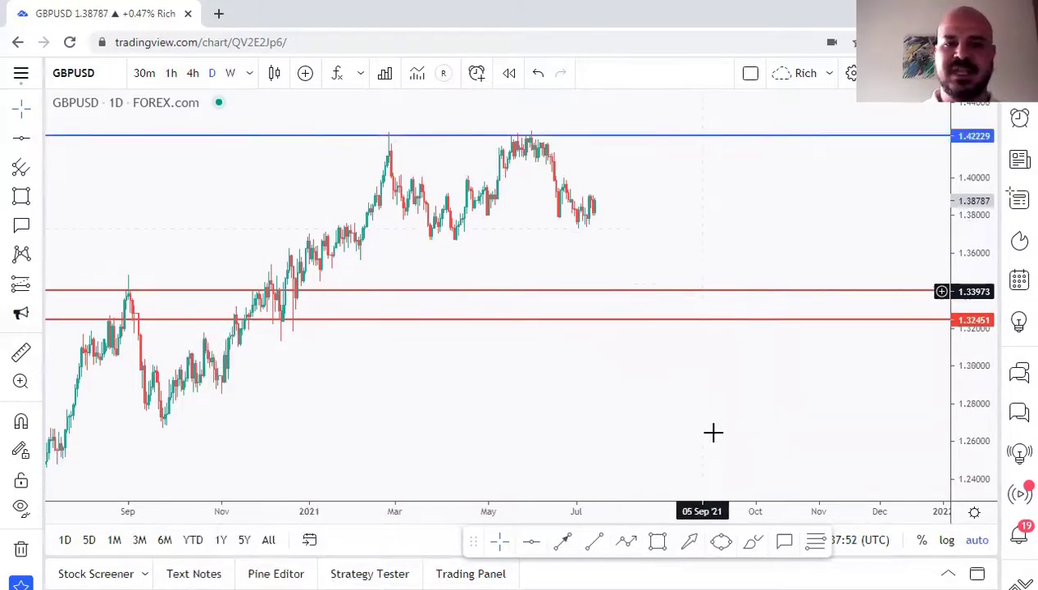
Draw an upward Arrow Marker from the red support lines, from 12 Aug '21 at 1.33371 to about 1 Sep '21 at 1.367
click(691, 546)
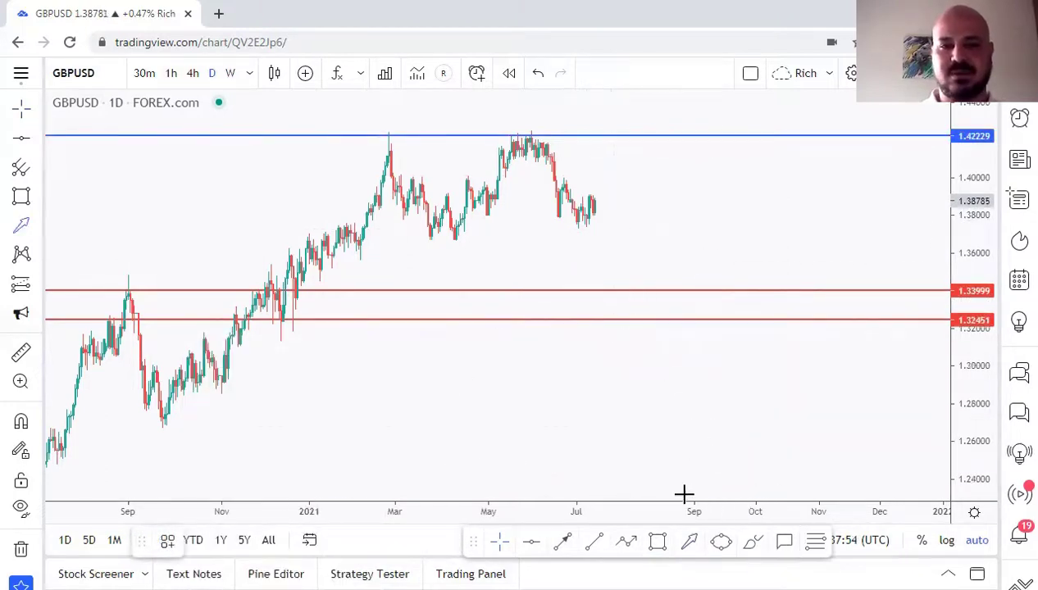
click(37, 225)
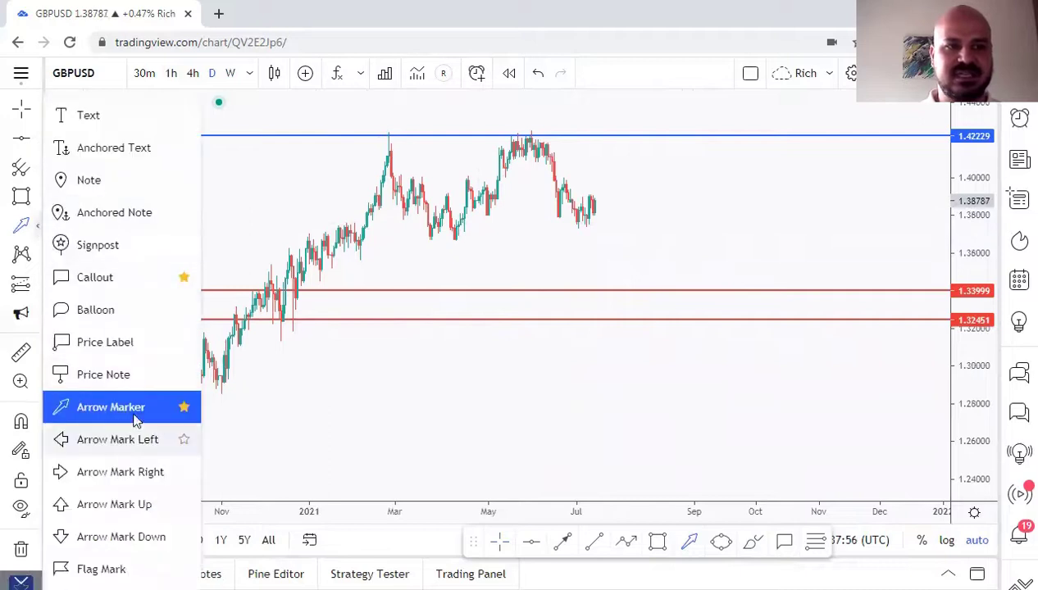
click(135, 408)
mouse_move(654, 303)
mouse_down()
mouse_move(718, 191)
mouse_move(651, 247)
mouse_move(740, 110)
mouse_move(691, 245)
mouse_up()
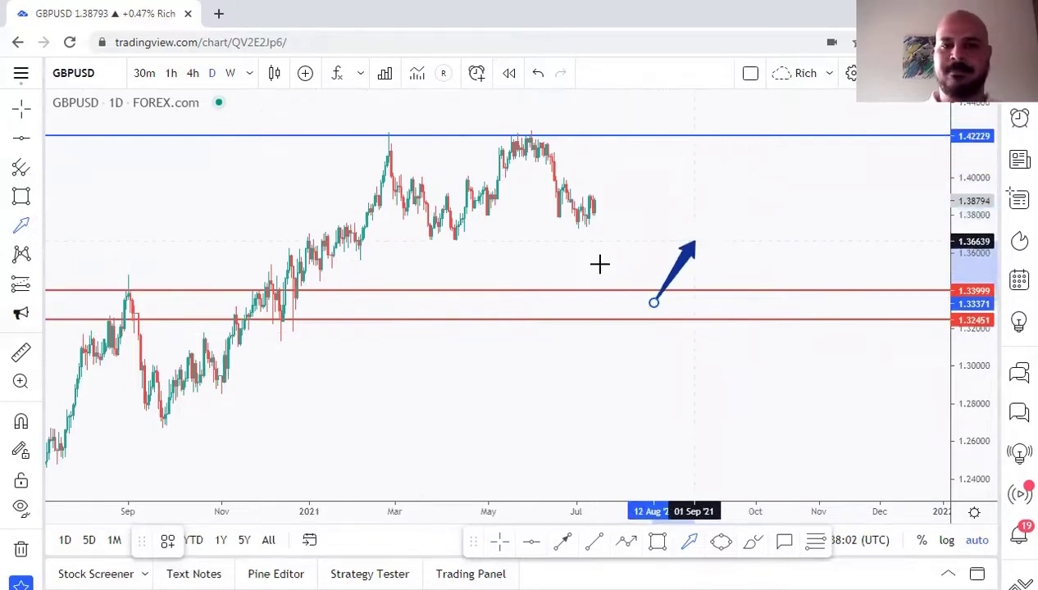
Draw a downward Arrow Marker from the blue resistance line, from 17 Jul '21 at 1.42143 to 12 Aug '21 at 1.39305
click(602, 137)
mouse_move(601, 137)
mouse_down()
mouse_move(658, 199)
mouse_move(653, 191)
mouse_up()
click(496, 237)
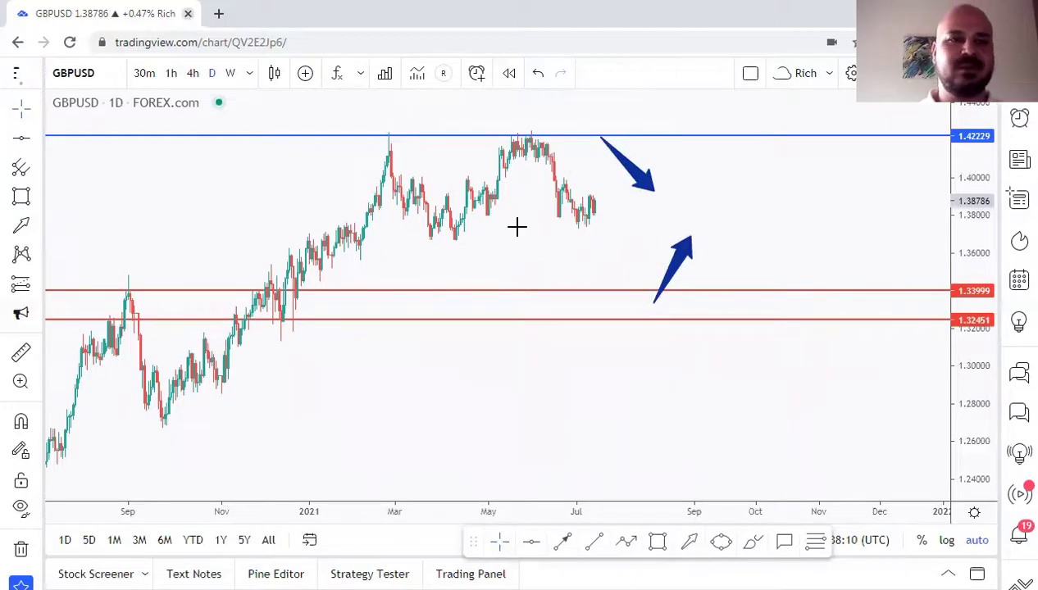
Set the fill colour of the downward arrow at the resistance line to red
click(638, 179)
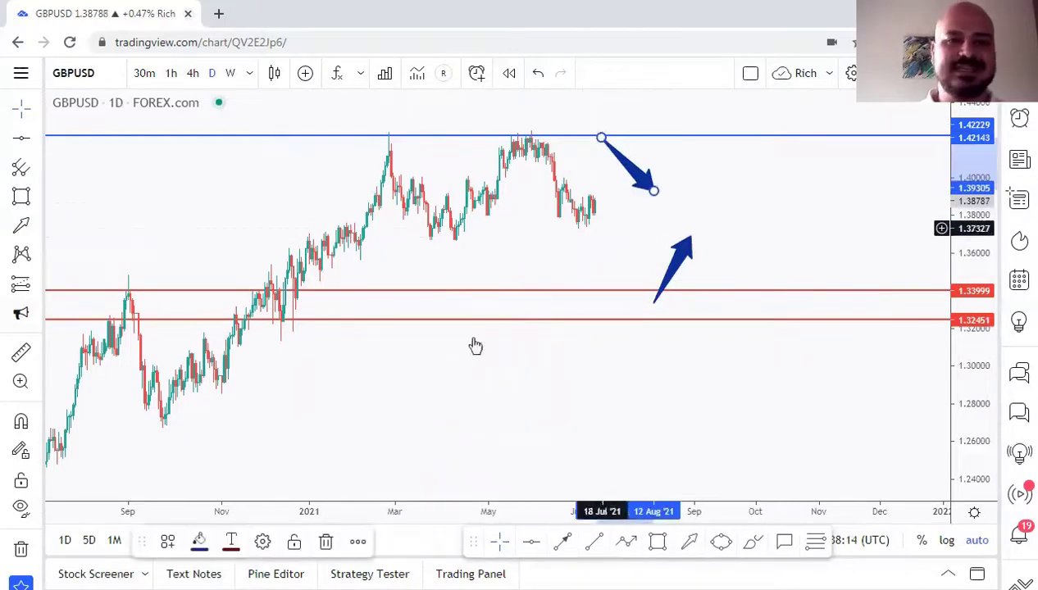
click(198, 541)
click(199, 370)
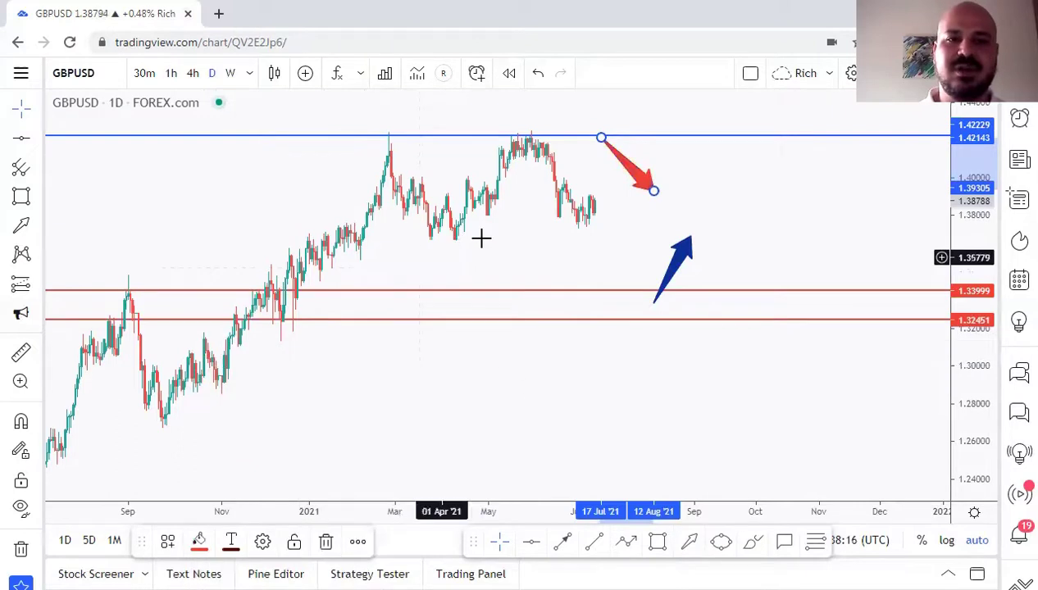
click(482, 236)
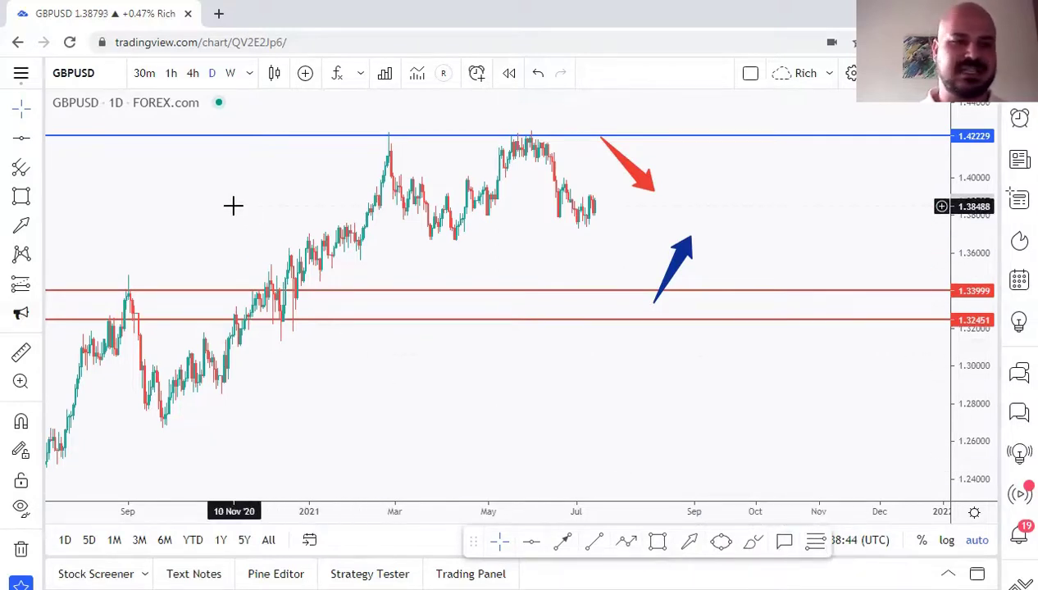
Draw a Price Range from 29 Dec '20 at 1.34704 to 22 Mar '21 at 1.41971, and delete it again
click(37, 313)
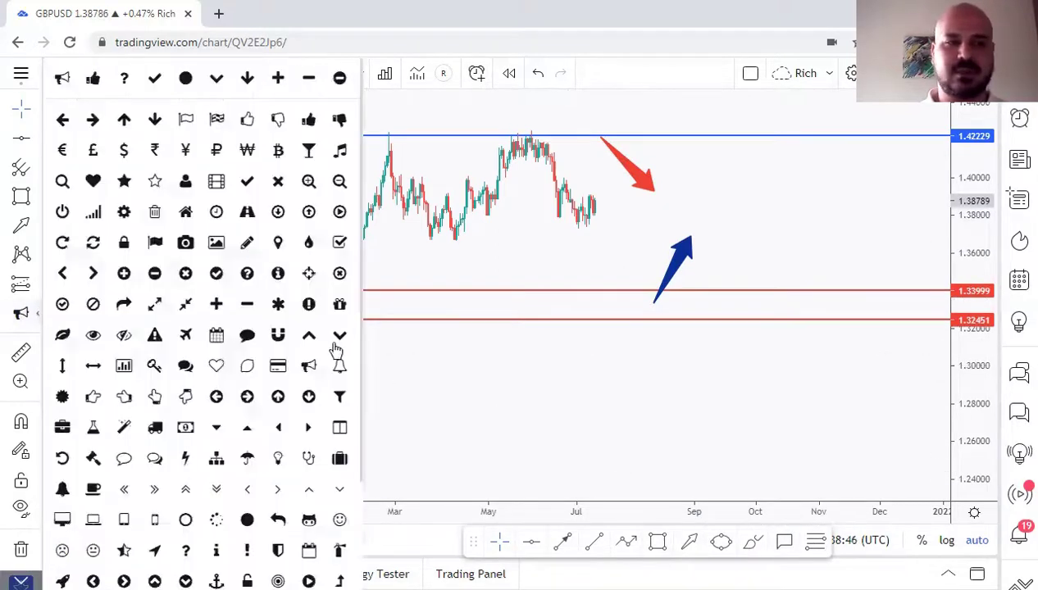
click(39, 284)
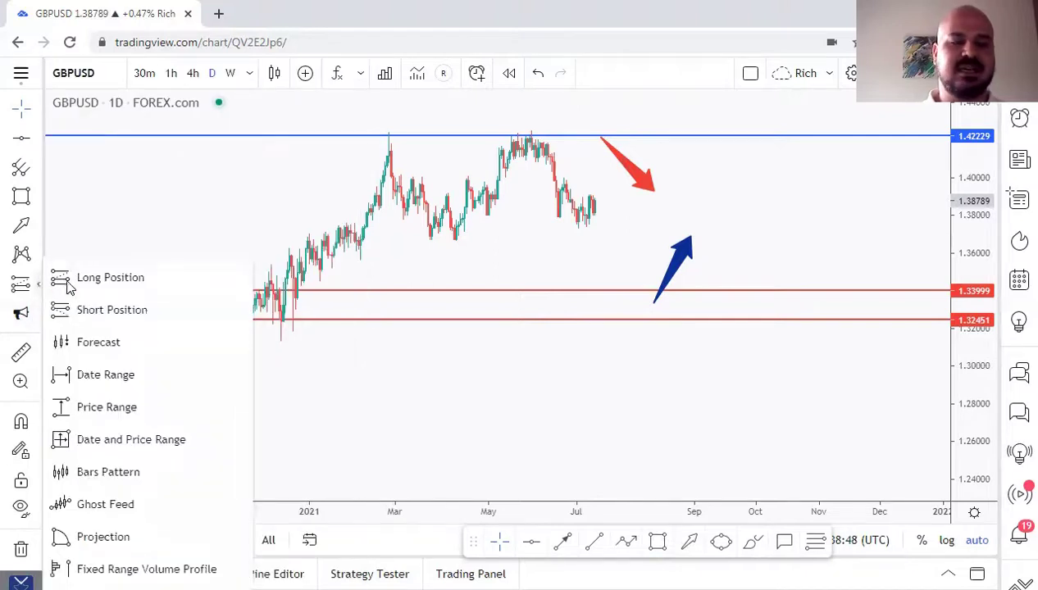
click(137, 398)
click(304, 277)
click(426, 141)
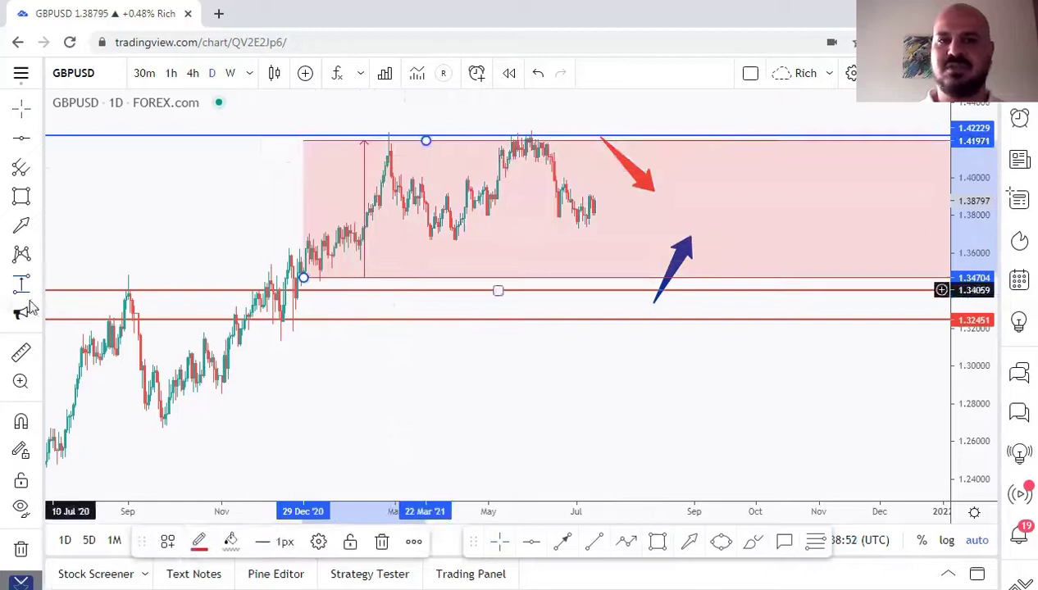
click(146, 206)
scroll(140, 204, right, 3)
scroll(271, 160, right, 3)
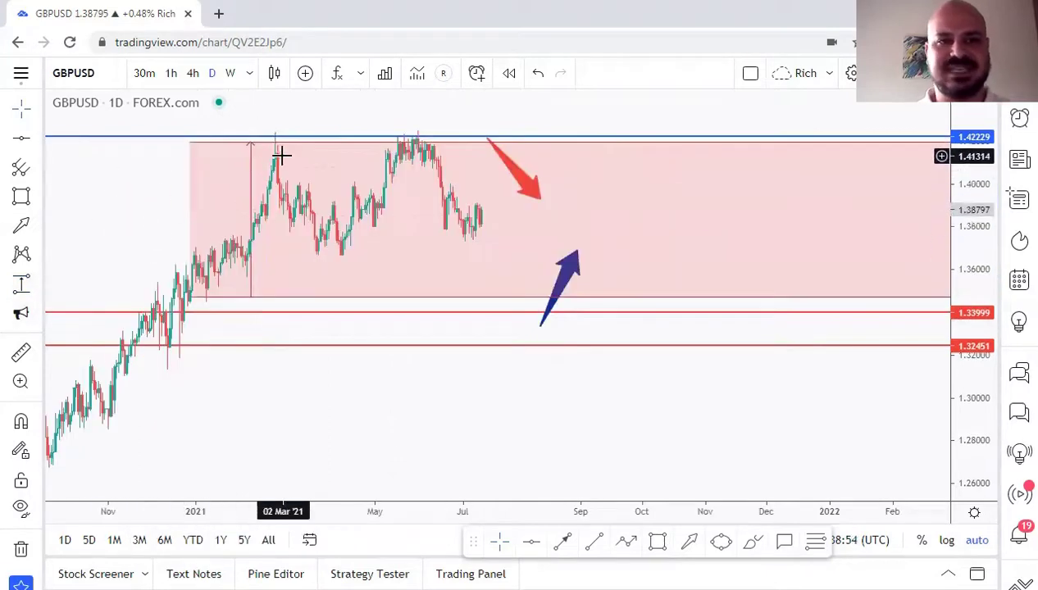
click(280, 154)
key(Delete)
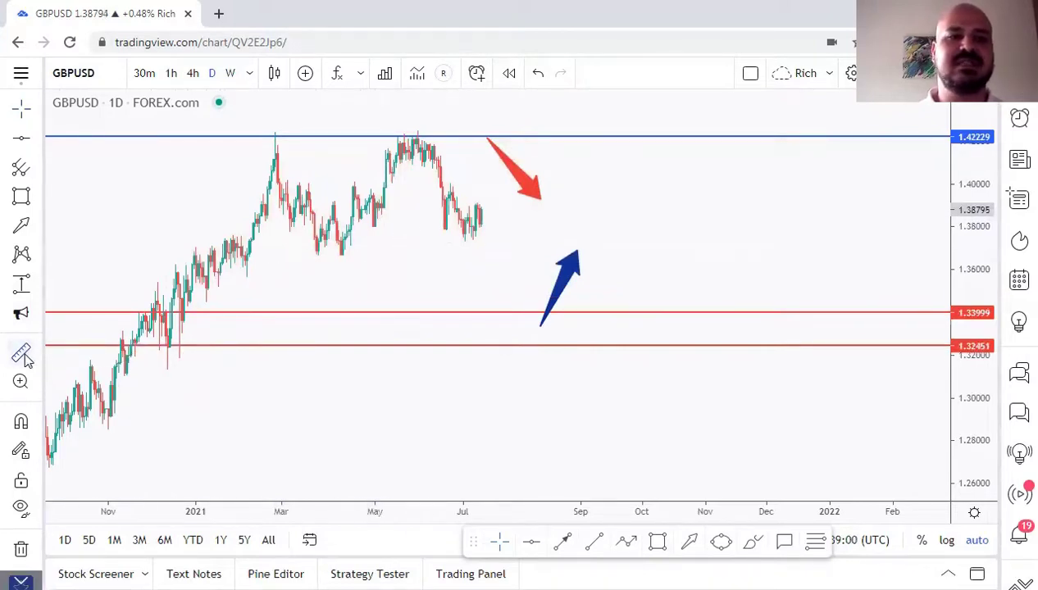
Measure the move from the latest candle, 15 Jul '21 at 1.38359, up to 10 Aug '21 at 1.41693, and clear the measurement
click(482, 219)
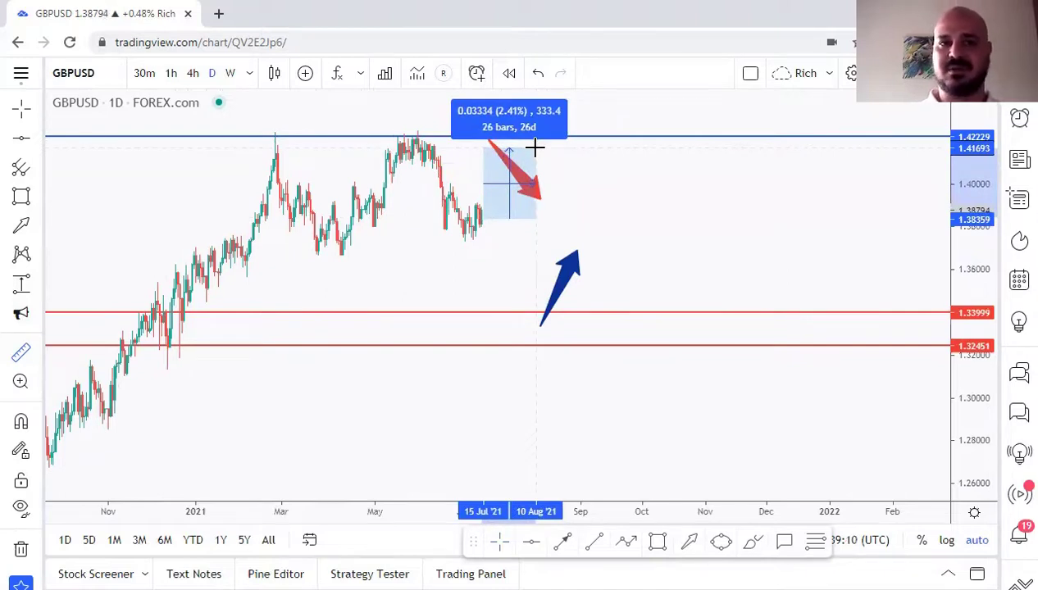
click(534, 147)
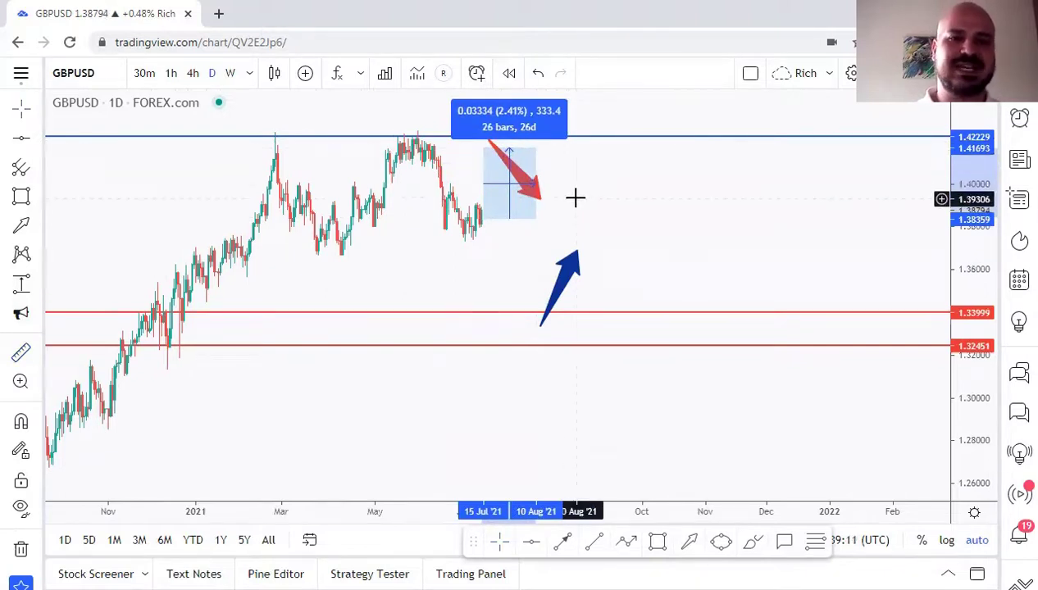
click(570, 196)
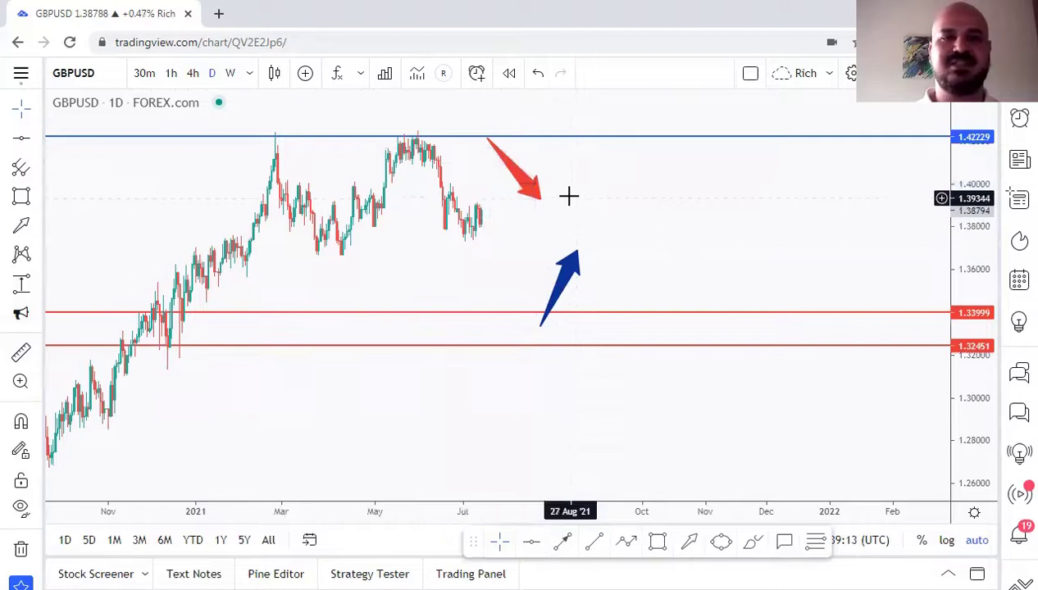
Copy the rally from 22 Dec '20 to the late February 2021 peak with a Bars Pattern
click(37, 282)
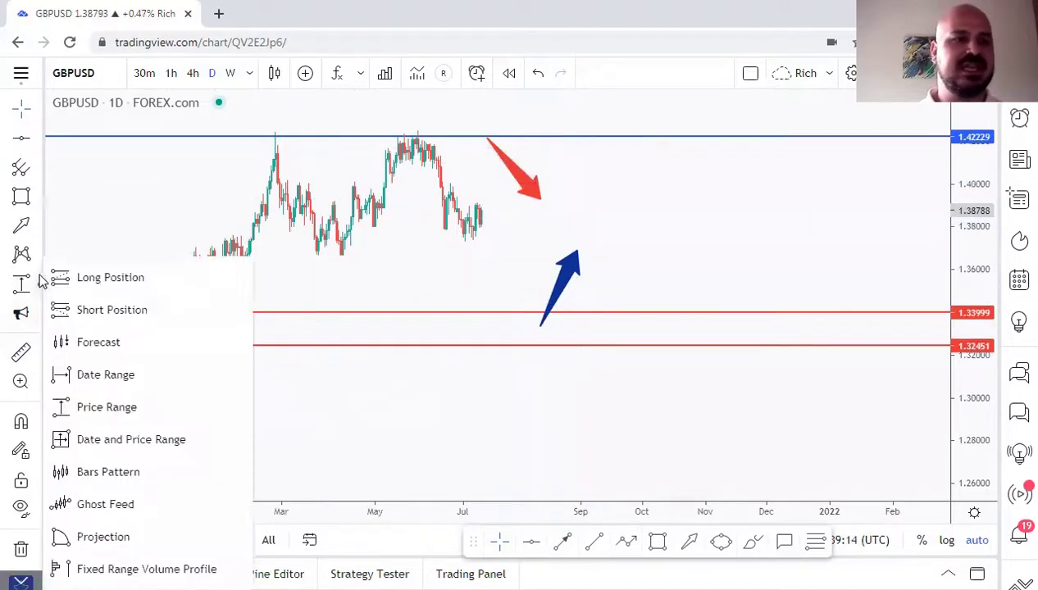
click(121, 474)
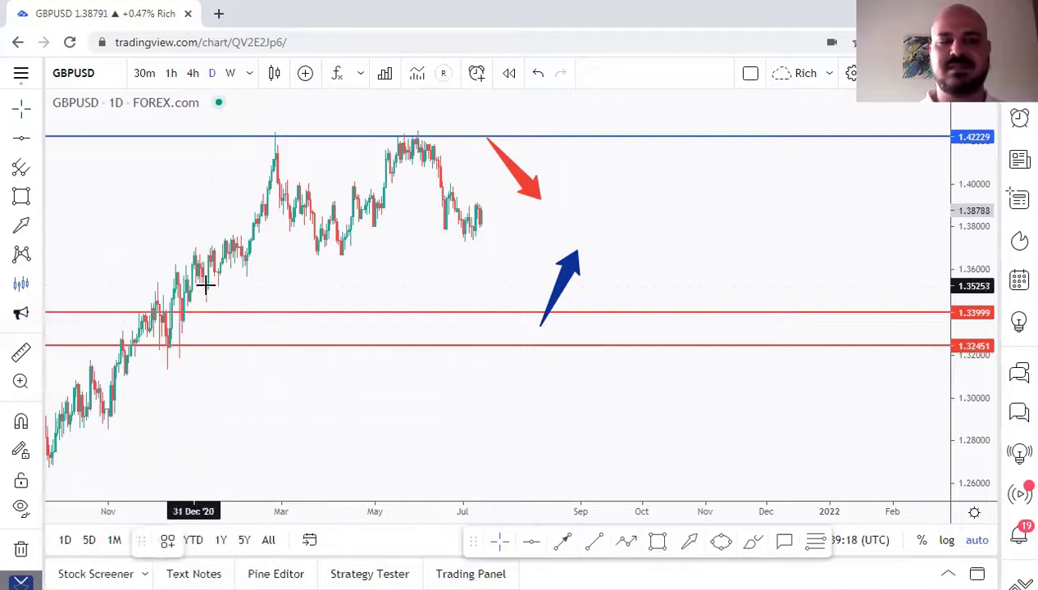
click(180, 319)
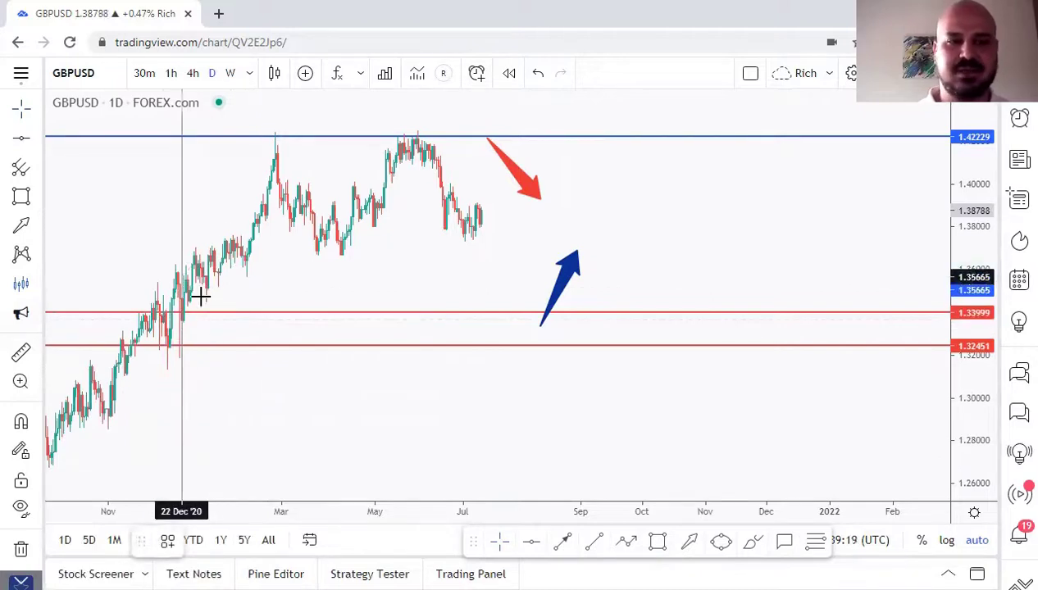
click(277, 141)
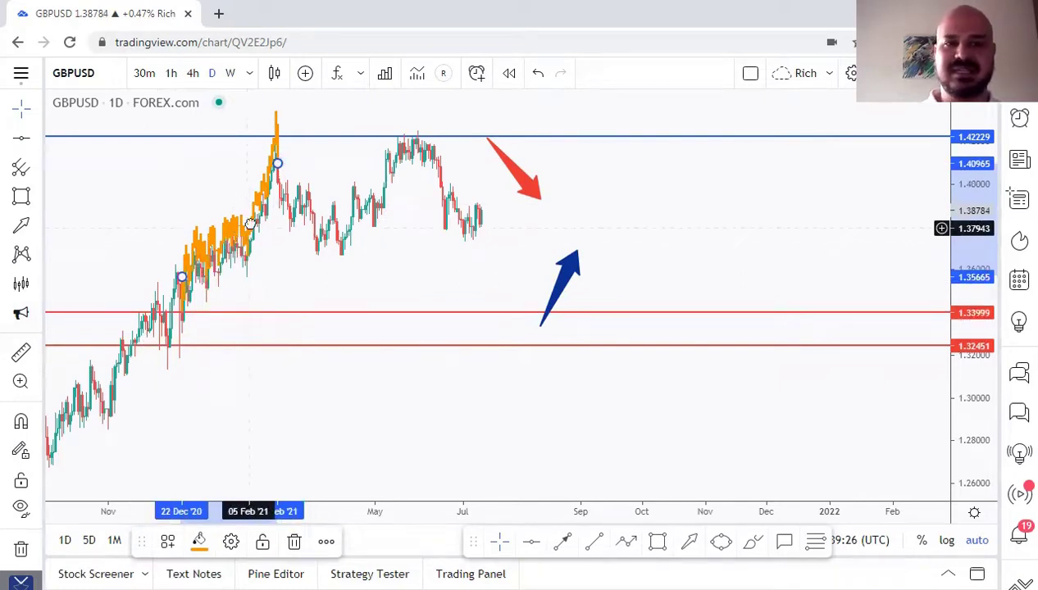
Move the bars pattern beyond the latest candle so it starts on 15 Jul '21 at 1.39946
drag(250, 223, 550, 160)
click(626, 280)
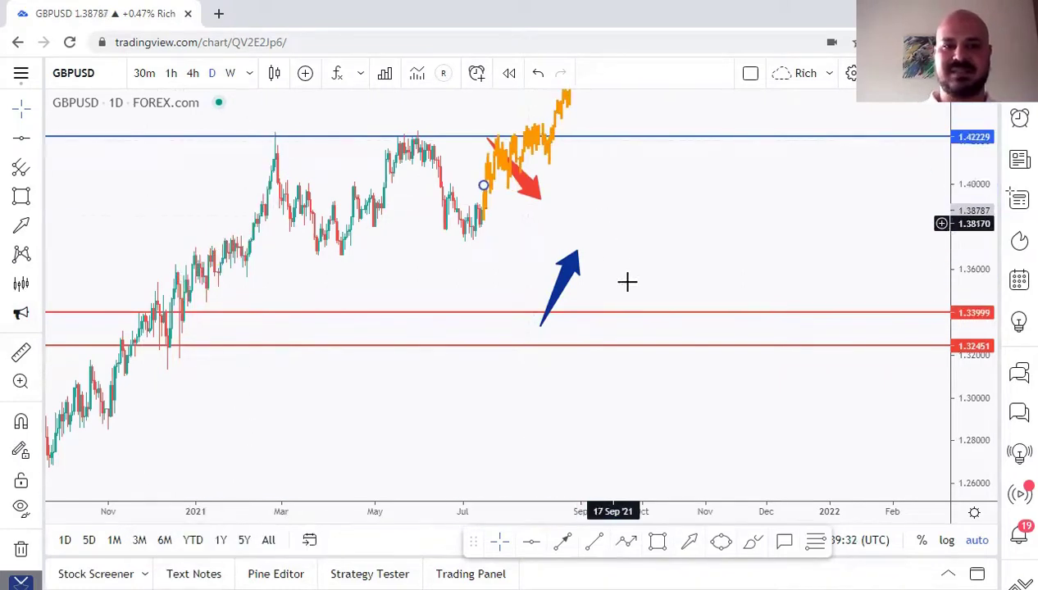
drag(742, 236, 748, 308)
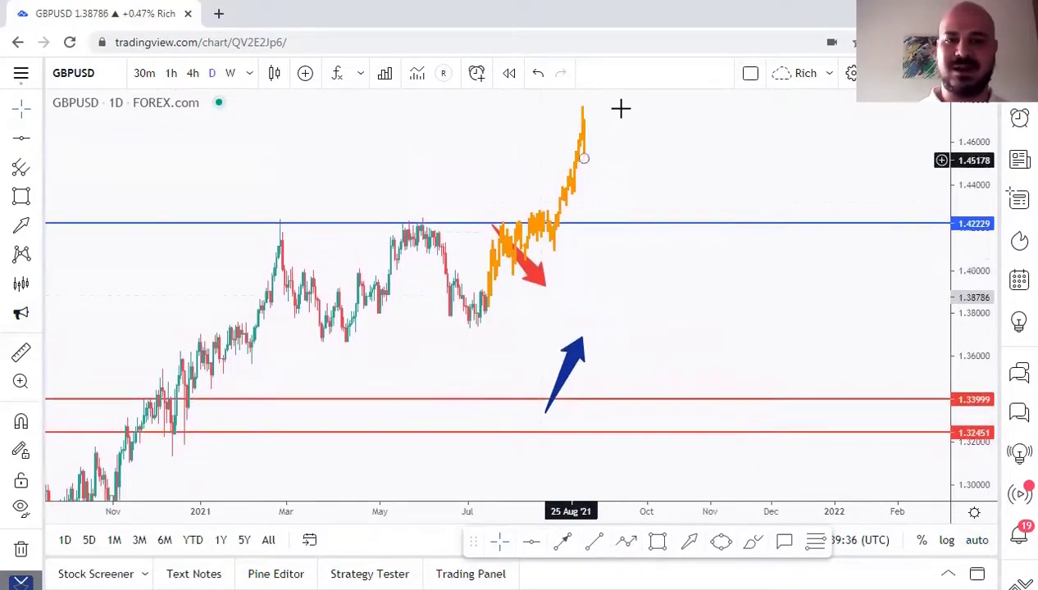
Try a second, short Bars Pattern starting on 8 Apr '21 over the April candles, and delete it
click(35, 284)
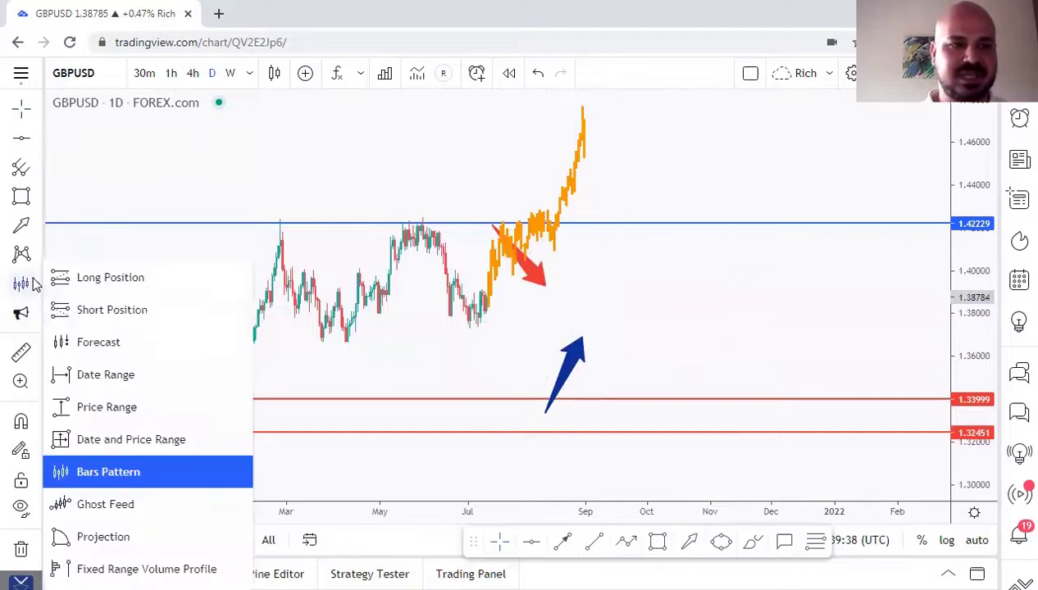
click(132, 473)
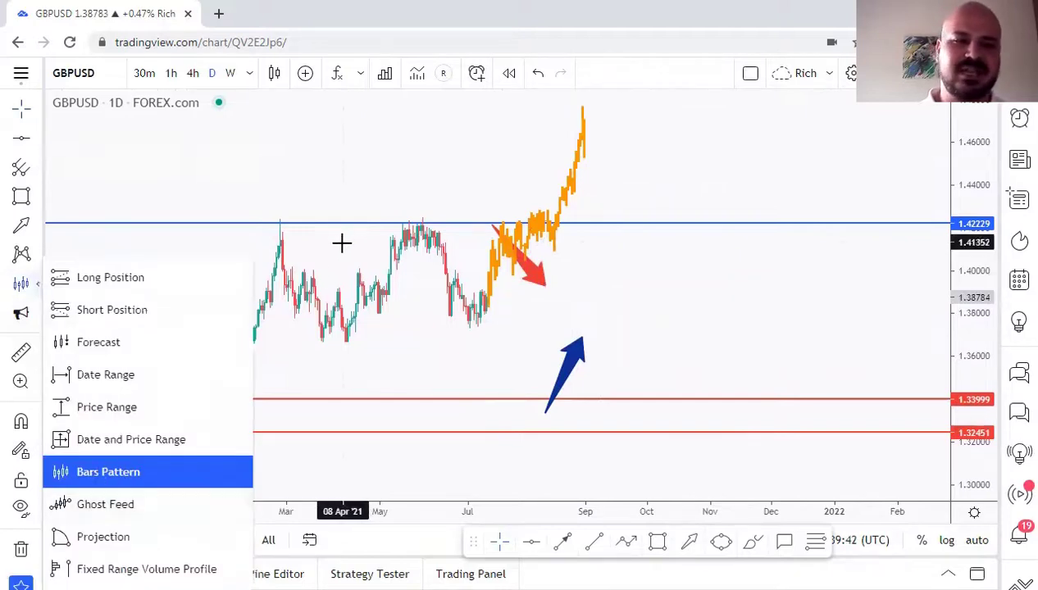
click(343, 241)
click(359, 297)
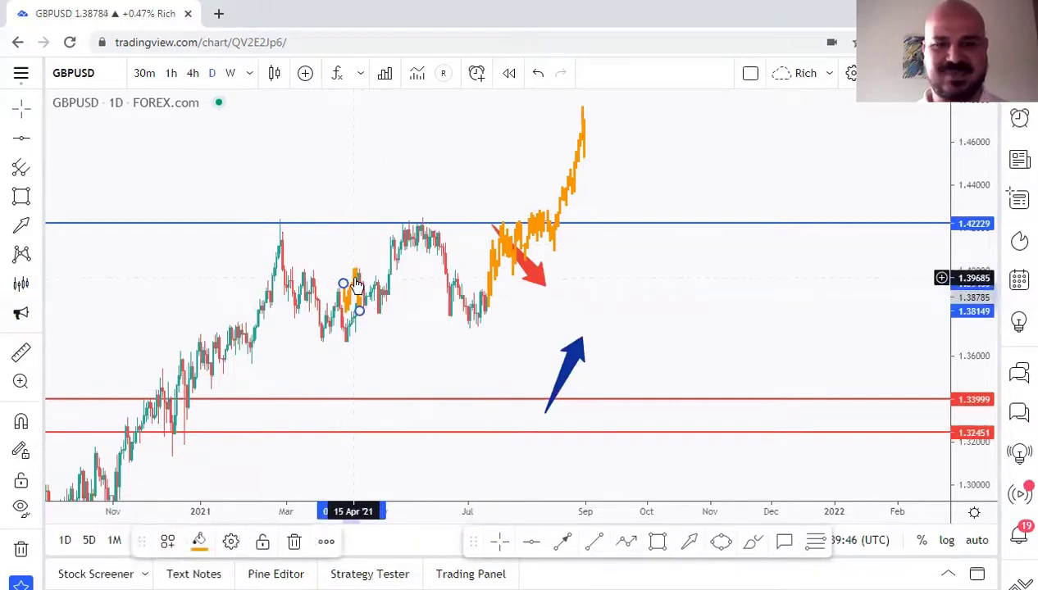
key(Delete)
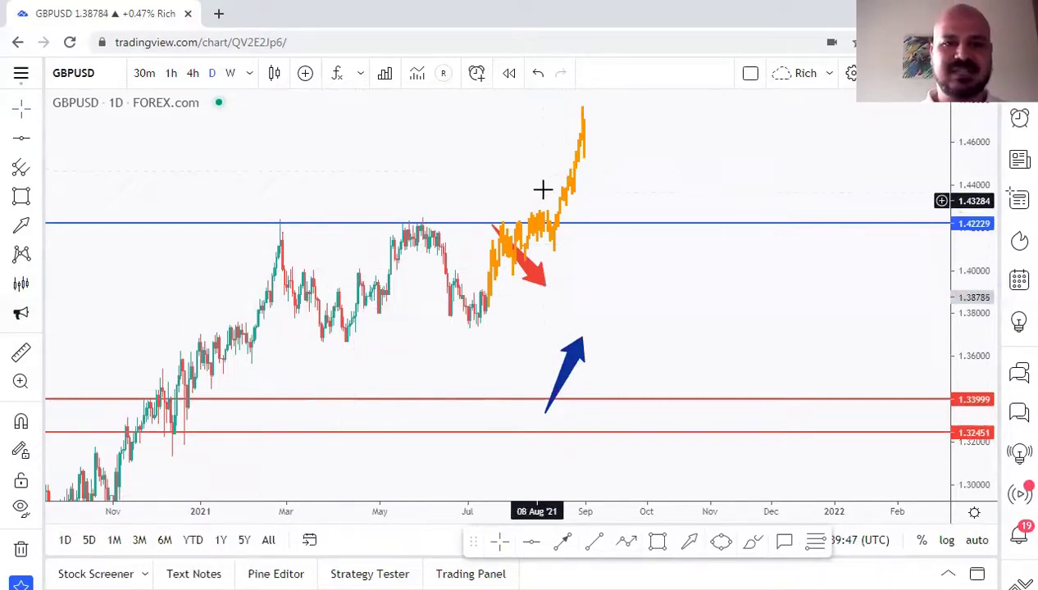
Change the colour of the projected bars pattern from 15 Jul '21 to blue, and delete the pattern
click(574, 190)
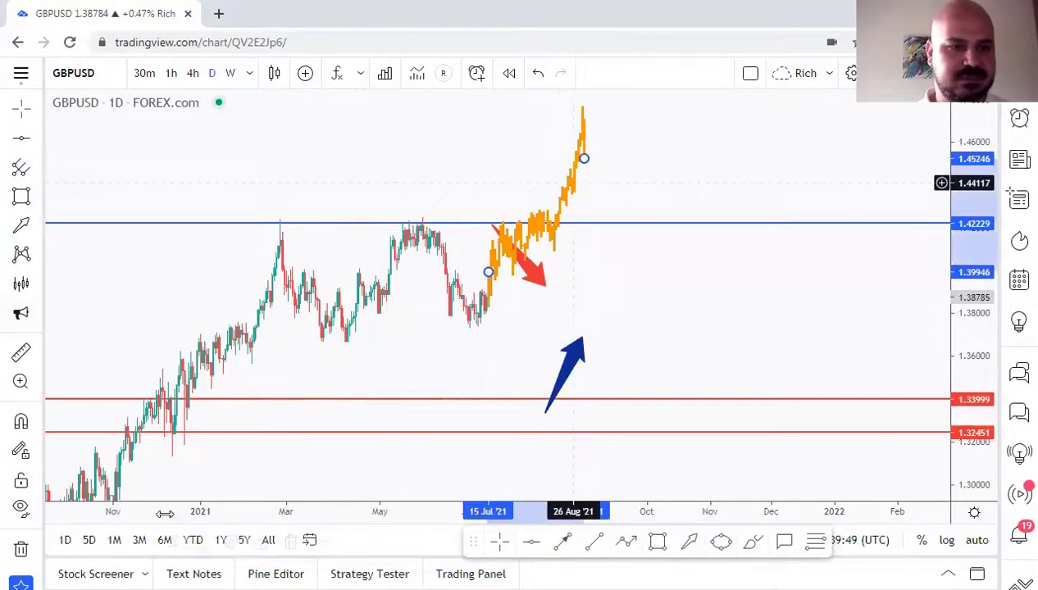
click(199, 541)
click(311, 370)
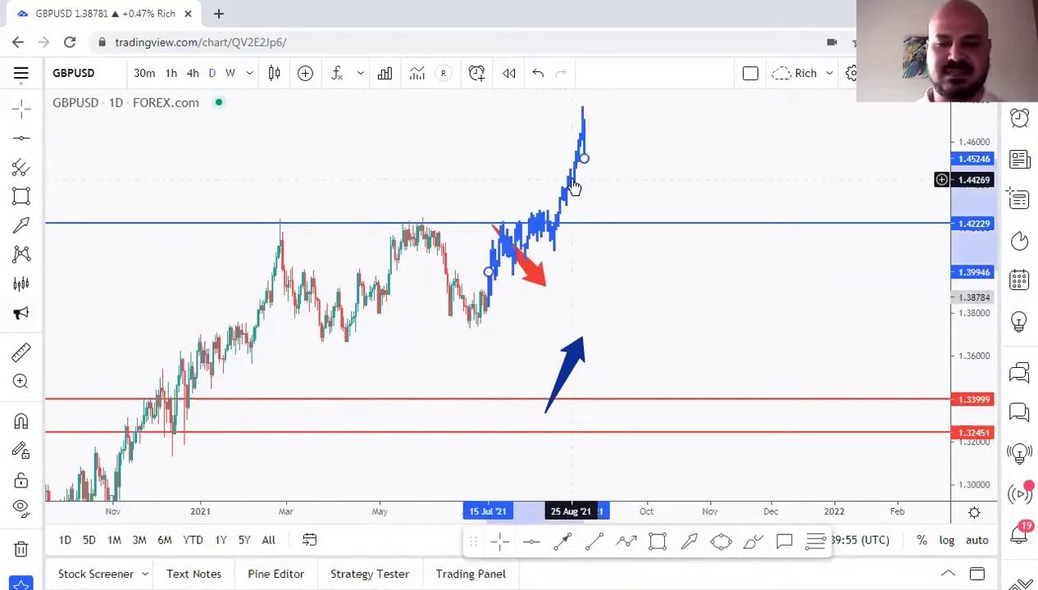
key(Delete)
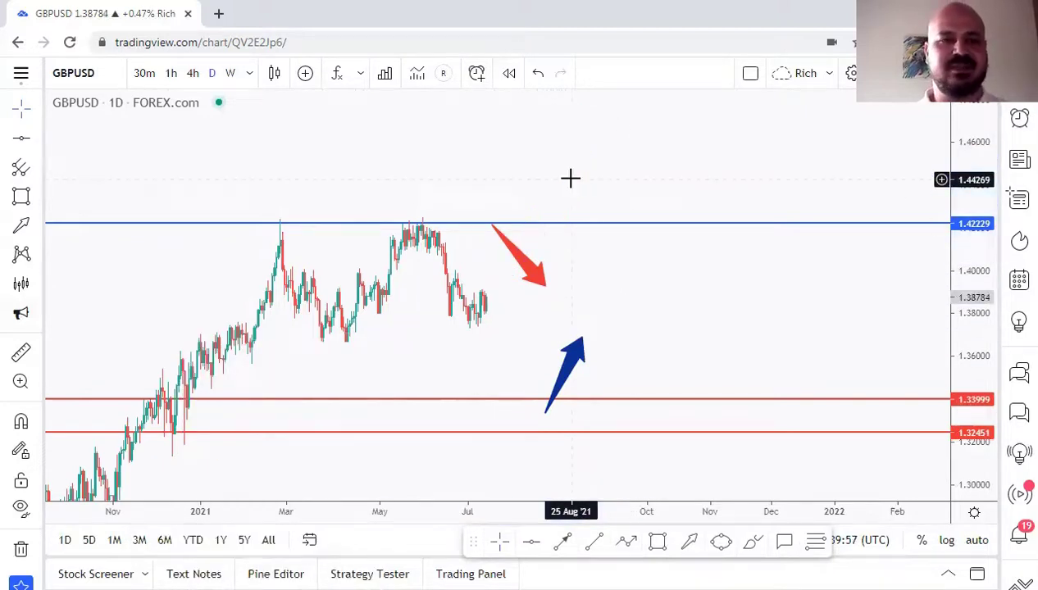
Switch the chart to the 1h timeframe and auto-fit the price scale to the July candles
click(38, 285)
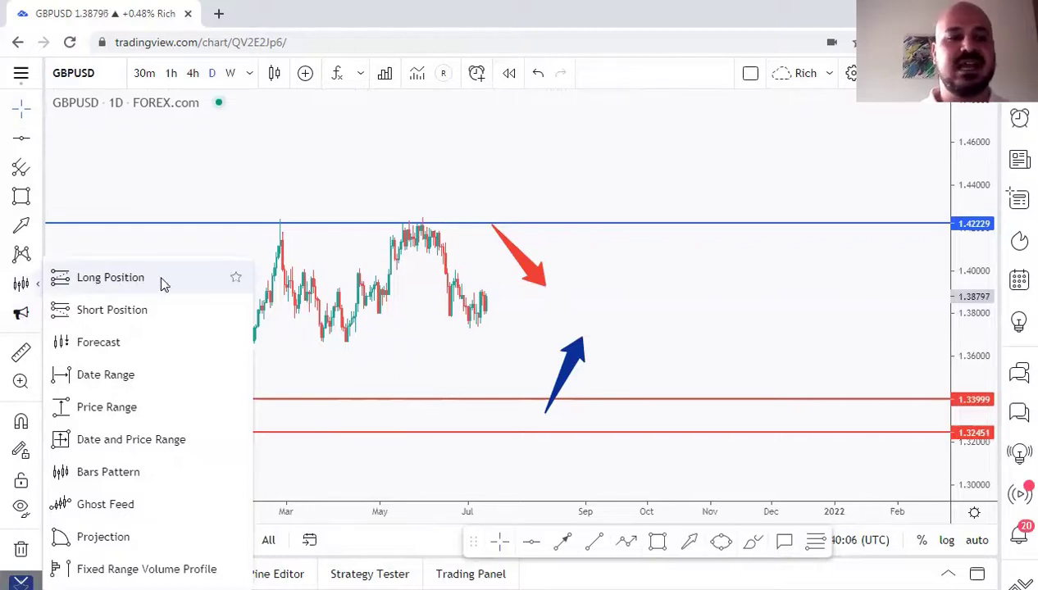
click(171, 72)
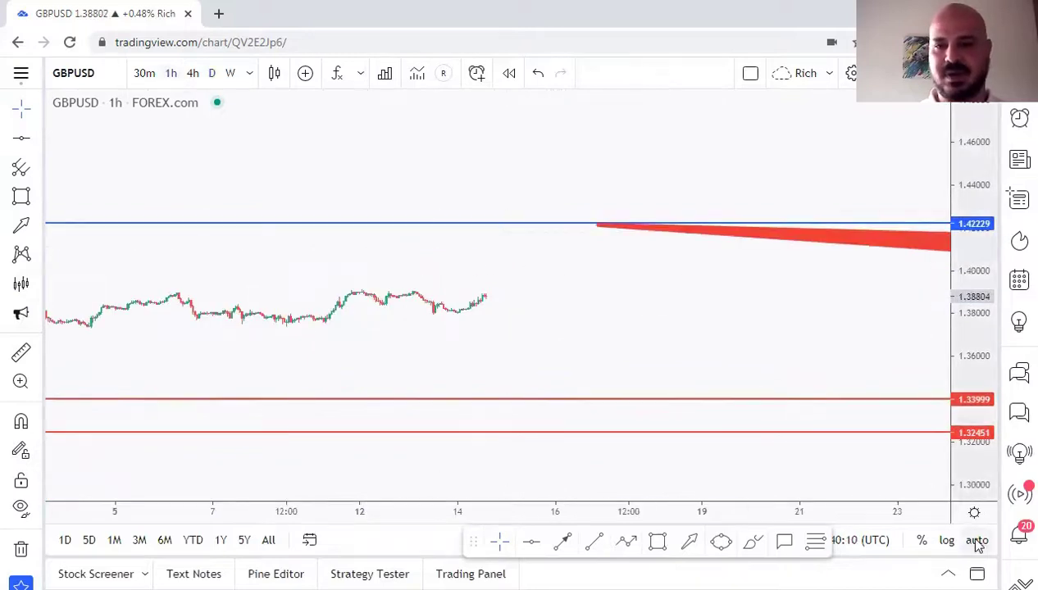
mouse_move(626, 324)
mouse_down()
mouse_move(724, 285)
mouse_move(763, 286)
mouse_up()
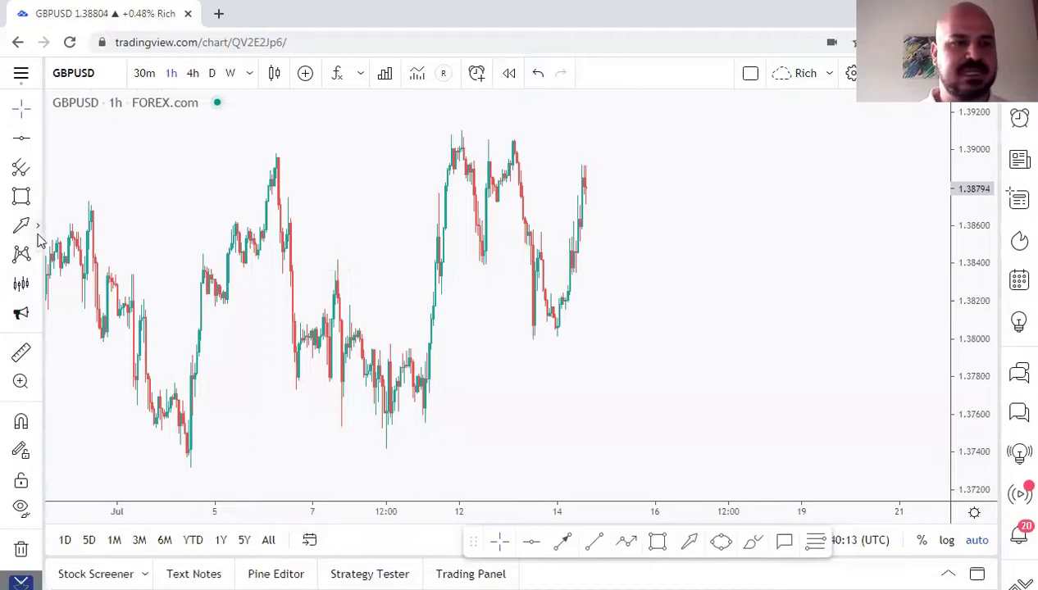
Place a Short Position just after the latest candle, with the entry at 1.38817 on 15 Jul '21 09:00
click(38, 286)
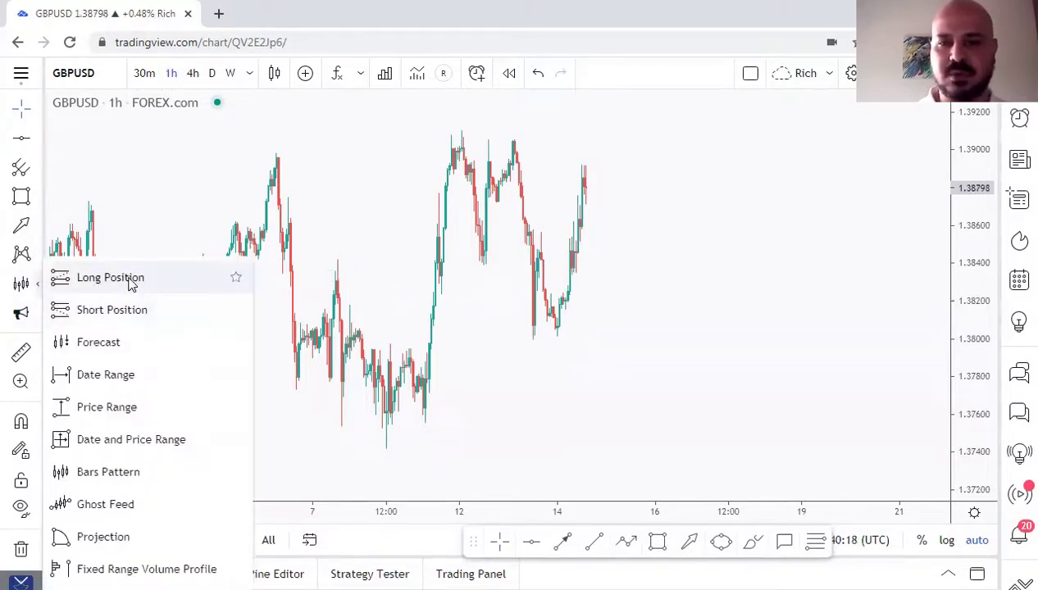
click(135, 309)
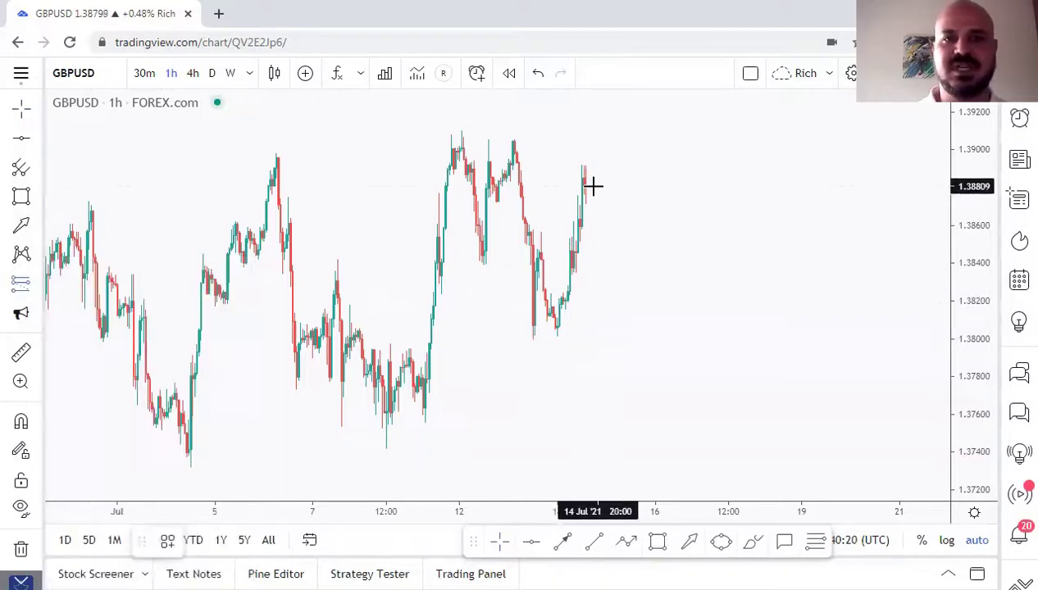
click(607, 184)
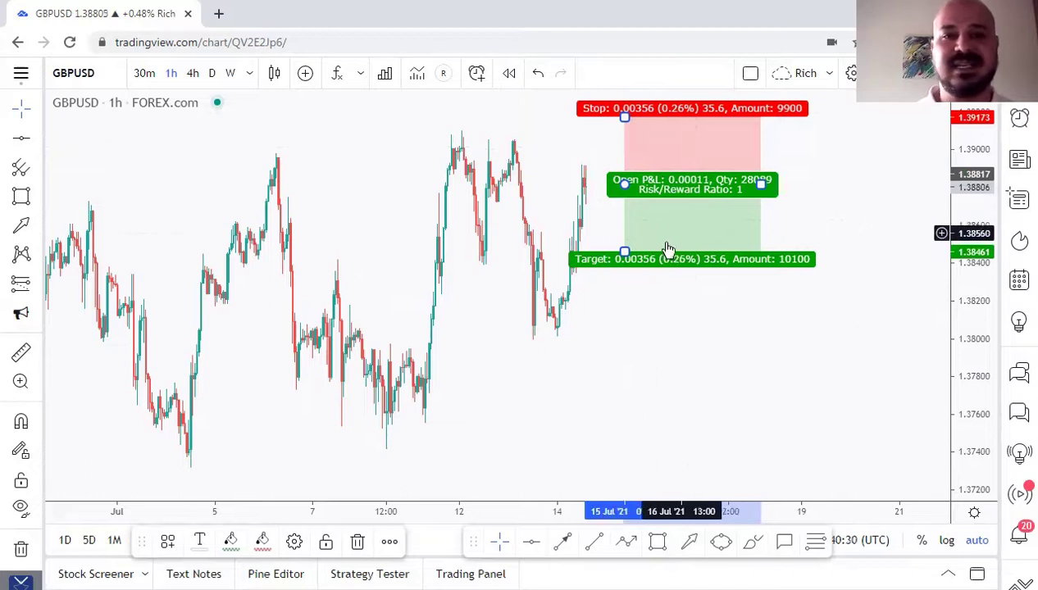
Adjust the short position to a stop of 1.39143 and a target of 1.37998, starting at the latest candle on 14 Jul '21
mouse_move(624, 119)
mouse_down()
mouse_move(620, 154)
mouse_move(618, 118)
mouse_move(608, 139)
mouse_move(599, 123)
mouse_move(623, 122)
mouse_up()
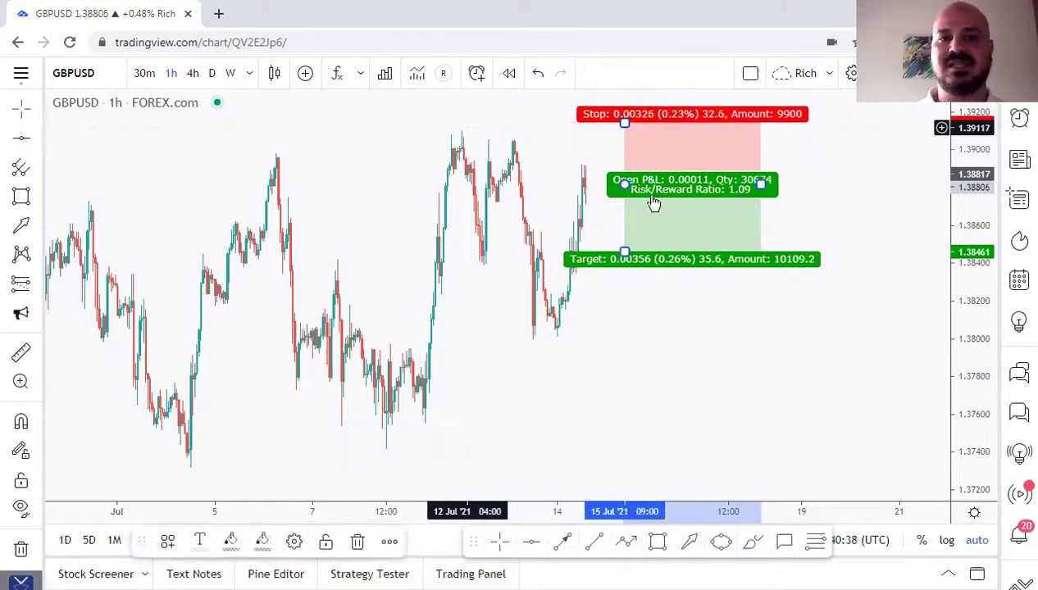
drag(620, 261, 554, 342)
drag(625, 186, 582, 185)
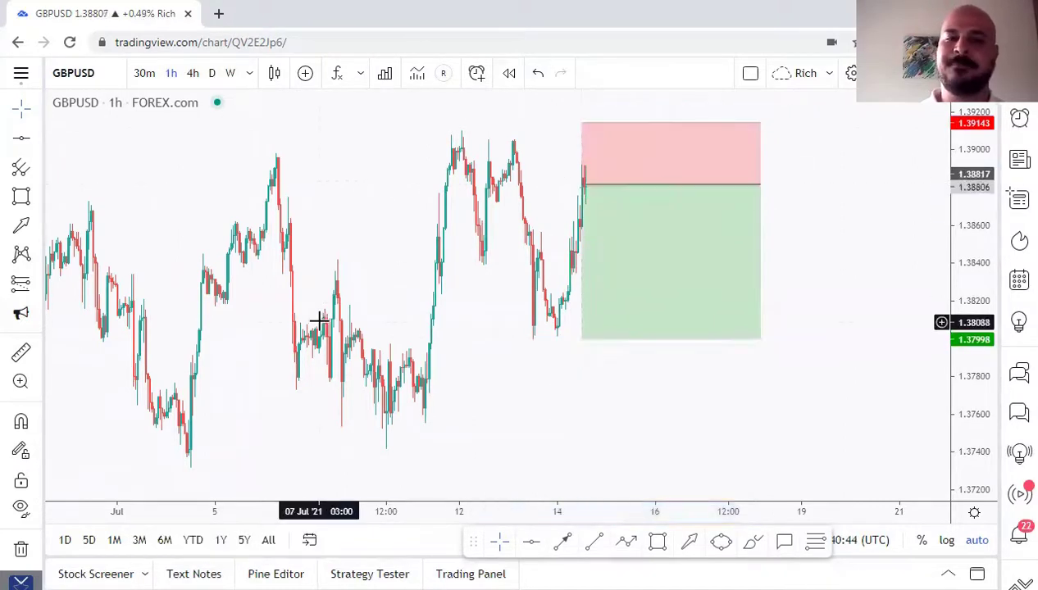
Lower the short position's entry to 1.38740 and shift its start to 14 Jul '21 14:00
click(609, 185)
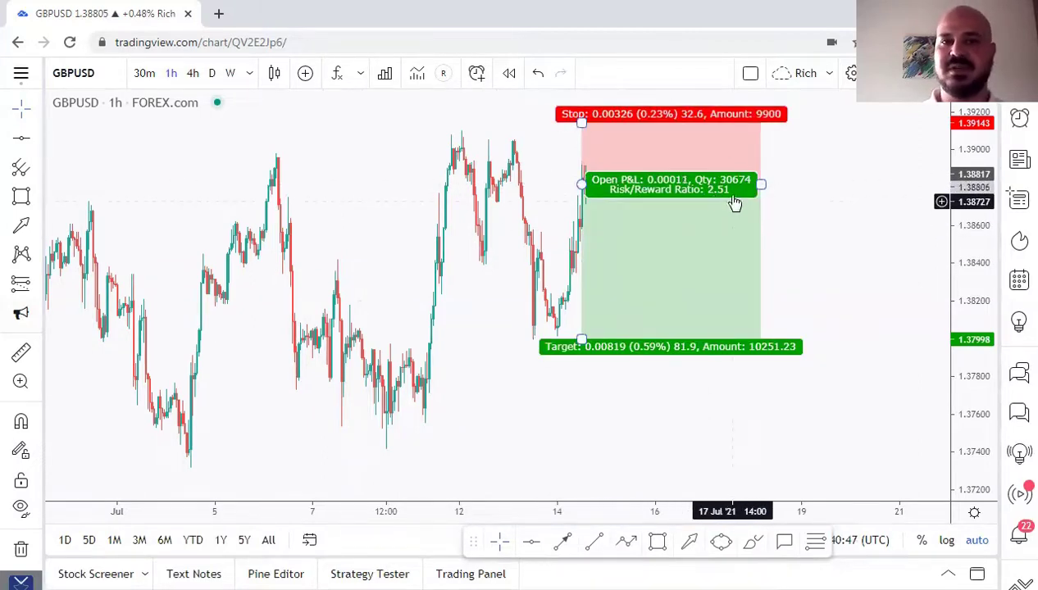
click(838, 232)
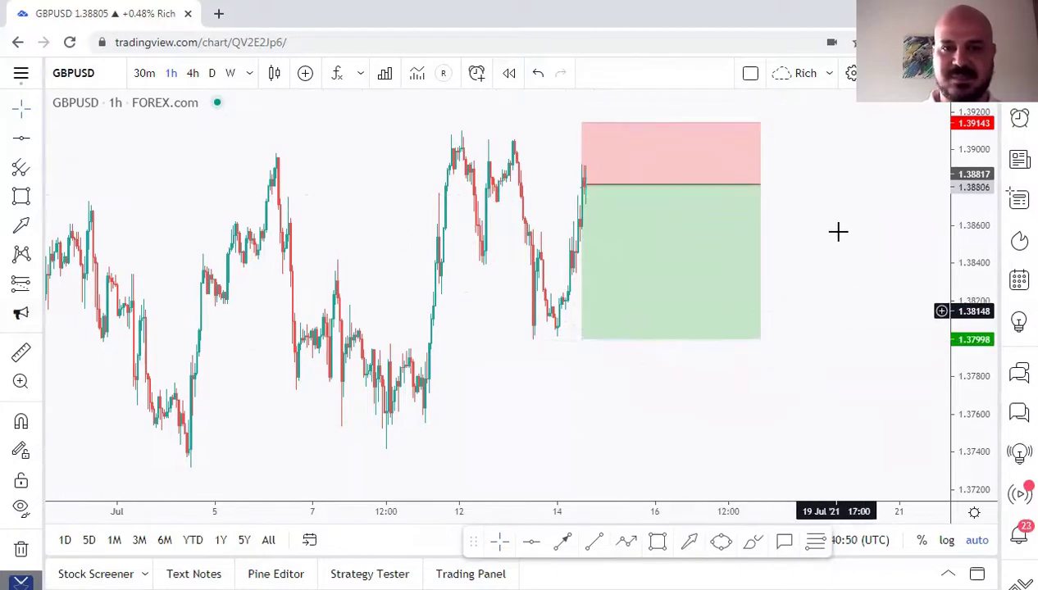
click(660, 190)
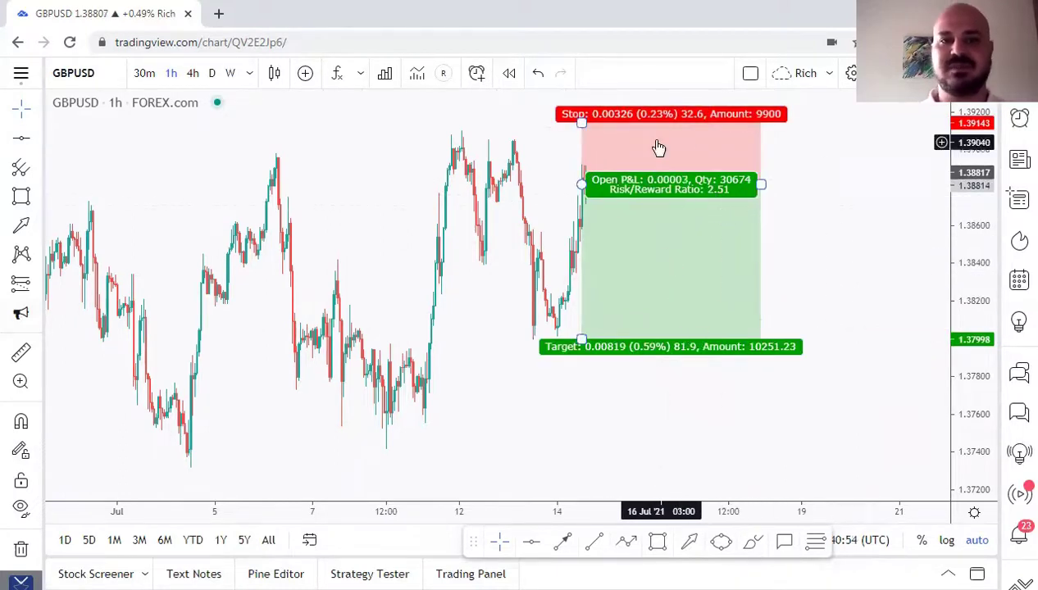
mouse_move(582, 184)
mouse_down()
mouse_move(583, 205)
mouse_move(582, 195)
mouse_up()
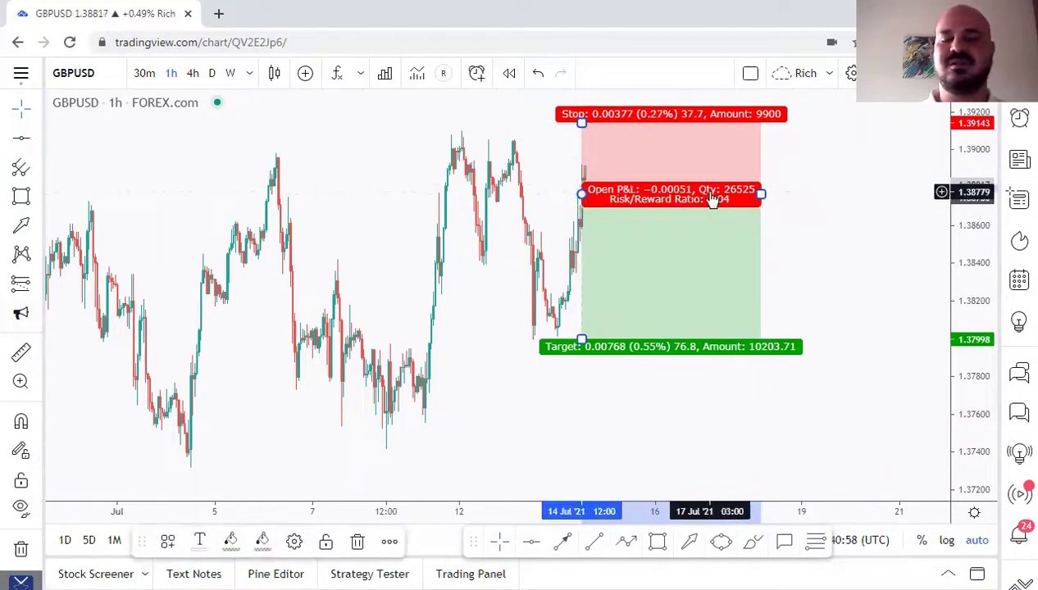
mouse_move(582, 194)
mouse_down()
mouse_move(576, 152)
mouse_move(589, 251)
mouse_move(589, 156)
mouse_move(589, 200)
mouse_up()
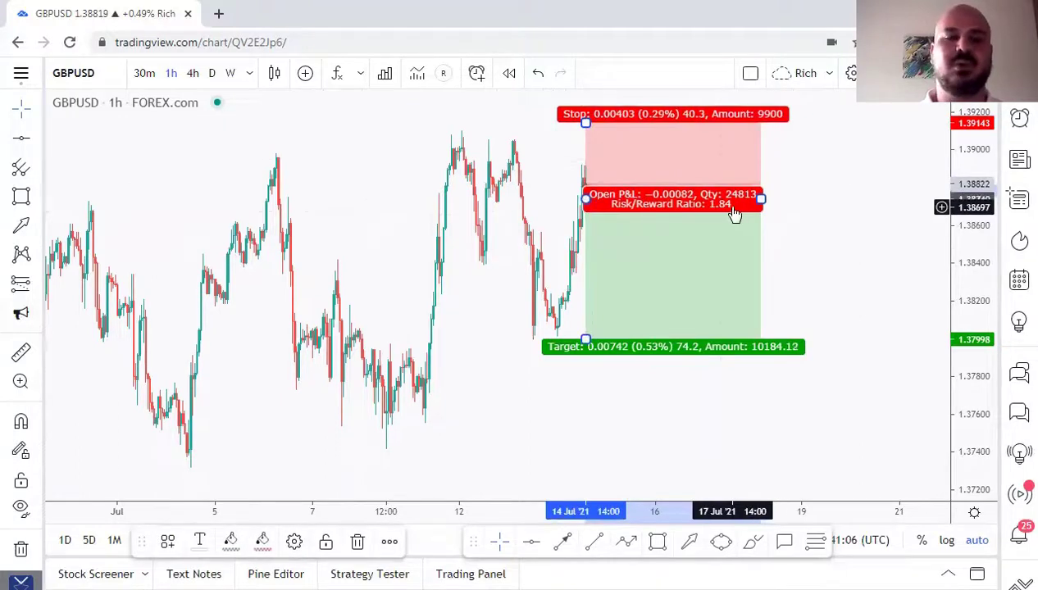
click(556, 155)
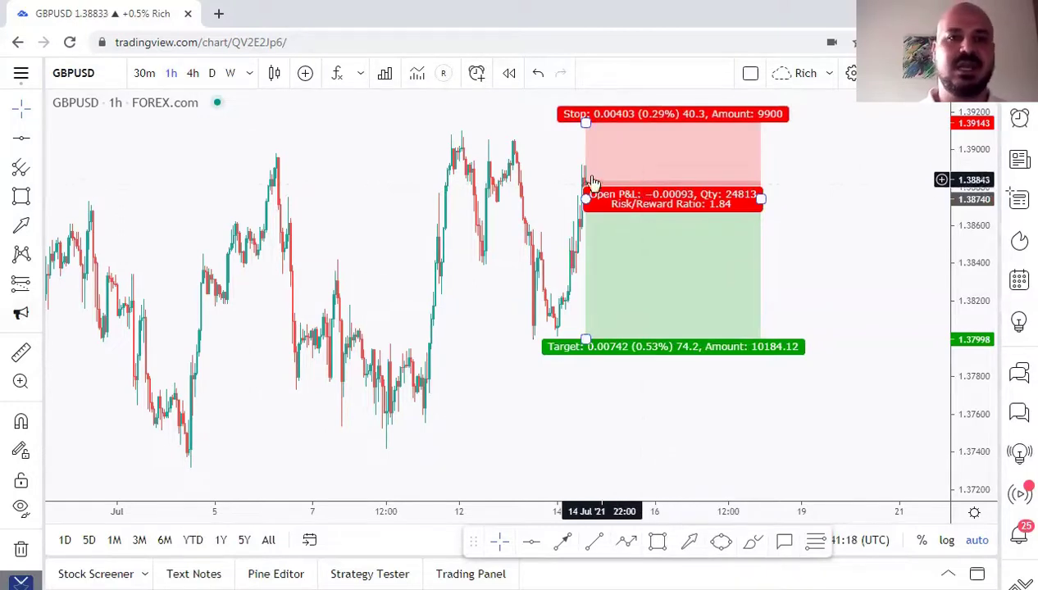
Delete the short position and place a Long Position with entry 1.38680, stop 1.38311 and target about 1.3913, starting 16 Jul '21 07:00
click(654, 184)
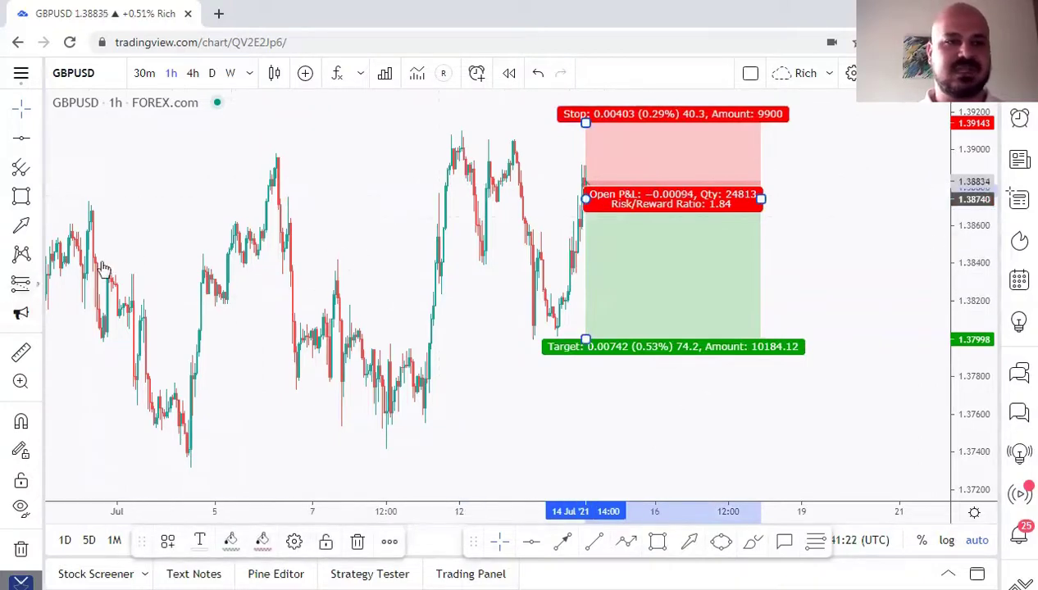
key(Delete)
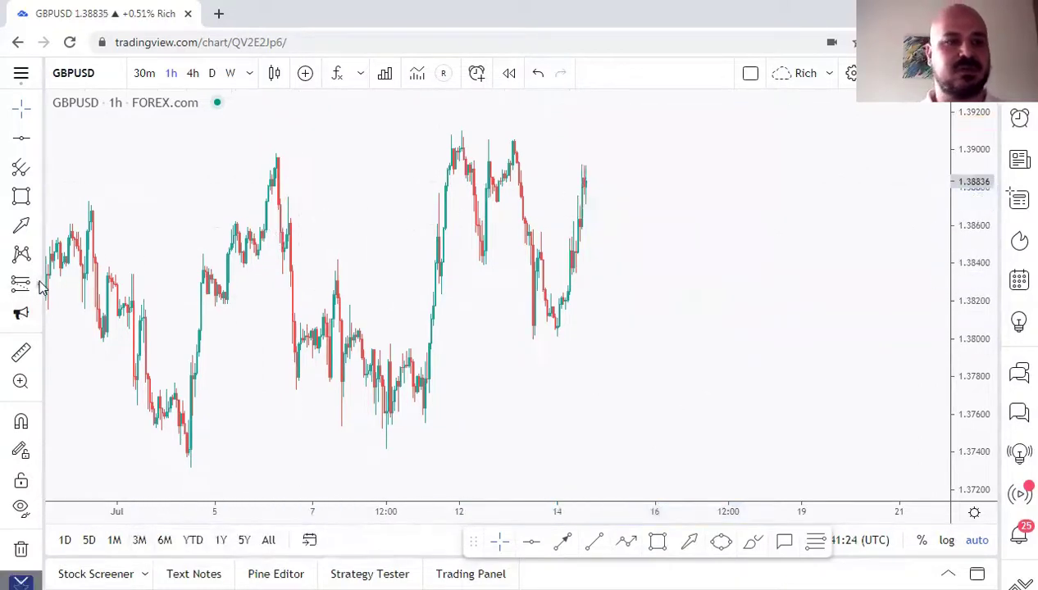
click(40, 287)
click(190, 273)
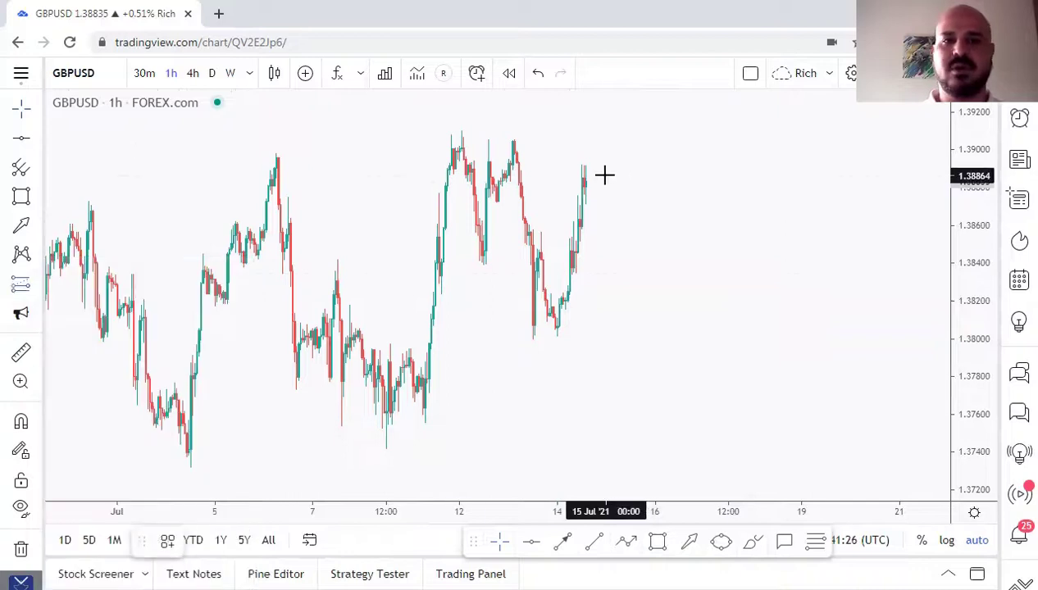
click(669, 210)
drag(669, 287, 644, 291)
drag(669, 143, 652, 127)
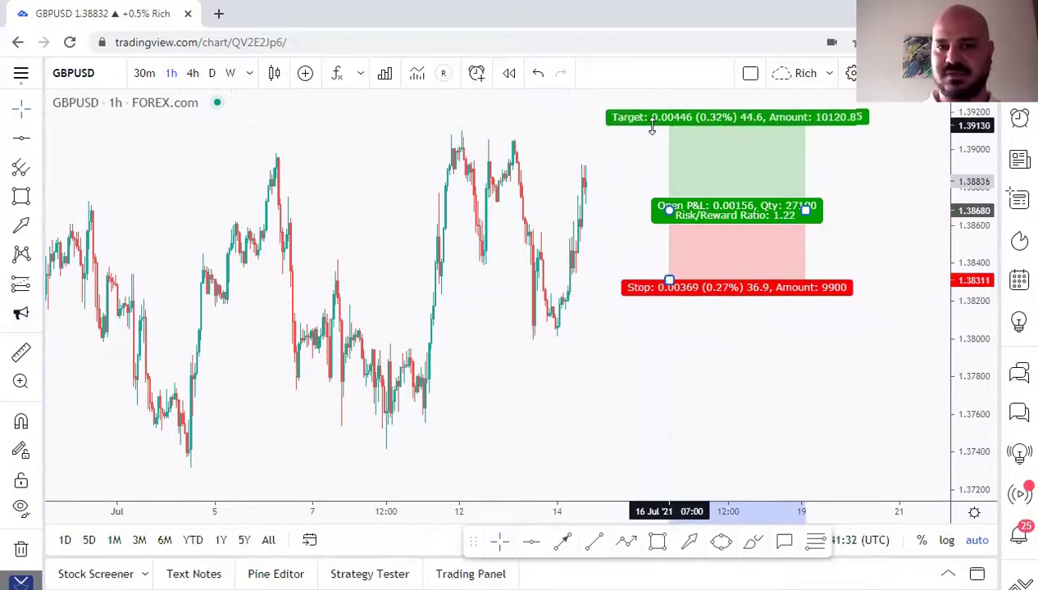
Delete the long position and switch the chart to the daily timeframe after a look at the 4h chart
key(Delete)
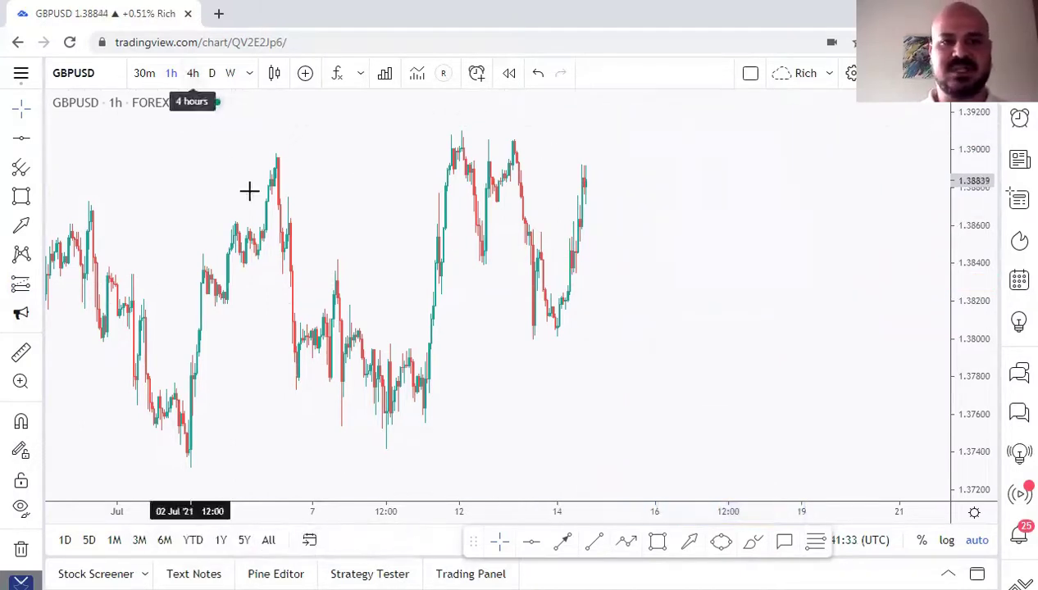
drag(437, 246, 510, 257)
scroll(510, 256, down, 5)
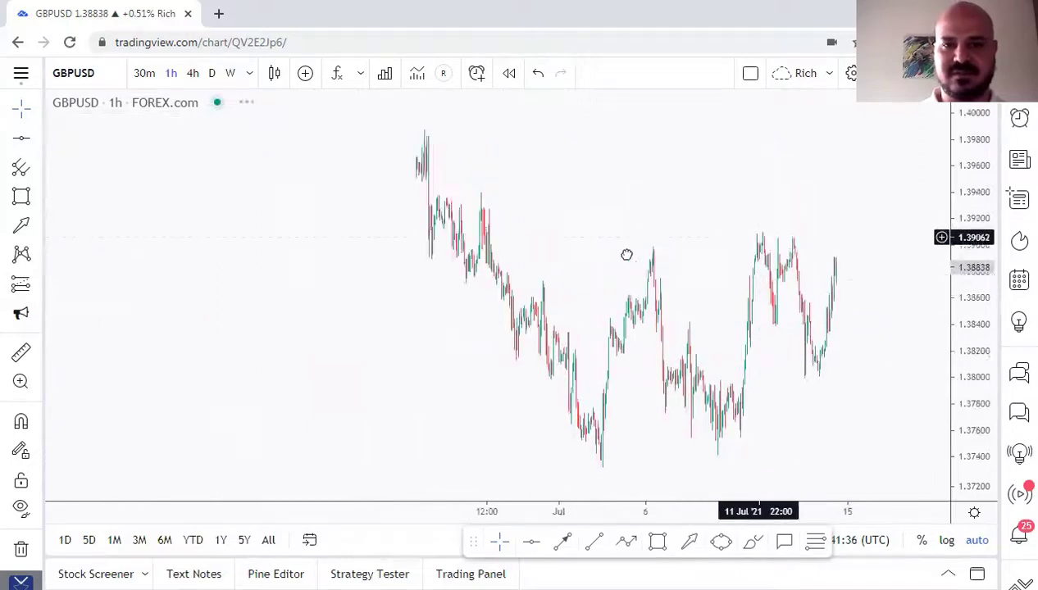
click(193, 73)
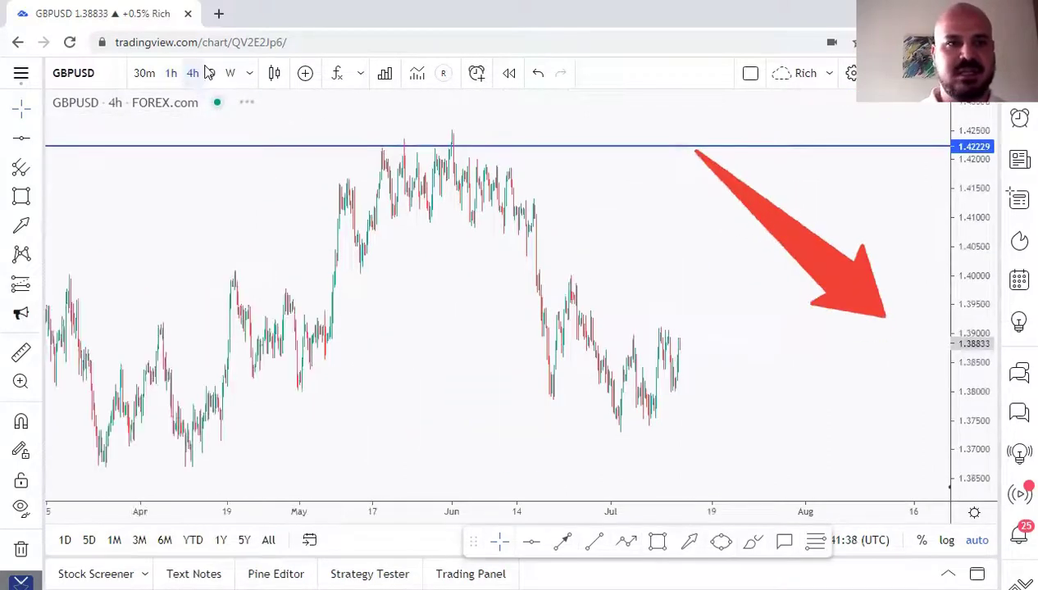
click(211, 73)
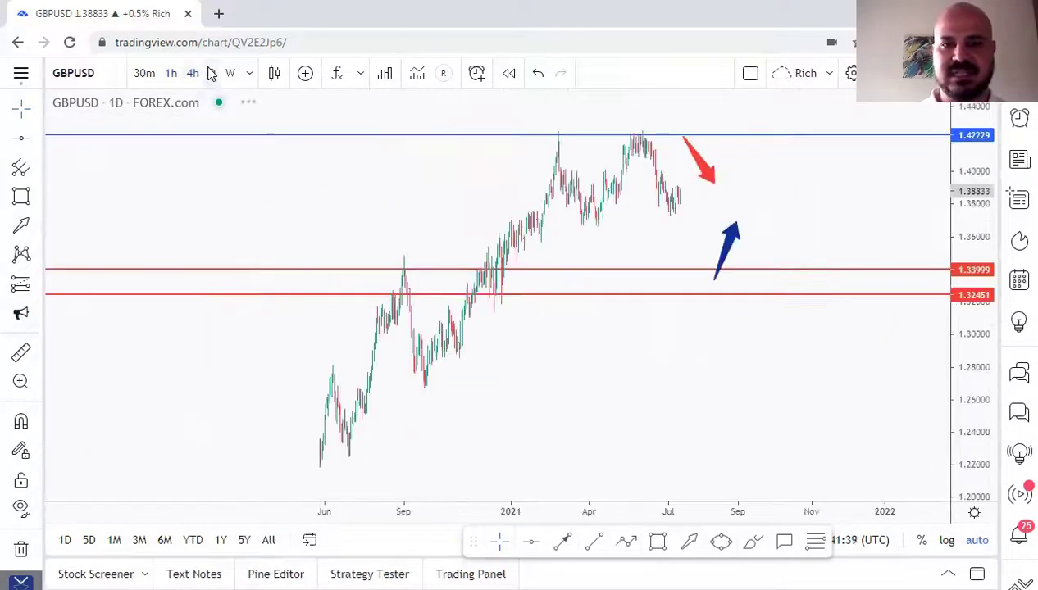
On the 4h chart, draw a falling trend line from the 23 Jun '21 high near 1.3999 past the July highs into August
click(144, 73)
click(191, 73)
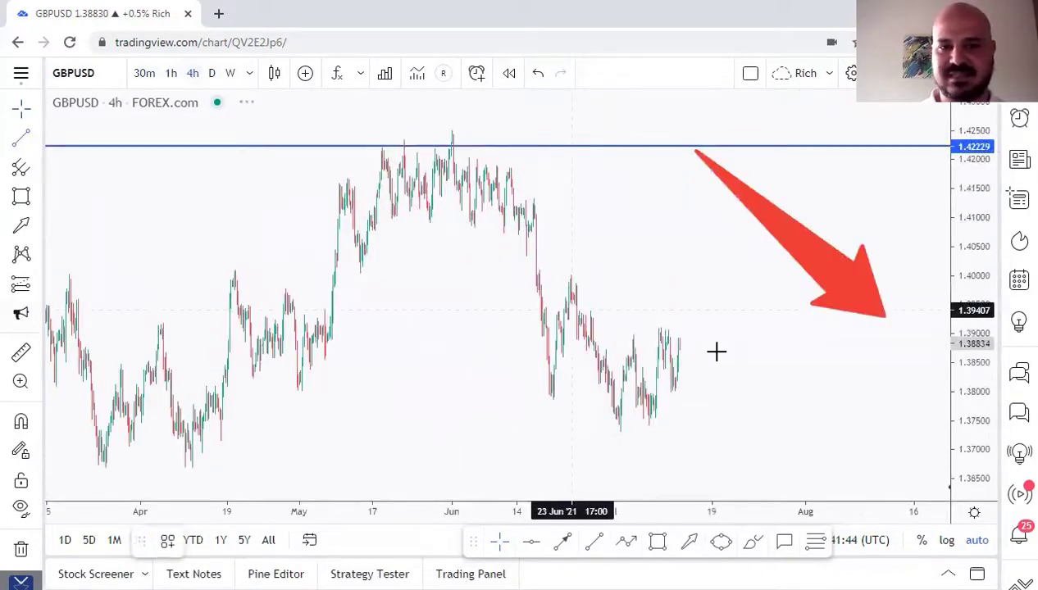
click(898, 437)
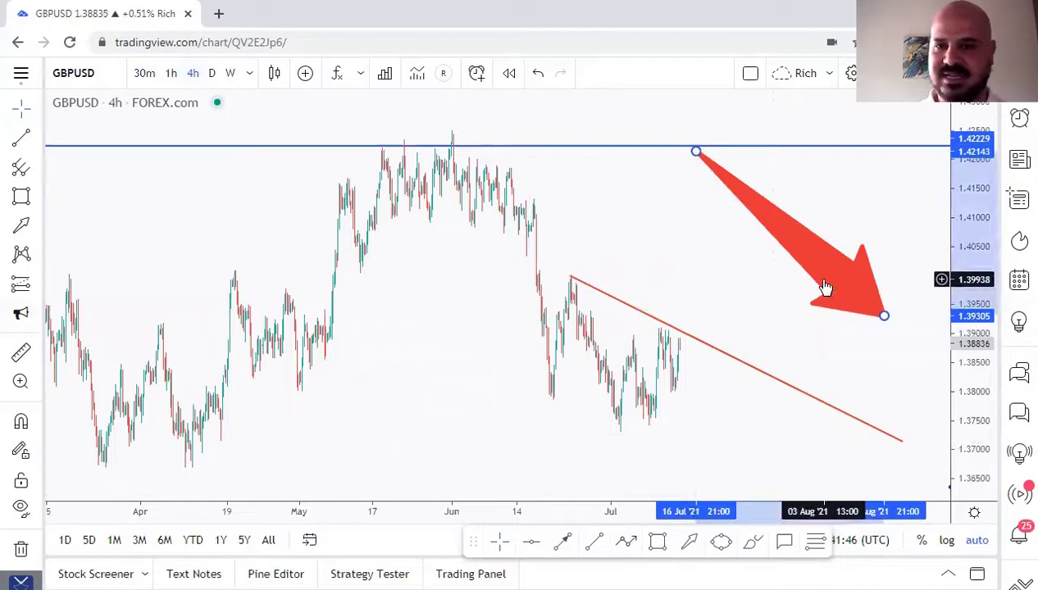
Turn off the Hours visibility of the red arrow marker on the 4h chart
drag(682, 235, 592, 238)
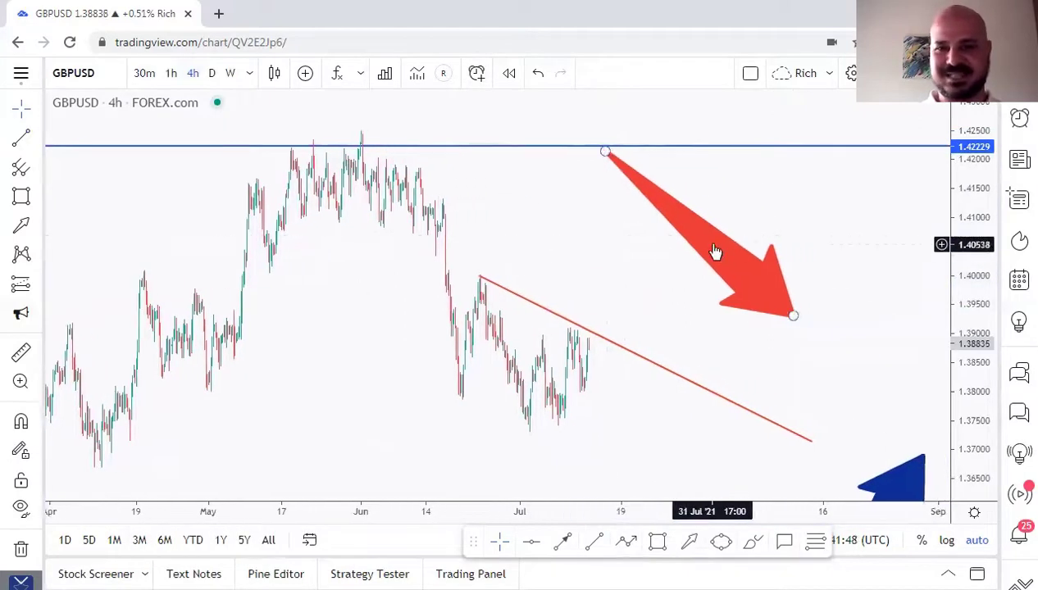
click(698, 251)
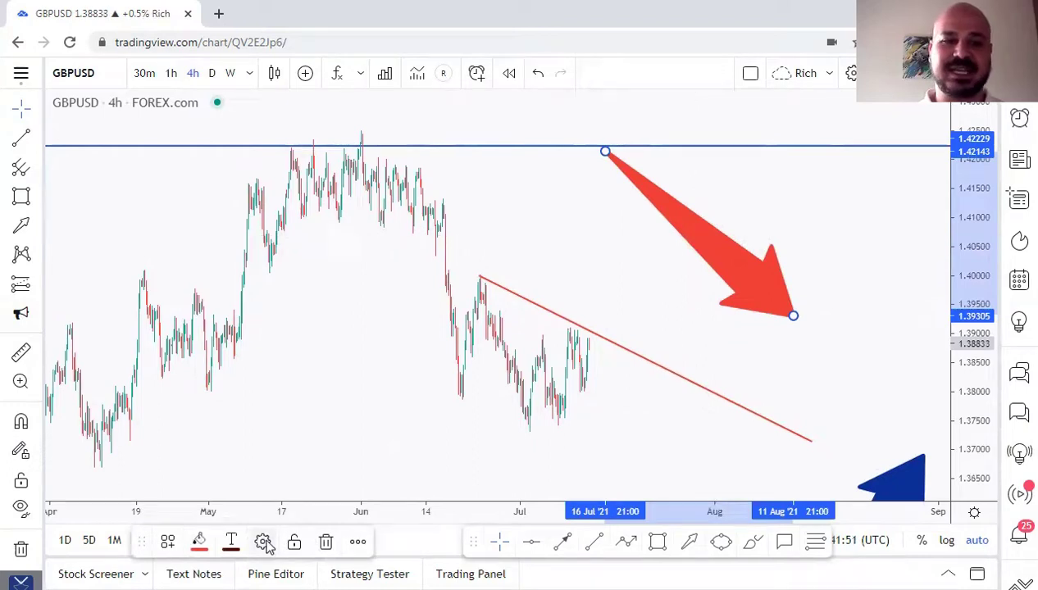
click(263, 542)
click(359, 297)
click(659, 521)
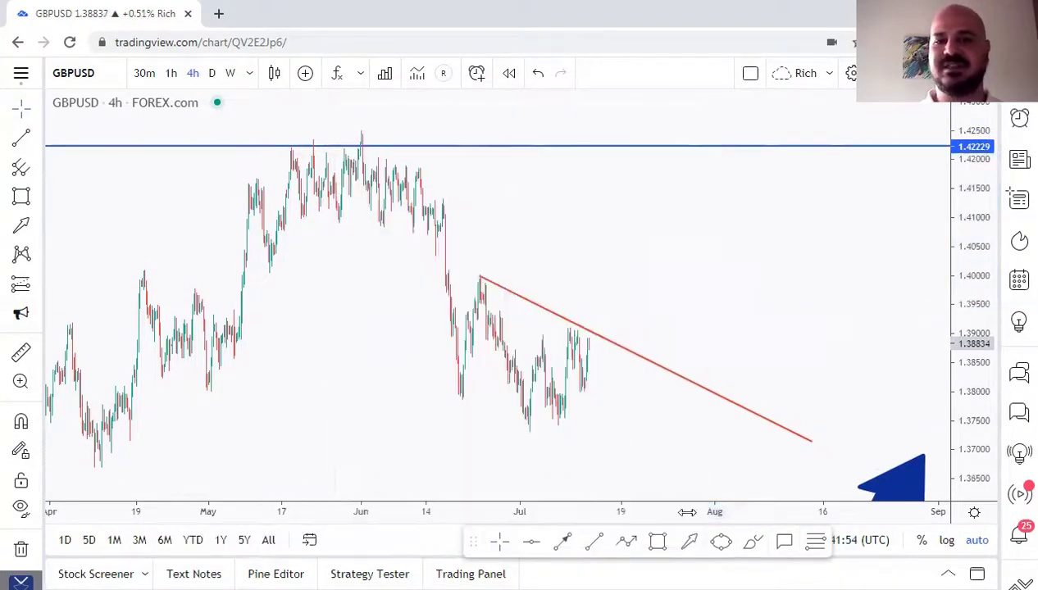
Turn off the Hours visibility of the blue arrow marker so it is limited to the Days range
click(920, 459)
click(263, 542)
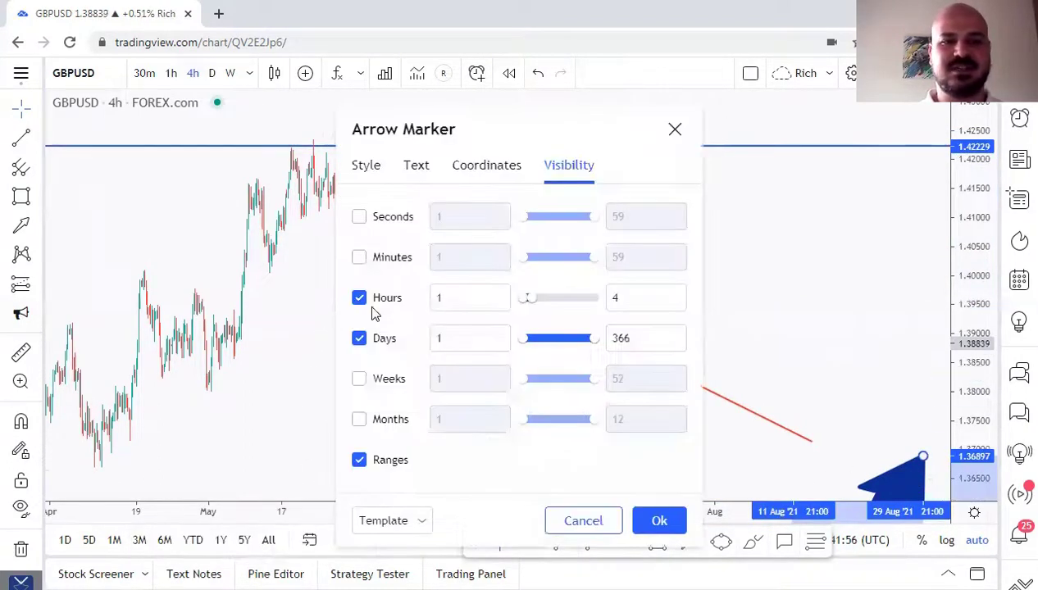
click(359, 298)
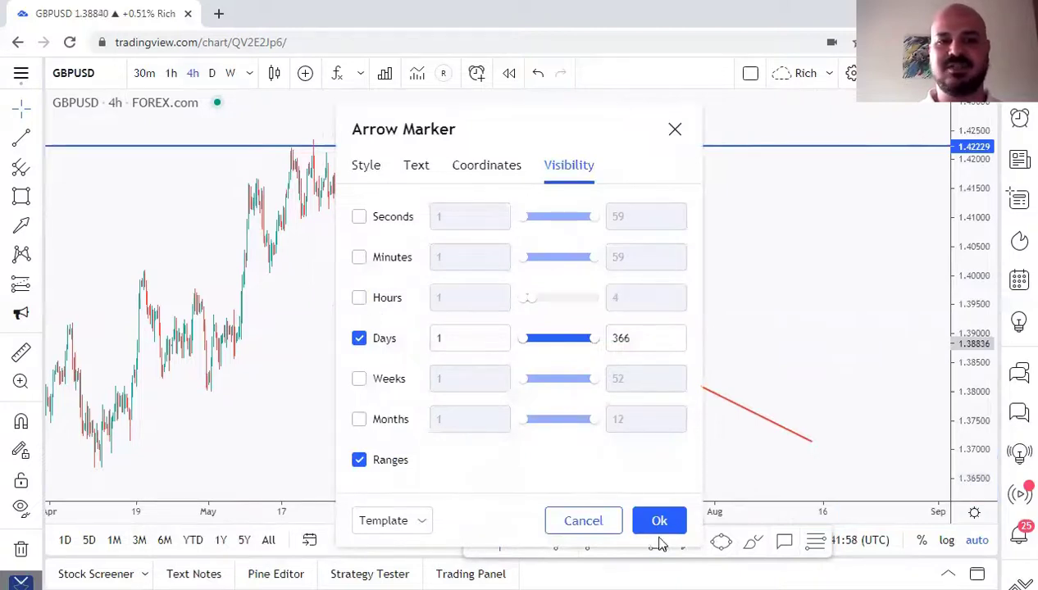
click(658, 523)
Check both arrow markers on the daily chart and review the visibility settings of the blue horizontal line at 1.42229
click(211, 73)
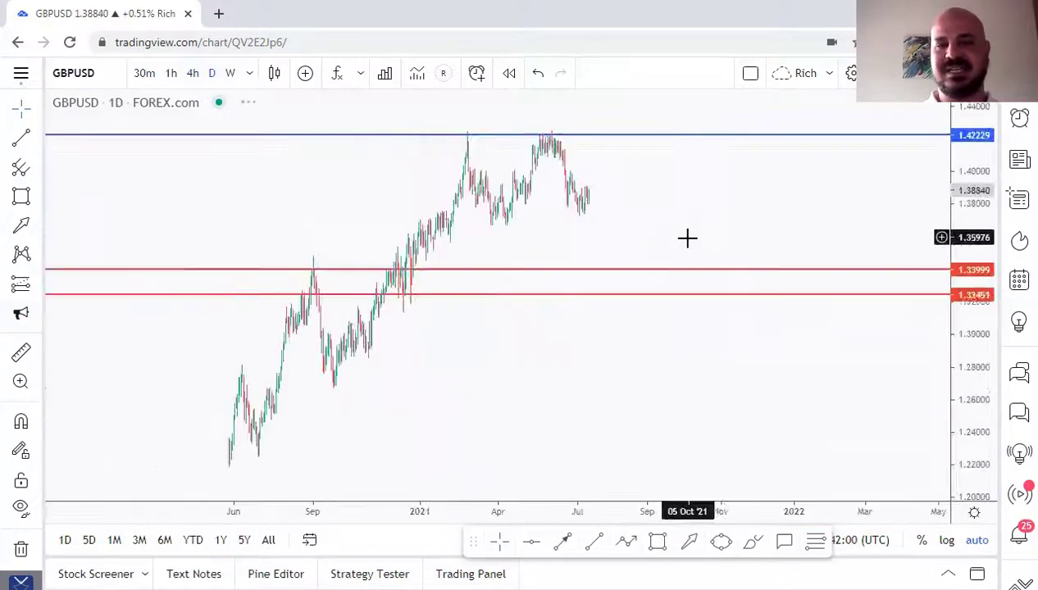
scroll(664, 221, down, 2)
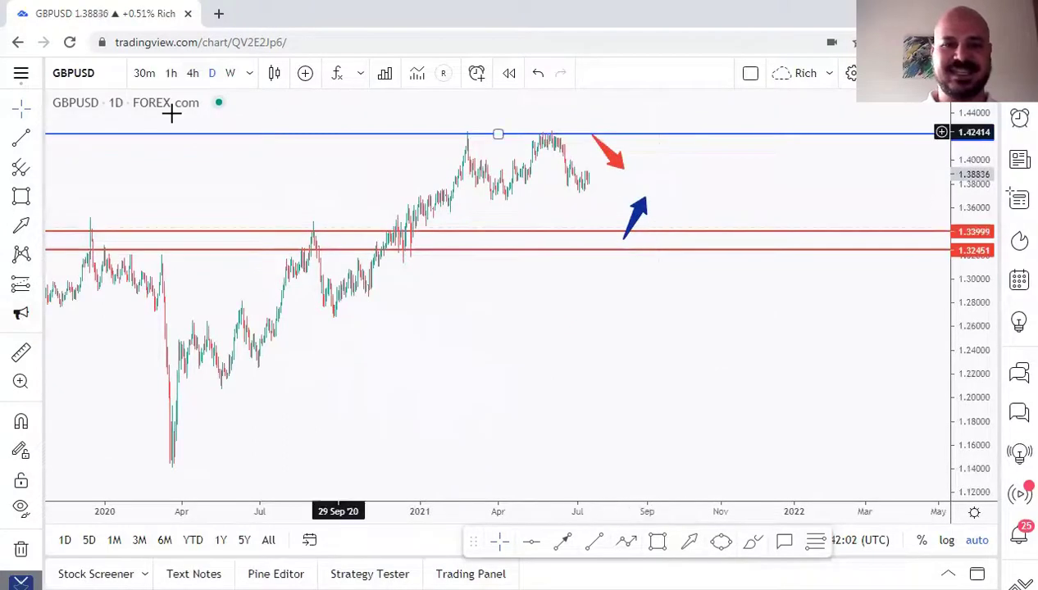
mouse_move(647, 152)
mouse_down()
mouse_move(700, 259)
mouse_move(668, 151)
mouse_up()
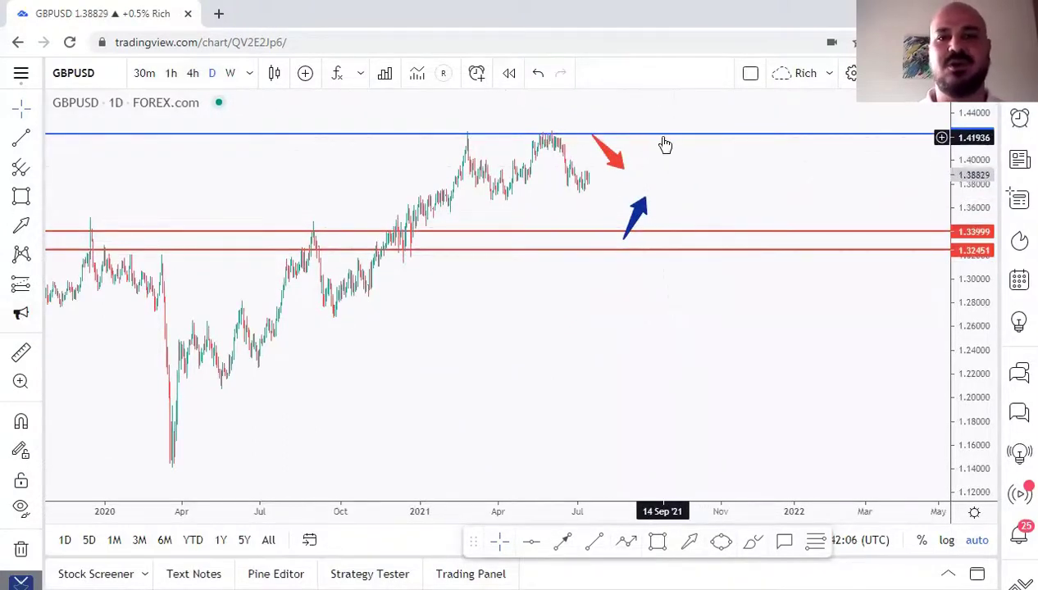
click(665, 144)
click(329, 539)
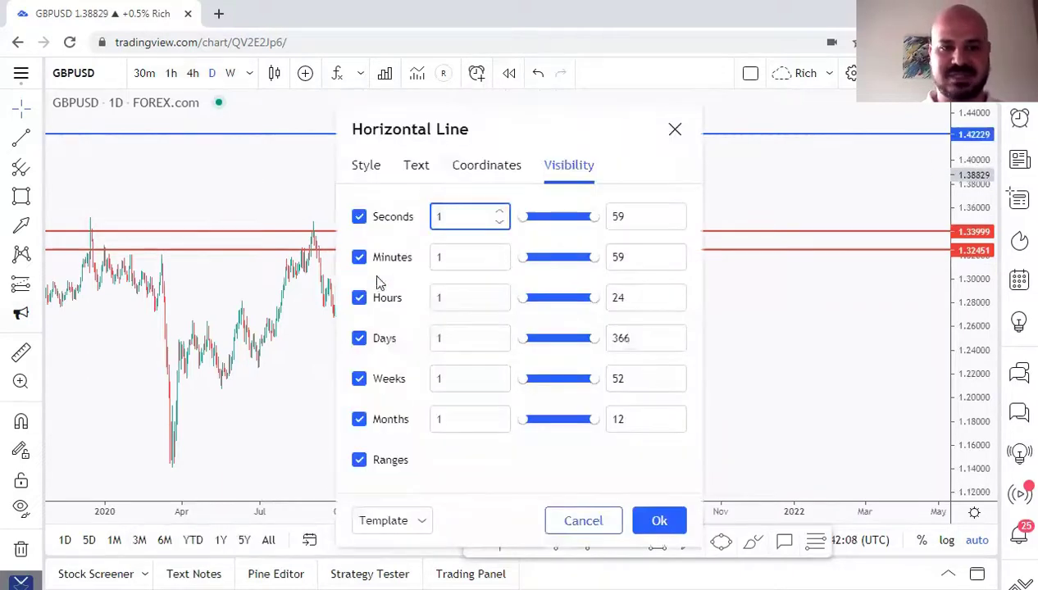
click(660, 521)
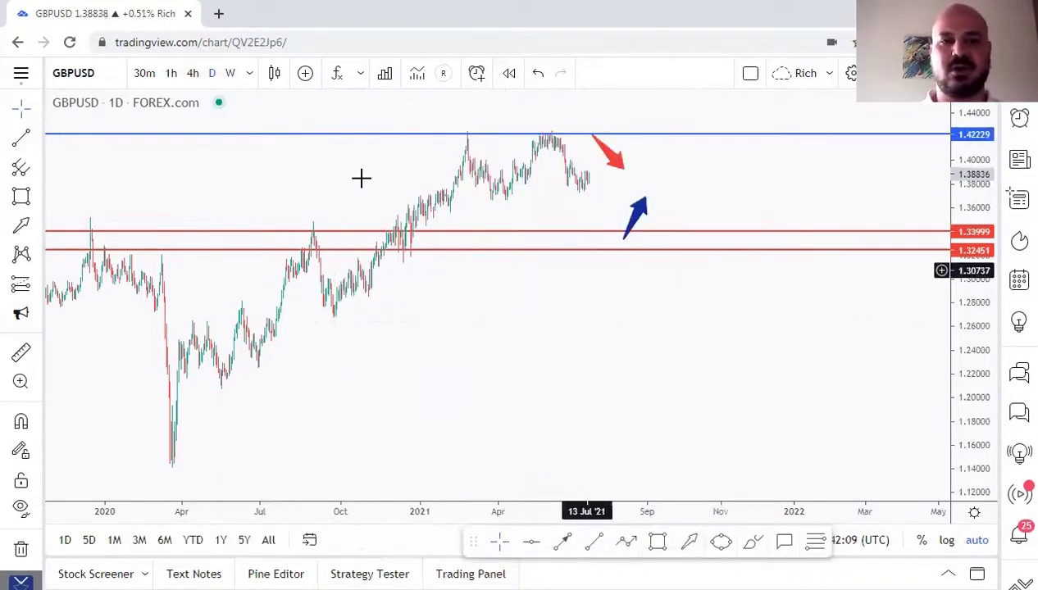
Return to the 4h chart and lower the trend line's far end to 1.36852 on 14 Aug '21
click(190, 74)
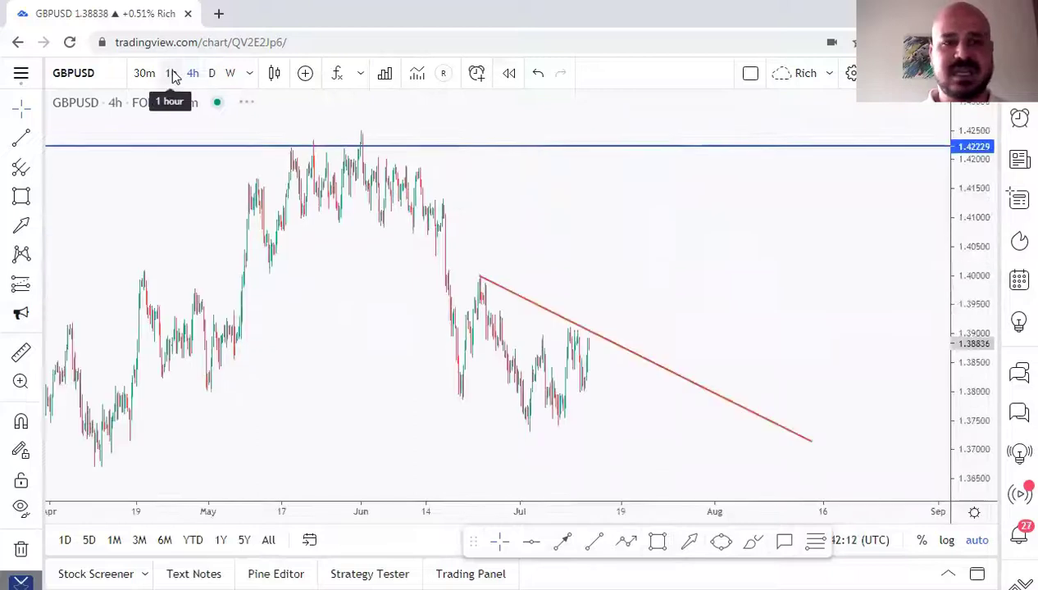
drag(807, 441, 807, 458)
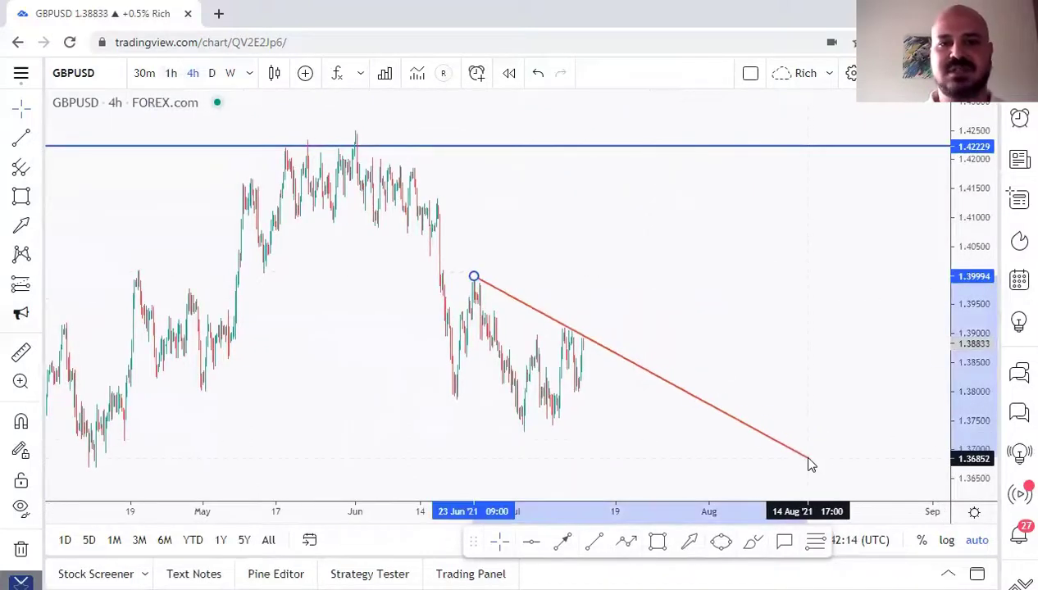
click(722, 339)
Draw a zigzag path from the latest candle to about 1.372, up to the trend line, back to 1.372 and up to about 1.385
click(628, 541)
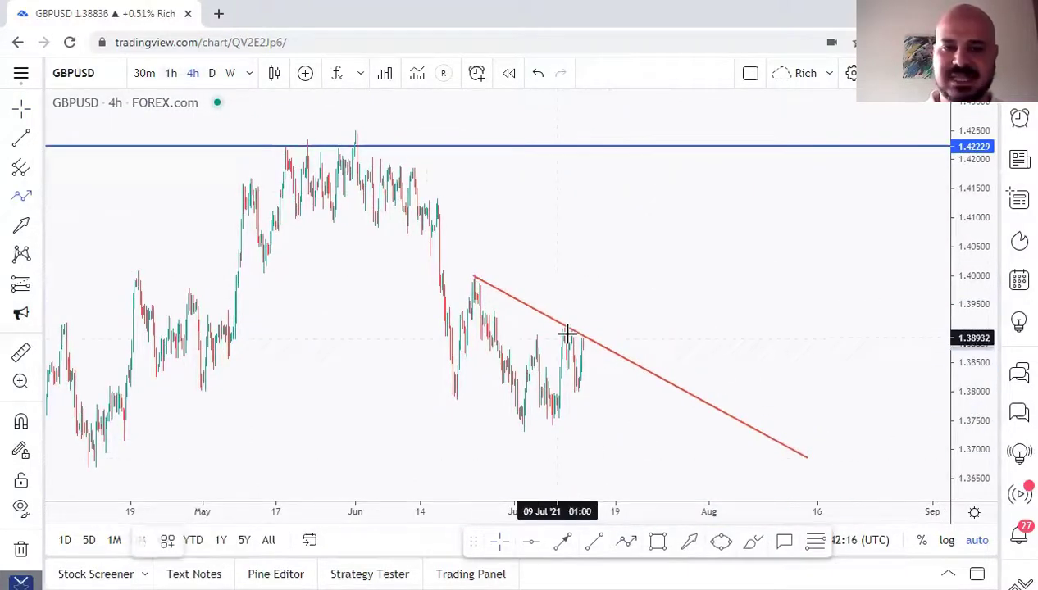
click(626, 440)
click(671, 381)
click(694, 440)
double_click(713, 361)
Draw a thin rectangle from the path's trend line touch into early August, between about 1.380 and 1.382
click(661, 541)
drag(667, 381, 737, 392)
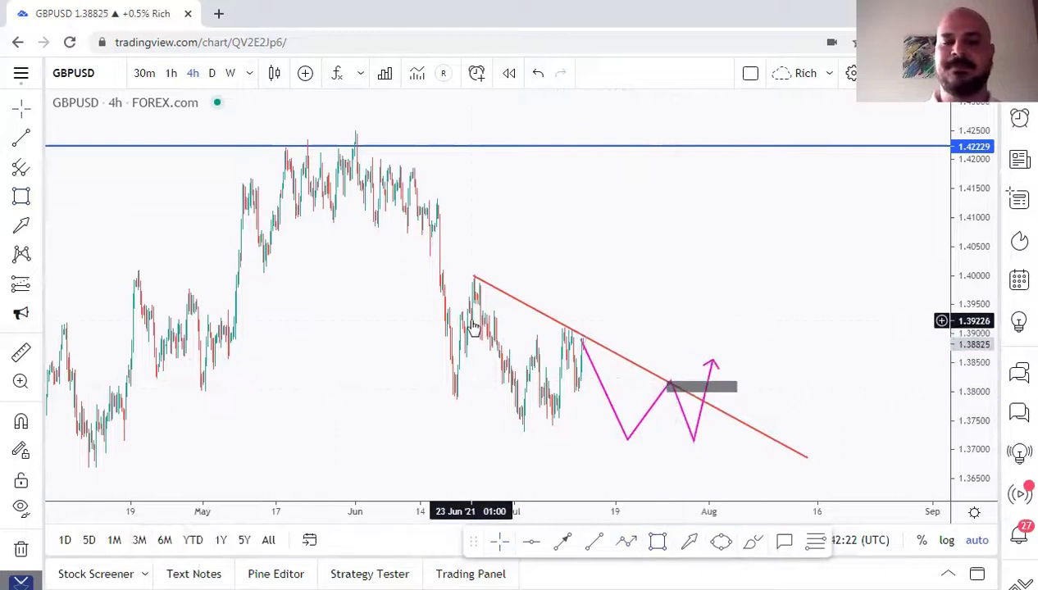
click(703, 382)
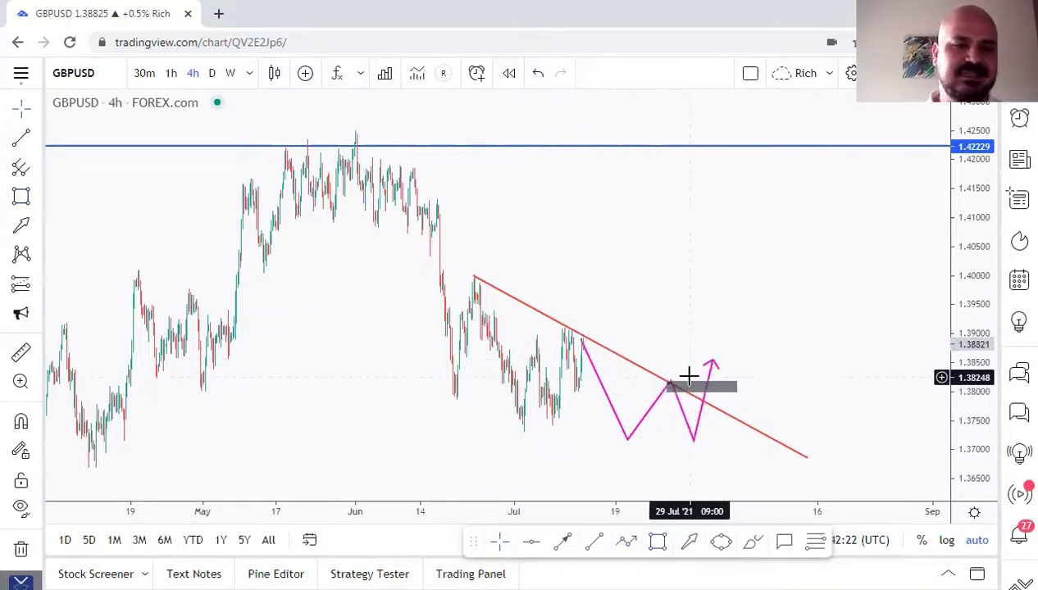
Place a Long Position at 02 Aug '21 01:00 with entry 1.38234, stop 1.37033 and target 1.42074
click(37, 285)
click(105, 287)
click(716, 378)
drag(722, 450, 717, 452)
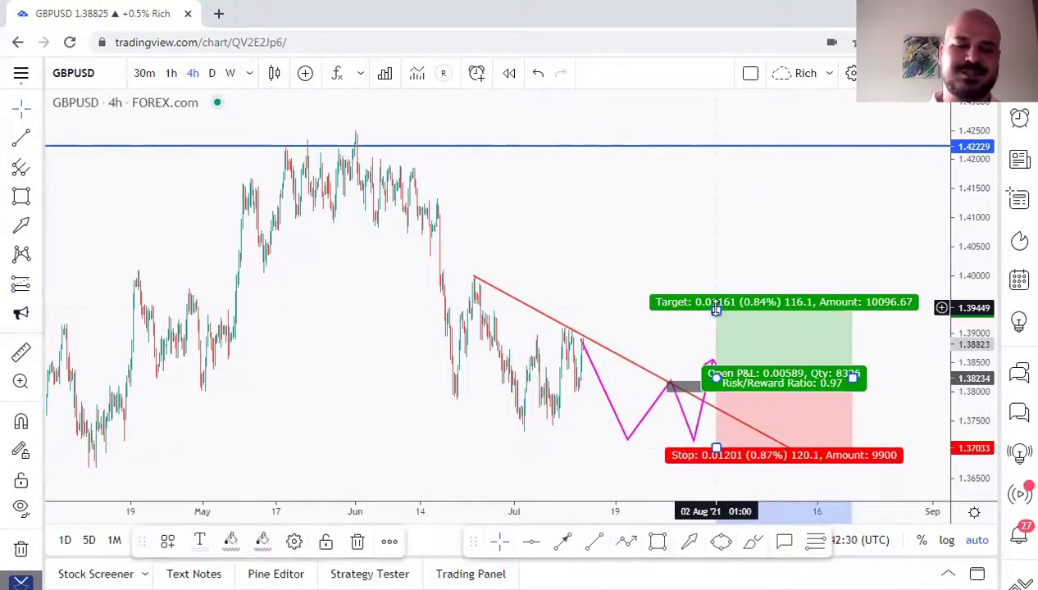
drag(716, 310, 690, 238)
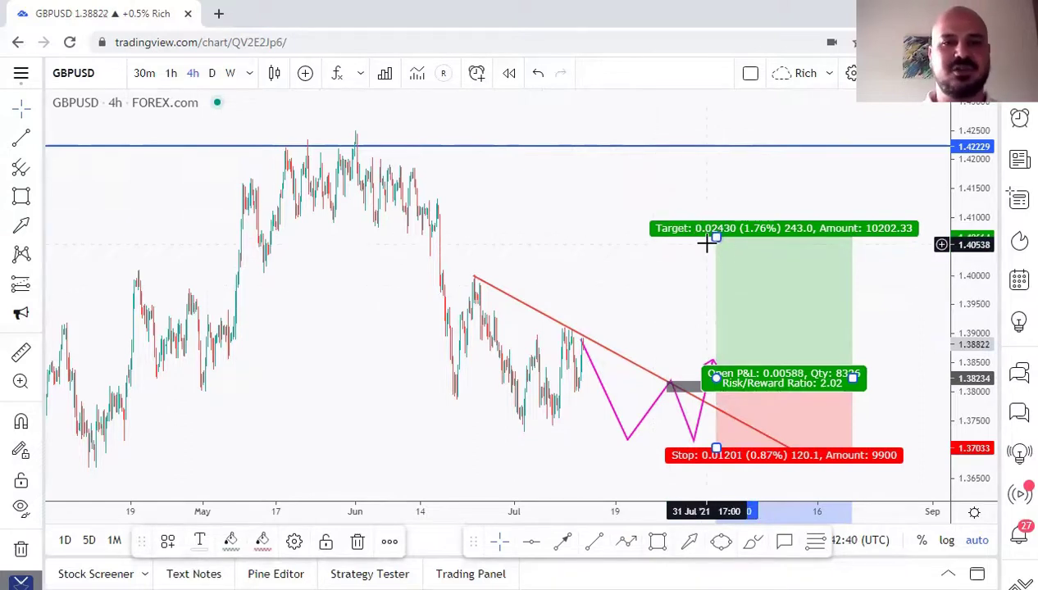
drag(716, 235, 704, 159)
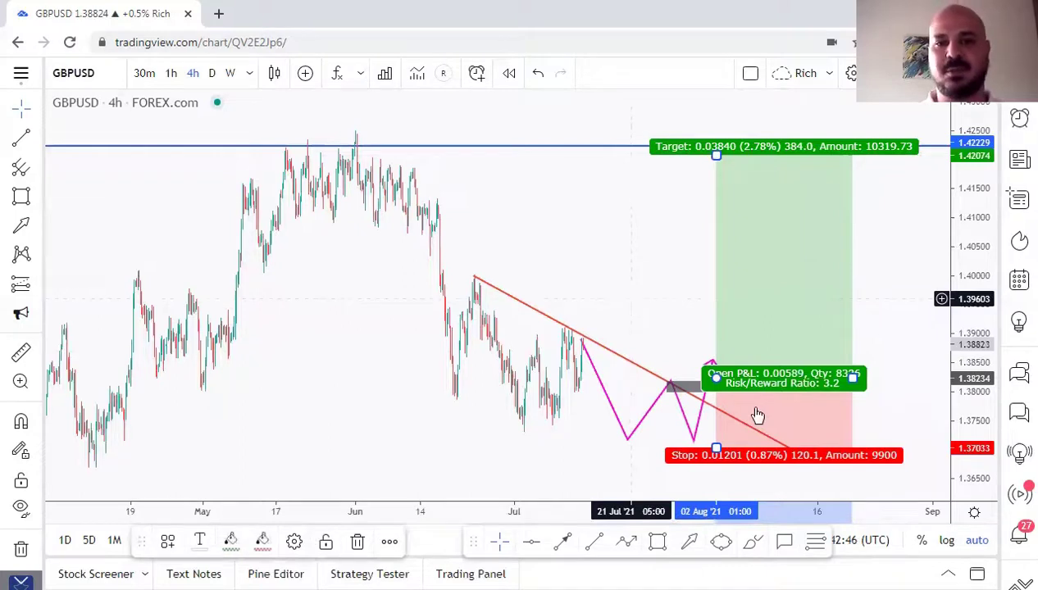
click(584, 259)
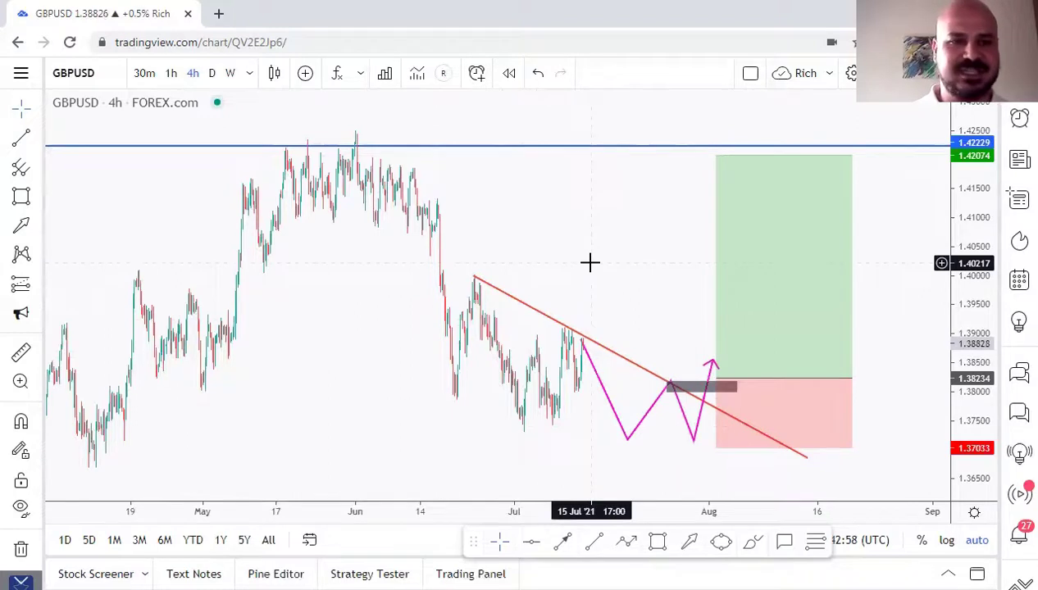
Remove all drawings from the GBPUSD 4h chart
click(39, 549)
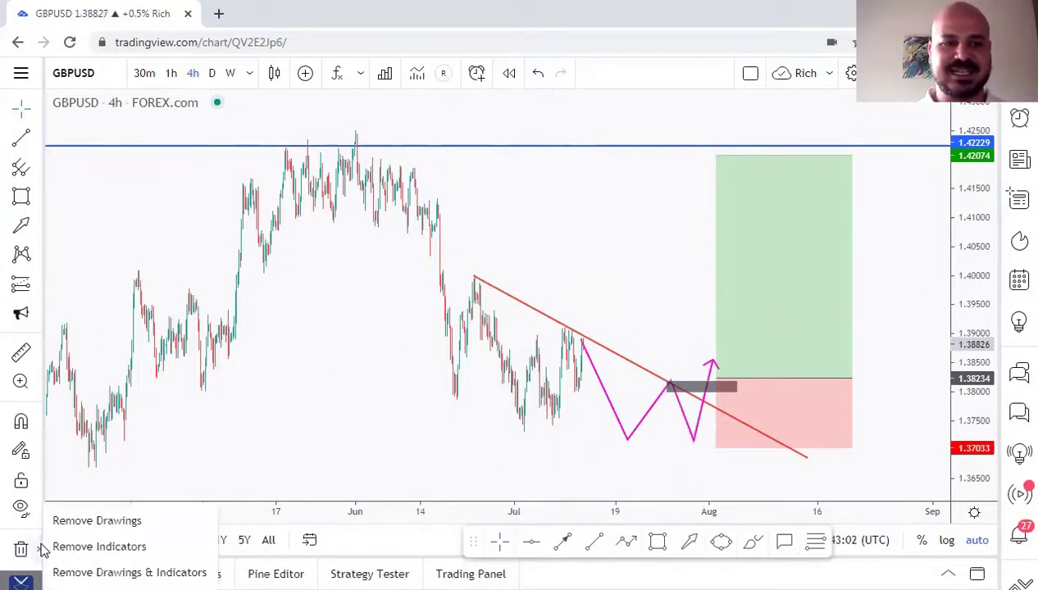
click(97, 522)
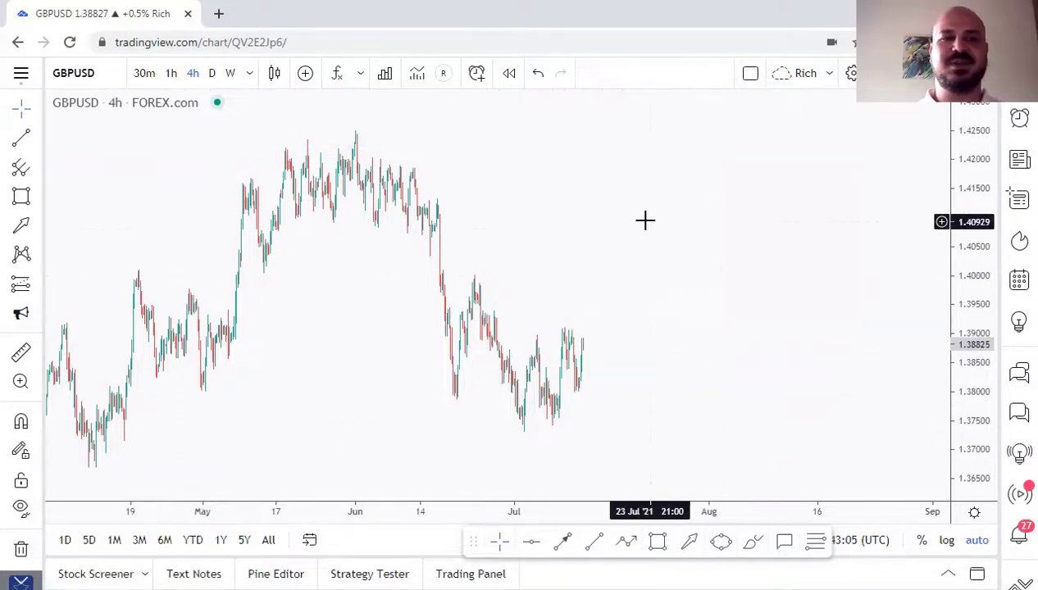
scroll(643, 222, down, 5)
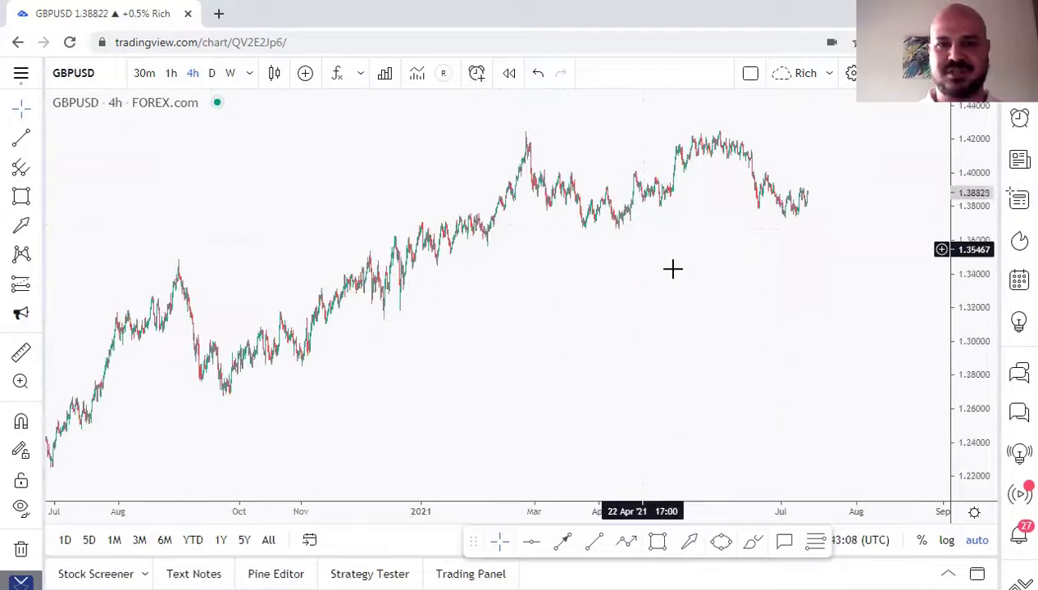
drag(671, 269, 631, 280)
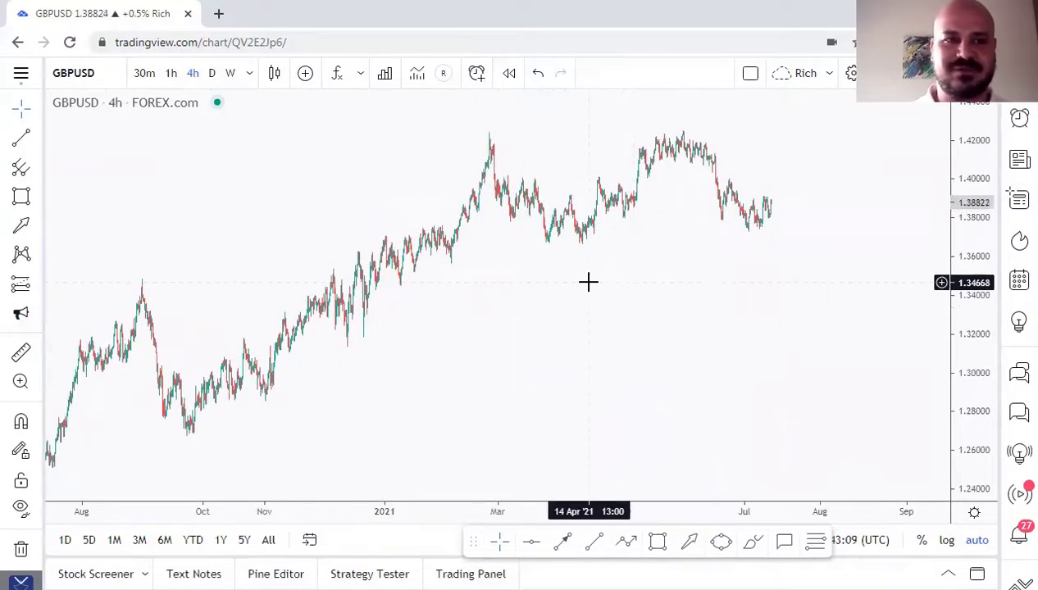